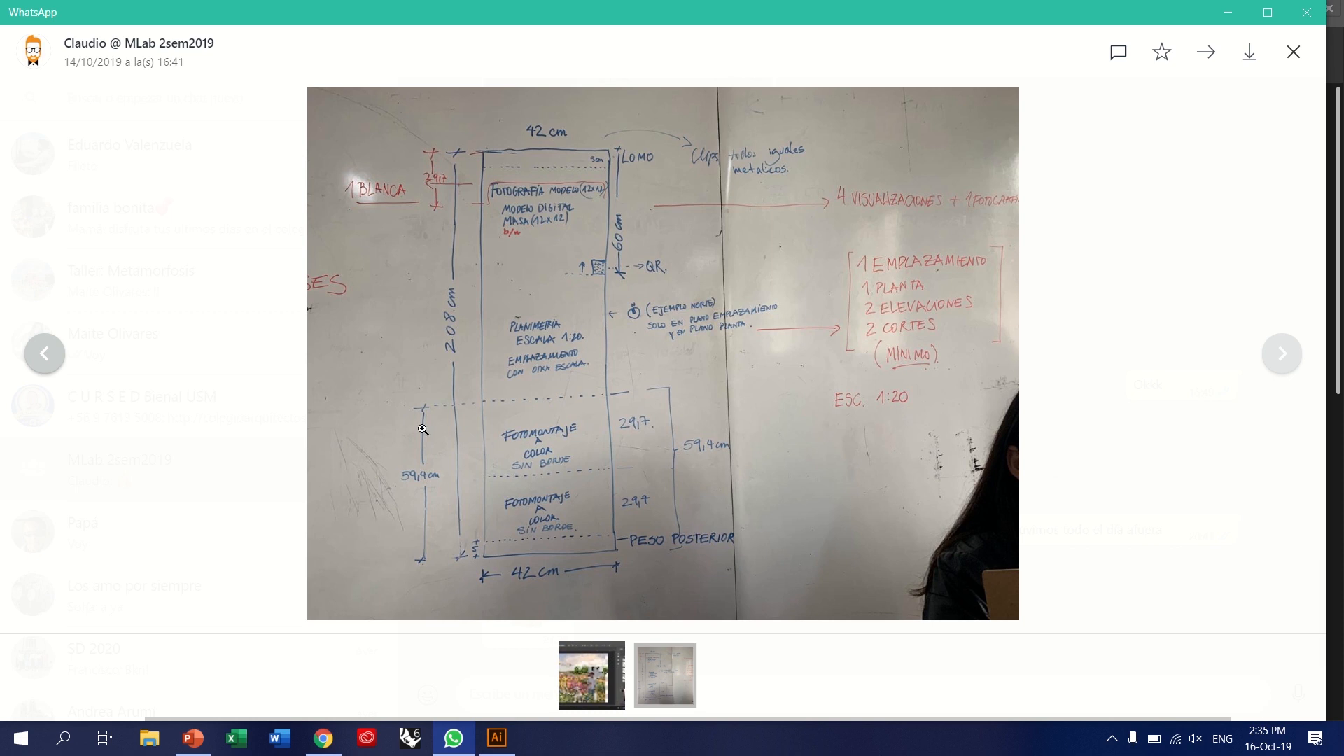
- Switch to Illustrator, start a custom new document, and check the poster dimensions in the WhatsApp whiteboard photo
click(496, 737)
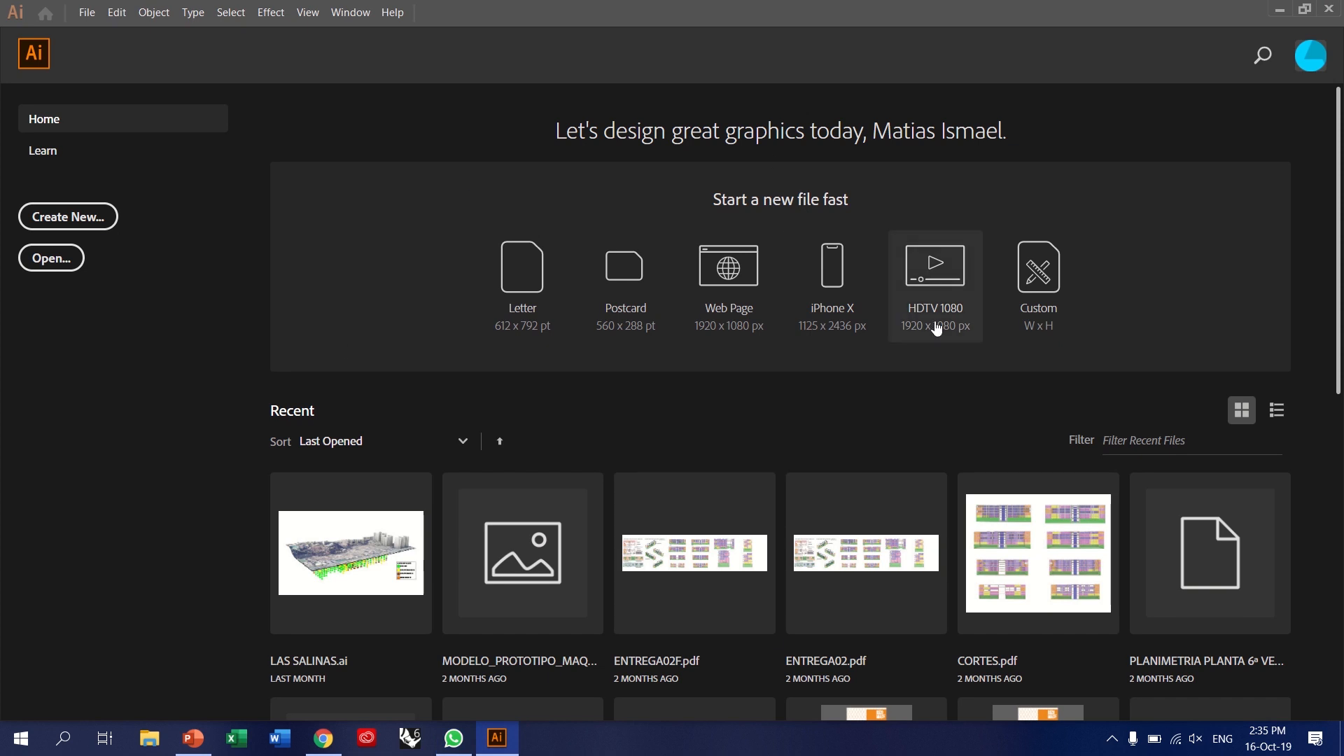
click(1049, 277)
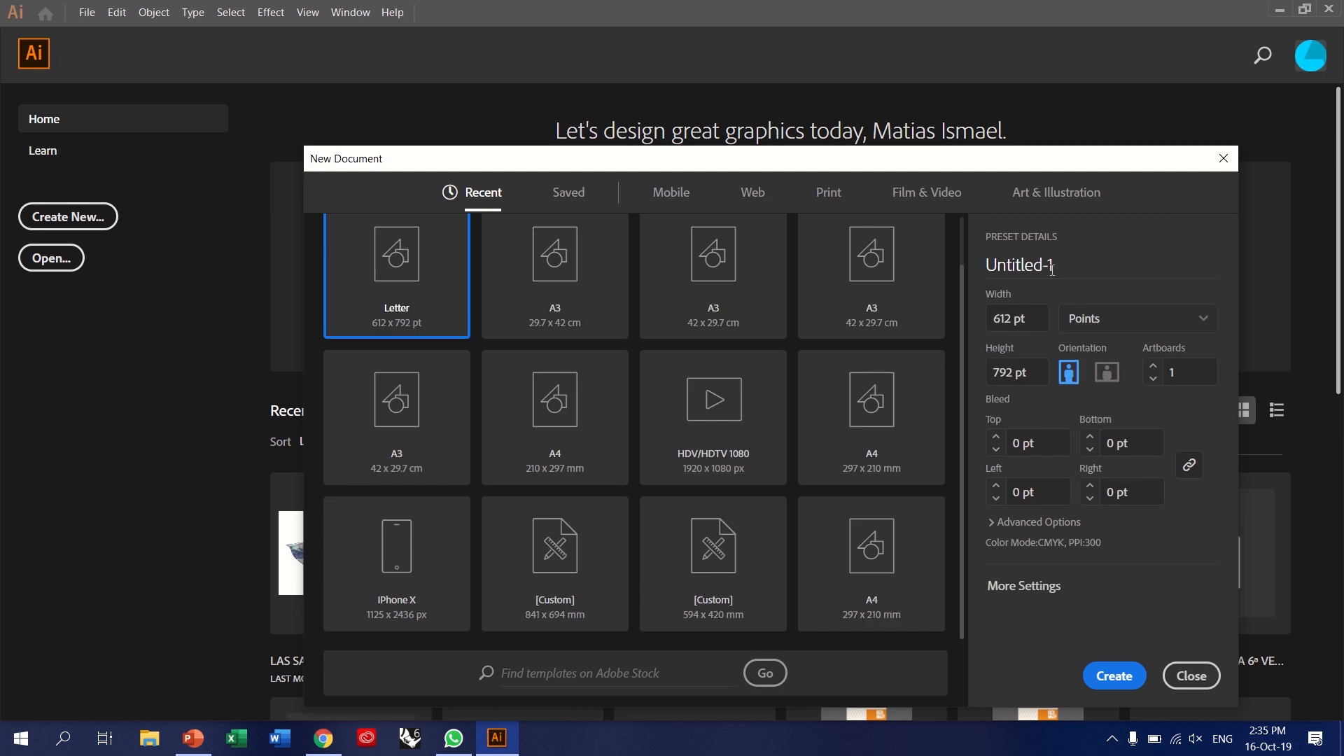
click(318, 728)
click(441, 723)
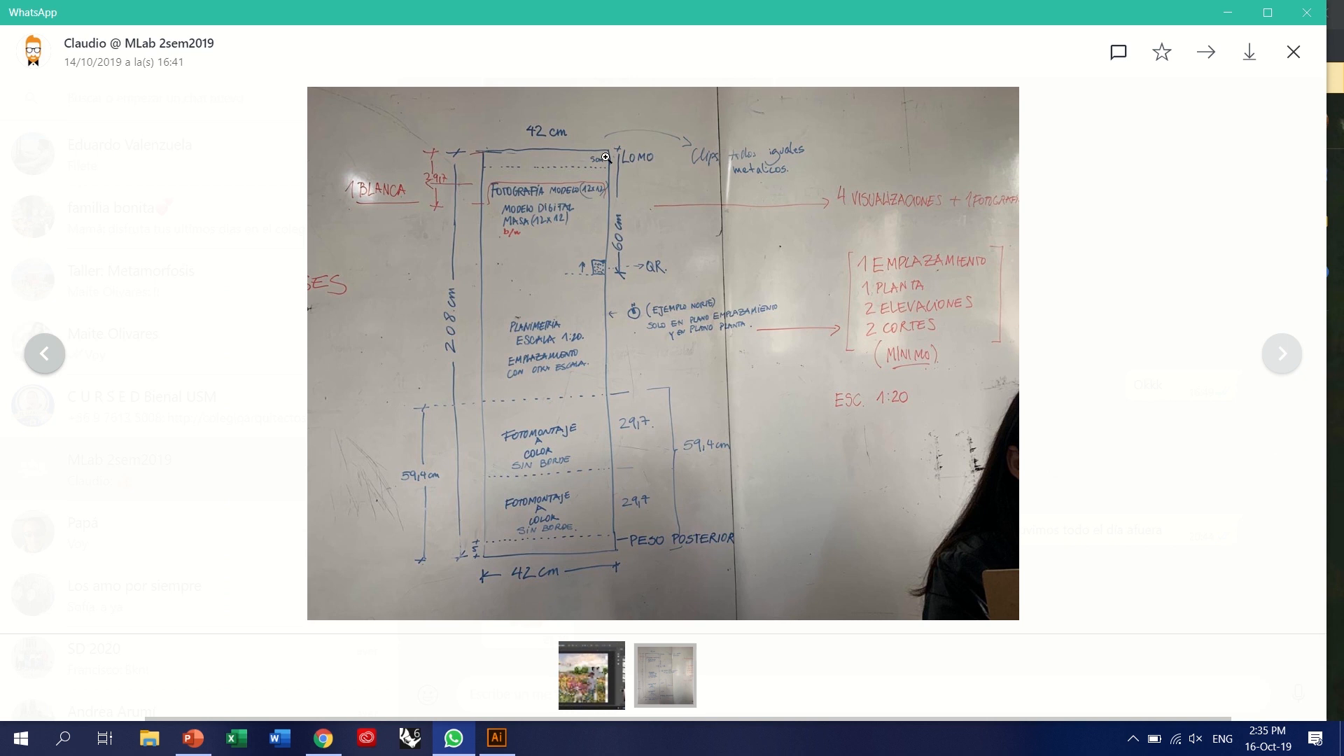
click(497, 738)
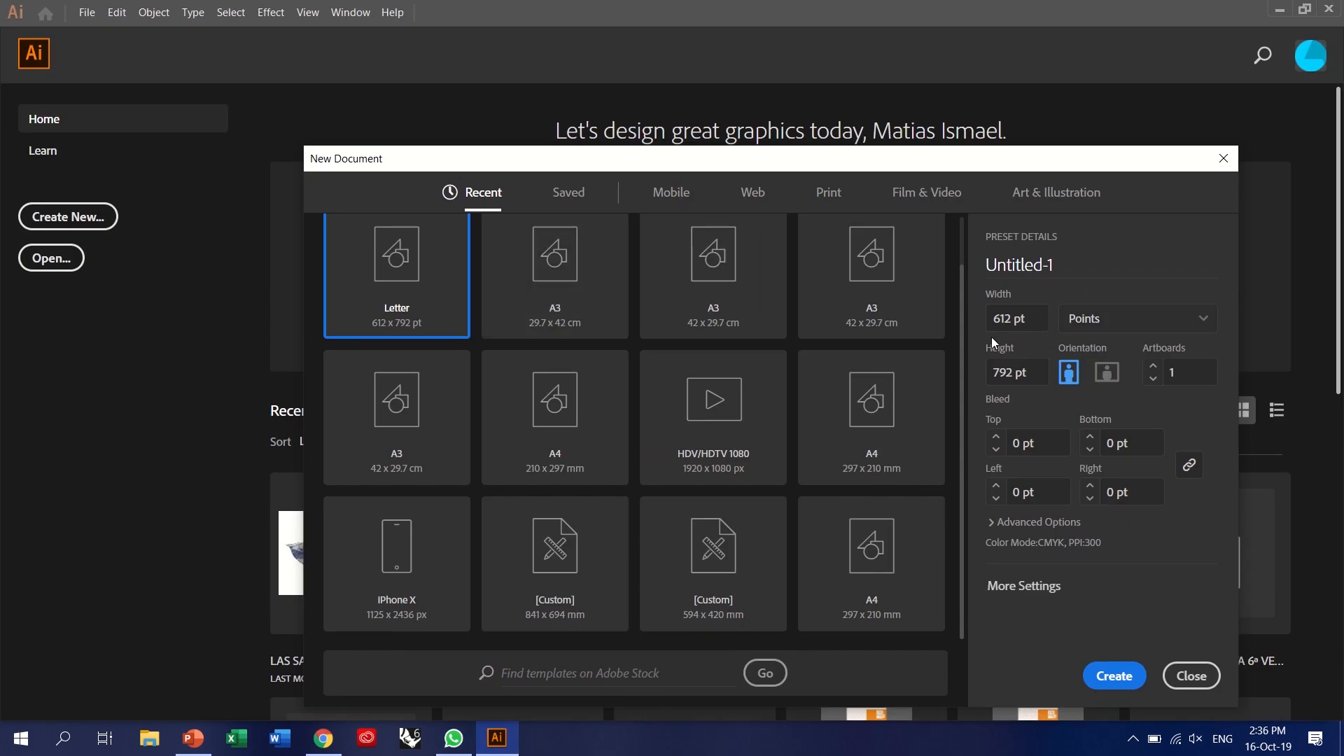
scroll(506, 317, up, 1)
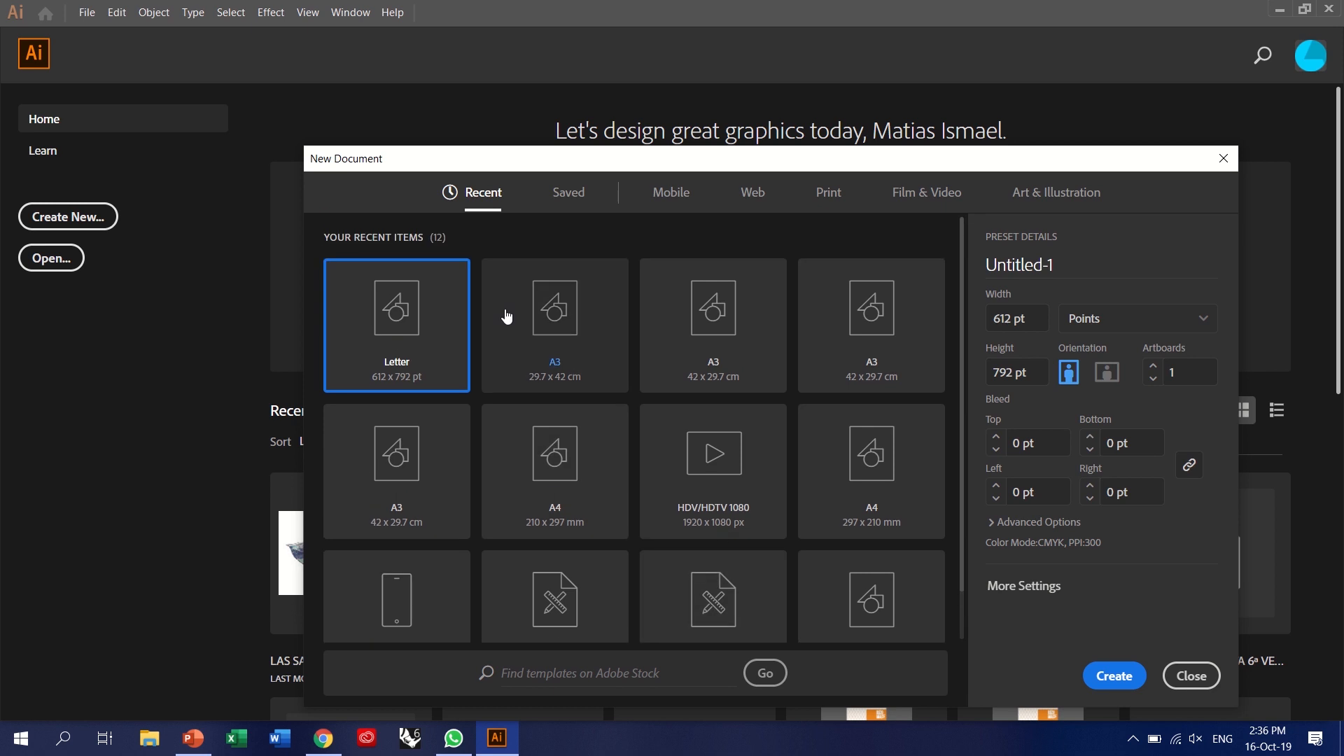
scroll(364, 560, down, 1)
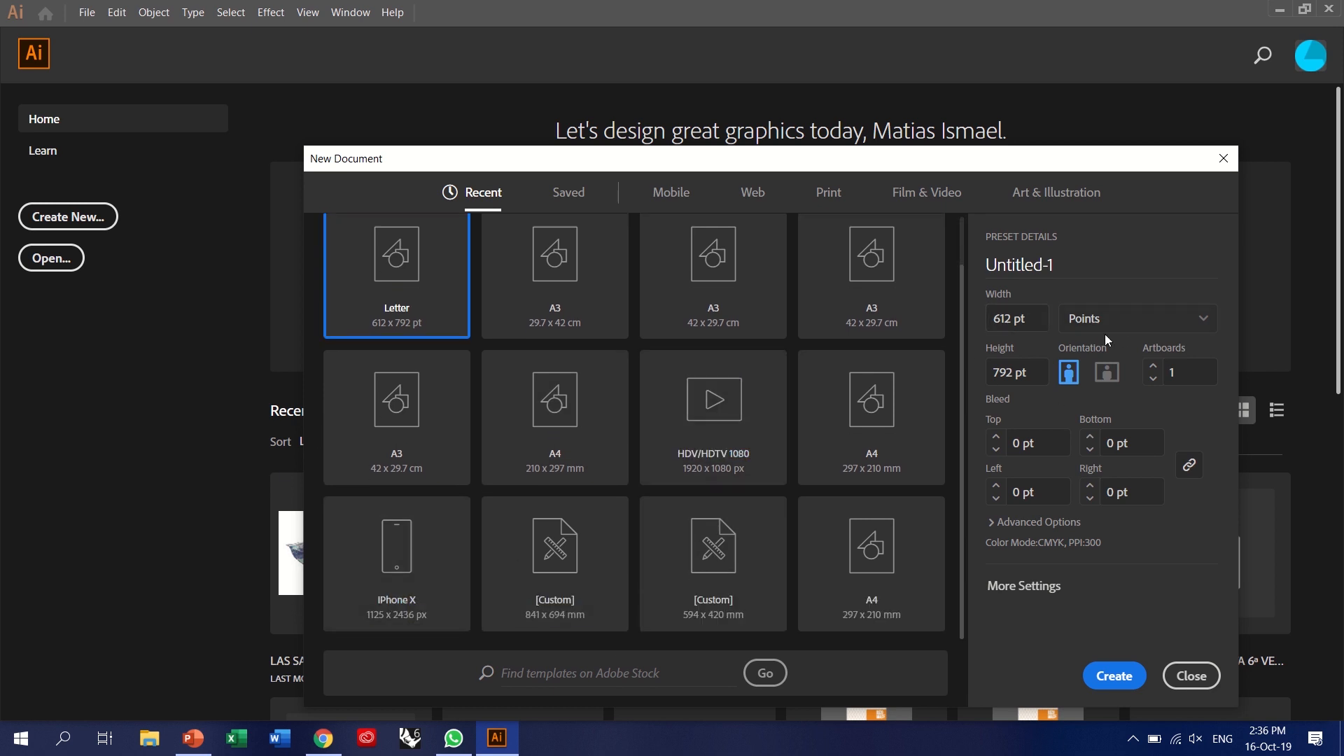
- Create the new document in centimetres with a width of 42 cm and a height of 208 cm
click(1120, 326)
click(1098, 471)
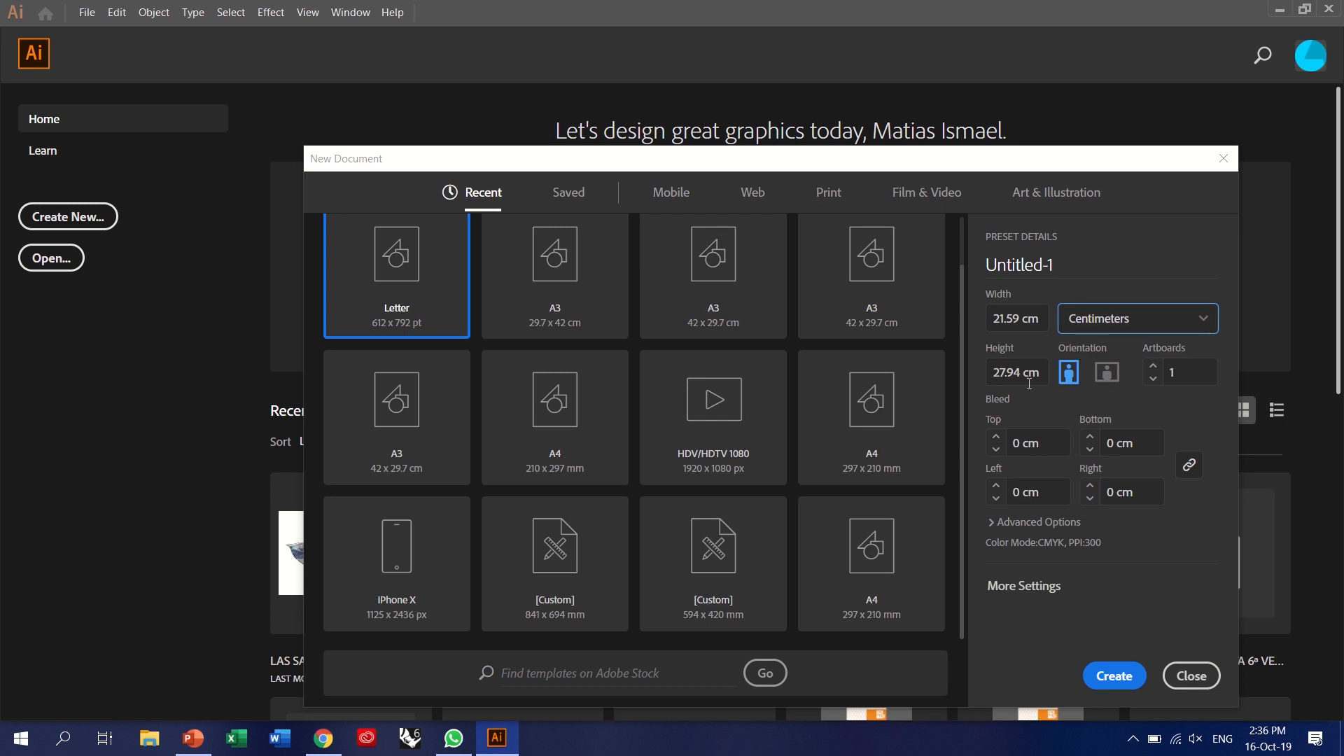
click(1026, 311)
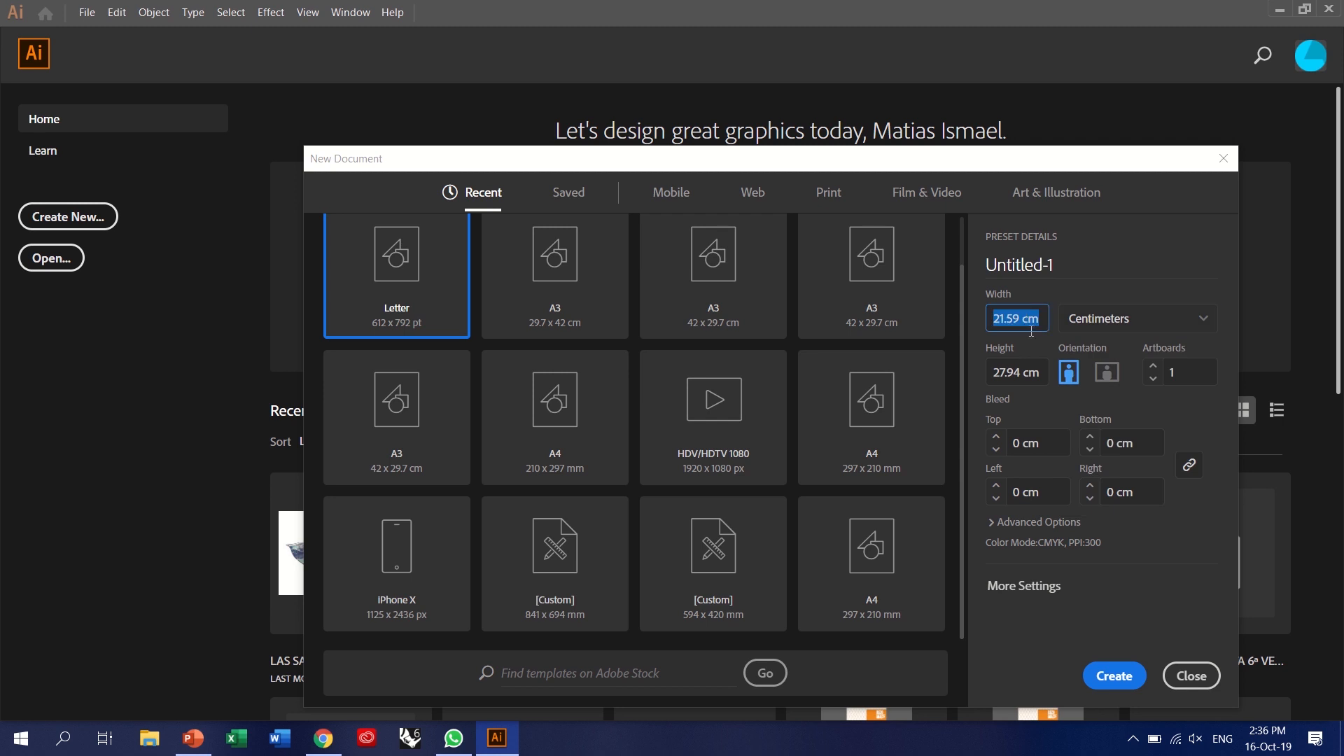
text(42)
key(Tab)
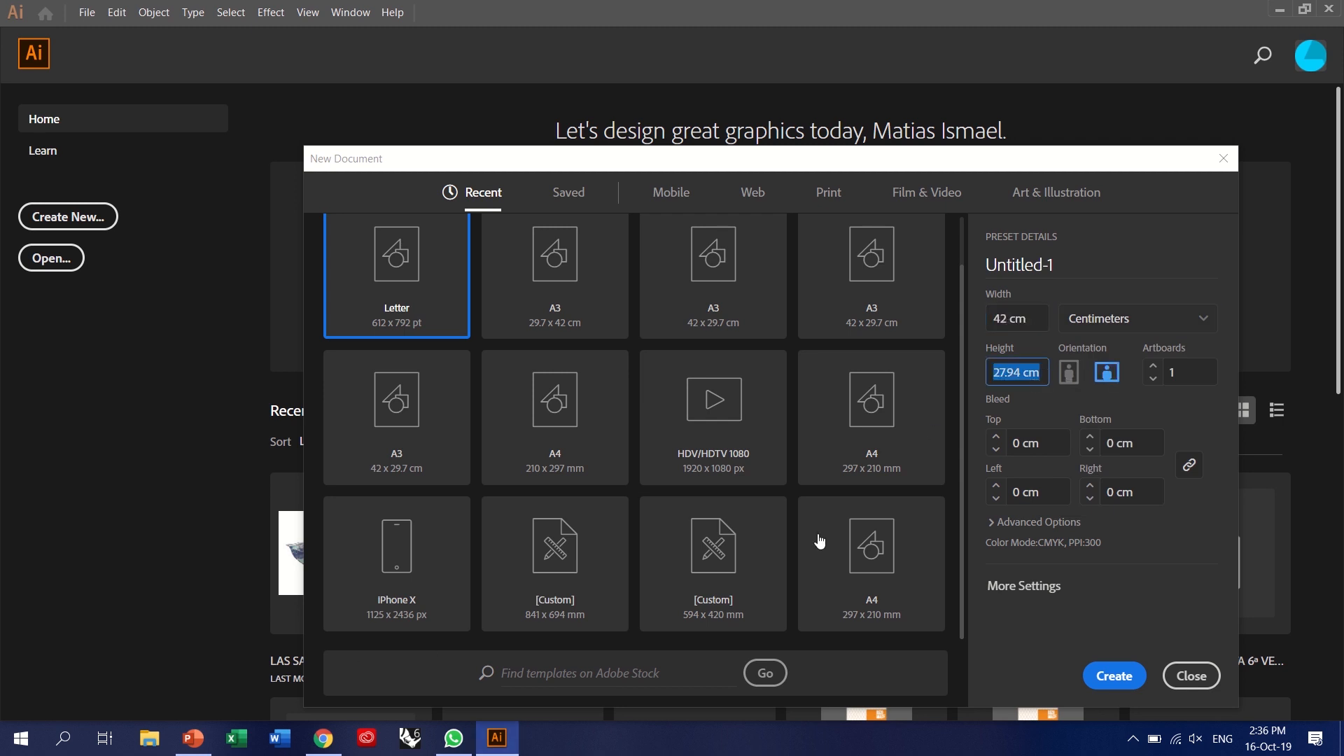
text(208)
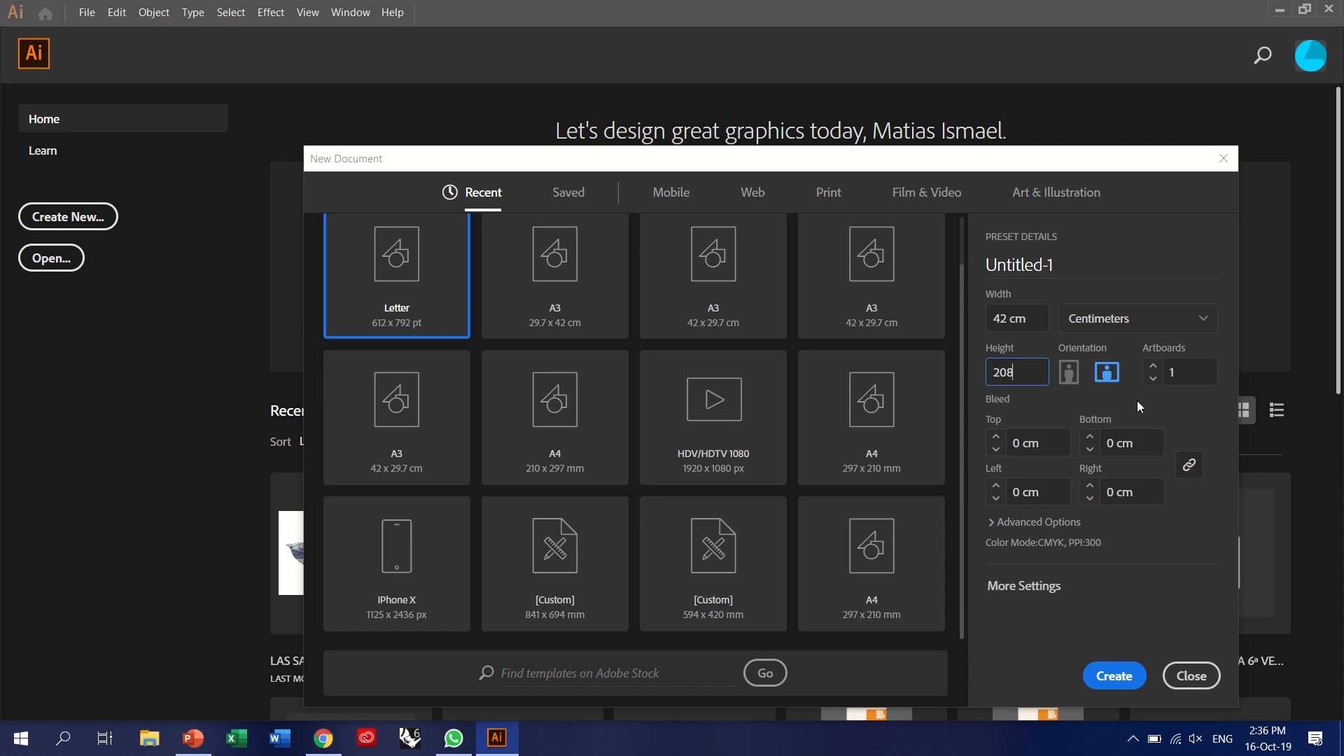
click(1212, 423)
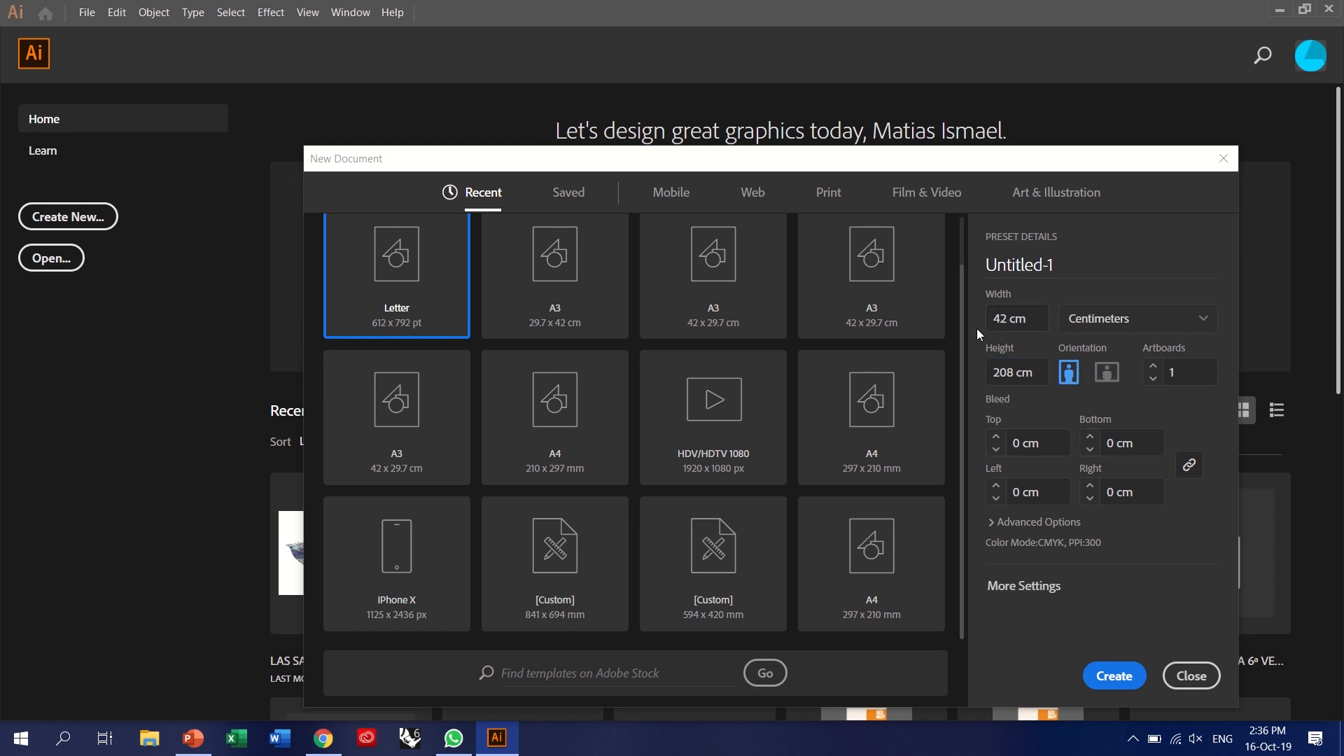
click(1107, 676)
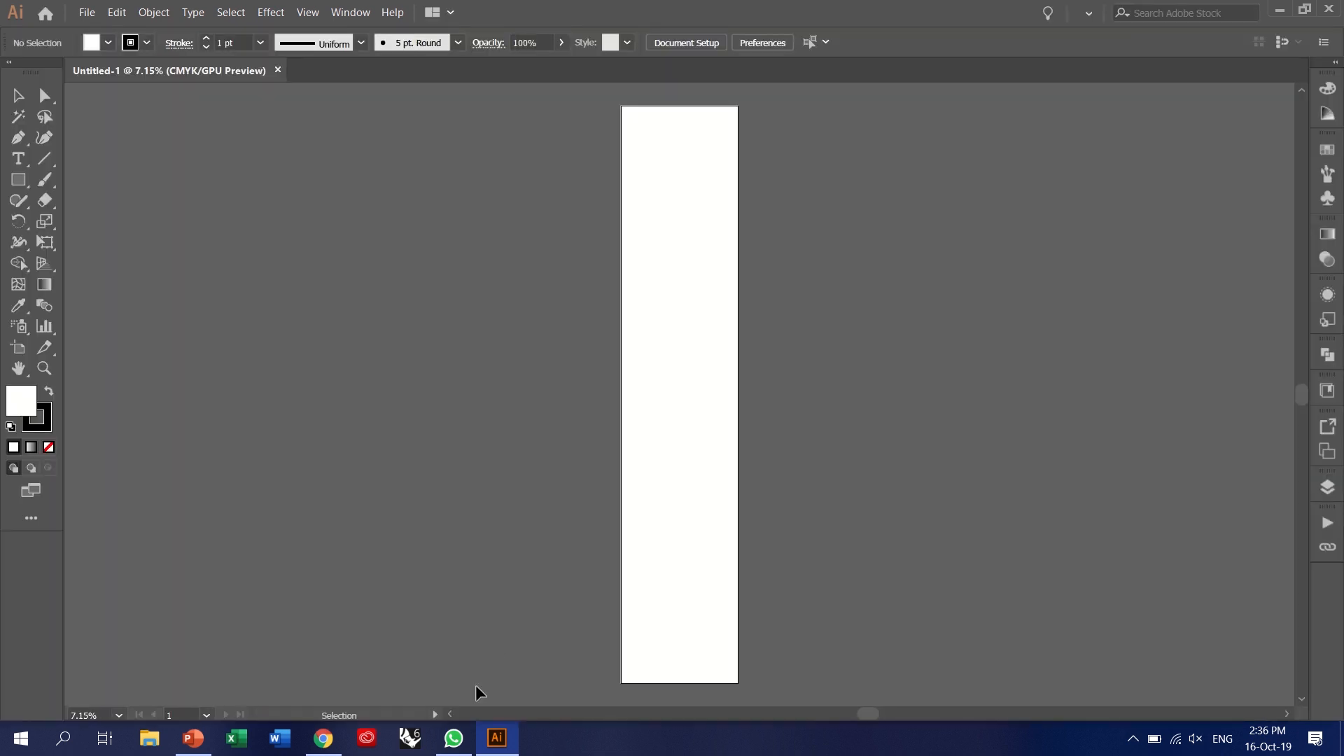
- Recheck the layout sketch in WhatsApp, return to the Illustrator document and show its rulers
click(454, 738)
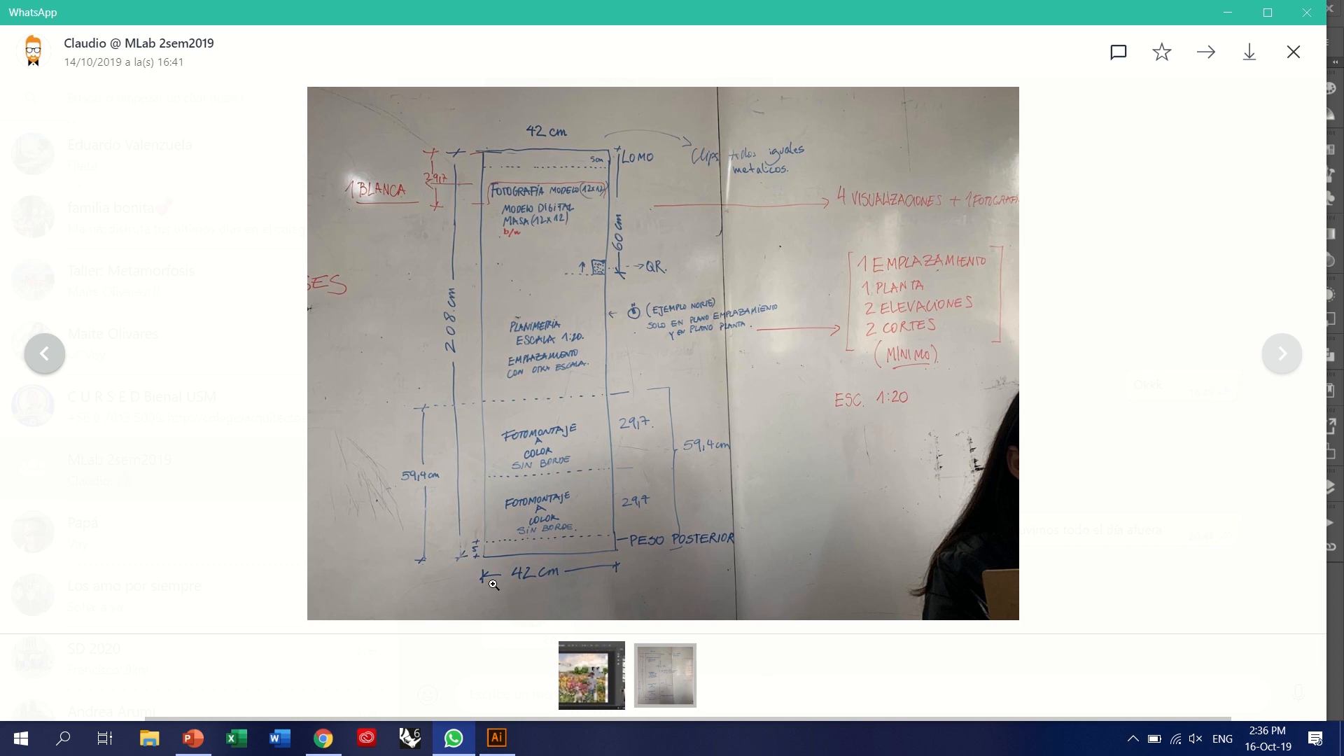
click(497, 738)
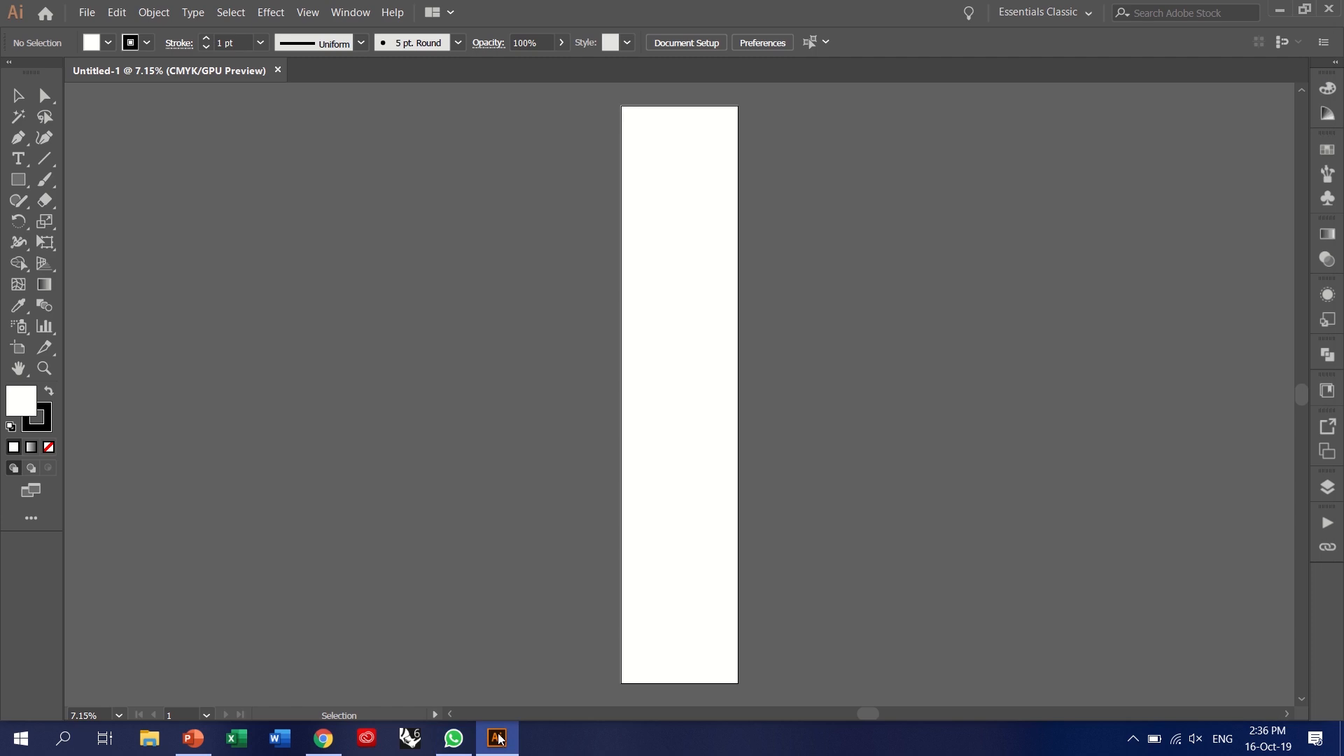
scroll(620, 117, up, 2)
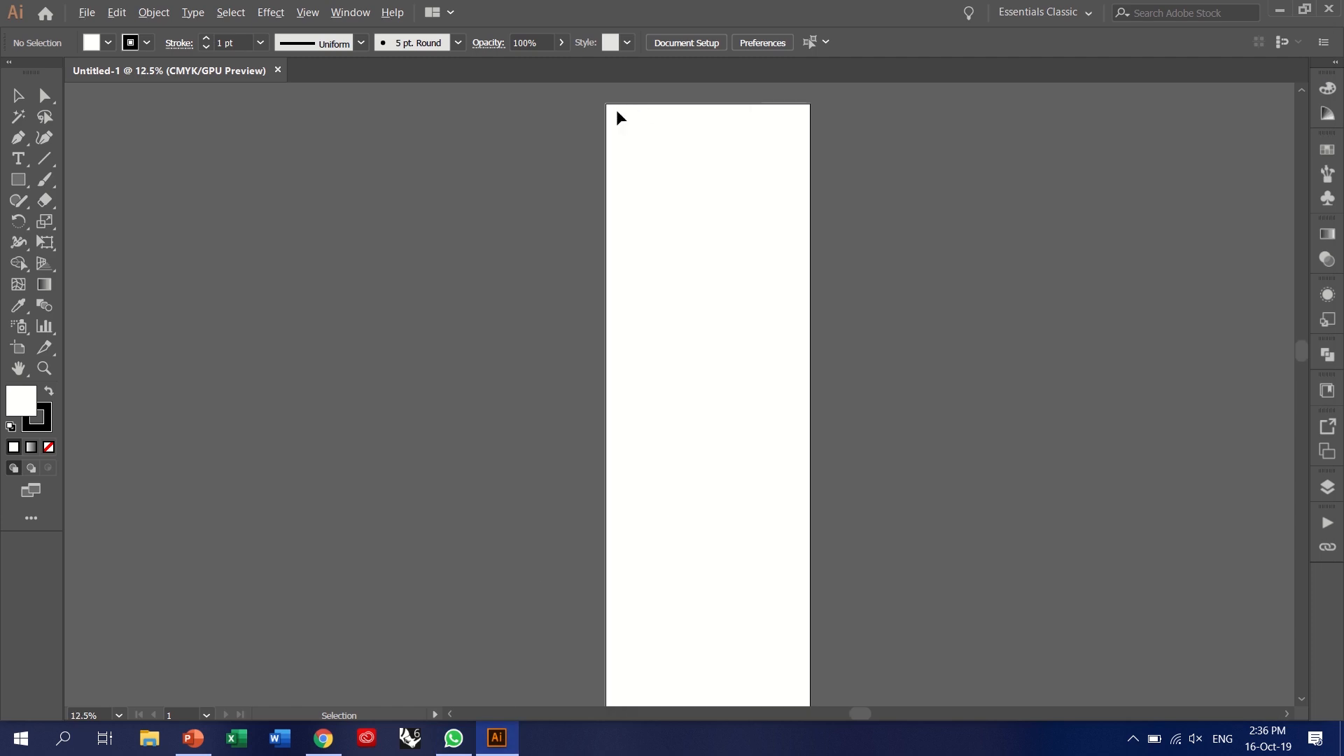
scroll(637, 105, up, 4)
scroll(641, 133, down, 2)
scroll(627, 165, up, 1)
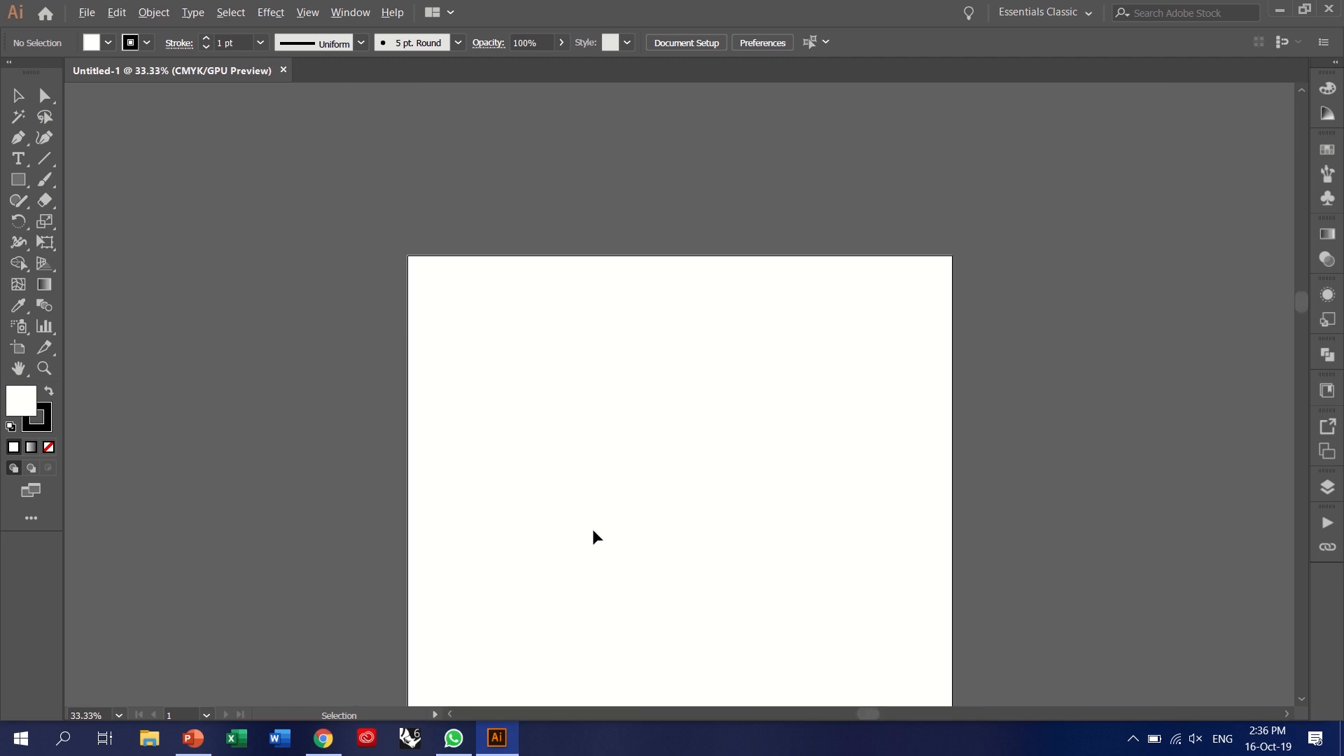
scroll(594, 537, down, 1)
scroll(584, 543, down, 1)
scroll(586, 553, up, 1)
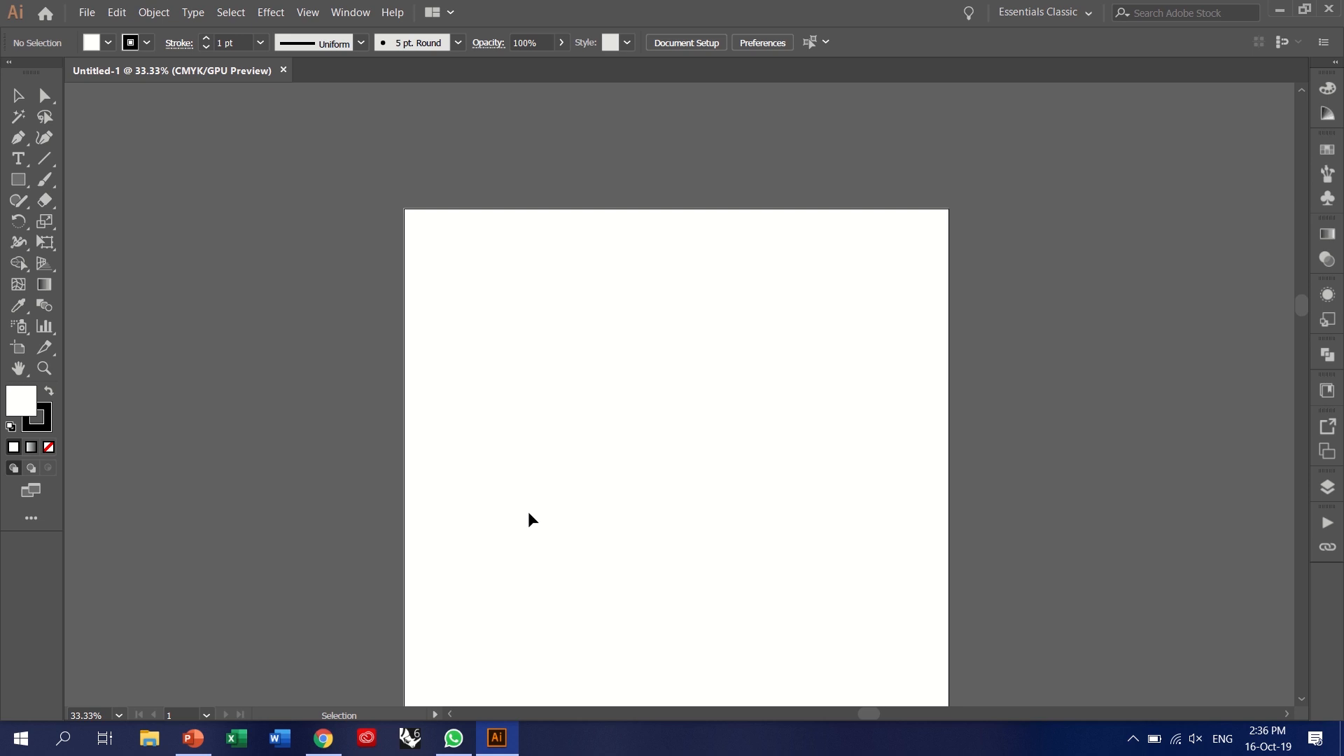
right_click(311, 380)
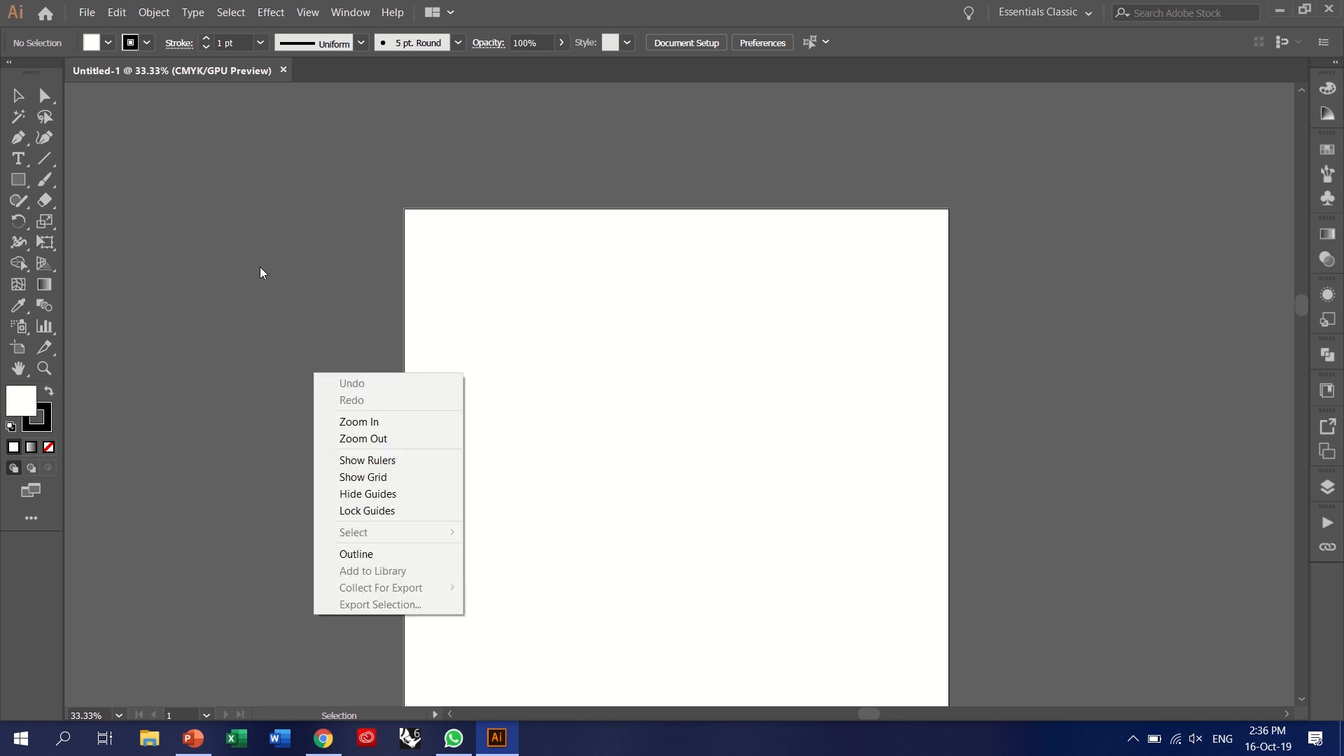
right_click(312, 284)
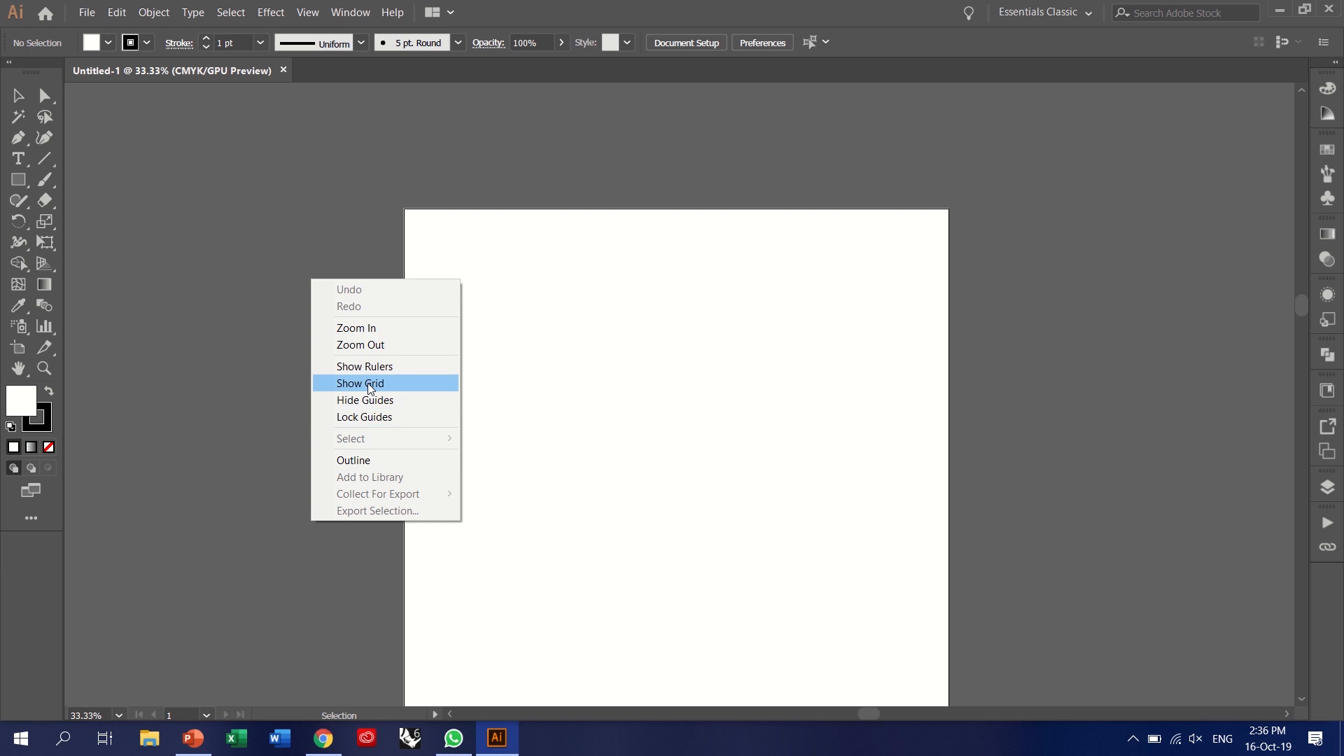
click(381, 366)
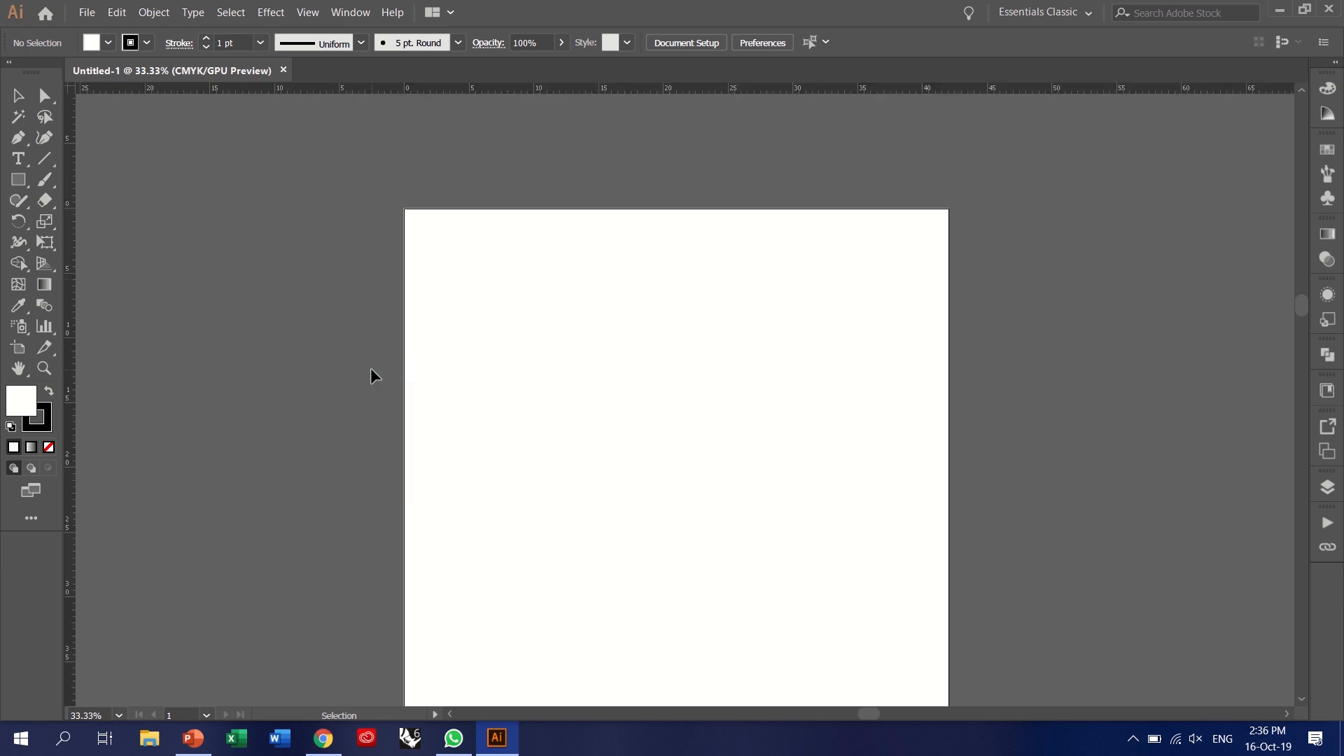
- Place a horizontal ruler guide along the artboard's top edge, and try selecting and deselecting it
scroll(283, 301, up, 2)
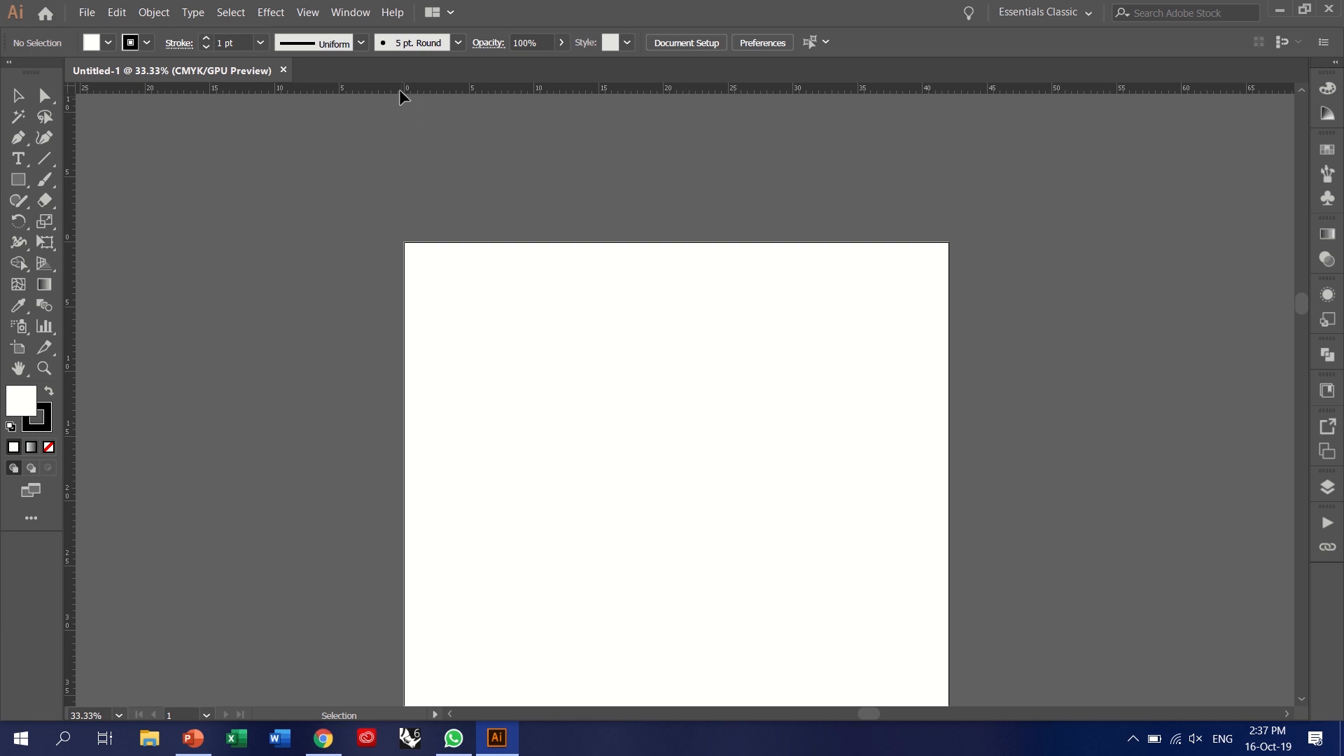
right_click(159, 249)
click(160, 217)
drag(255, 90, 462, 245)
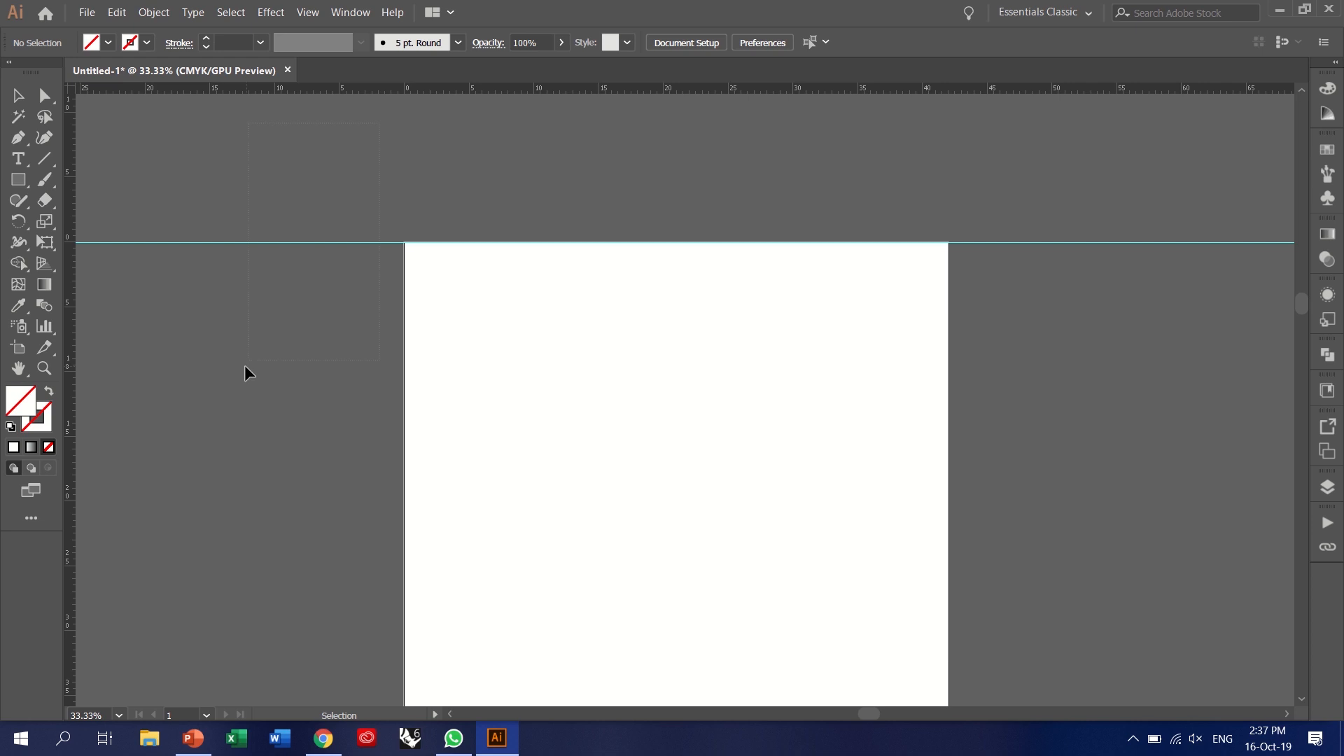
click(289, 475)
click(344, 297)
drag(317, 179, 195, 375)
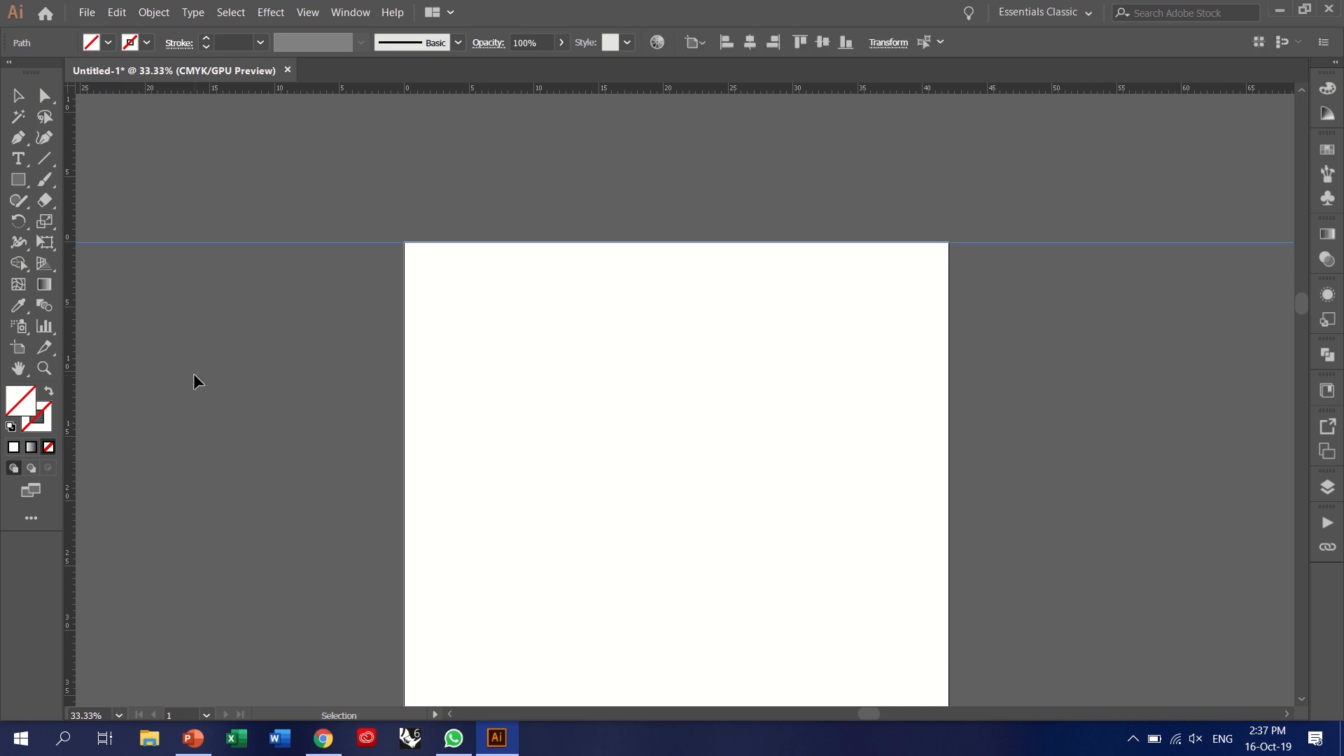
click(194, 375)
drag(301, 221, 234, 322)
click(234, 322)
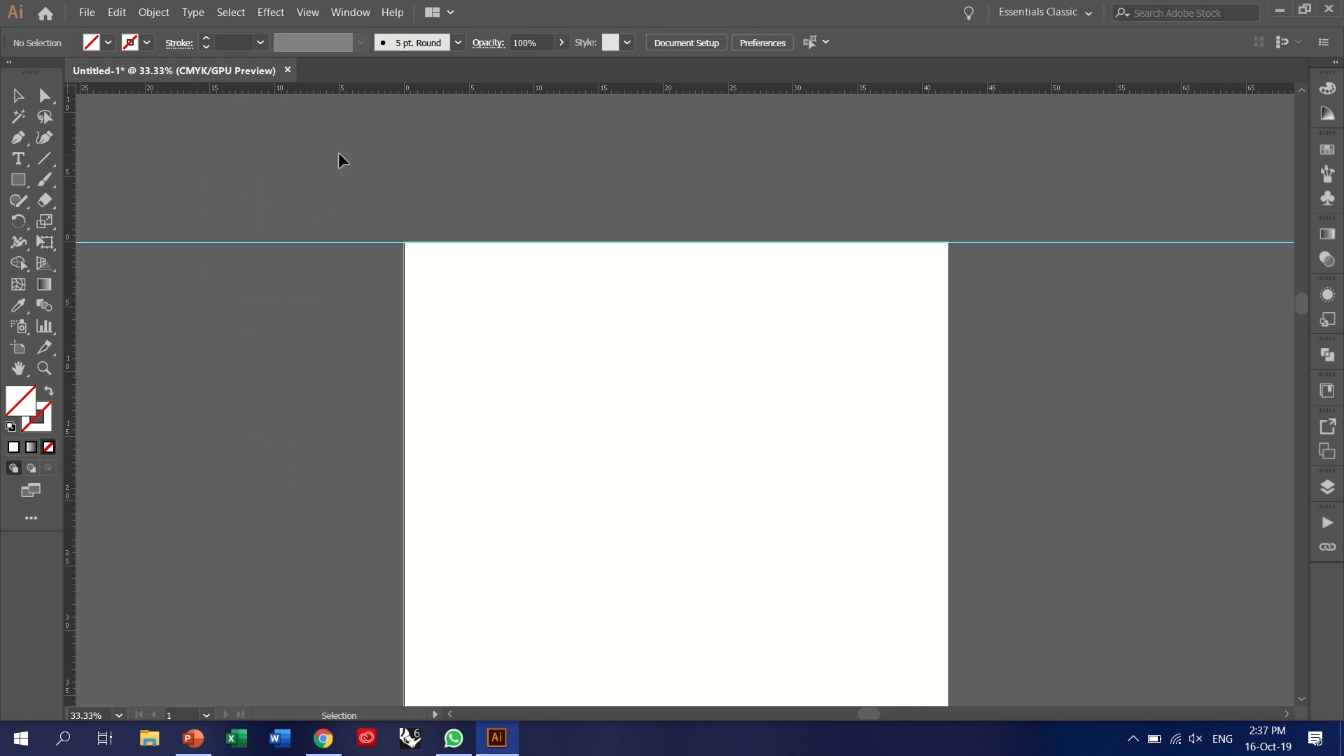
- Consult the WhatsApp sketch and, back in Illustrator, add a second horizontal guide about 3.9 cm below the artboard's top edge
click(454, 737)
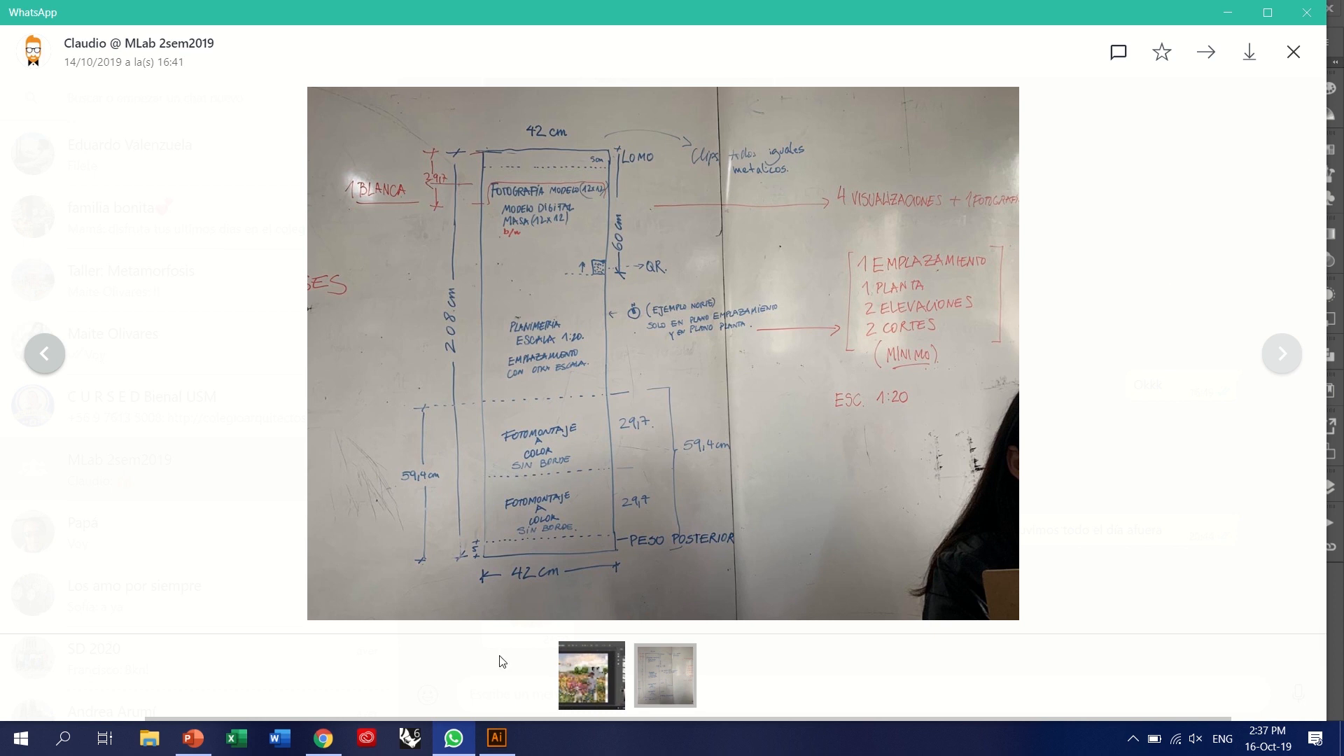
click(497, 737)
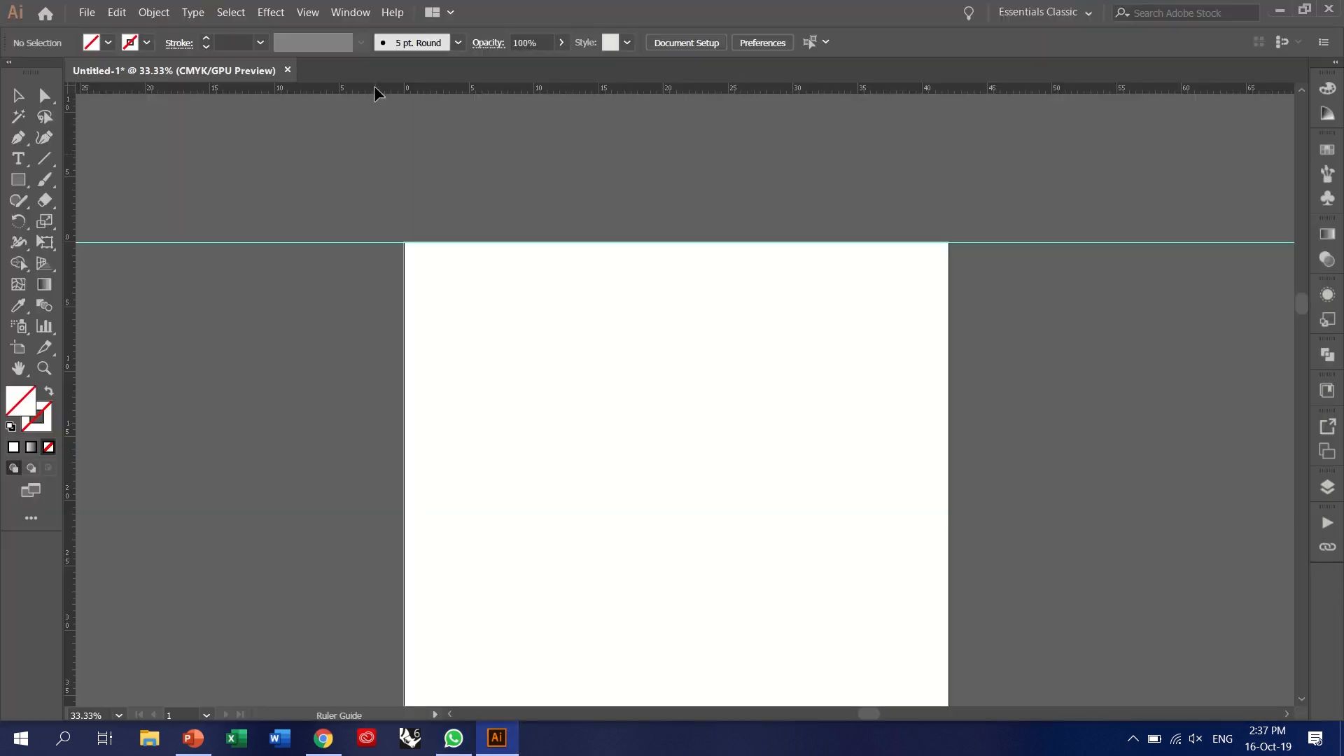
drag(374, 85, 416, 293)
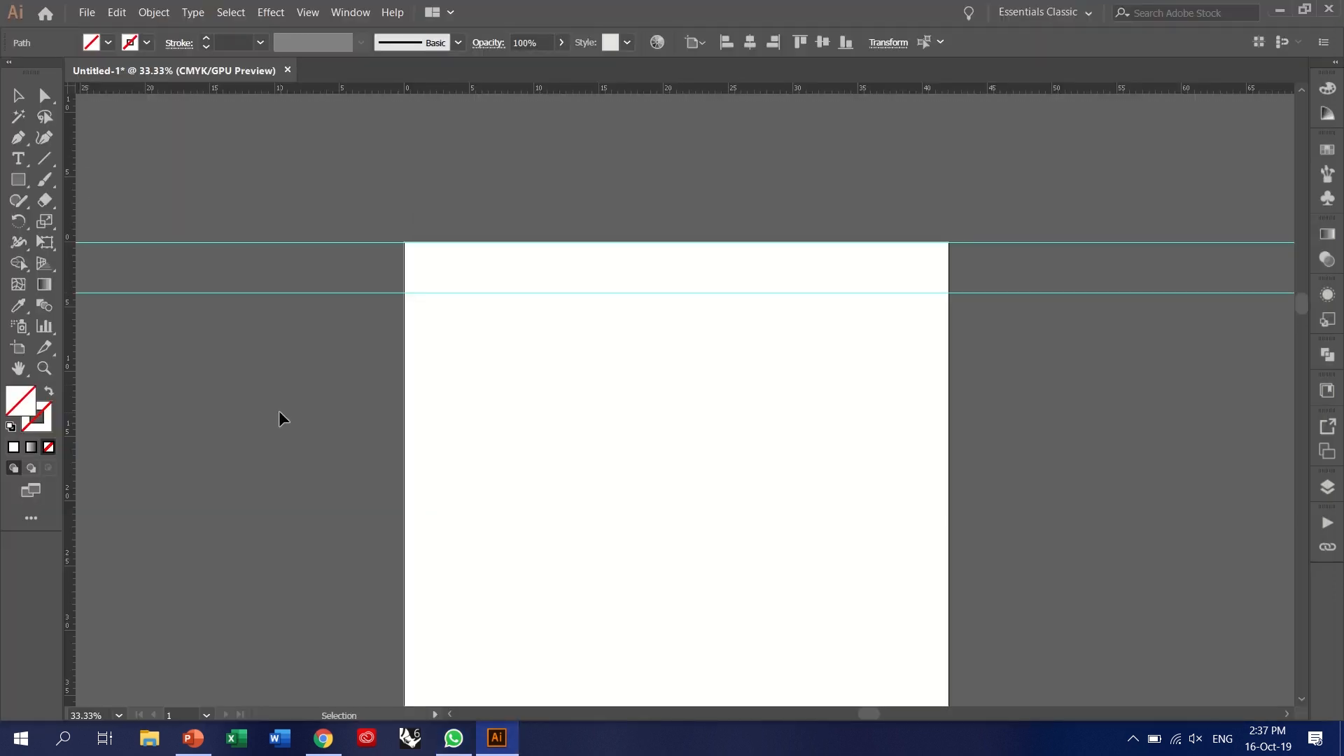
click(280, 412)
- Select the second horizontal guide, set its Y position to 5 cm and deselect it
drag(317, 376, 245, 254)
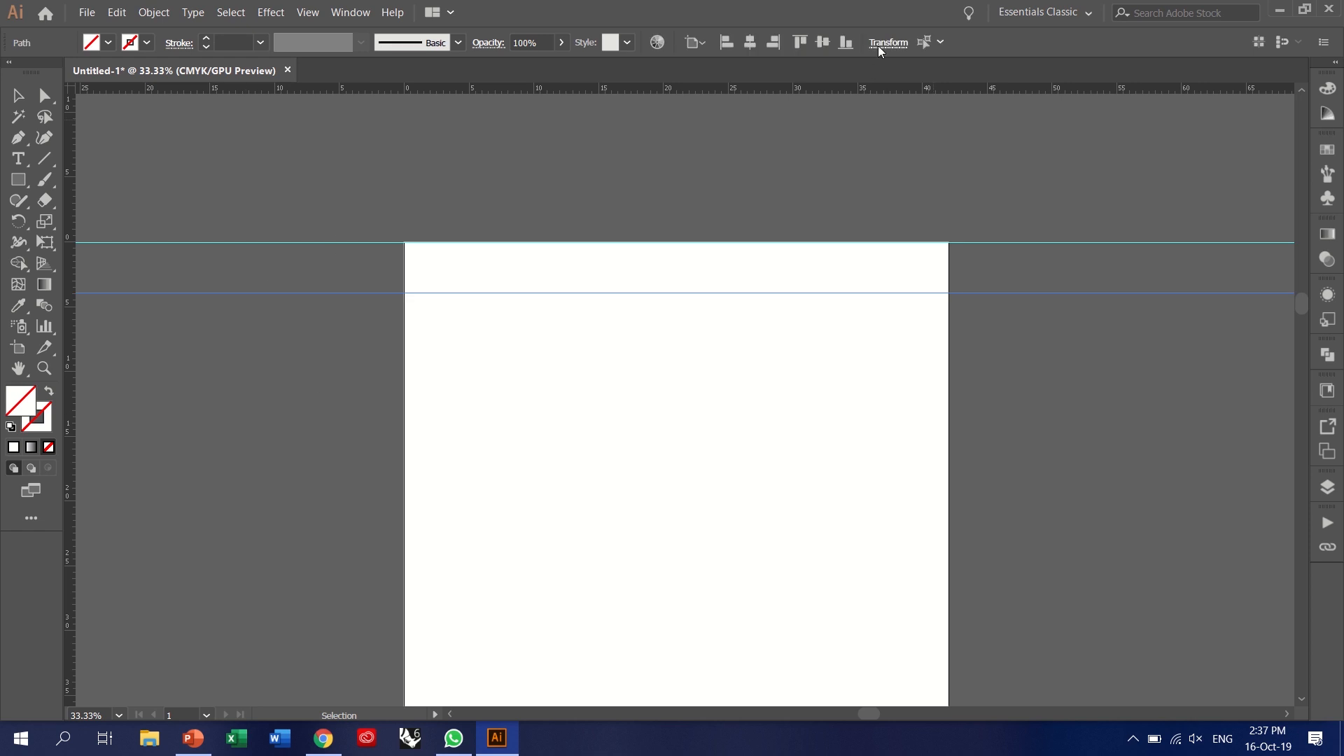
click(883, 44)
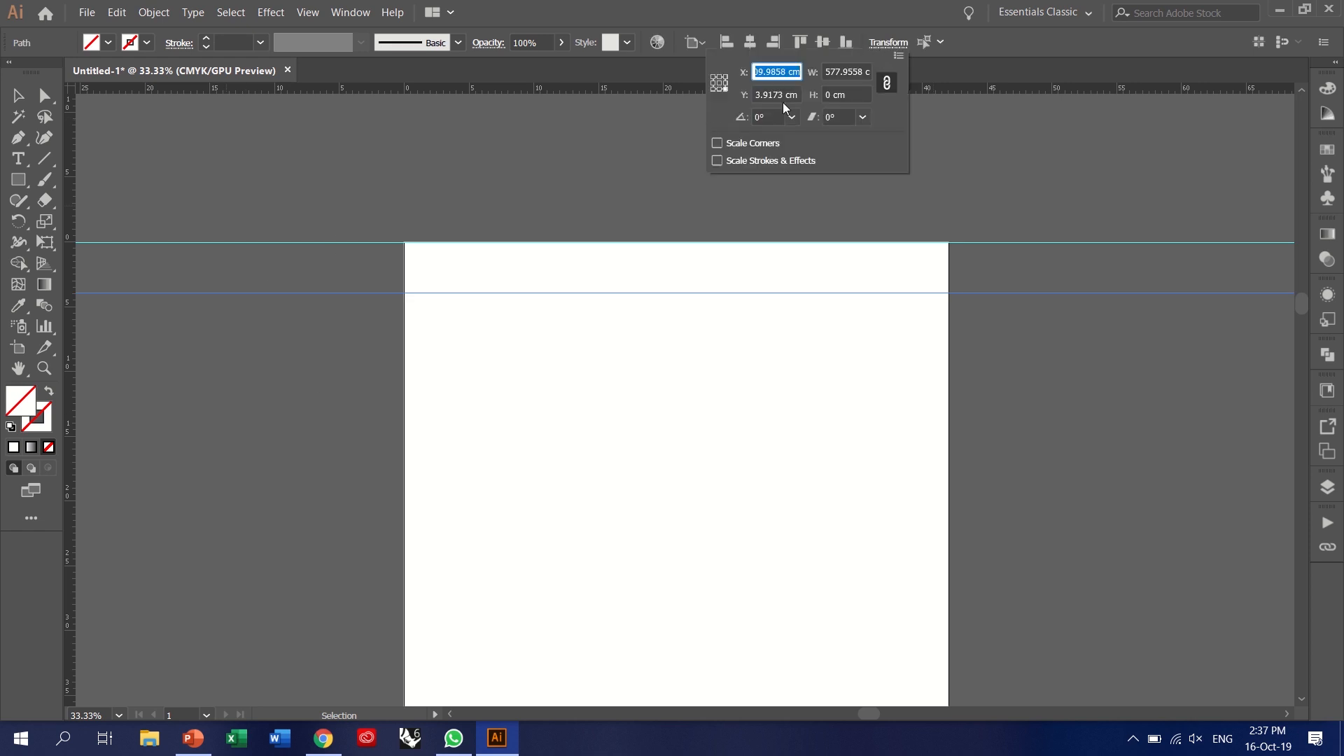
click(757, 96)
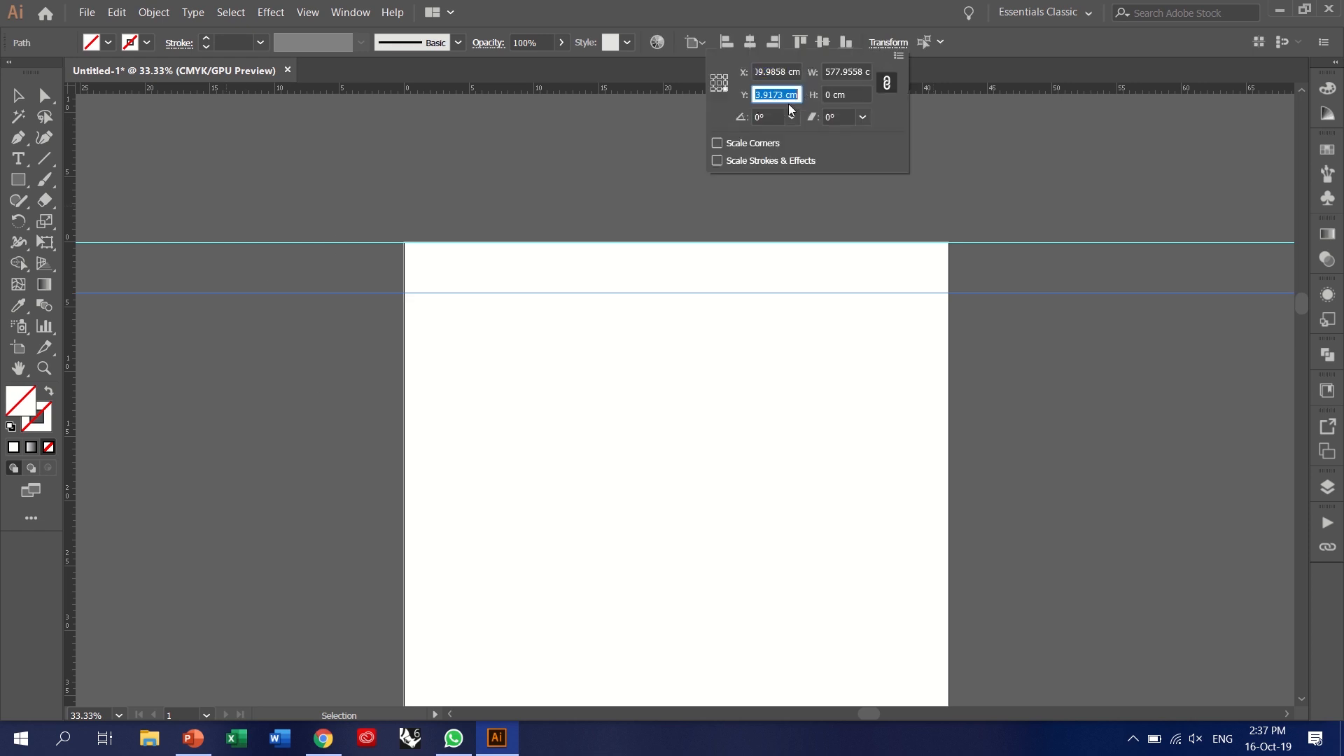
text(5)
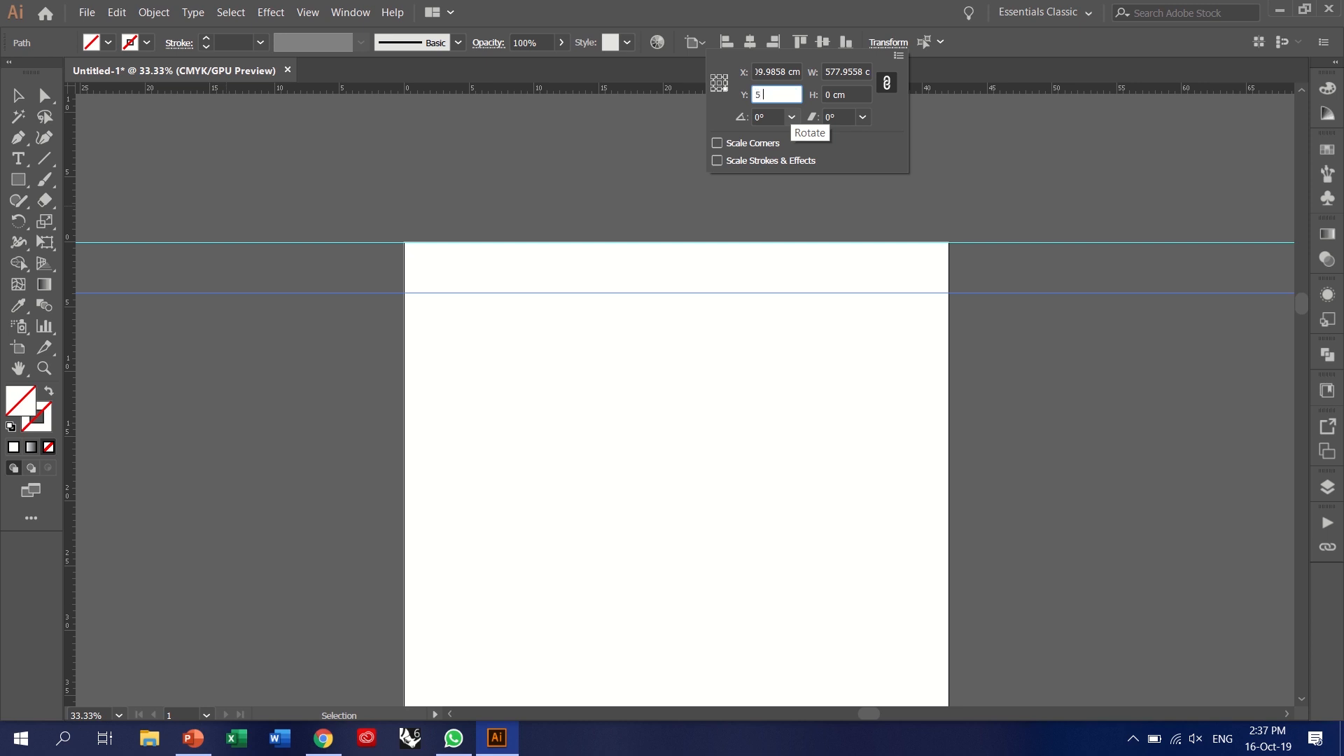
text( cm)
key(Return)
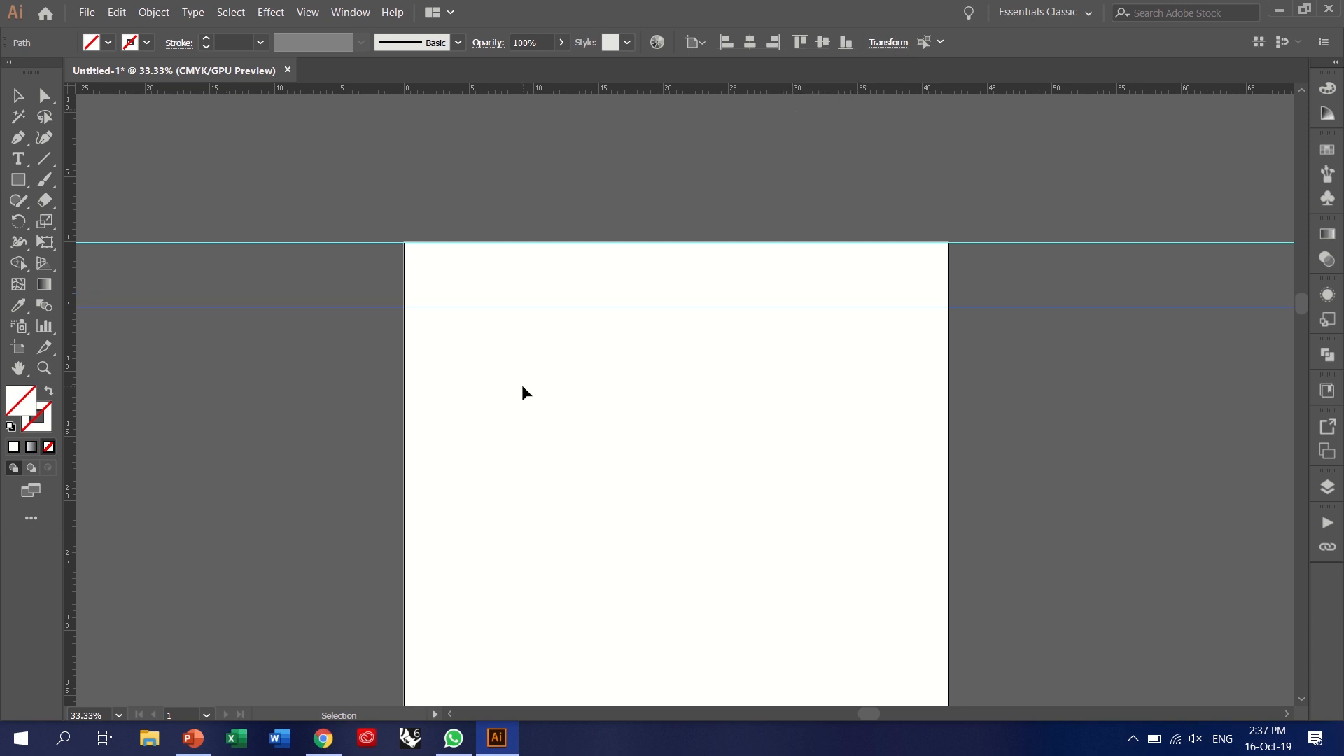
click(525, 390)
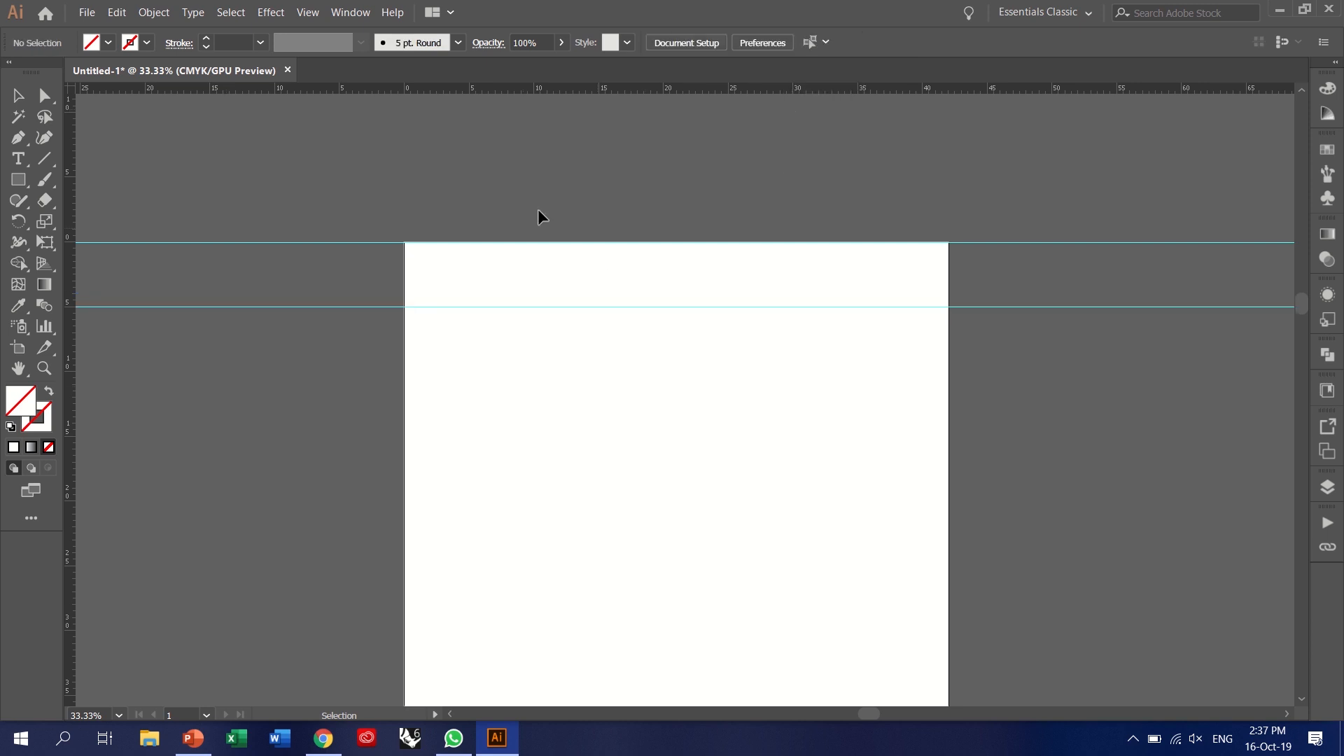
- Check the sketch in WhatsApp and, back in Illustrator, add a third horizontal guide about 17 cm below the artboard's top edge
click(453, 738)
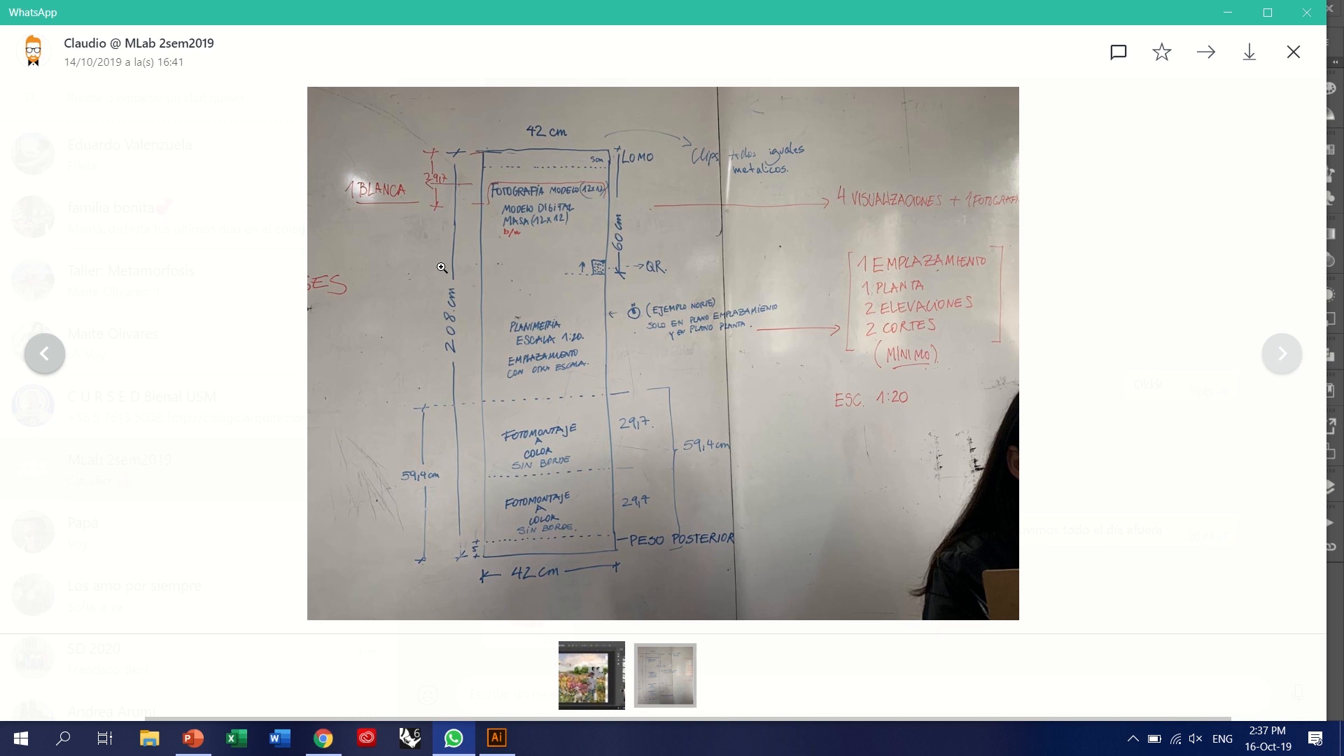
click(497, 738)
drag(424, 85, 393, 459)
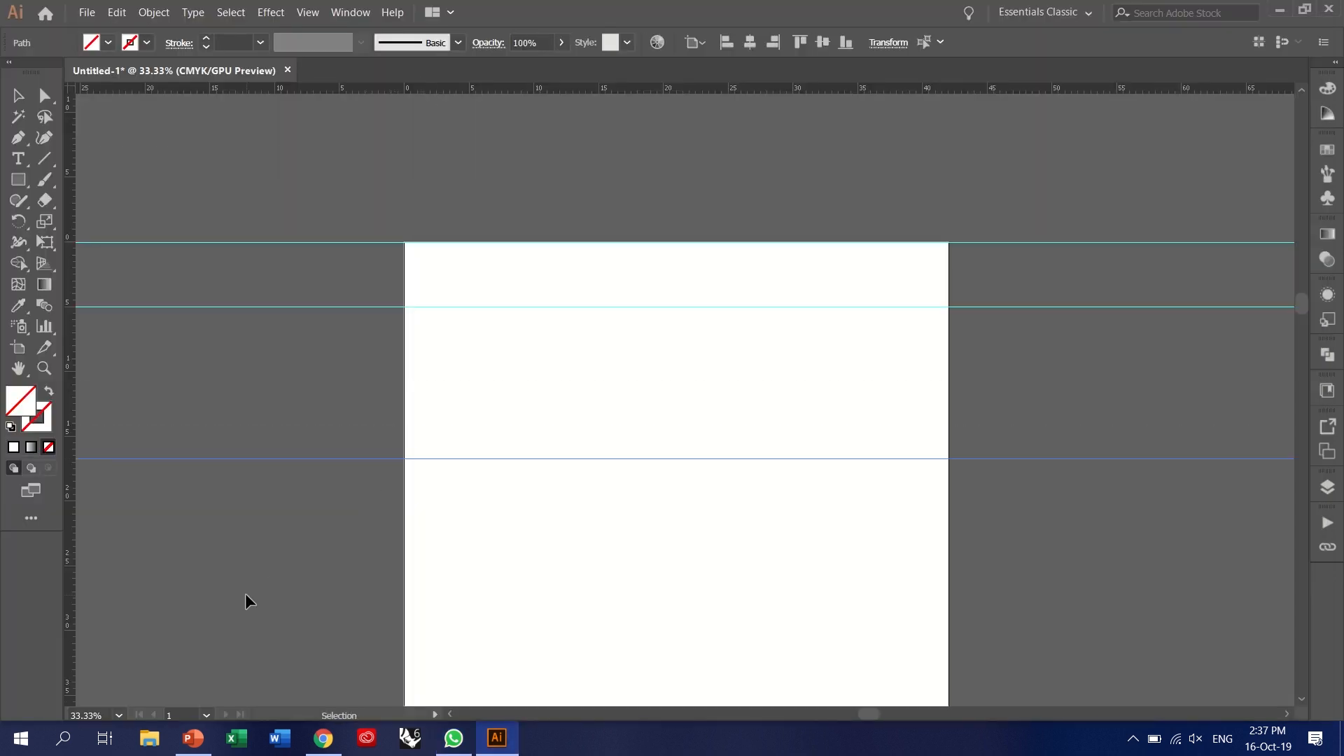
- Set the third horizontal guide's Y position to 29.7 cm and deselect it
click(888, 42)
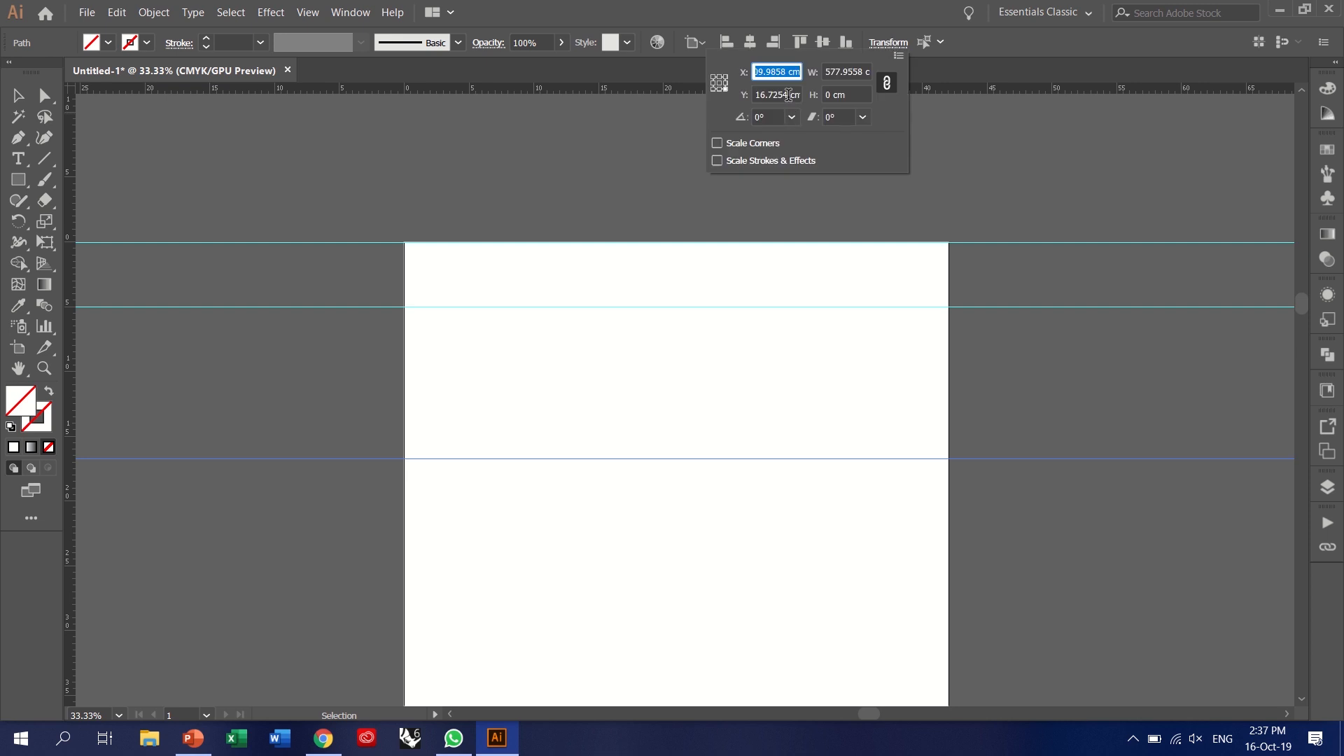
click(788, 94)
text(29.7)
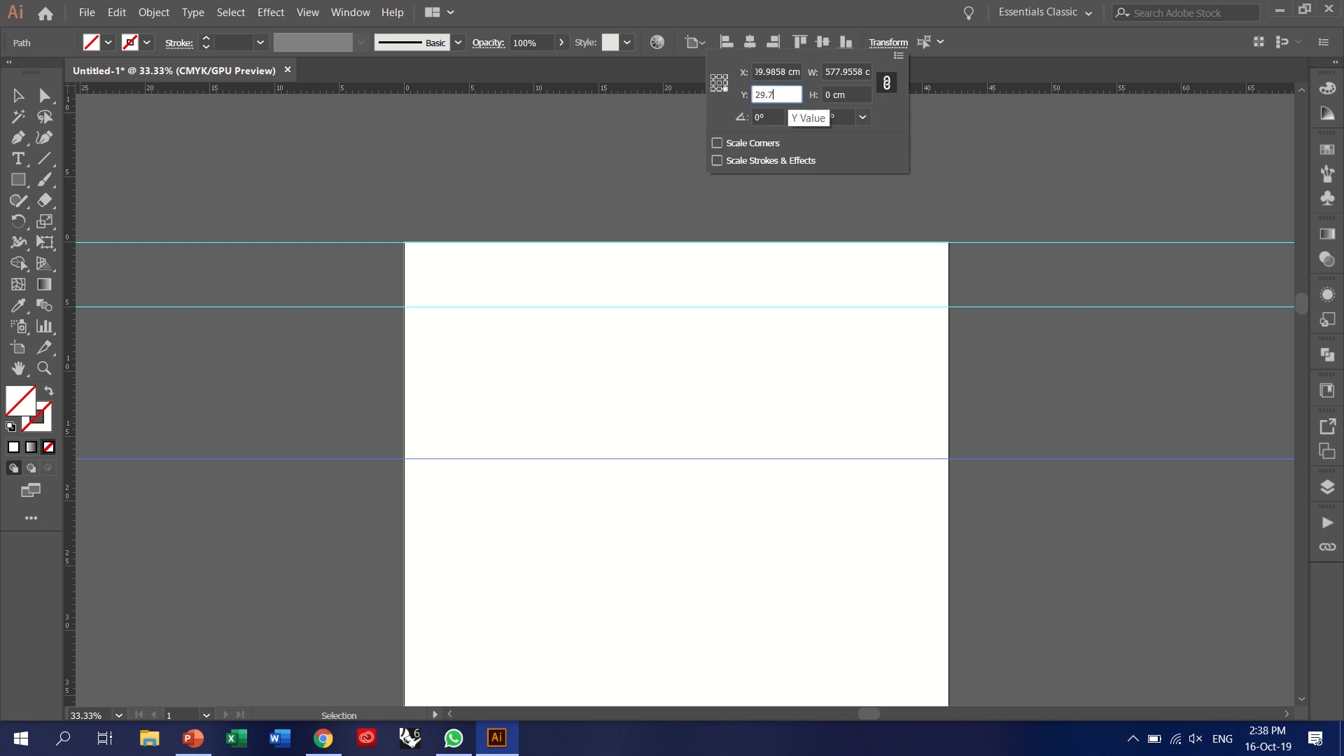
key(Return)
click(317, 488)
scroll(418, 165, down, 3)
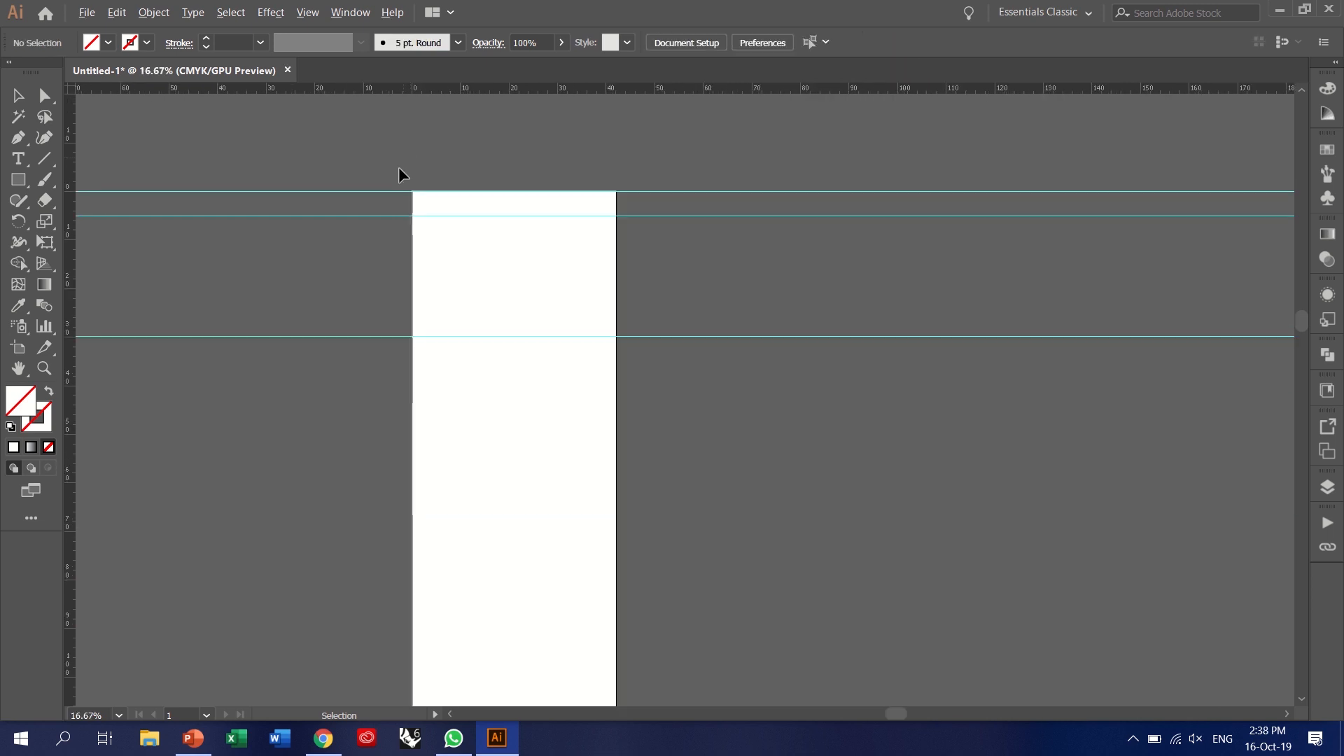
scroll(356, 327, up, 1)
- Check the sketch in WhatsApp and, back in Illustrator, add a fourth horizontal guide about 54.4 cm below the artboard's top edge
click(452, 742)
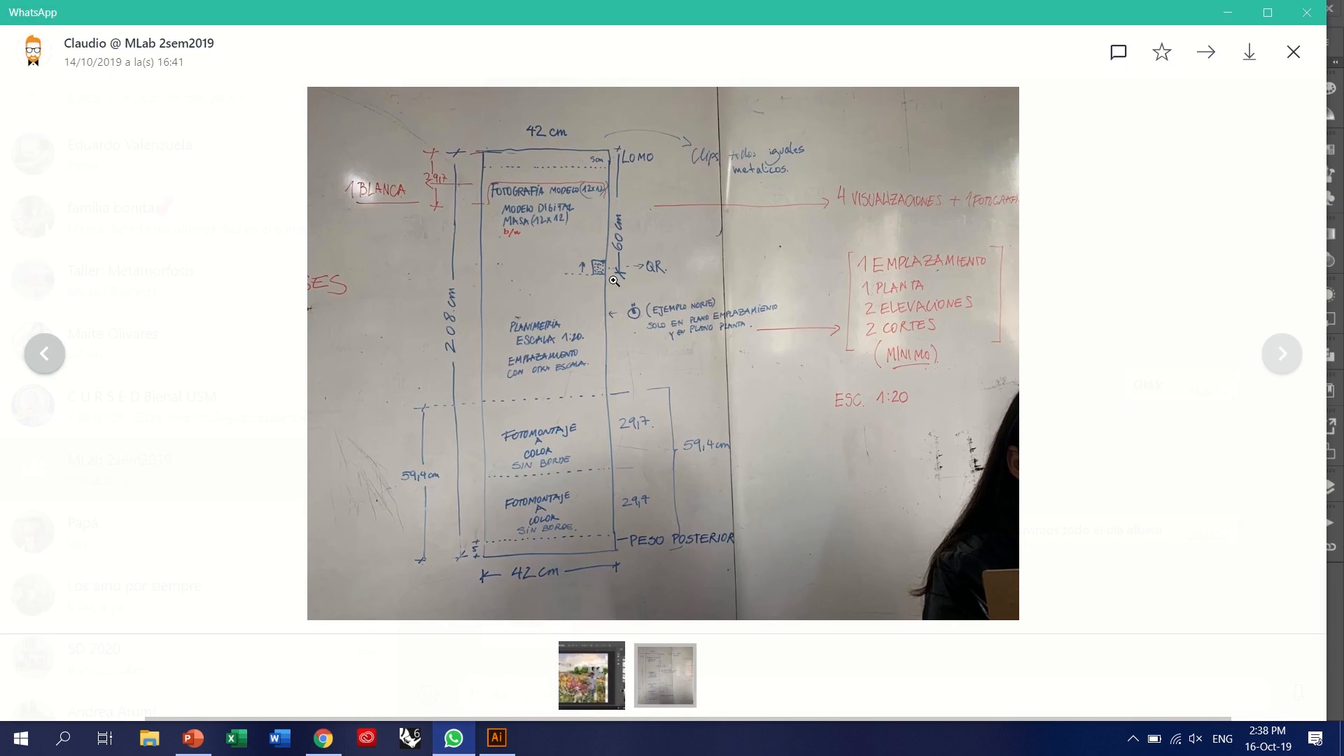
click(497, 738)
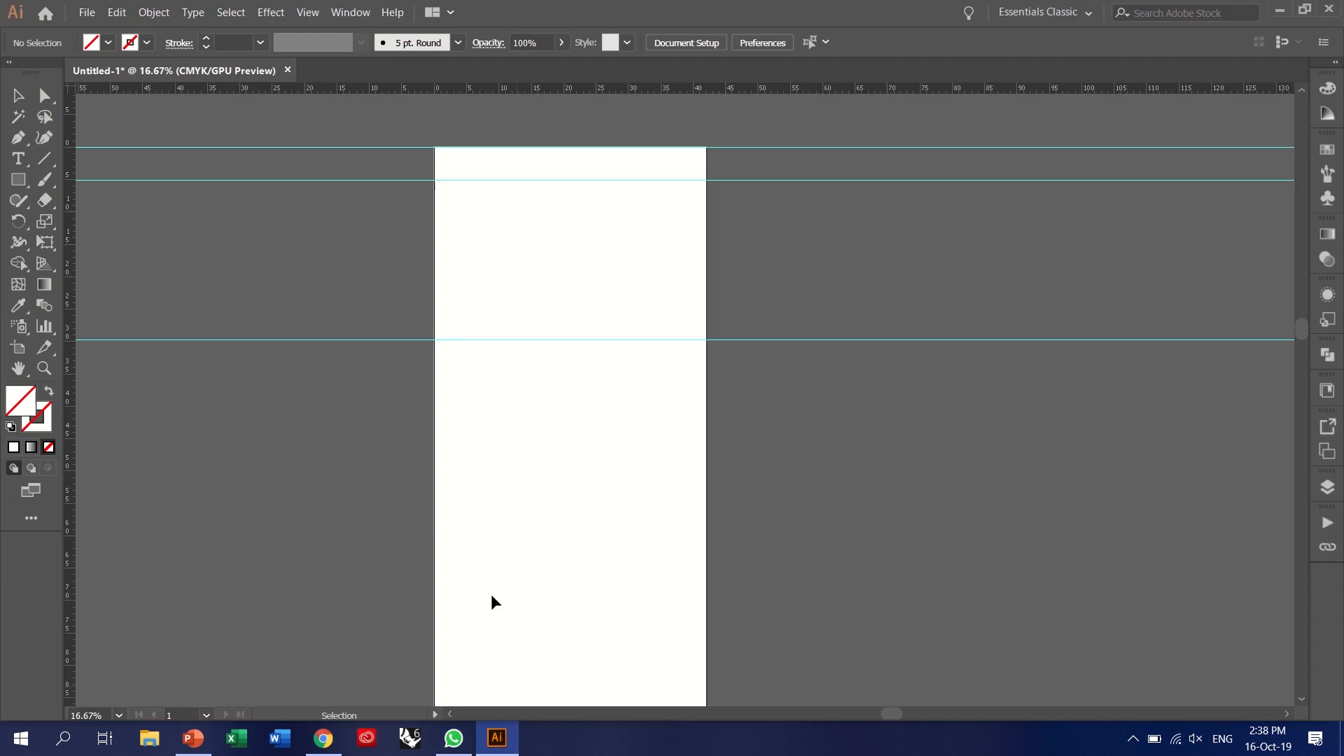
click(664, 500)
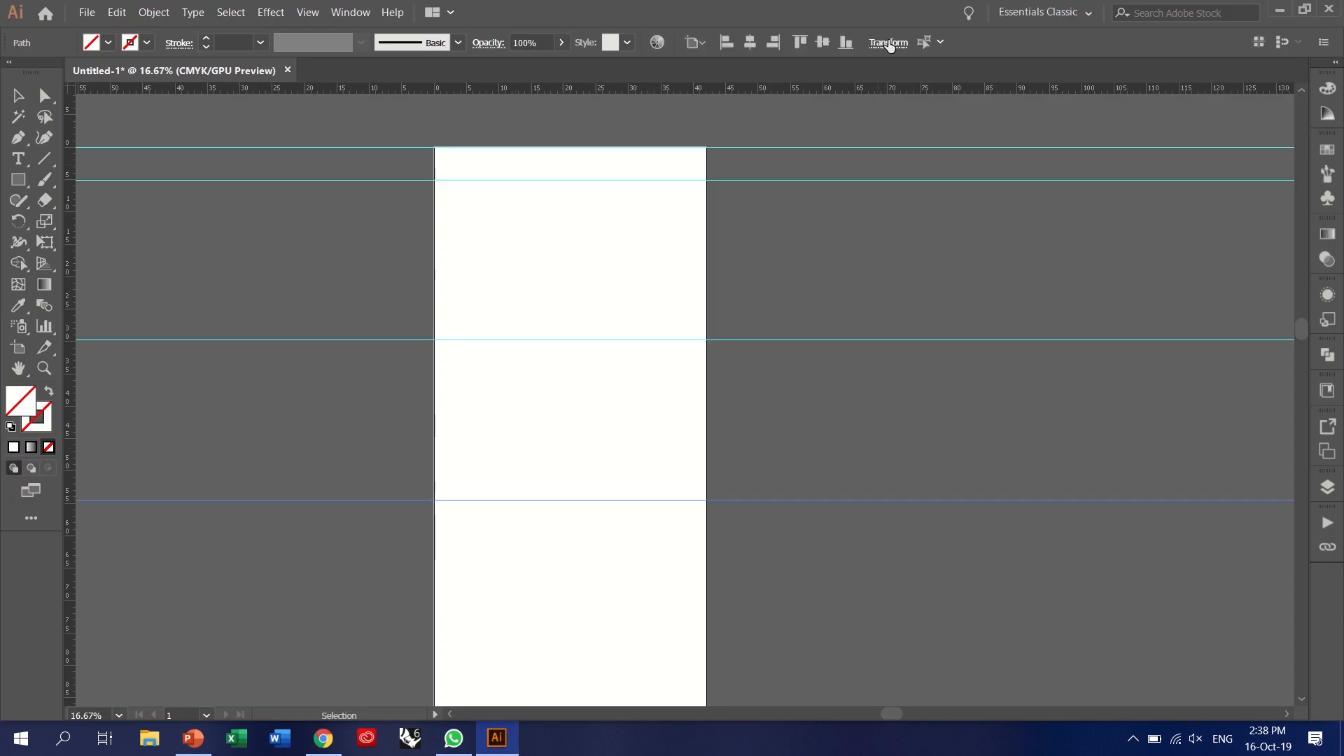
- Set the fourth horizontal guide's Y position to 60 cm and deselect it
click(888, 42)
key(Tab)
key(Tab)
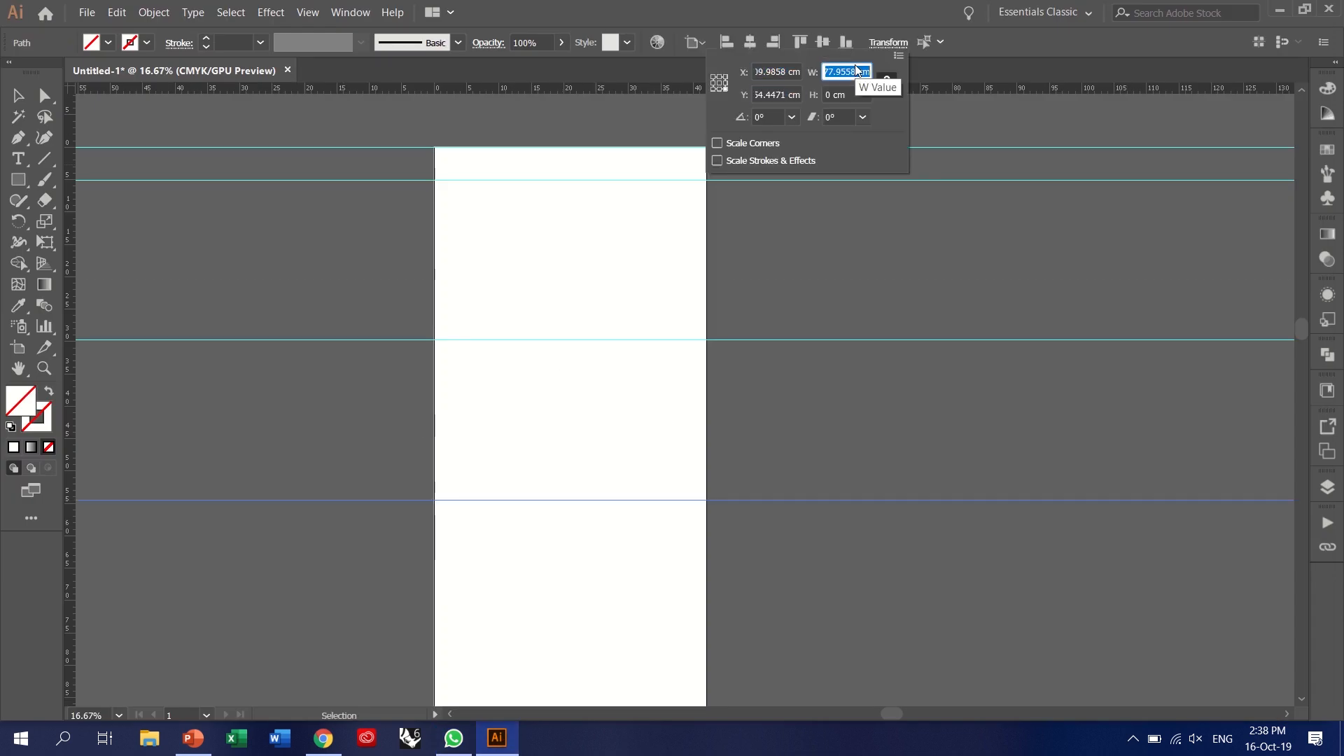
key(shift+Tab)
text(60)
key(Return)
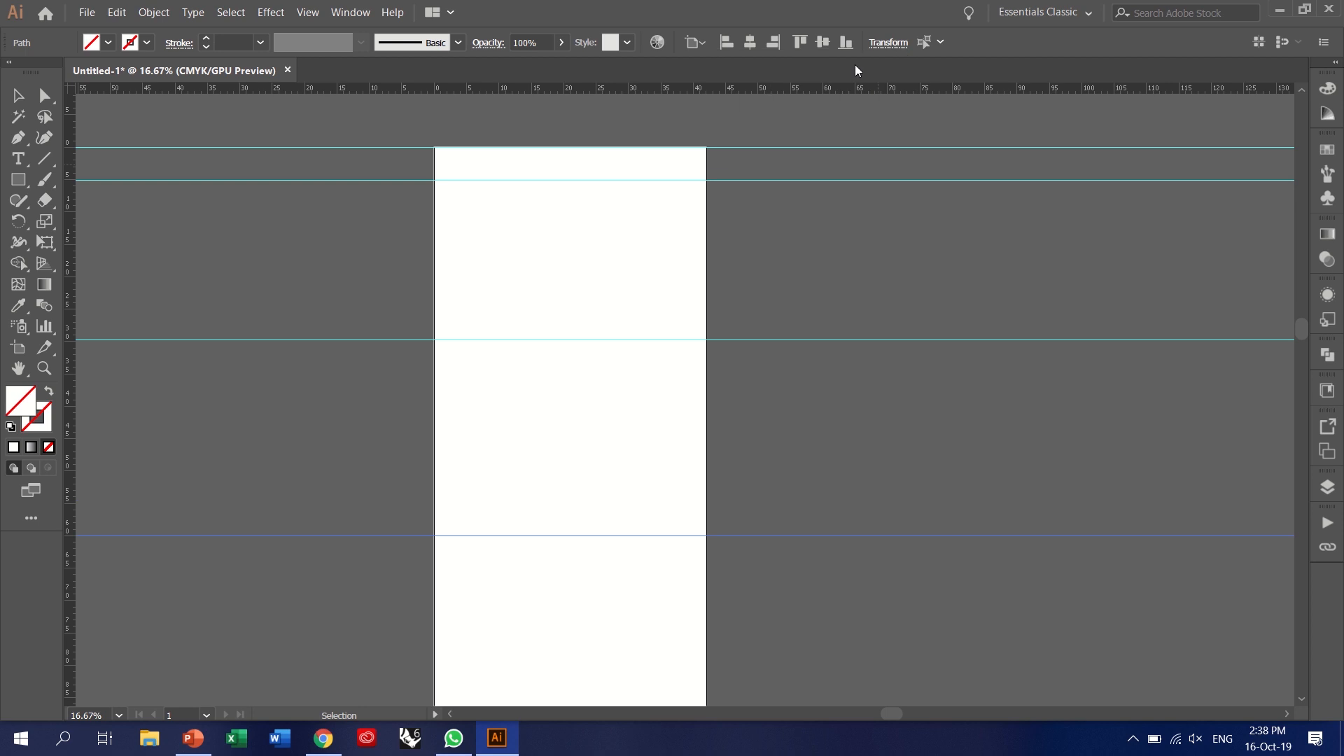
click(363, 489)
- Check the sketch in WhatsApp and, back in Illustrator, add a fifth horizontal guide along the artboard's bottom edge
scroll(549, 150, down, 1)
scroll(550, 151, down, 1)
scroll(438, 458, up, 1)
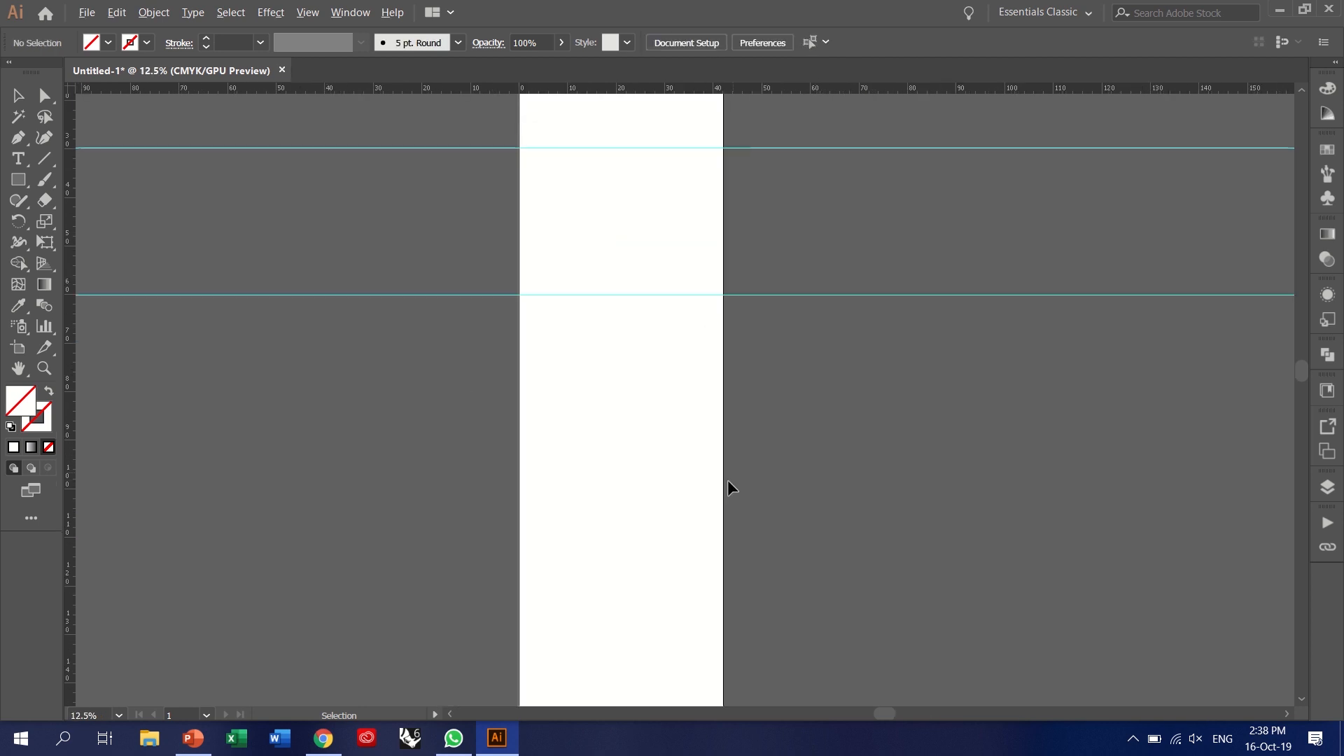
scroll(730, 489, down, 1)
scroll(702, 168, up, 1)
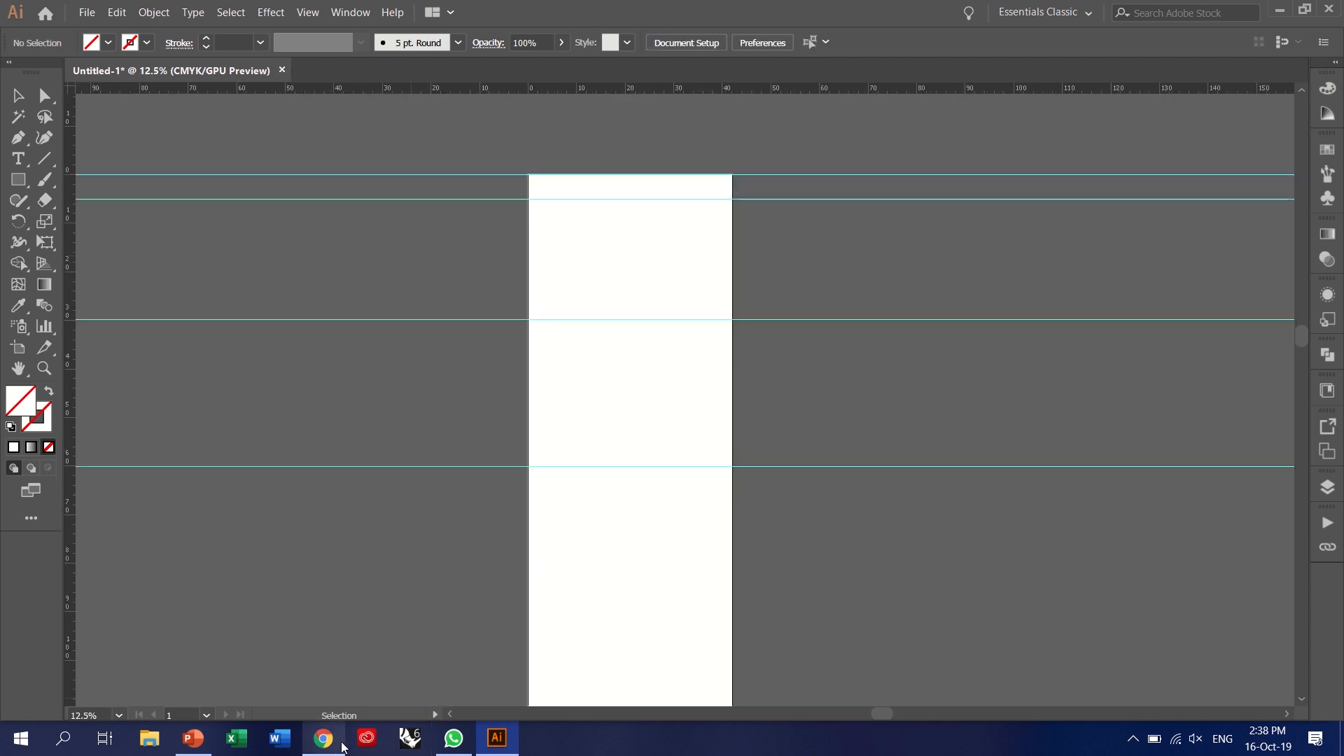
click(453, 737)
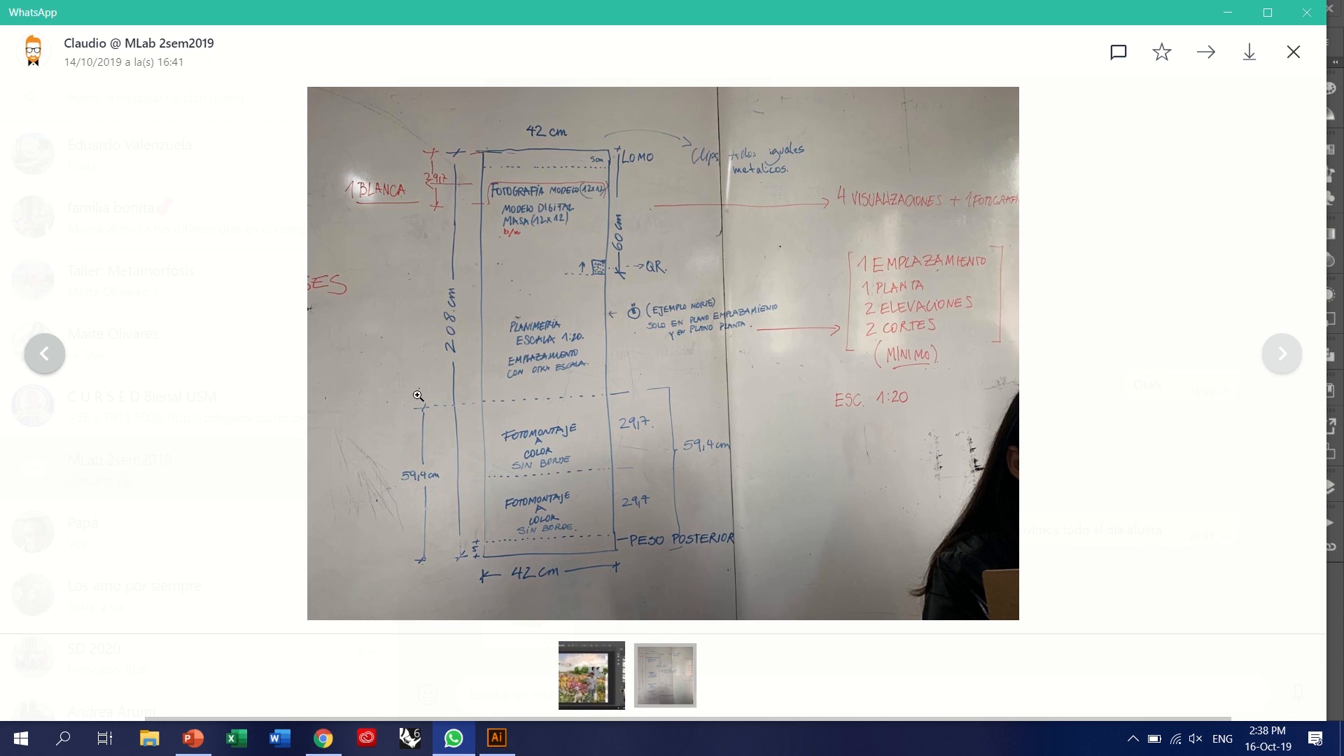
click(497, 737)
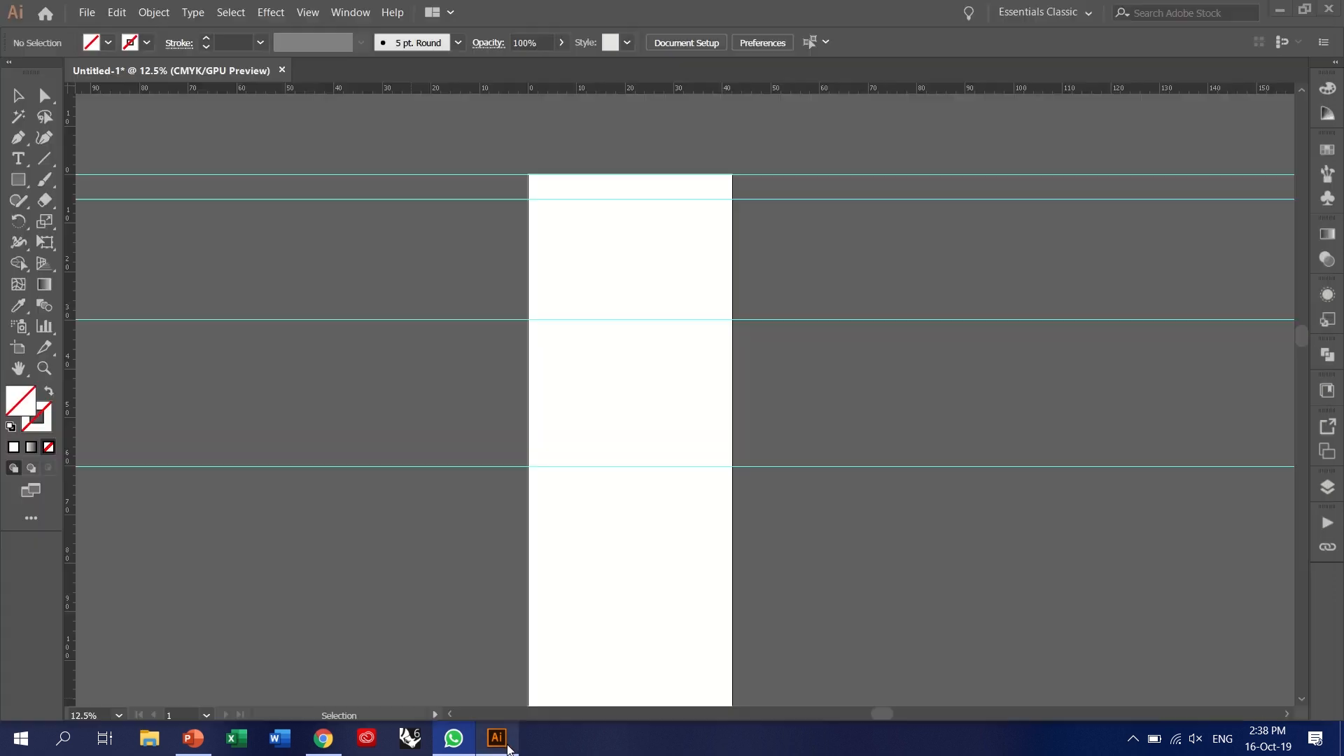
scroll(510, 471, down, 1)
scroll(480, 424, up, 1)
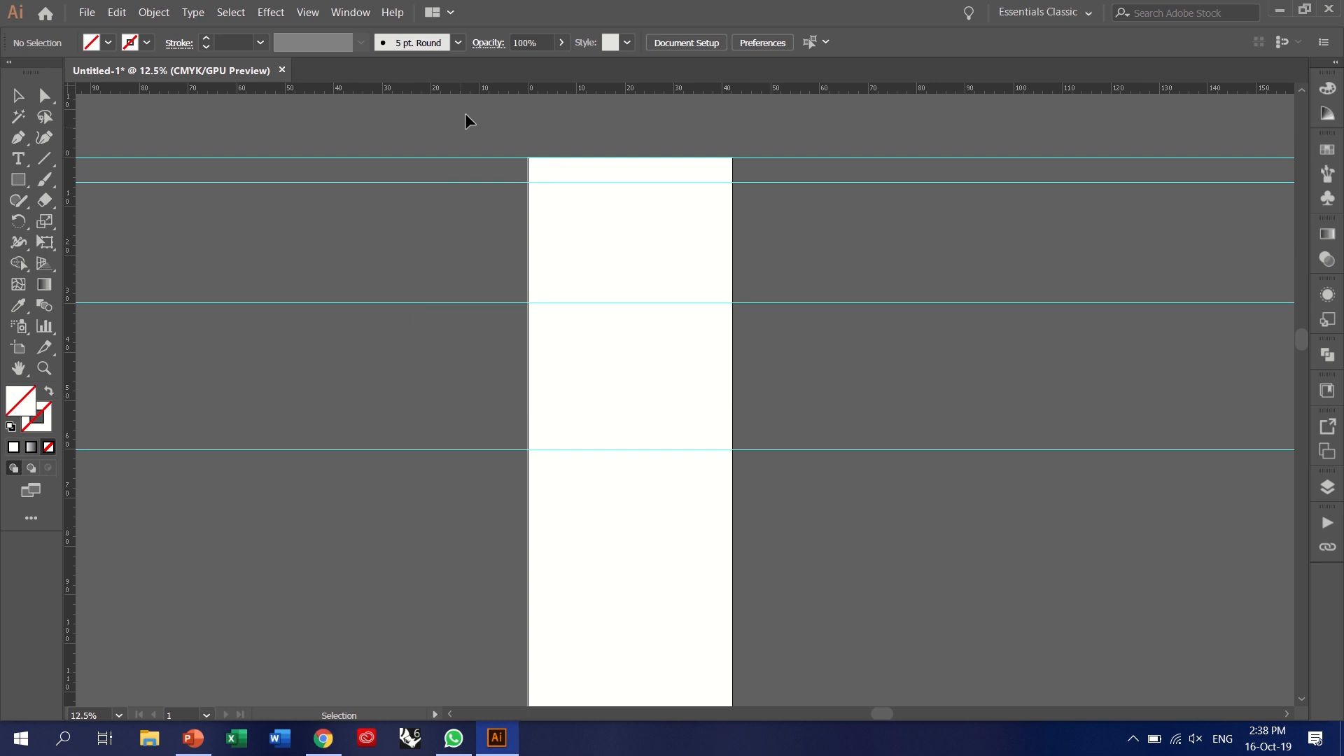
scroll(490, 314, down, 5)
scroll(488, 320, down, 2)
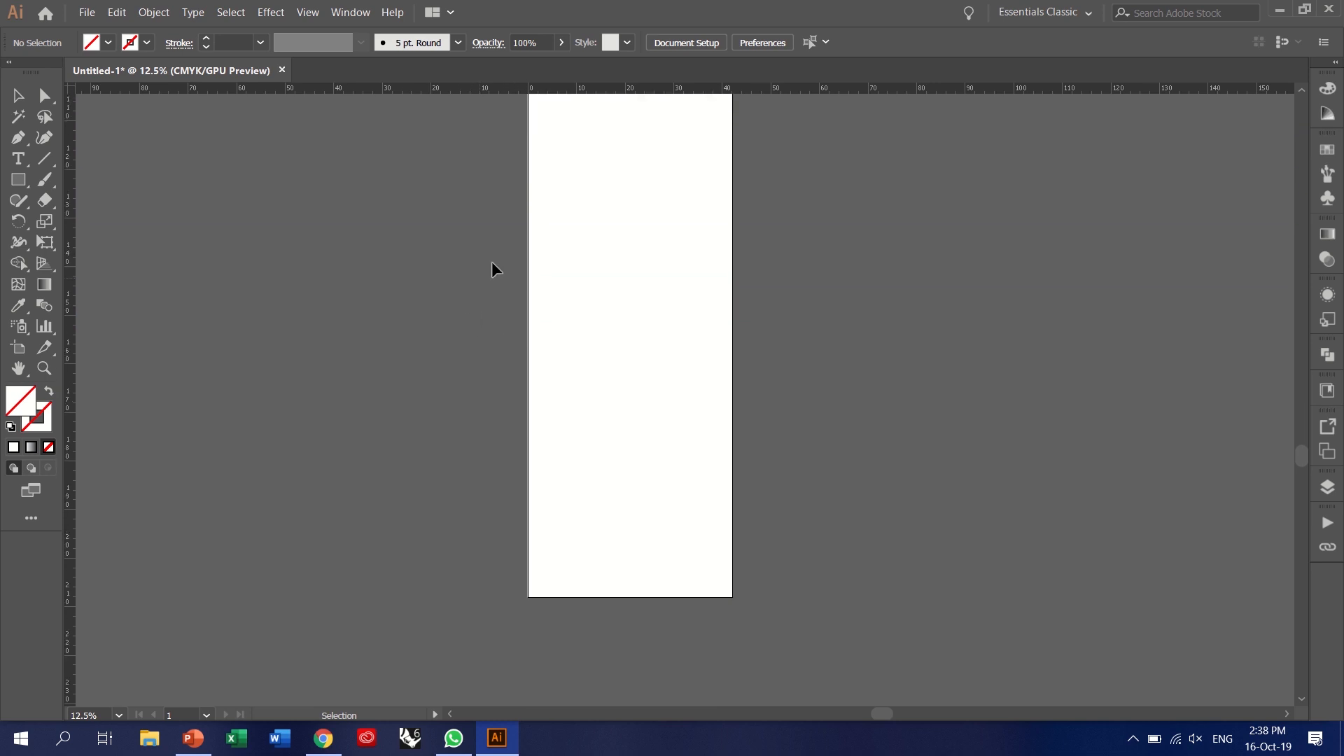
mouse_move(582, 99)
mouse_down()
mouse_move(578, 327)
mouse_move(564, 87)
mouse_up()
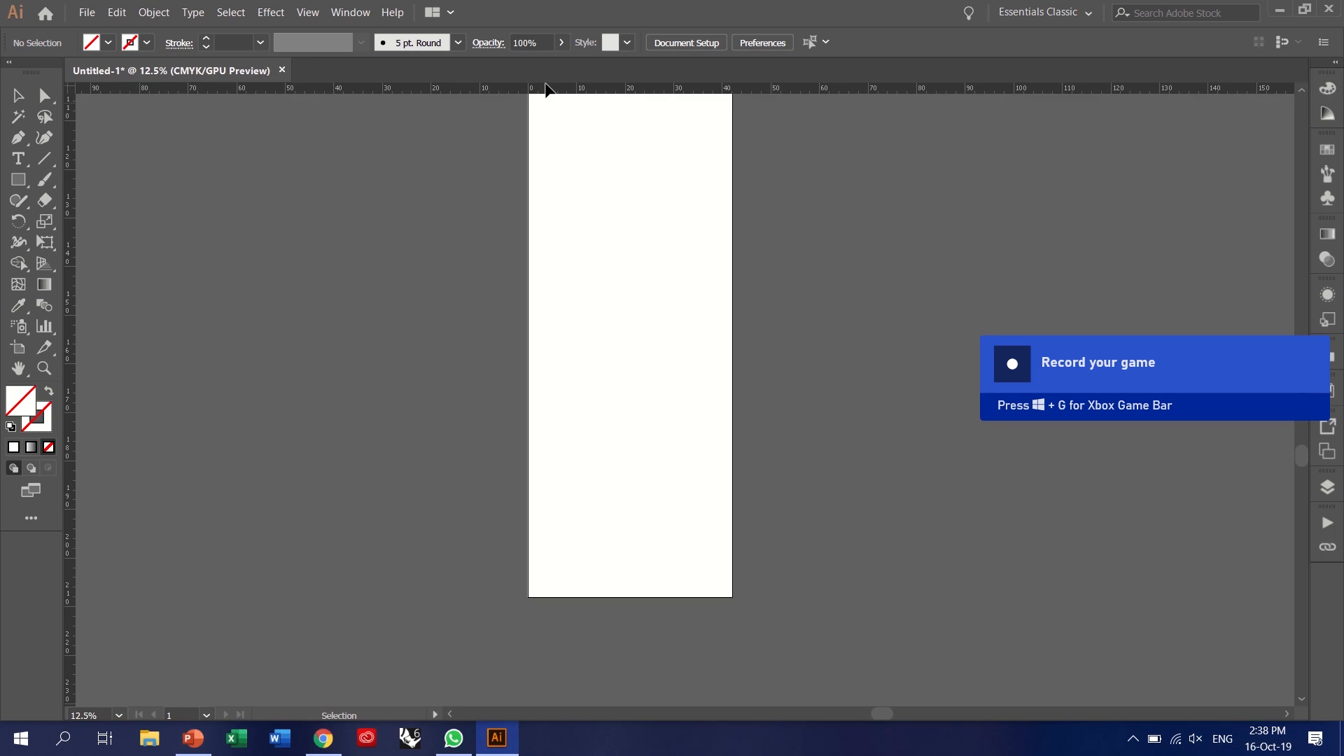
drag(546, 90, 610, 597)
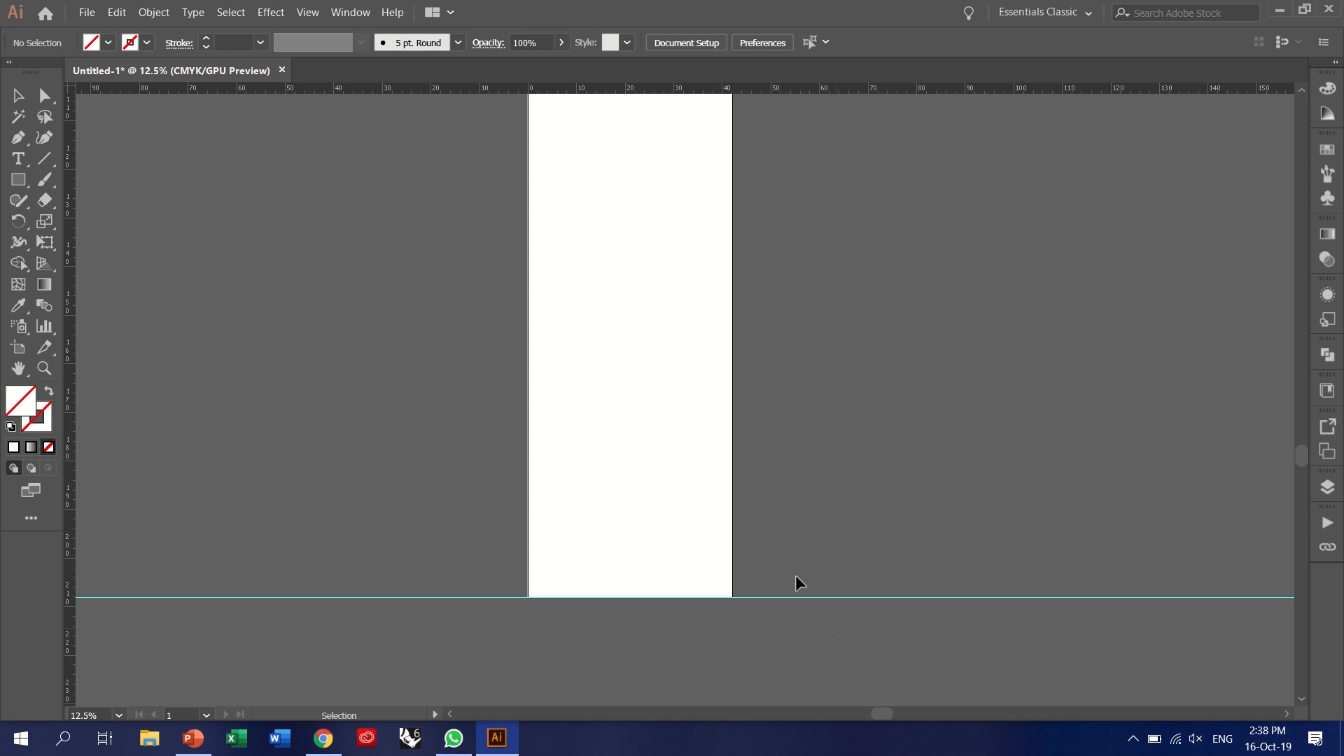
- Examine the bottom guide's position values in Illustrator and compare them with the dimensions on the WhatsApp sketch
click(889, 43)
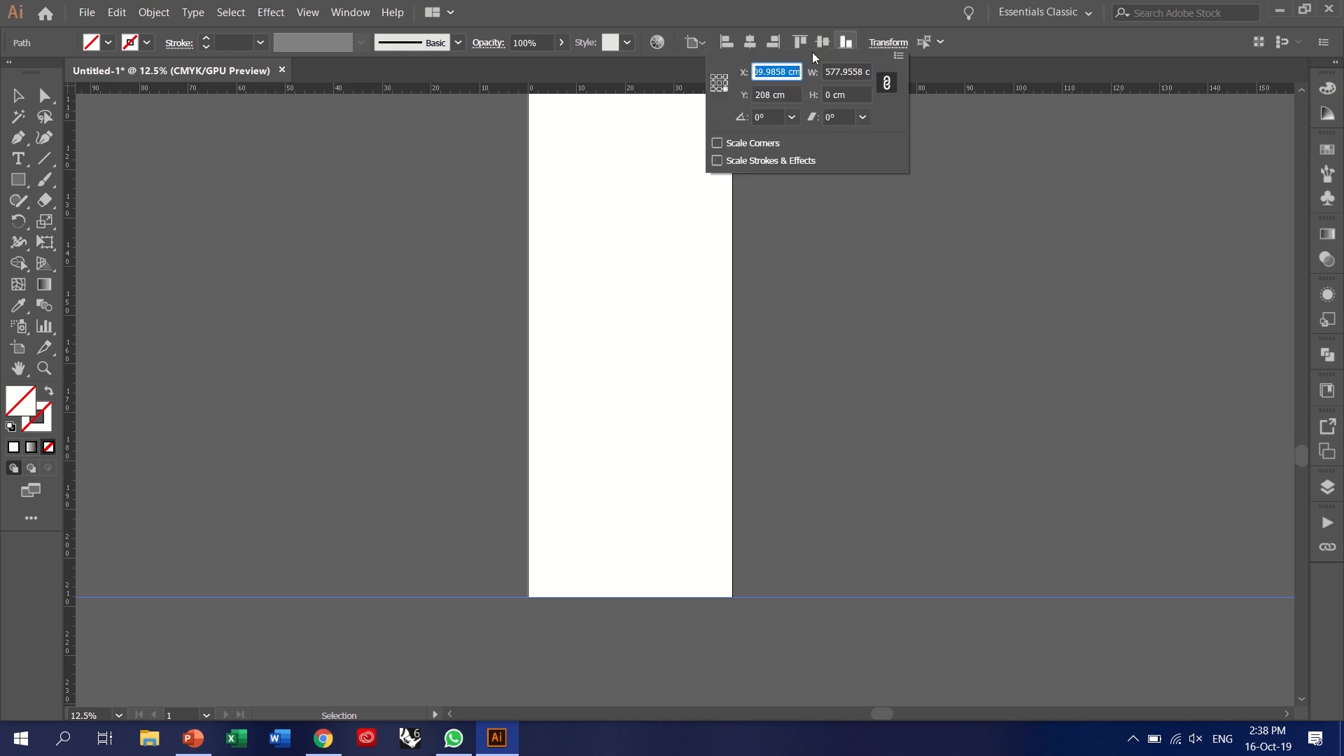
click(772, 95)
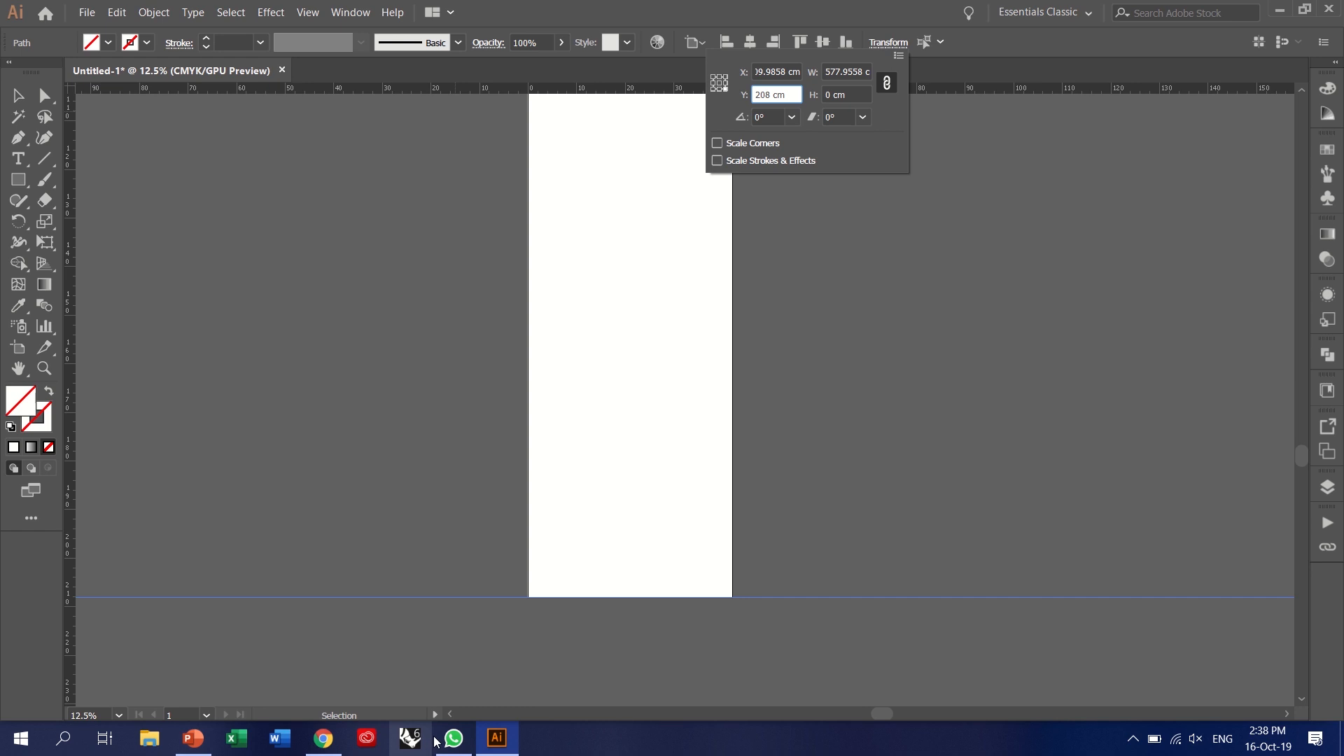
click(454, 739)
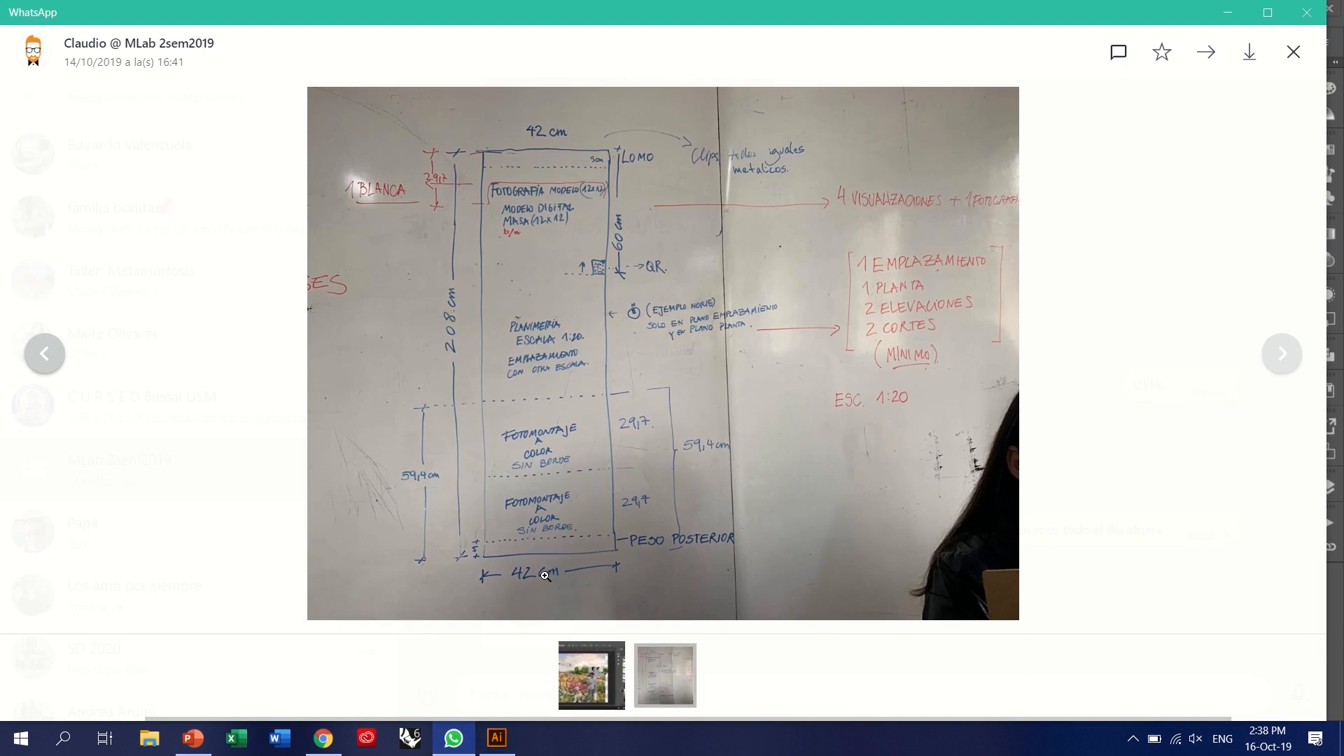
click(497, 738)
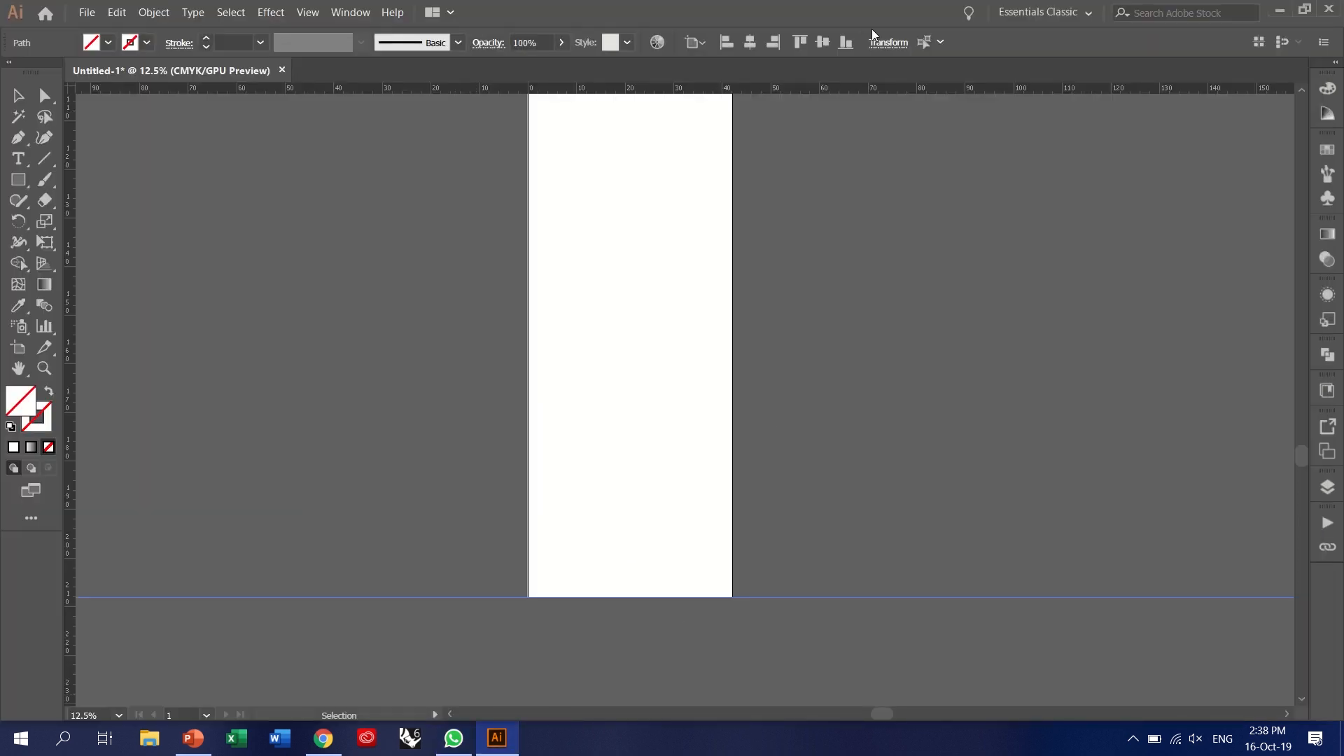
click(883, 42)
click(454, 738)
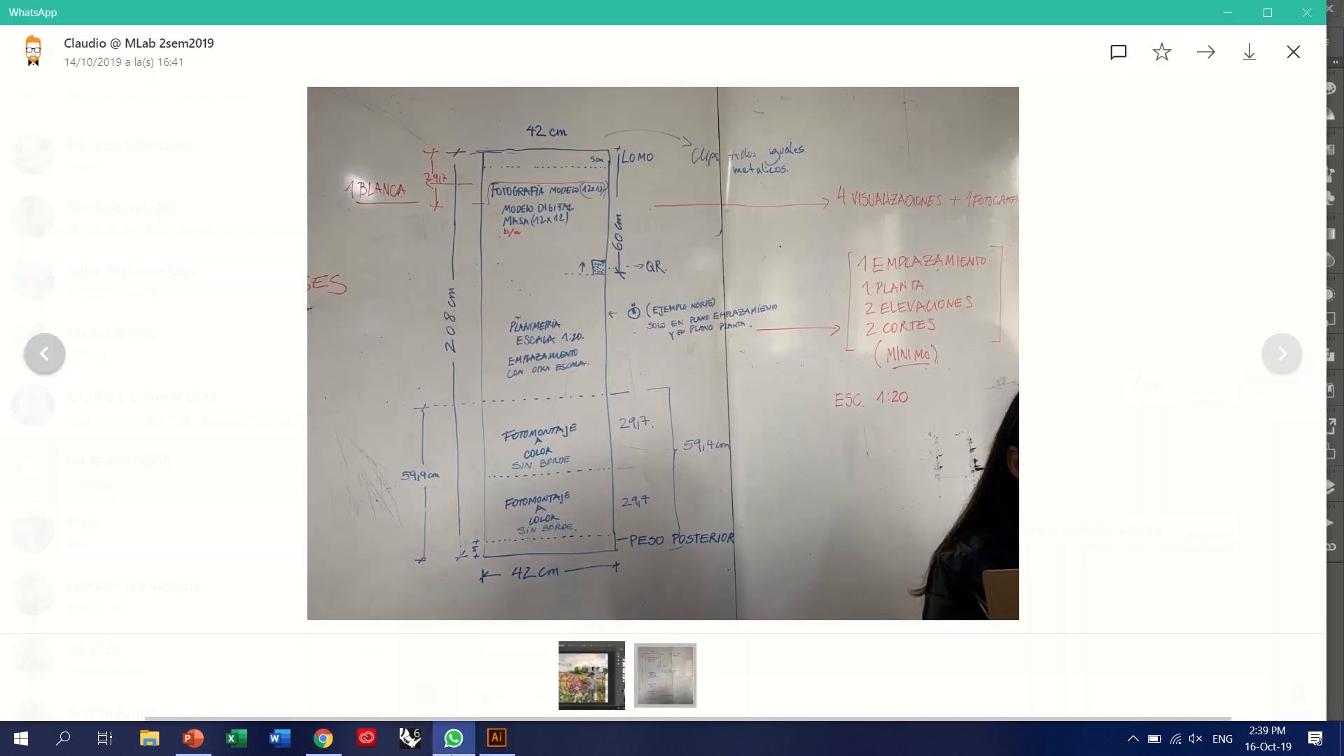
click(484, 748)
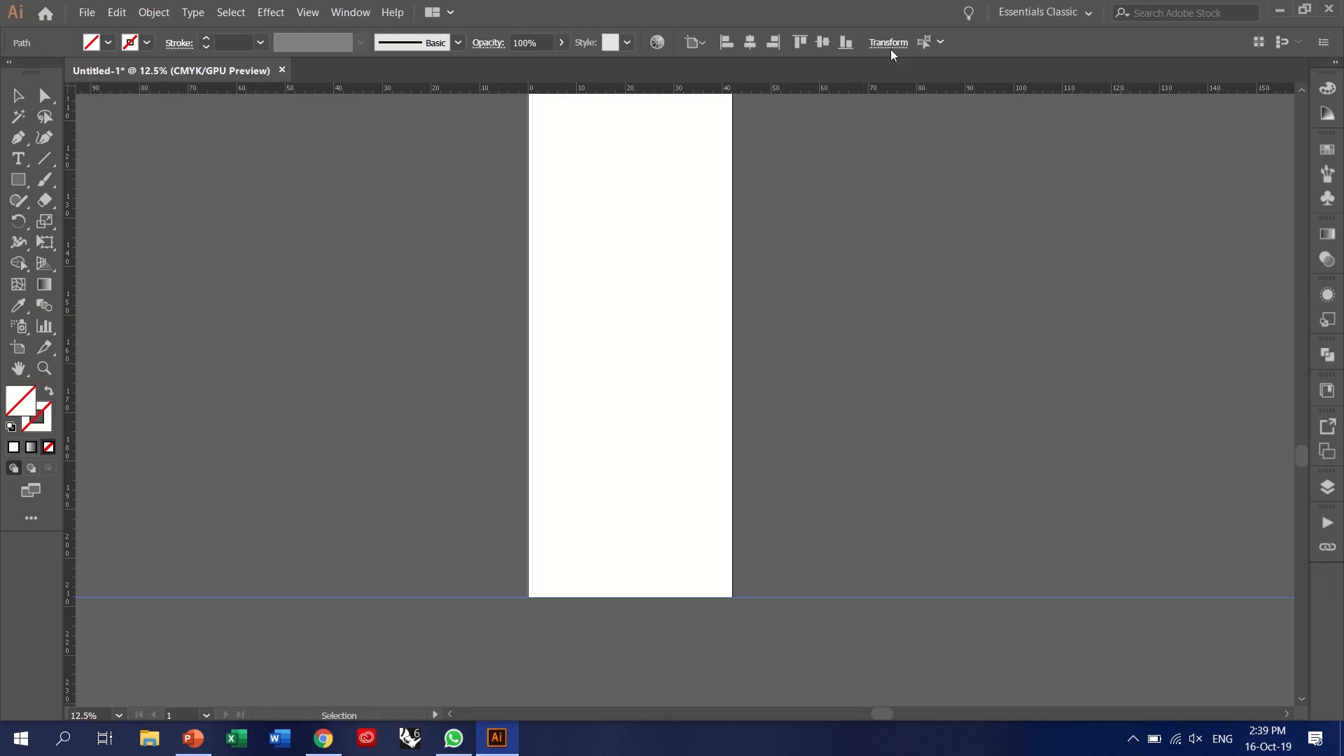
click(888, 43)
click(792, 73)
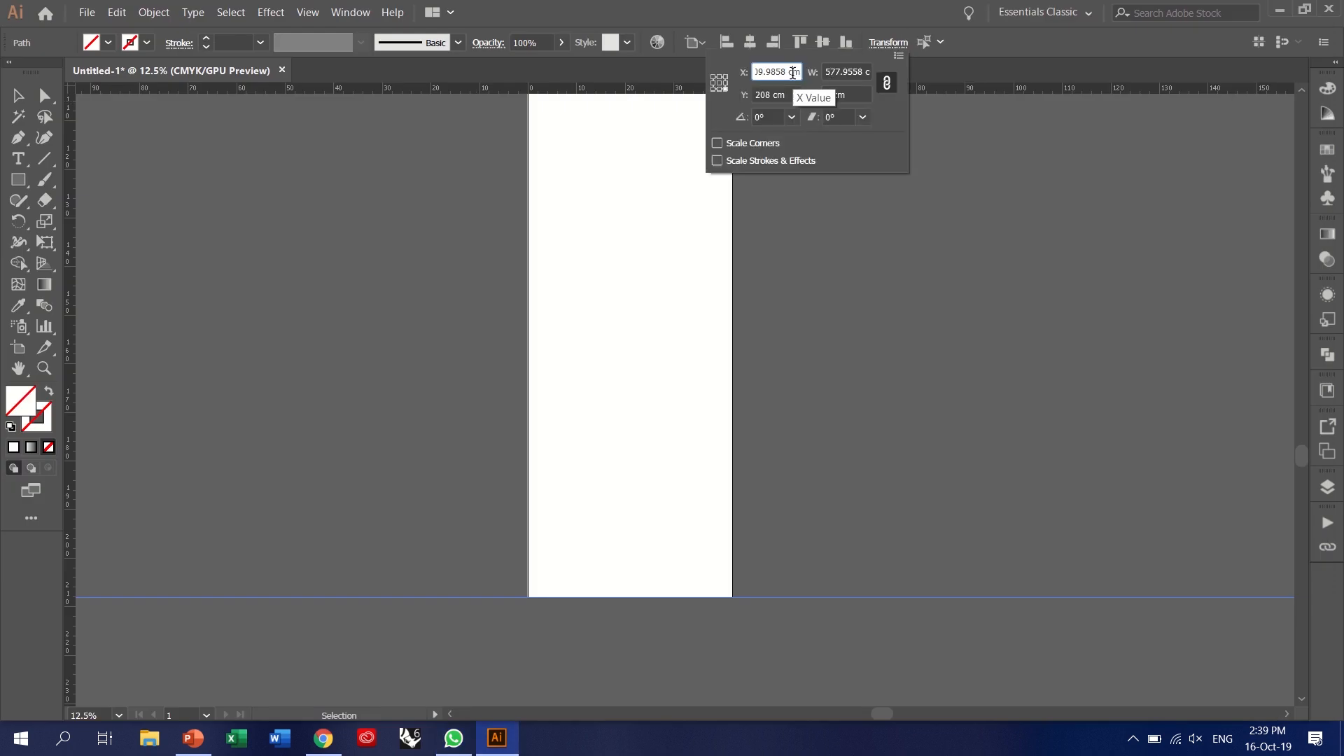
click(774, 424)
- Undo the last change to the bottom guide and snap it back onto the artboard's bottom edge
key(ctrl+z)
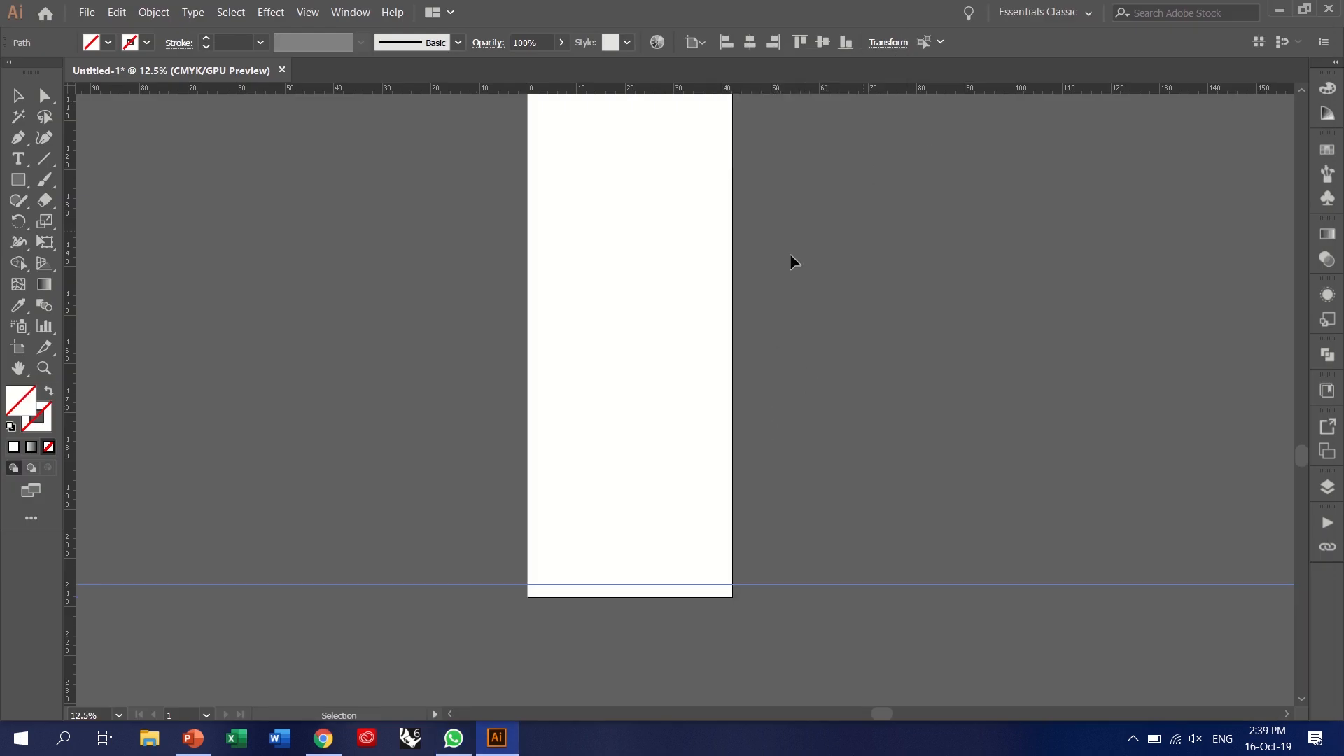
drag(707, 585, 700, 597)
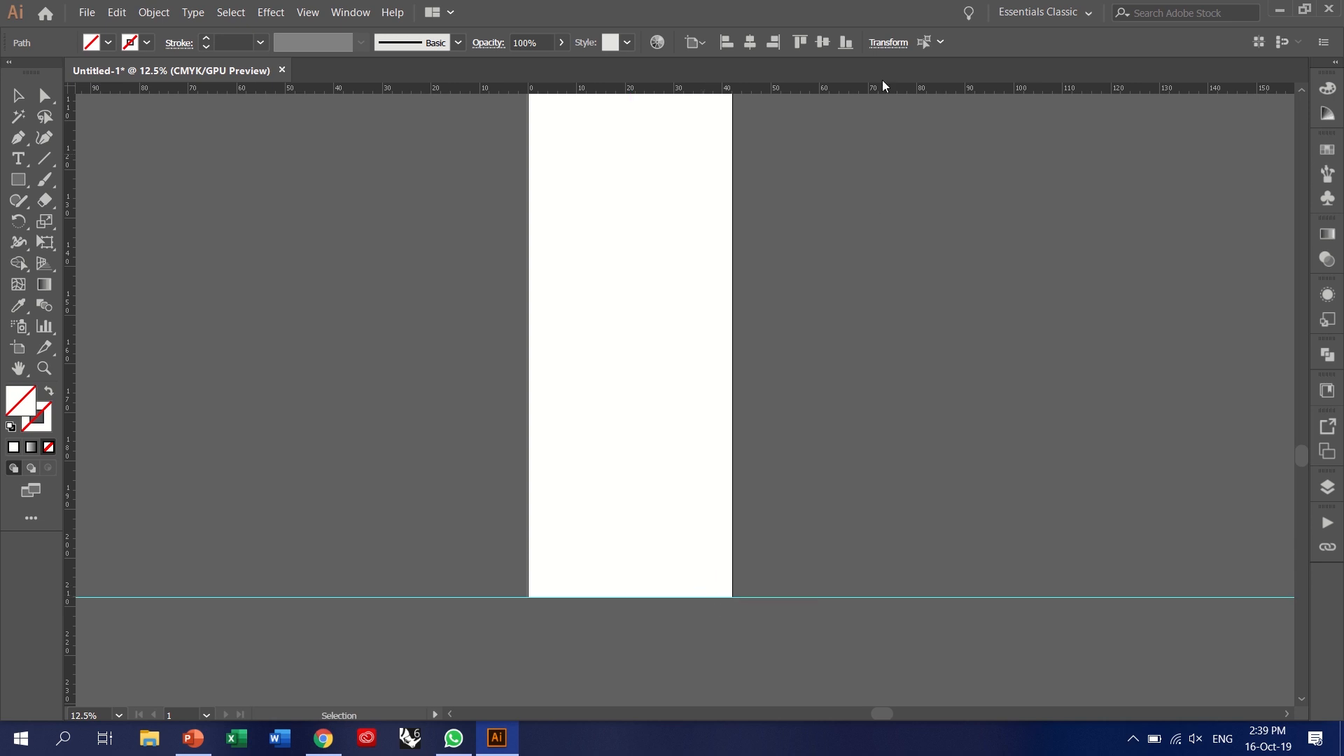
- Move the bottom guide up by 59.4 cm by setting its Y position to 208 cm - 59.4, and deselect it
click(889, 43)
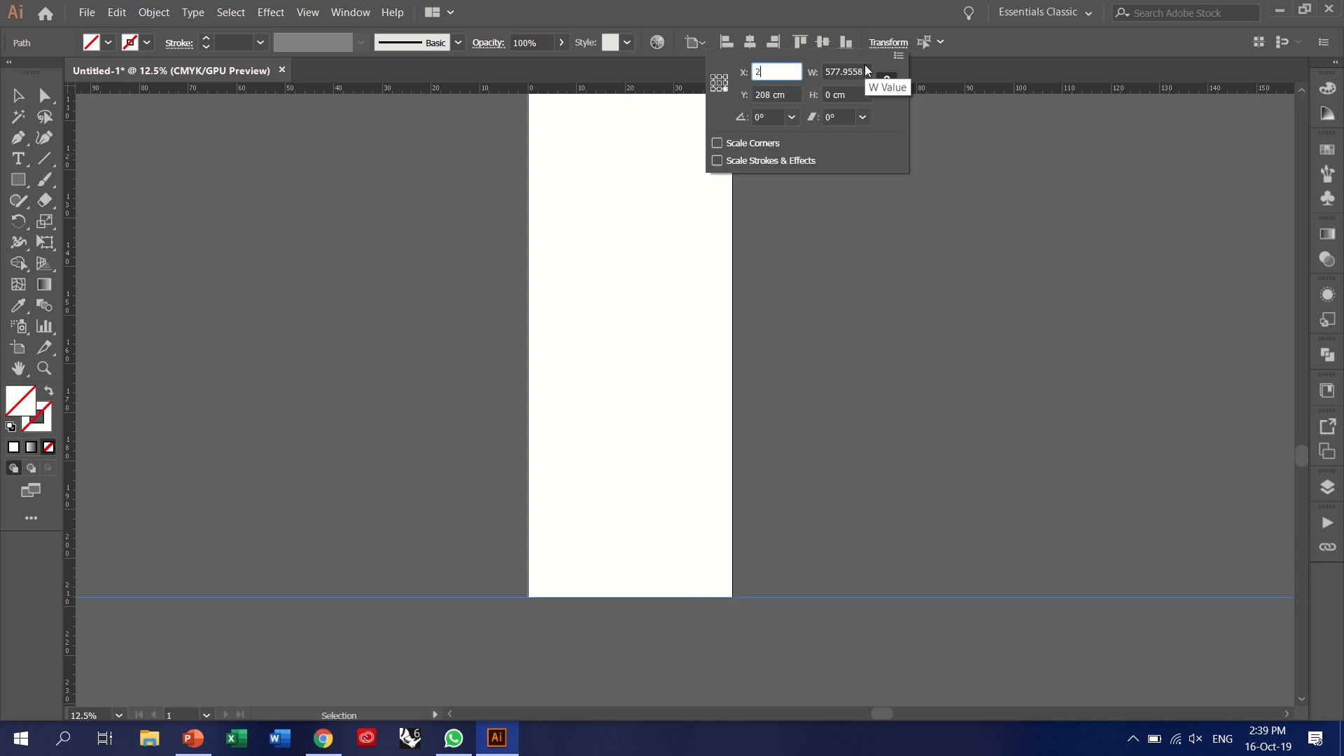
key(Tab)
key(End)
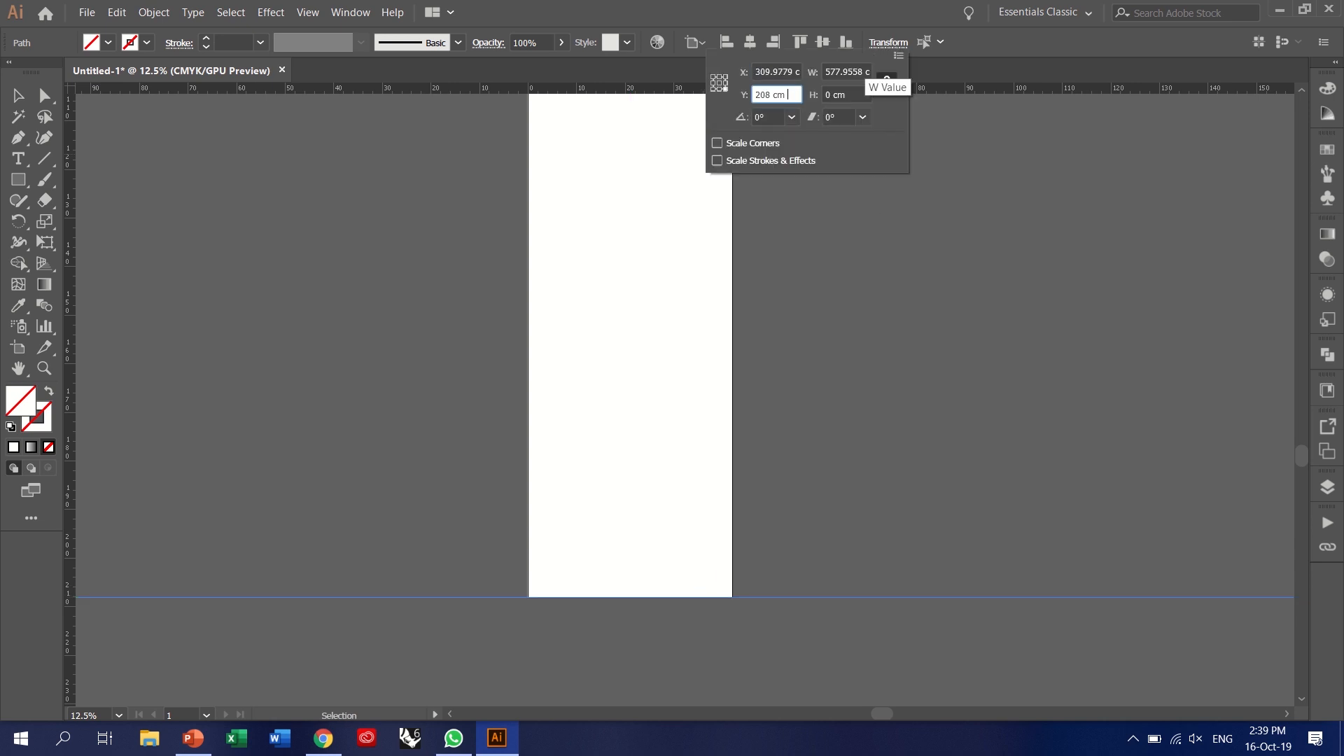
click(455, 739)
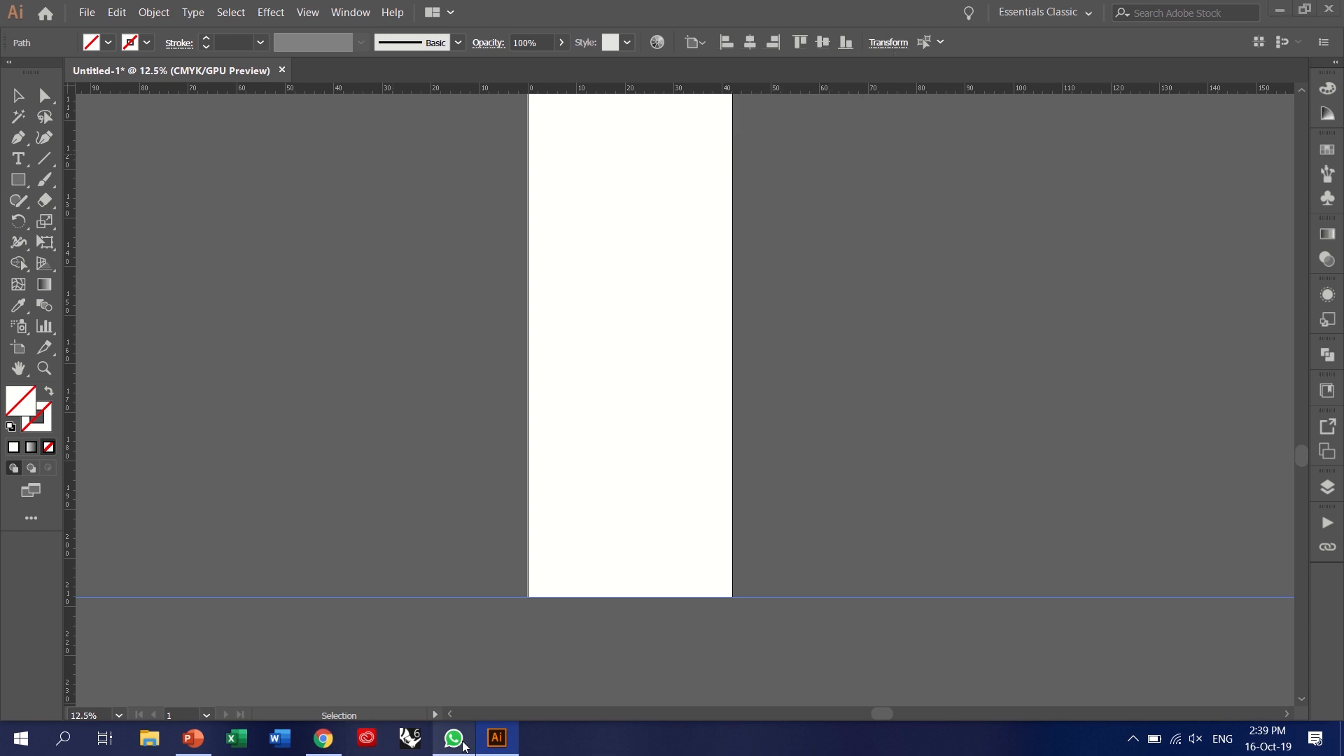
click(463, 745)
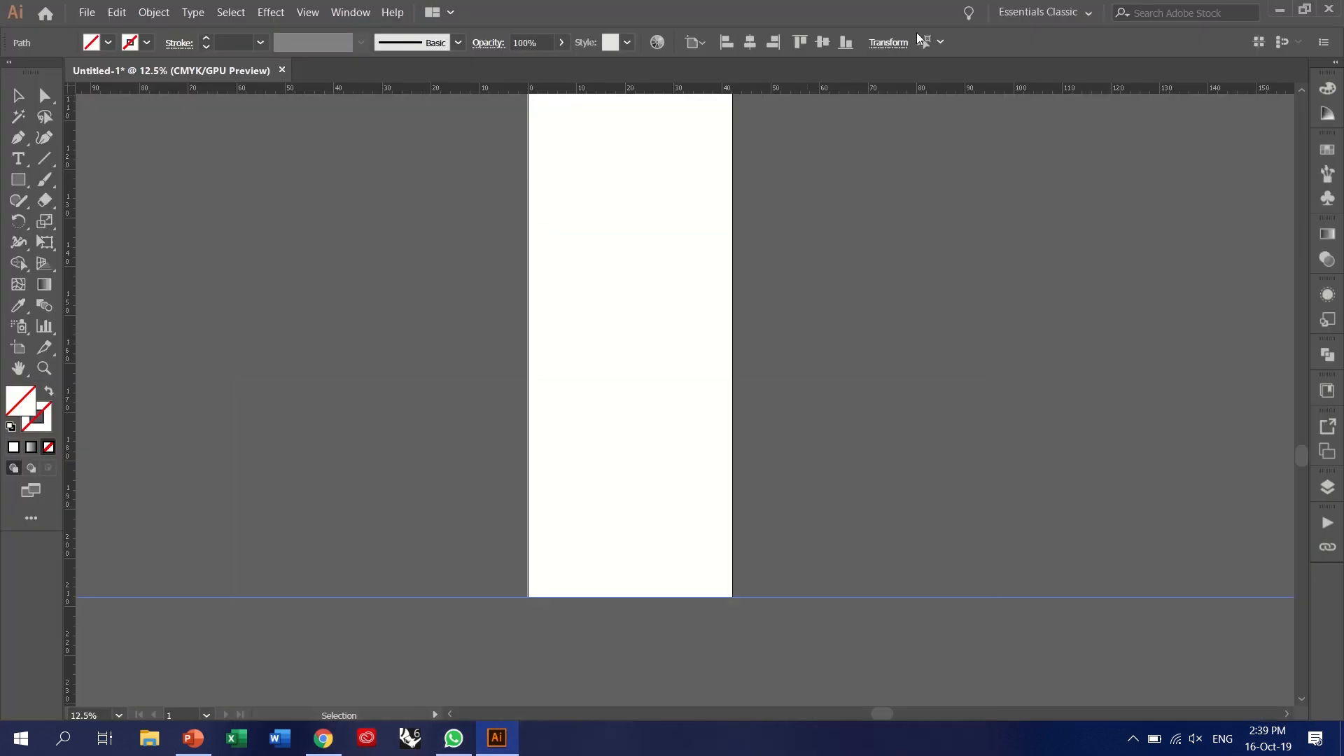
click(889, 43)
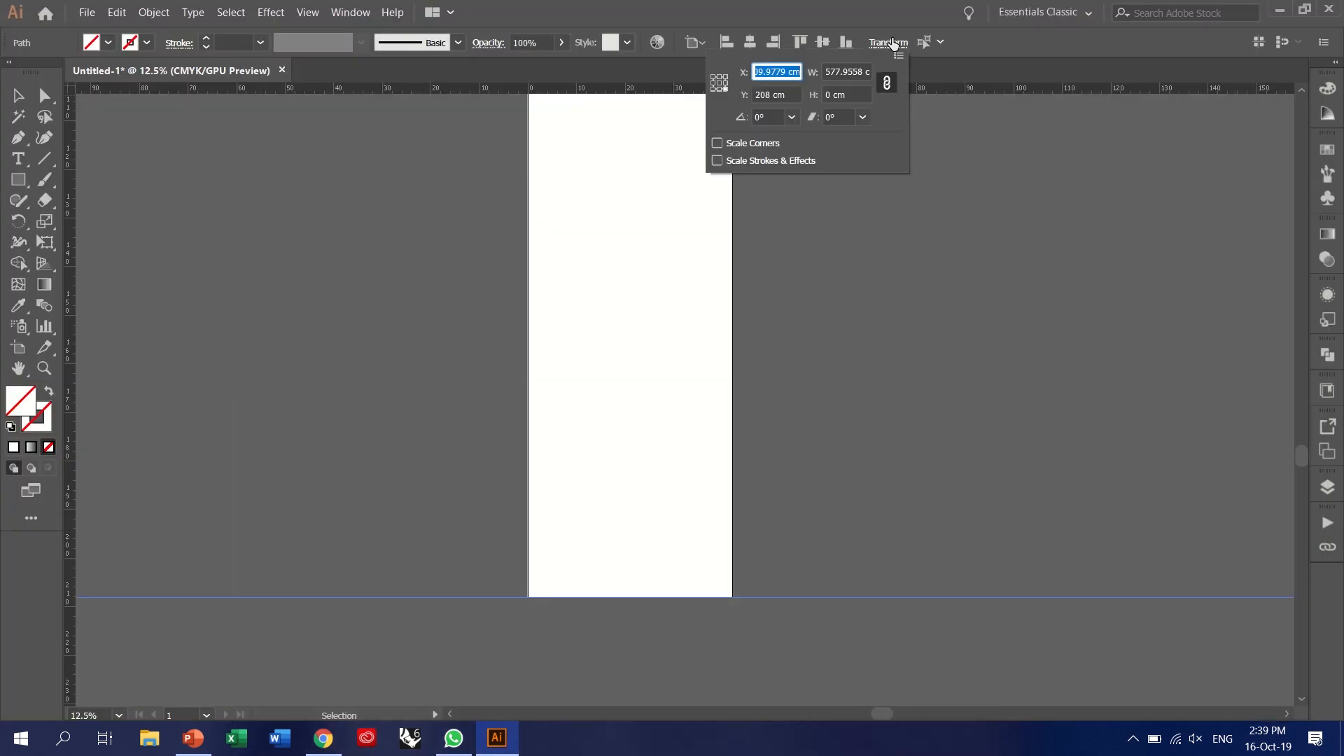
key(Tab)
text(- 59)
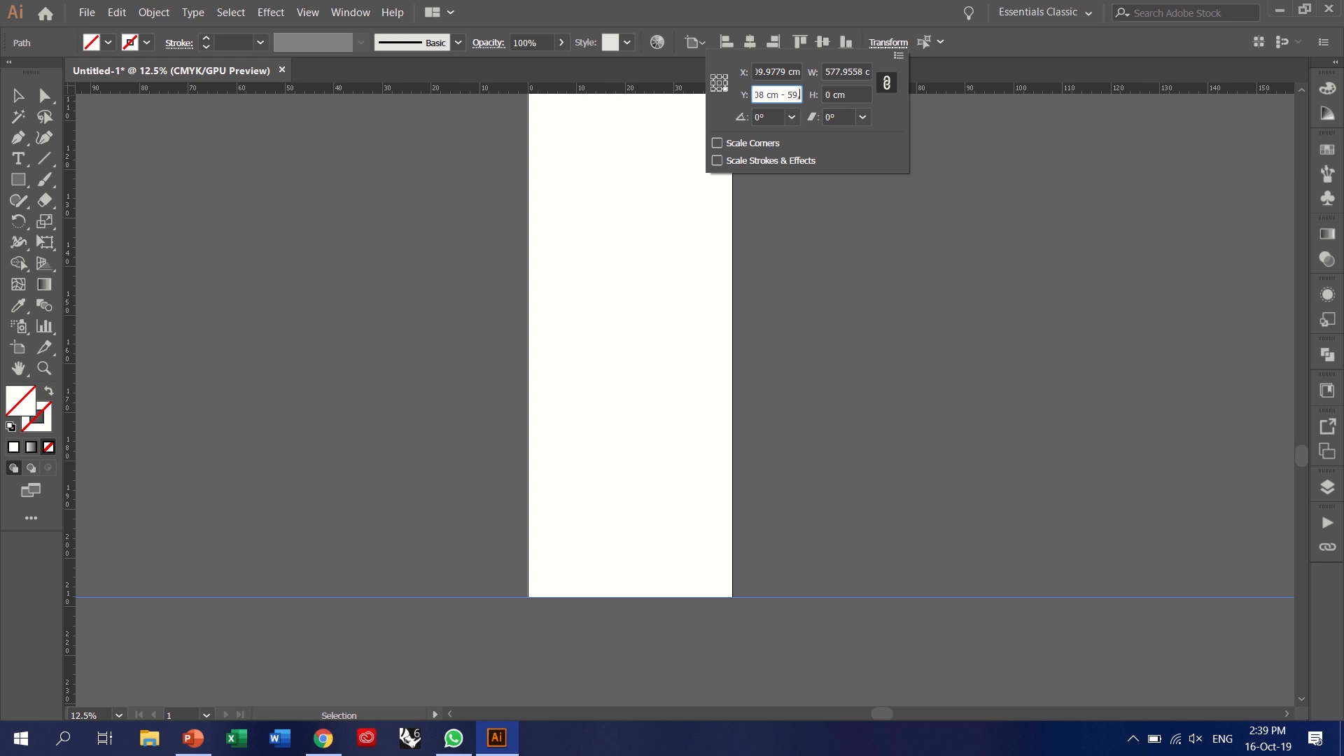
text(.4)
key(Return)
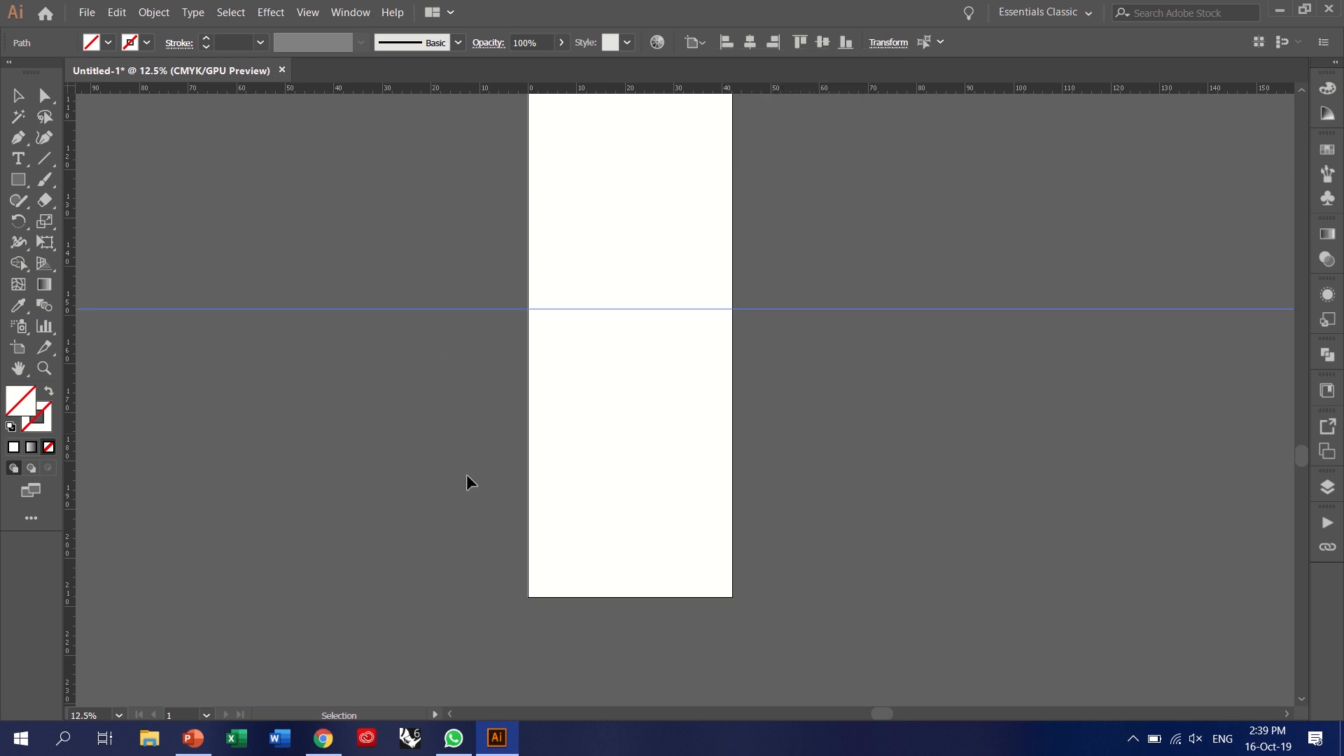
key(ctrl+5)
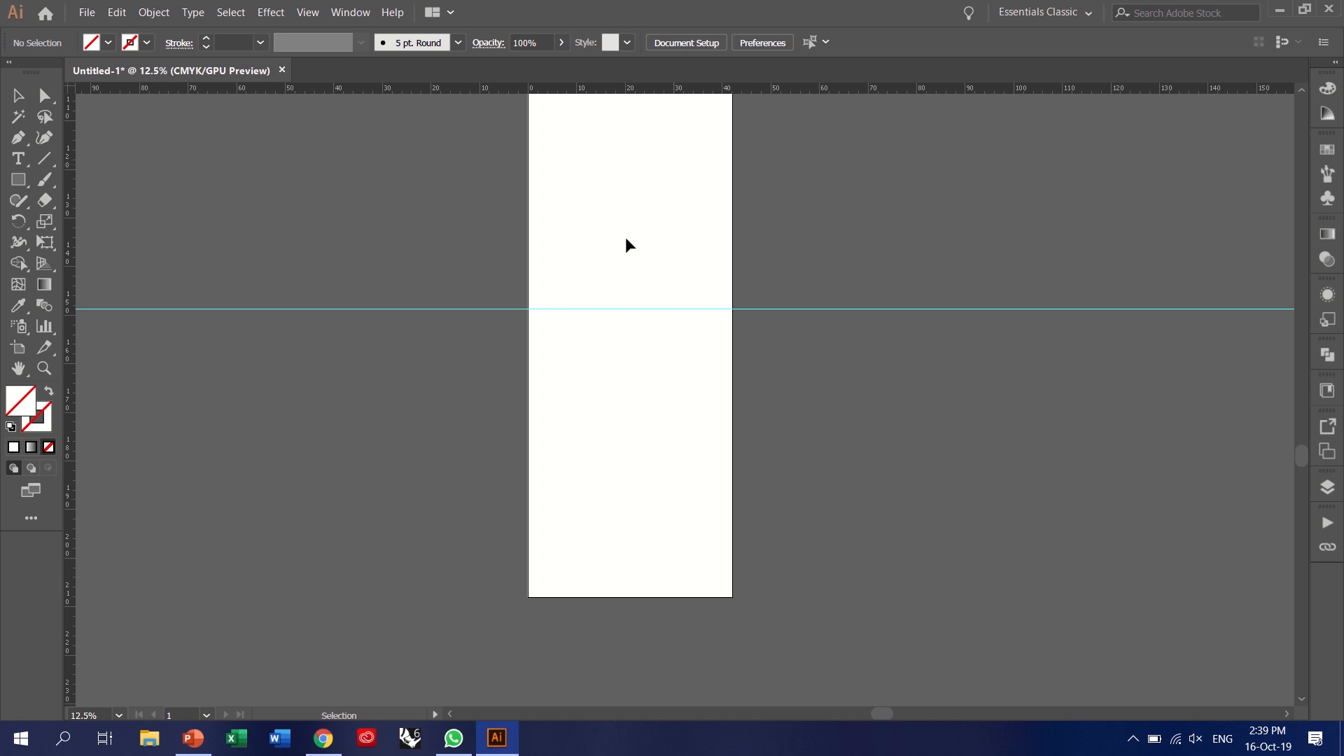
- Select the moved fifth guide and check its Y position value
click(585, 309)
click(887, 43)
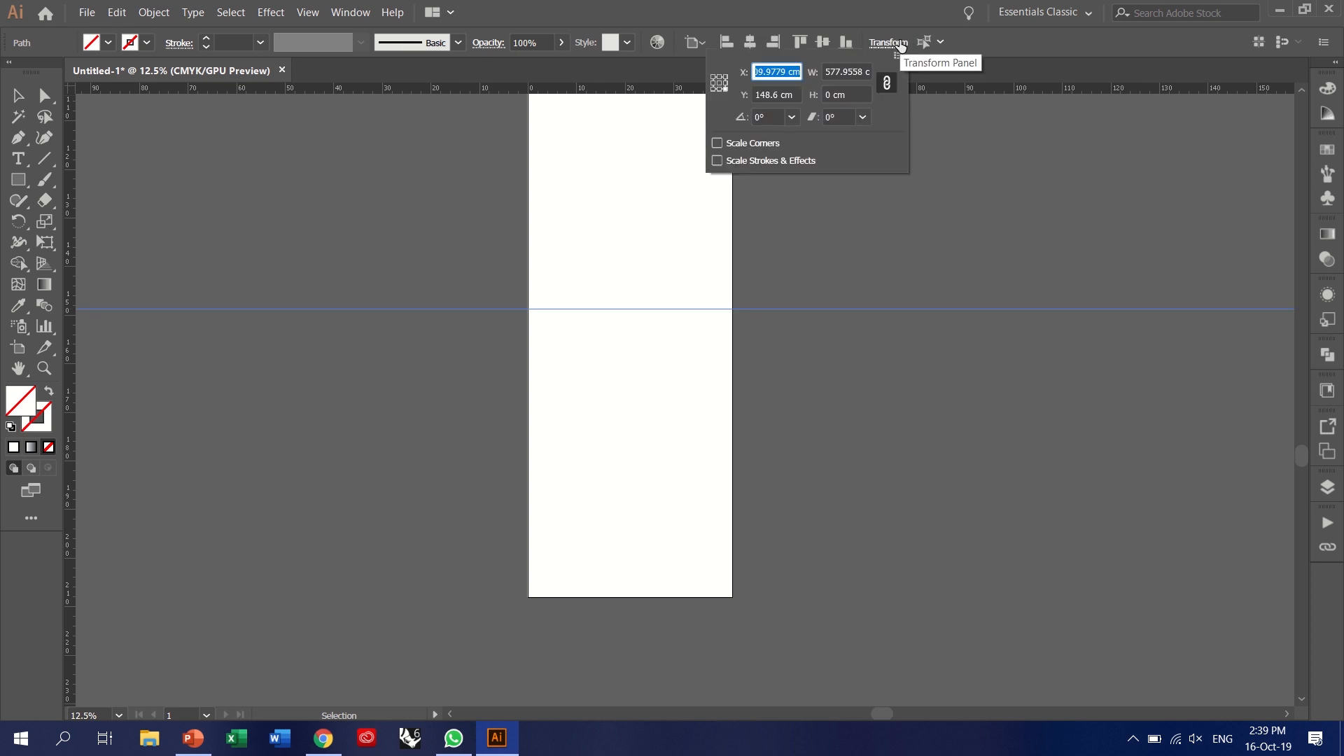
click(901, 46)
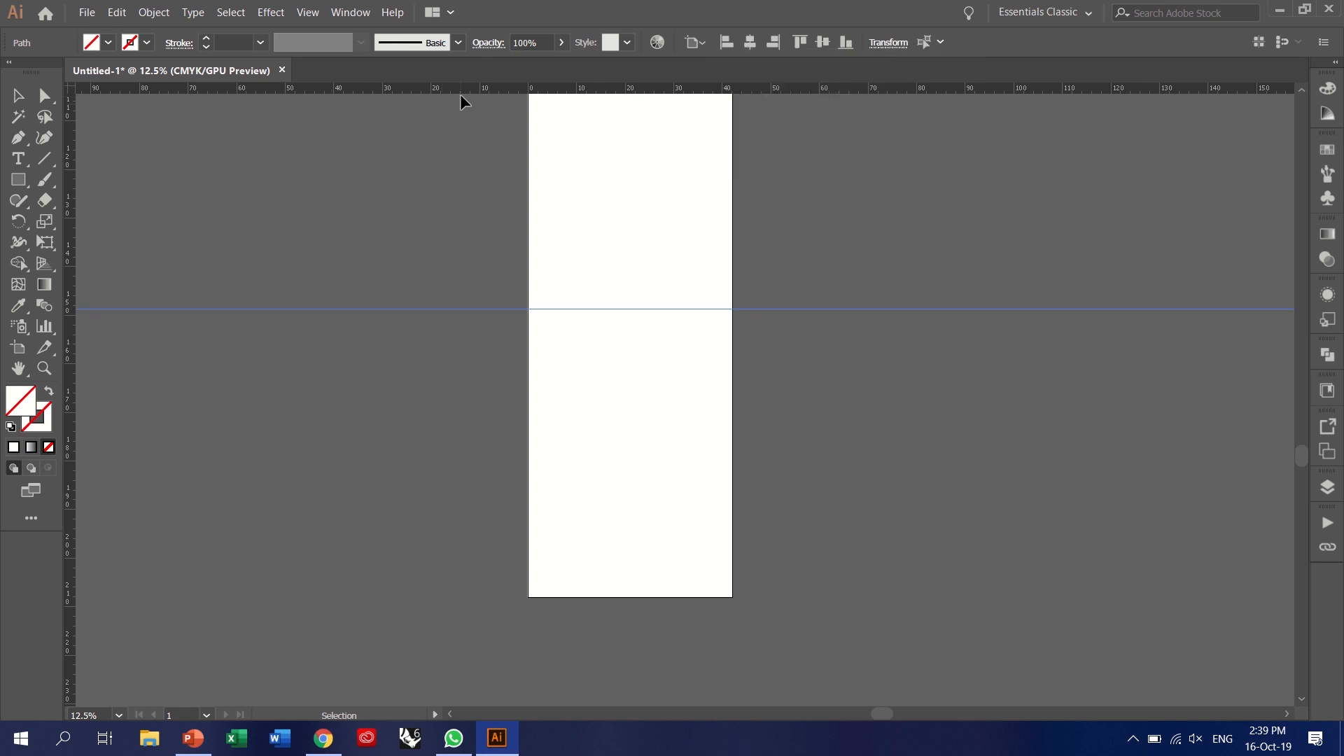
- Deselect the moved guide and place a new horizontal ruler guide on the artboard's bottom edge
key(ctrl+5)
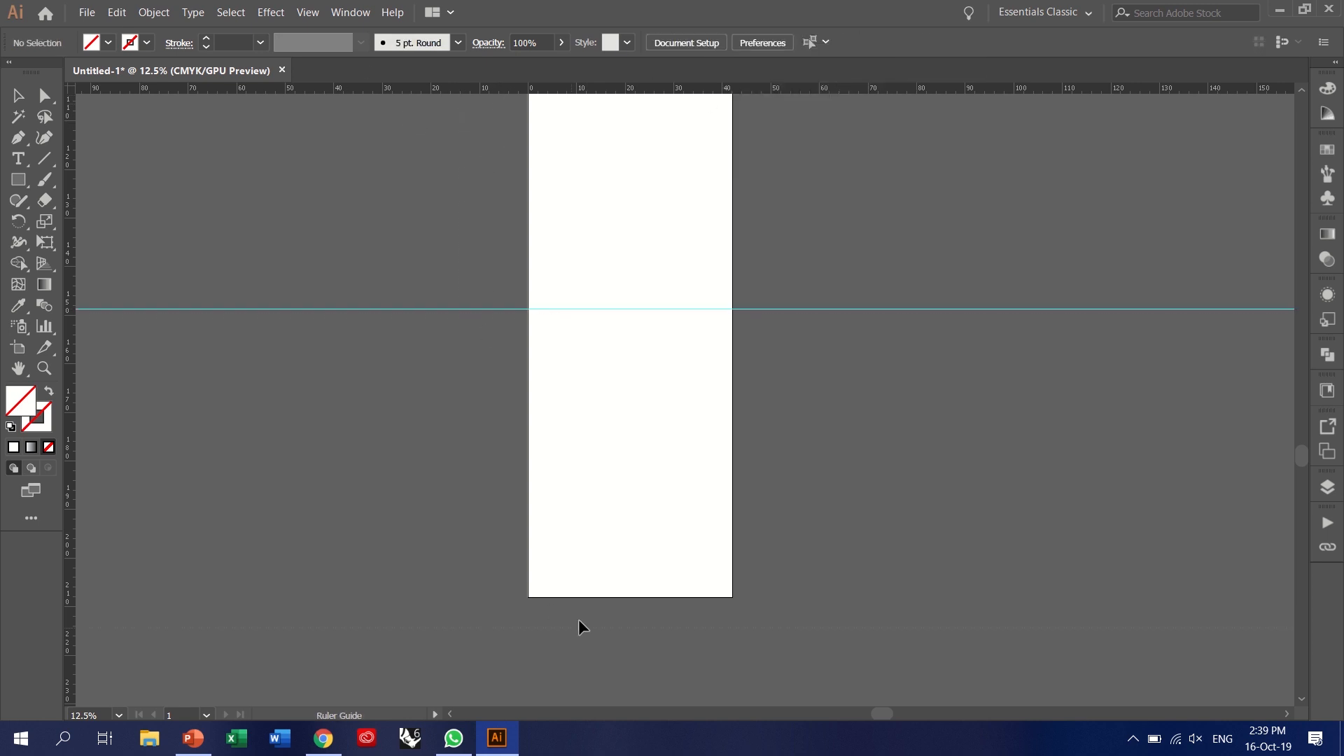
drag(600, 592, 600, 592)
click(422, 109)
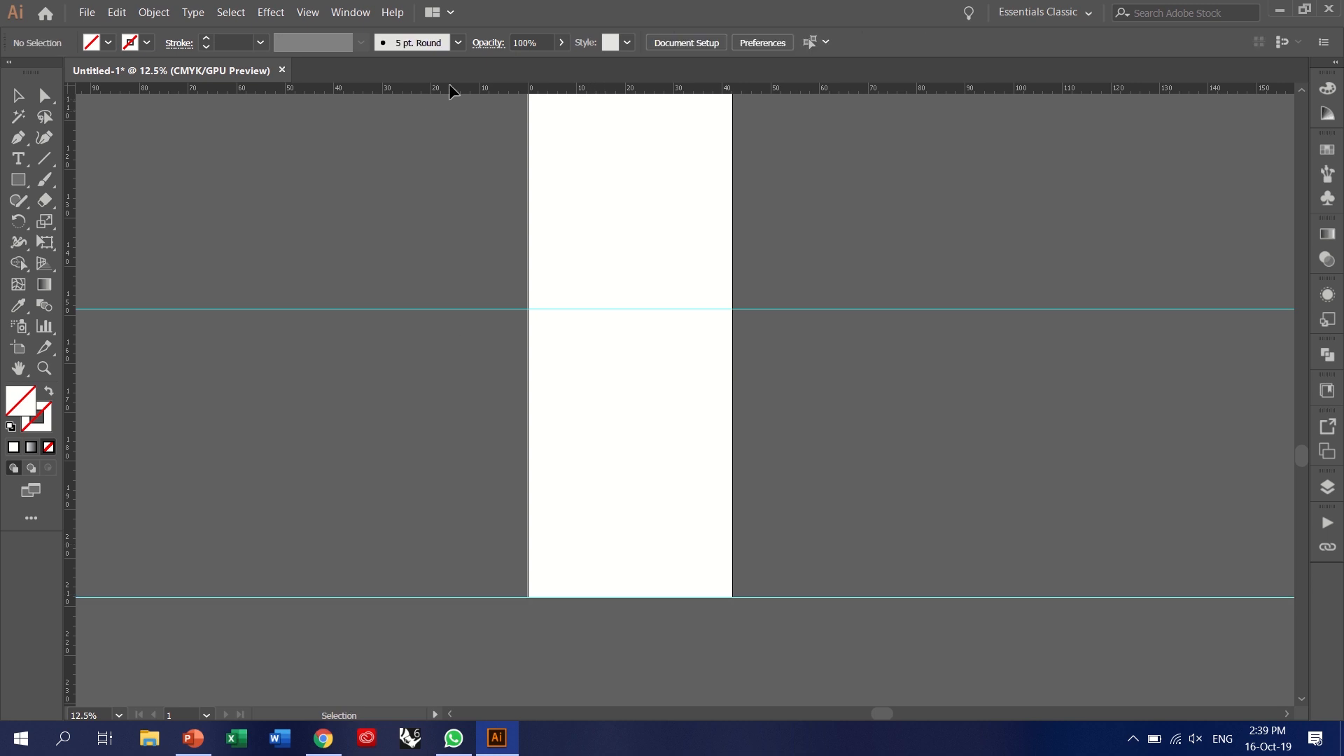
- Add a horizontal guide near the artboard's lower end and set its Y position about 5 cm above the bottom edge, following the sketch
drag(448, 92, 570, 542)
drag(448, 86, 542, 553)
click(444, 743)
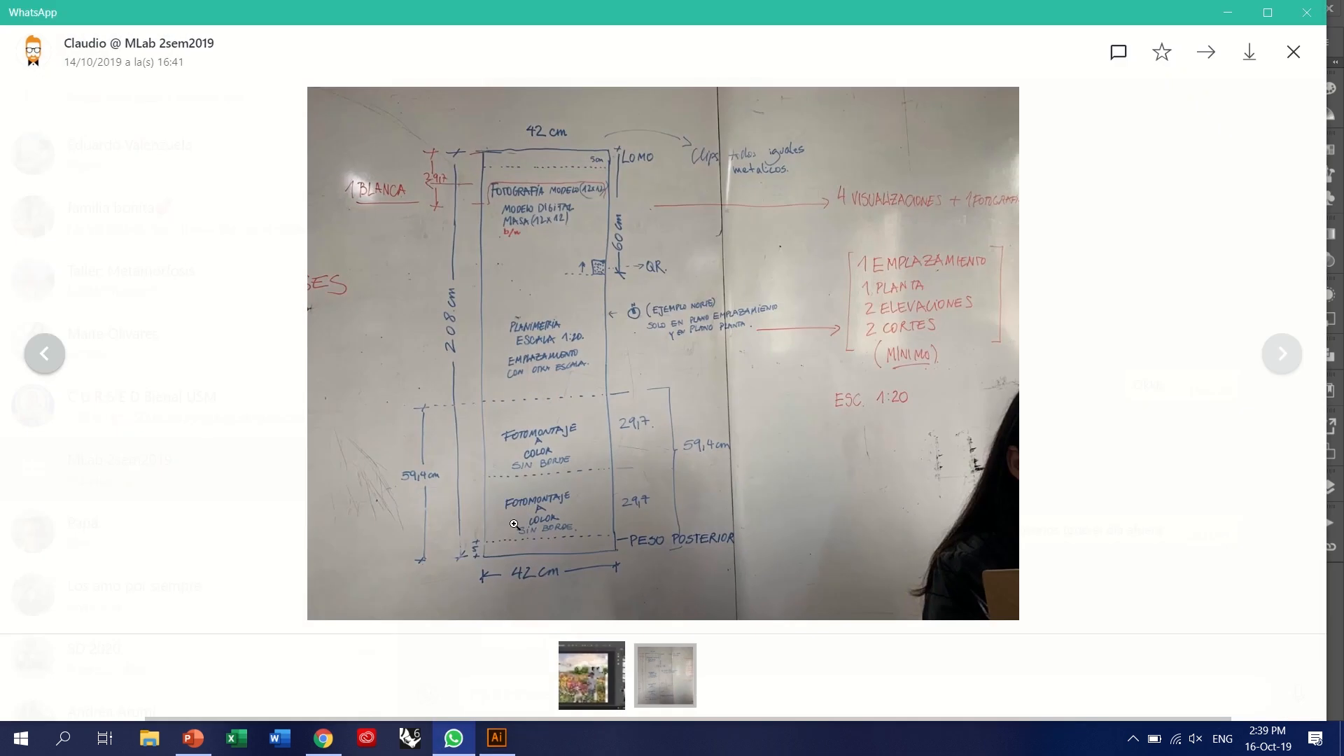
click(454, 738)
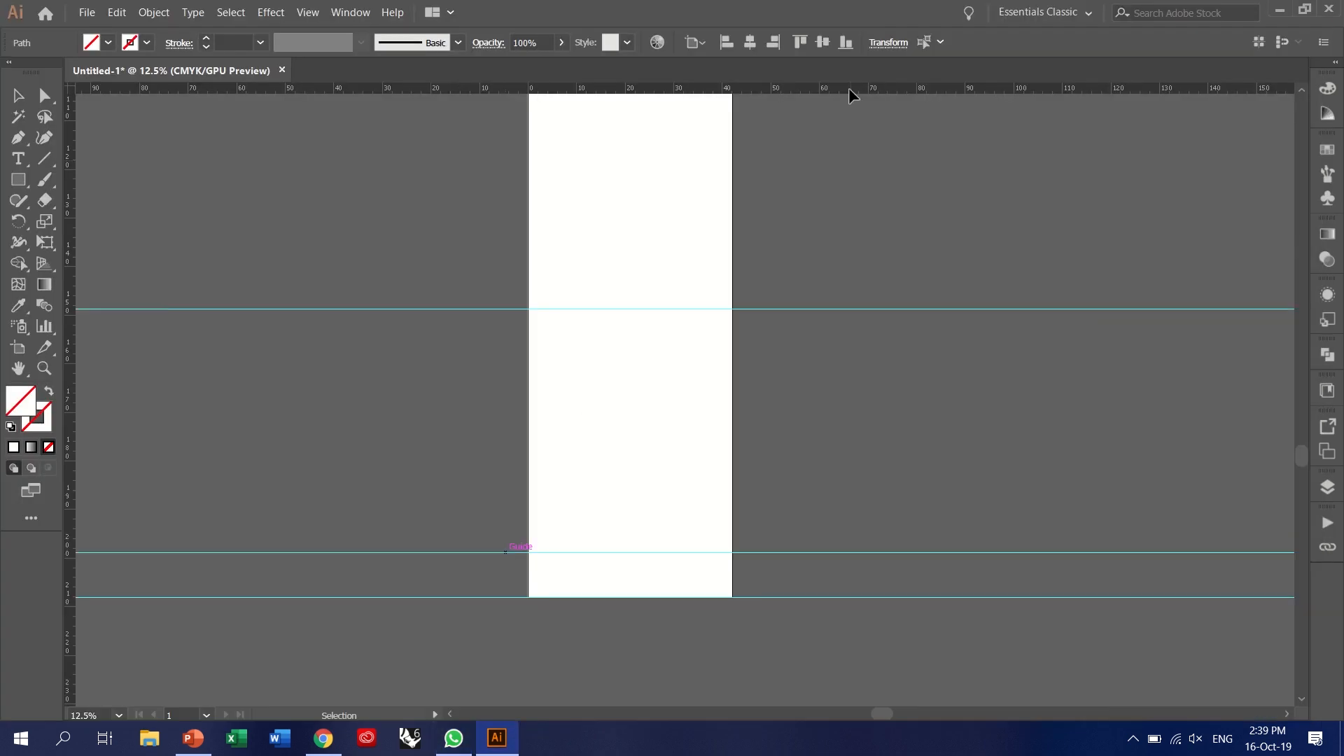
click(886, 44)
key(Tab)
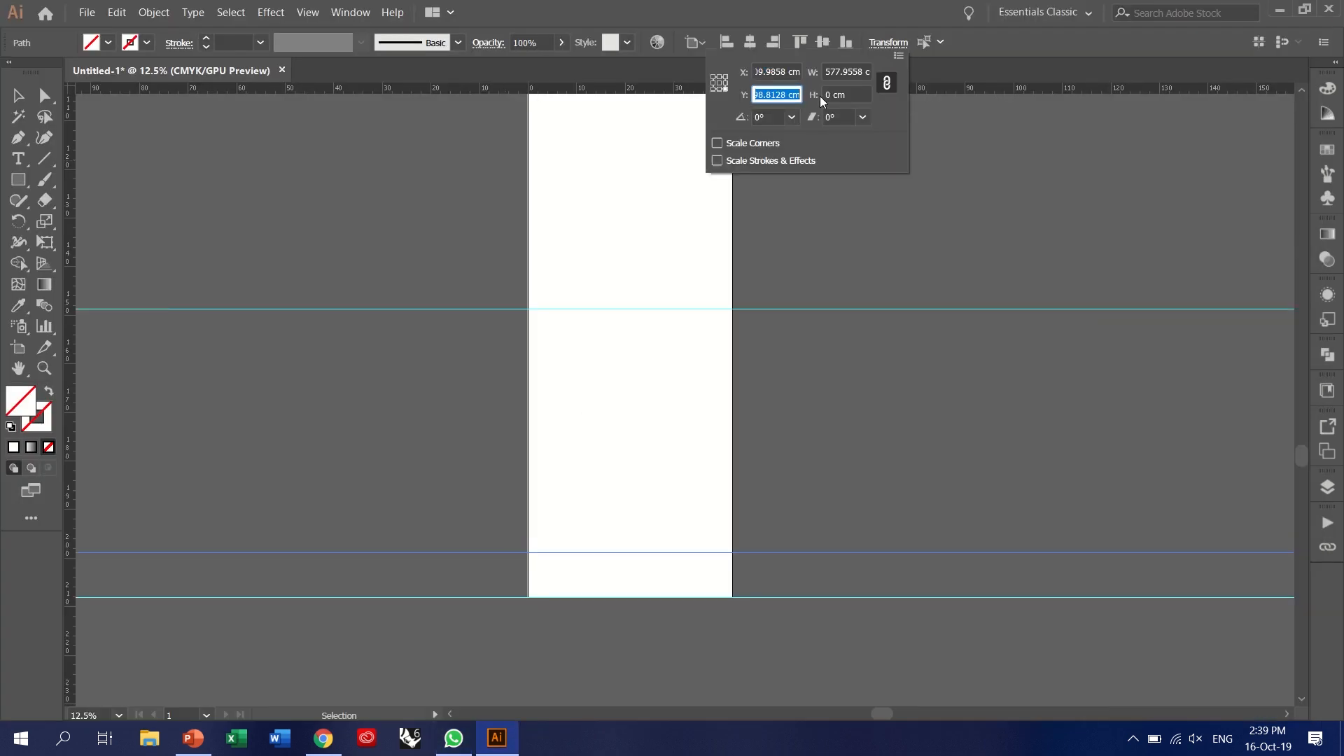
text(2)
key(Return)
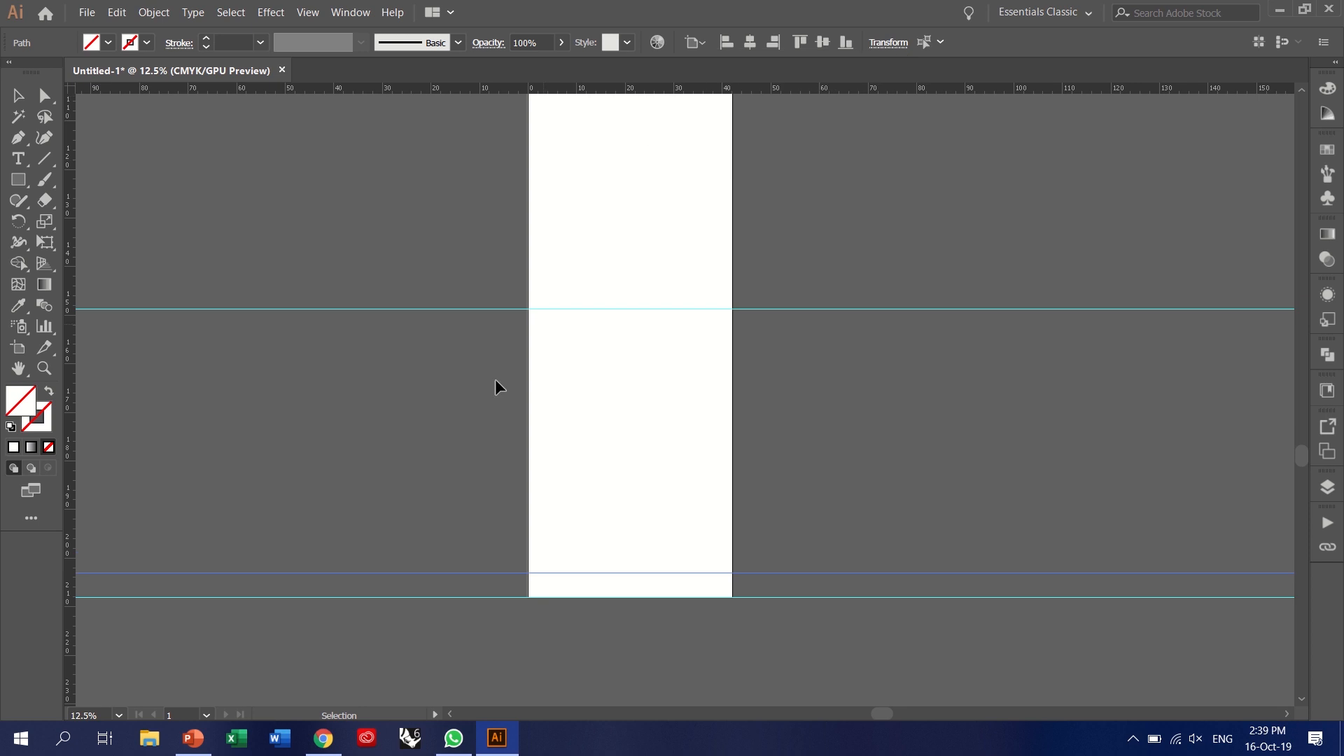
key(ctrl+5)
- Check the sketch, add another guide at the bottom edge, set its Y position to 208 cm - 29.7, and deselect it
click(454, 737)
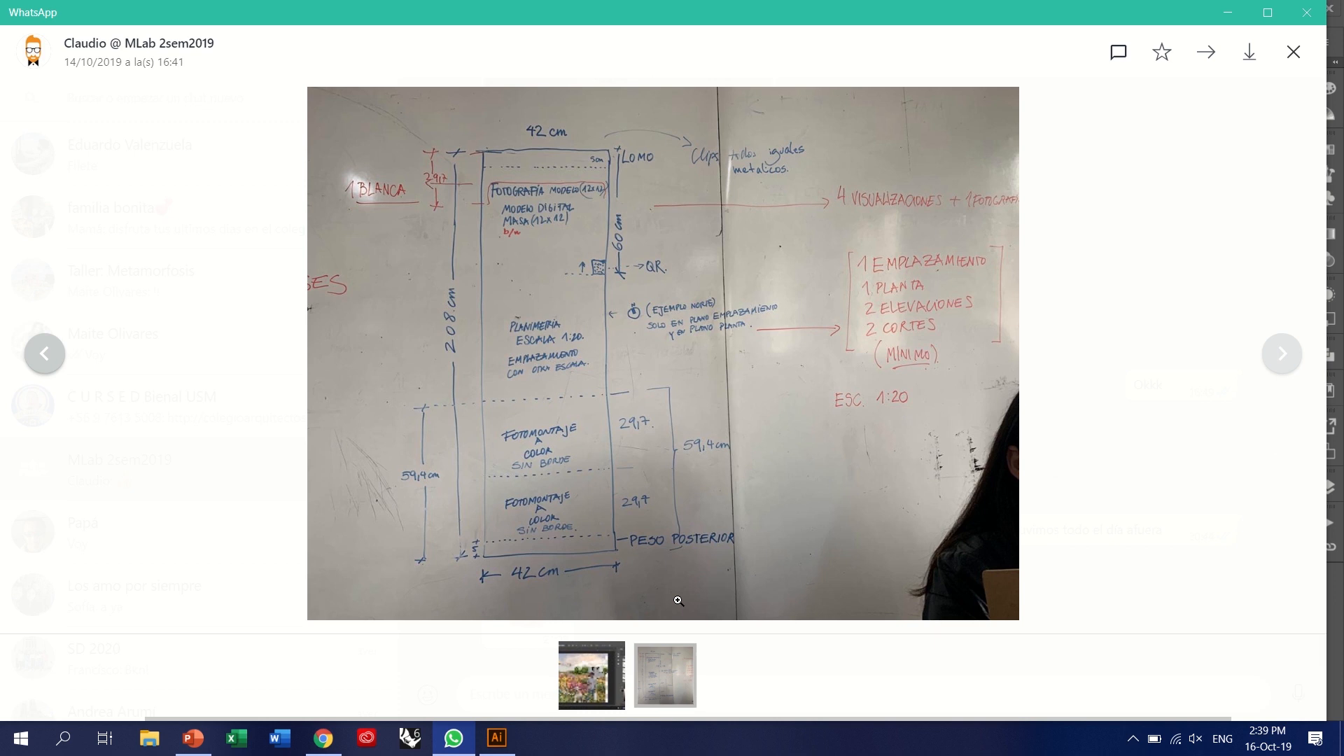
click(497, 738)
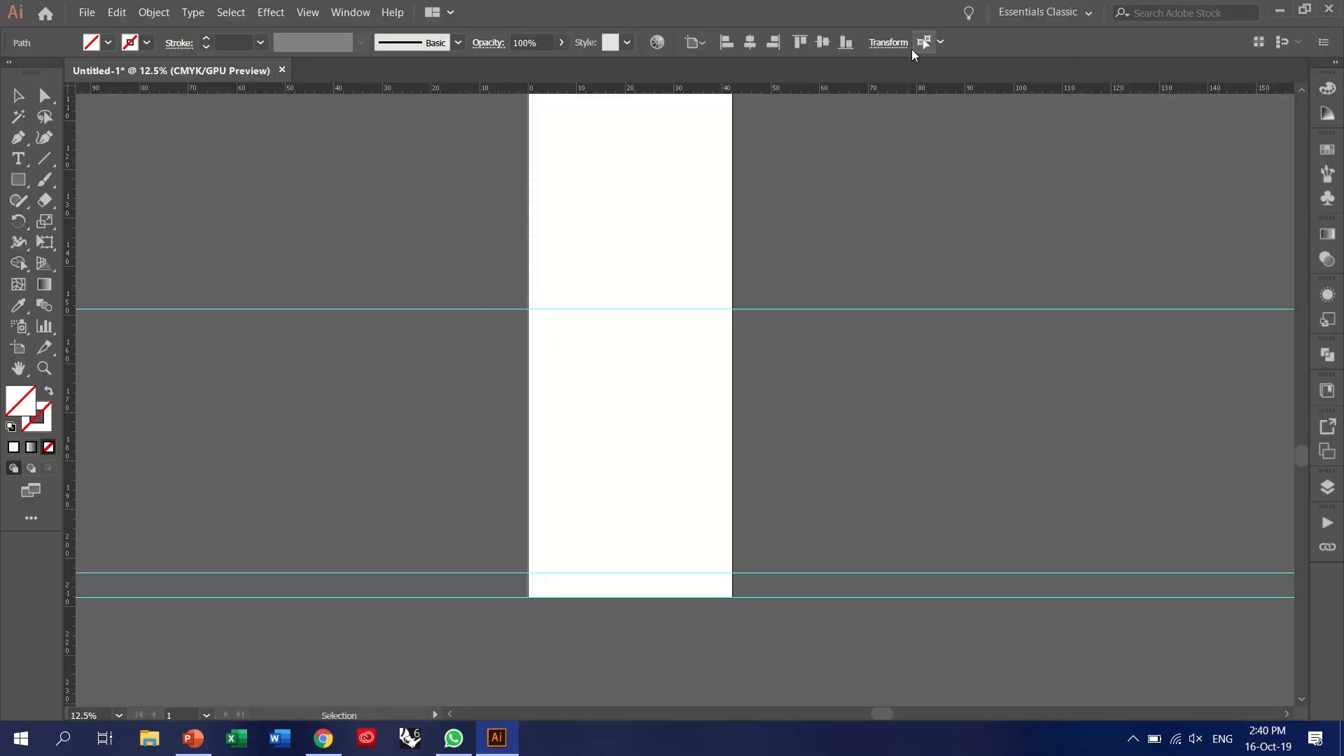
click(896, 48)
key(Tab)
key(Right)
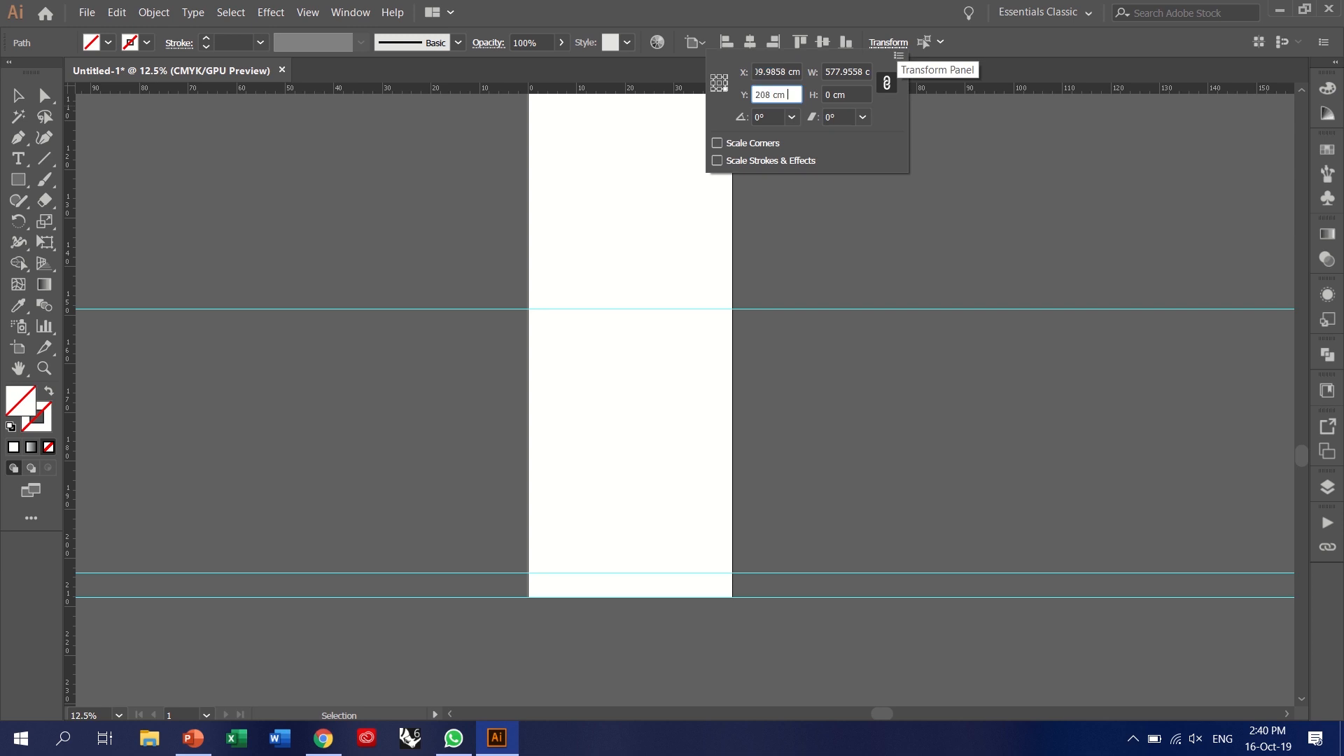
text(- 29.7)
key(Return)
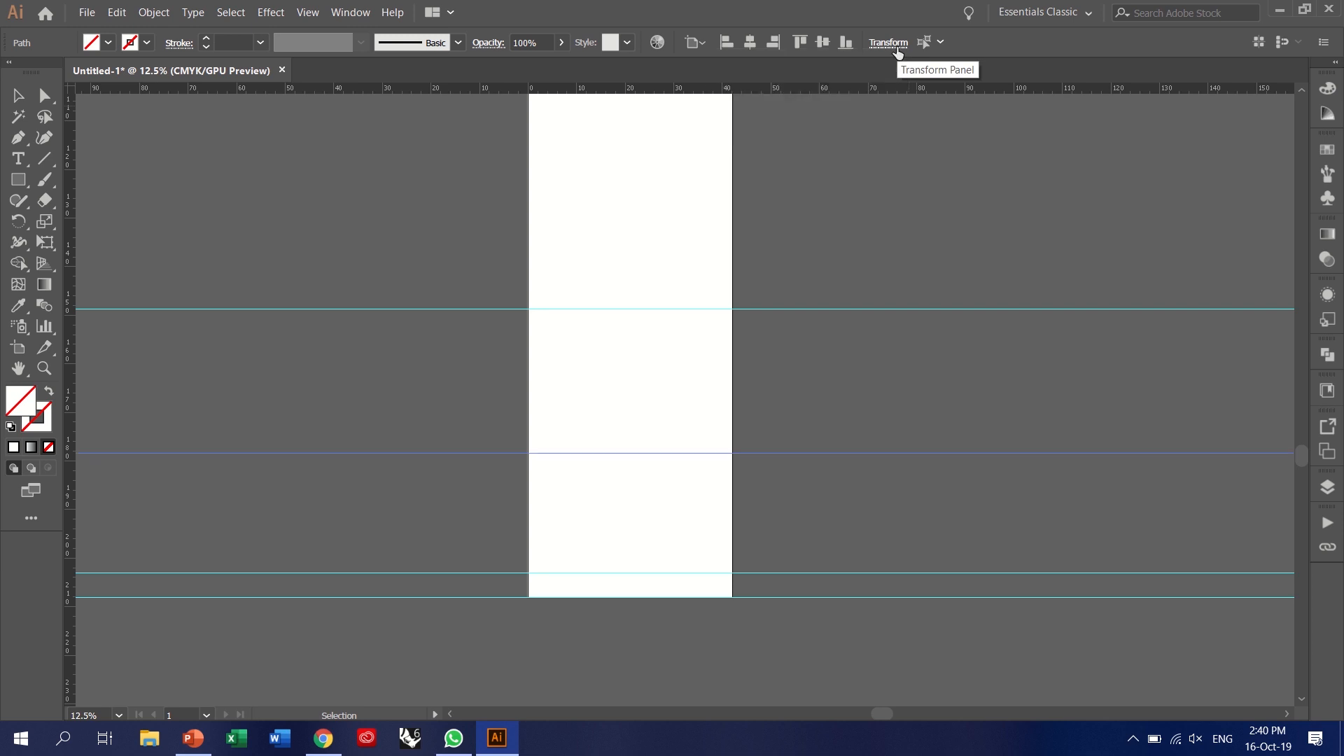
click(859, 403)
- Compare the guide divisions across the whole artboard with the sections on the WhatsApp whiteboard sketch
scroll(704, 466, down, 4)
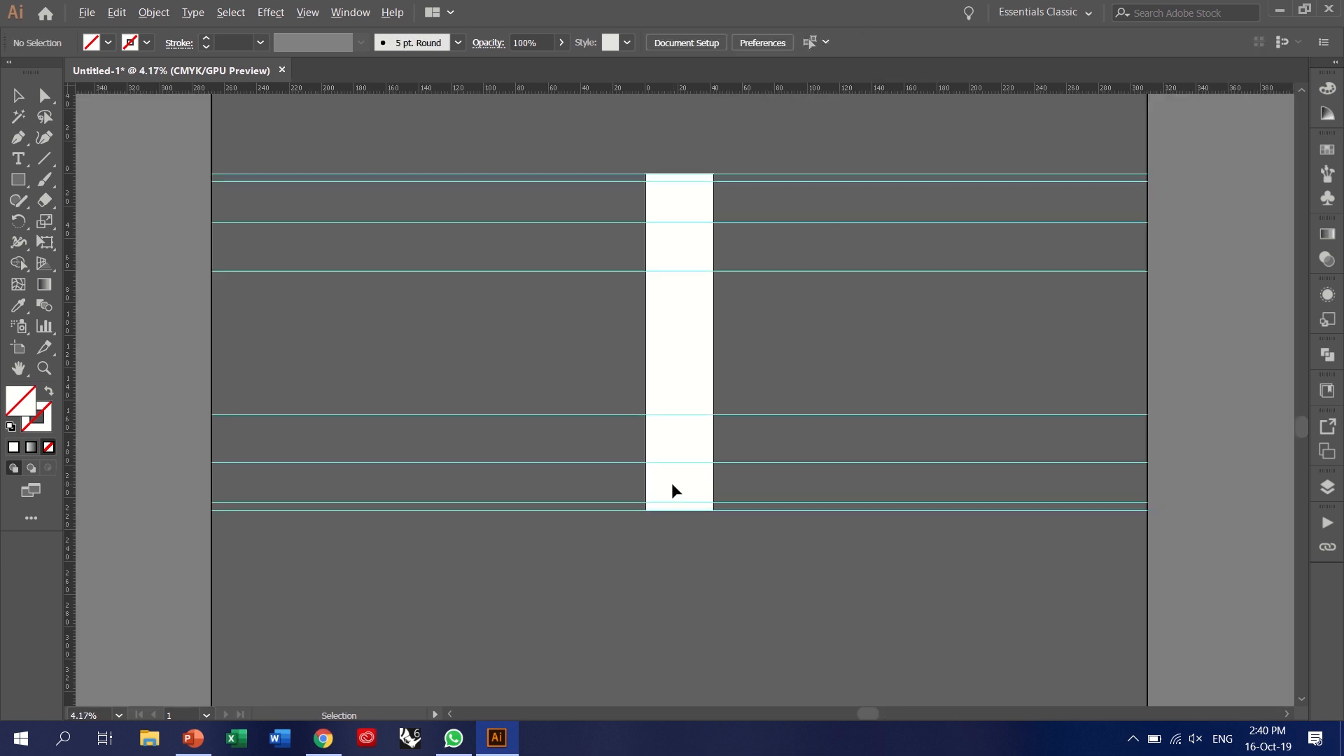
scroll(692, 402, up, 1)
scroll(692, 404, up, 1)
scroll(672, 490, up, 1)
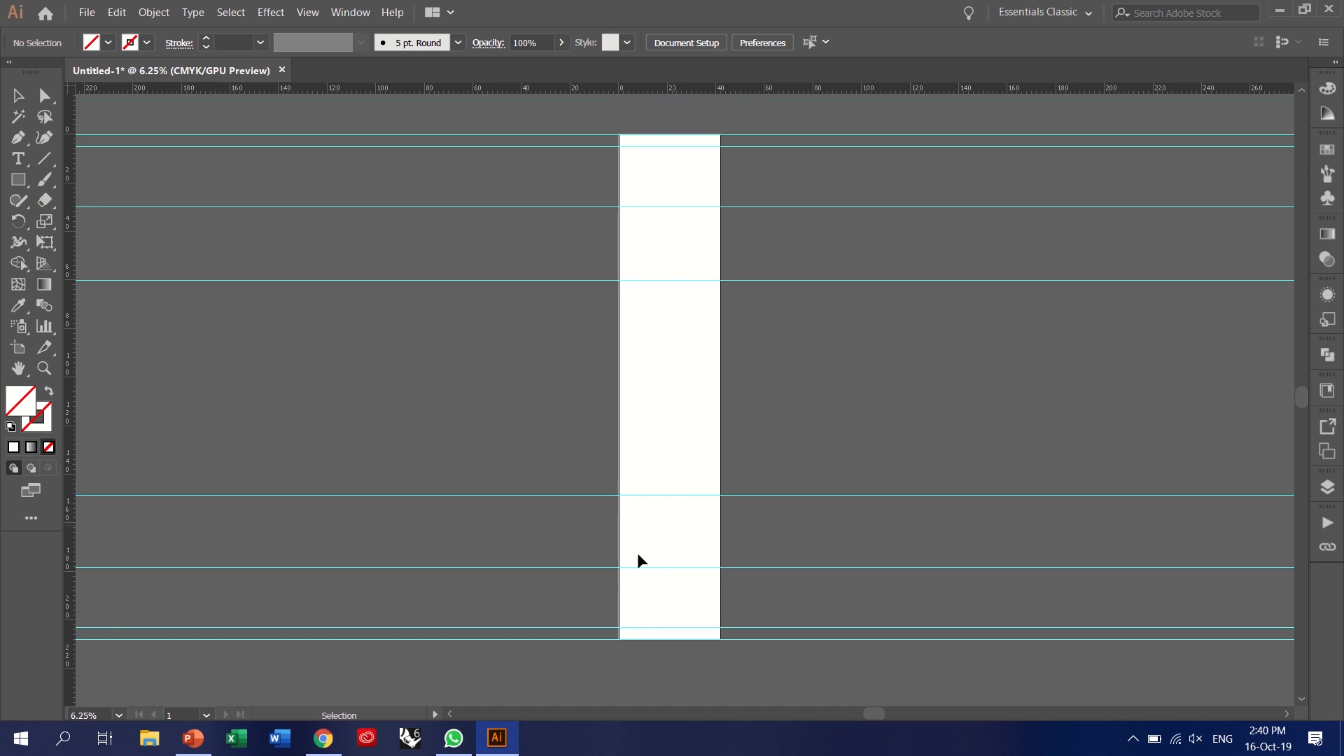
click(453, 738)
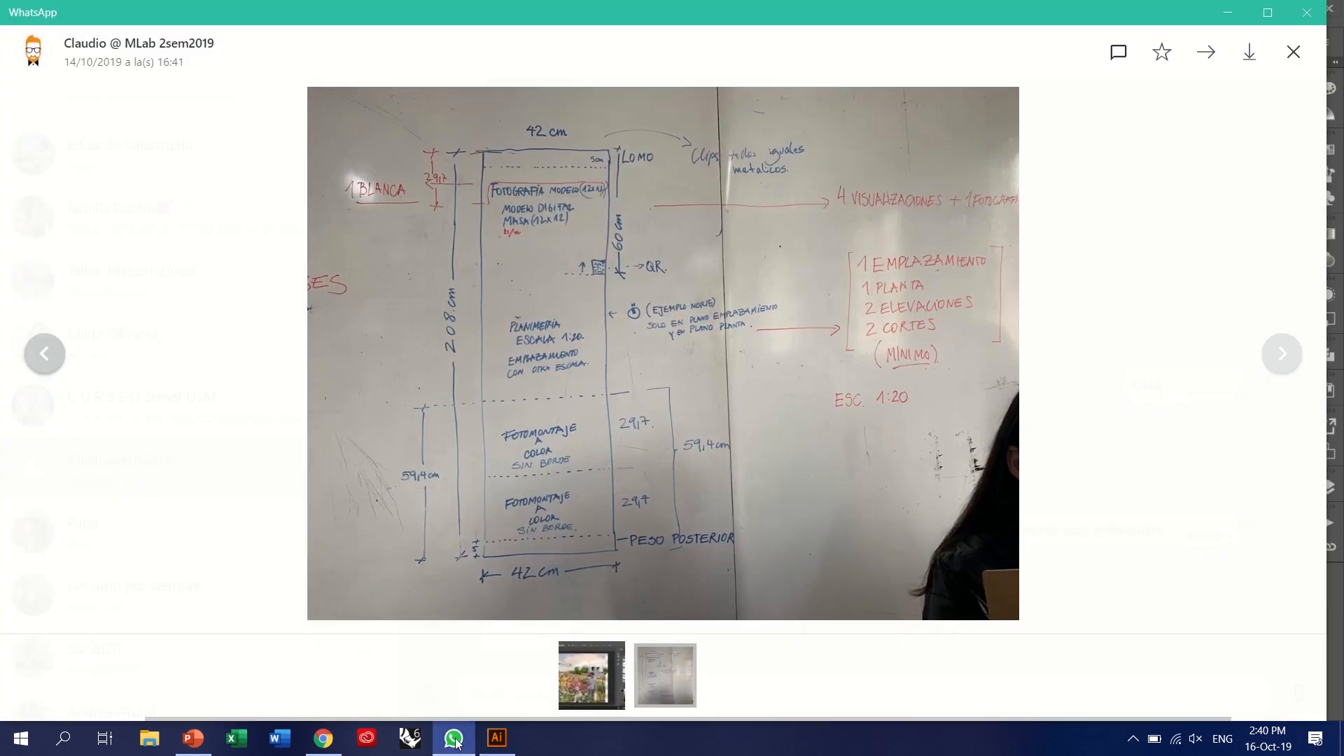
click(452, 739)
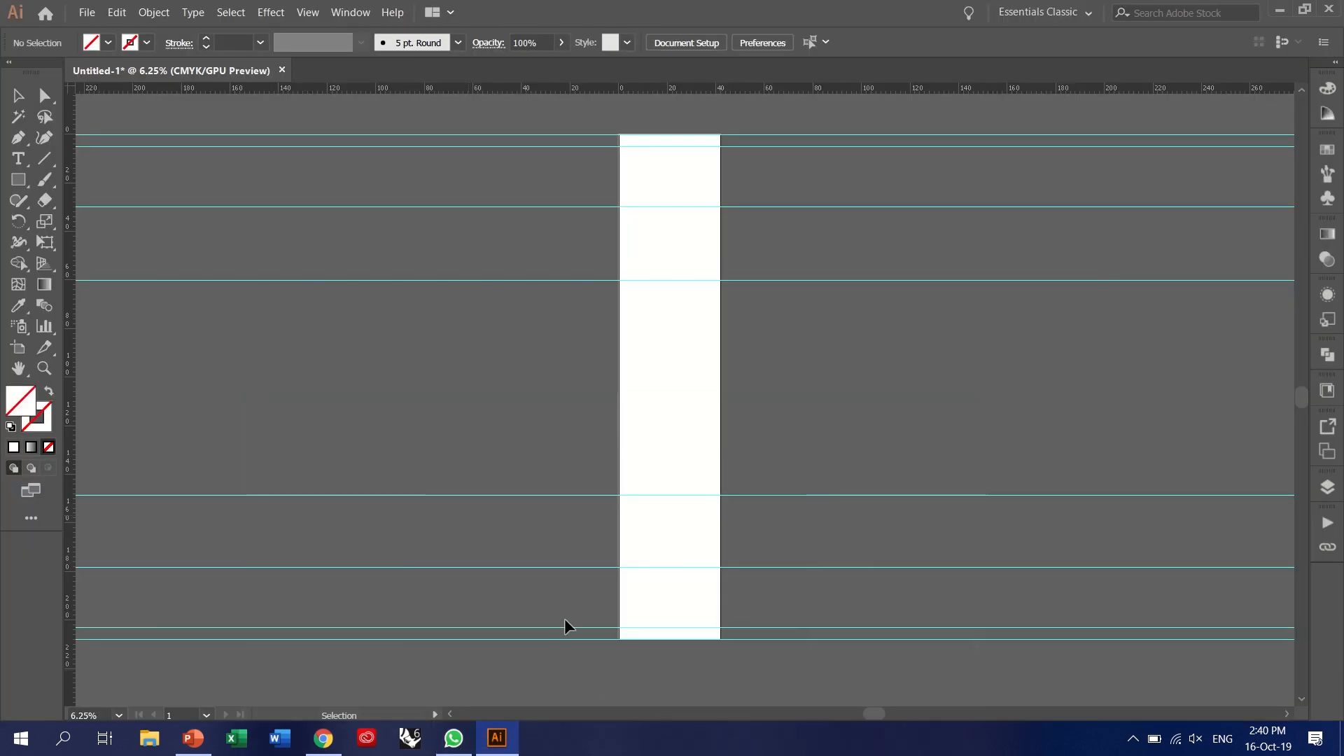
click(452, 741)
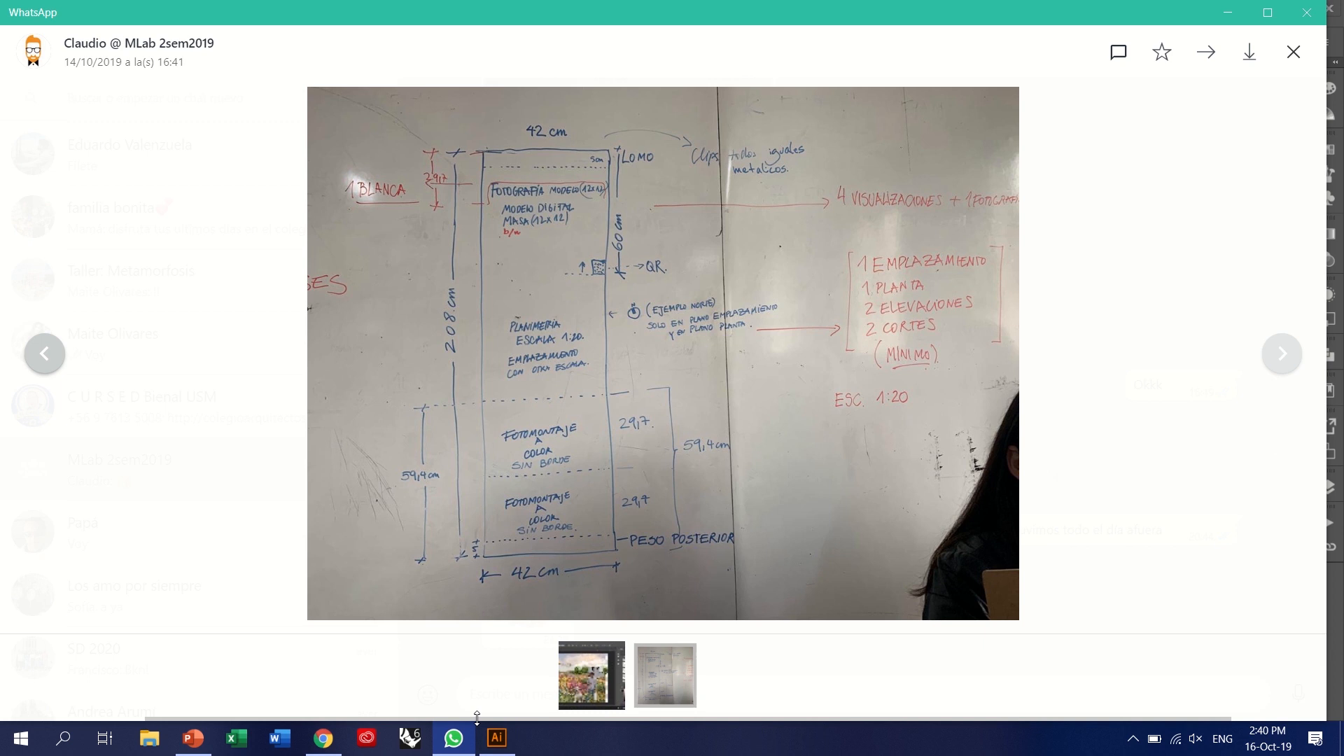
click(453, 738)
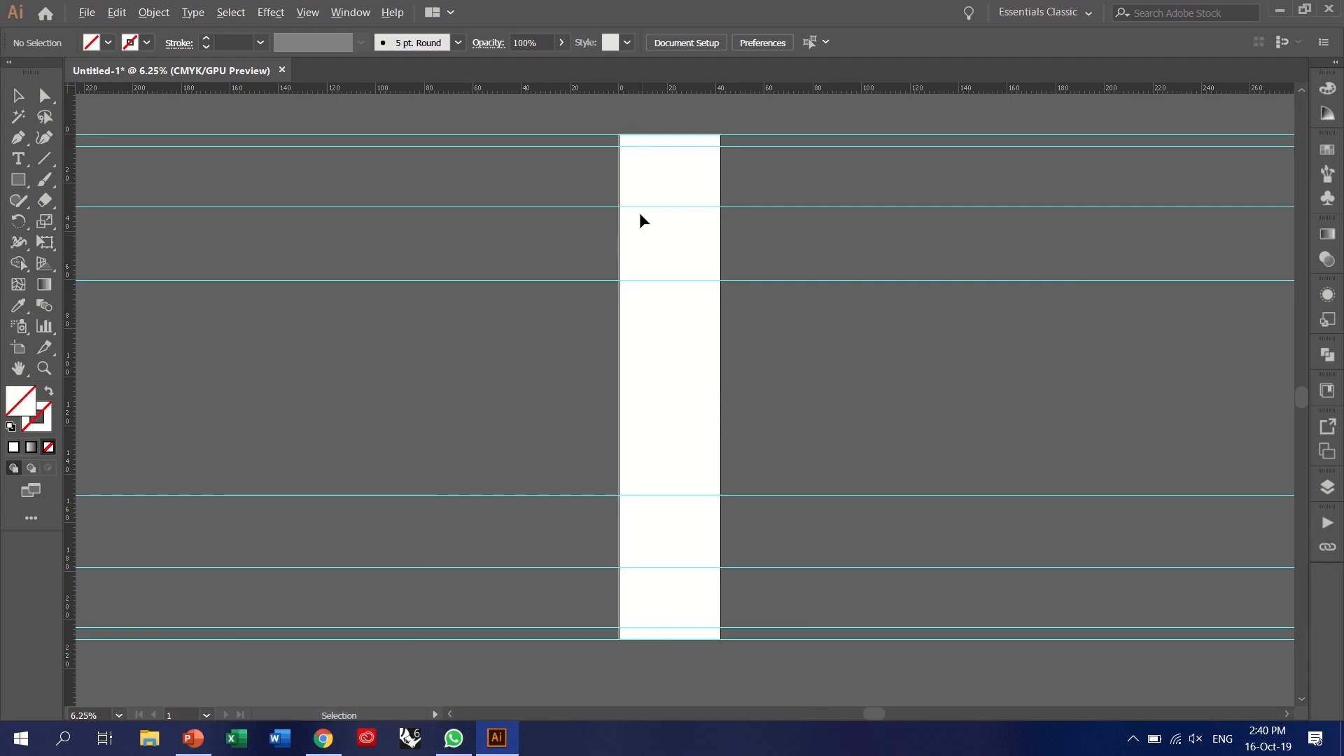
scroll(653, 140, up, 5)
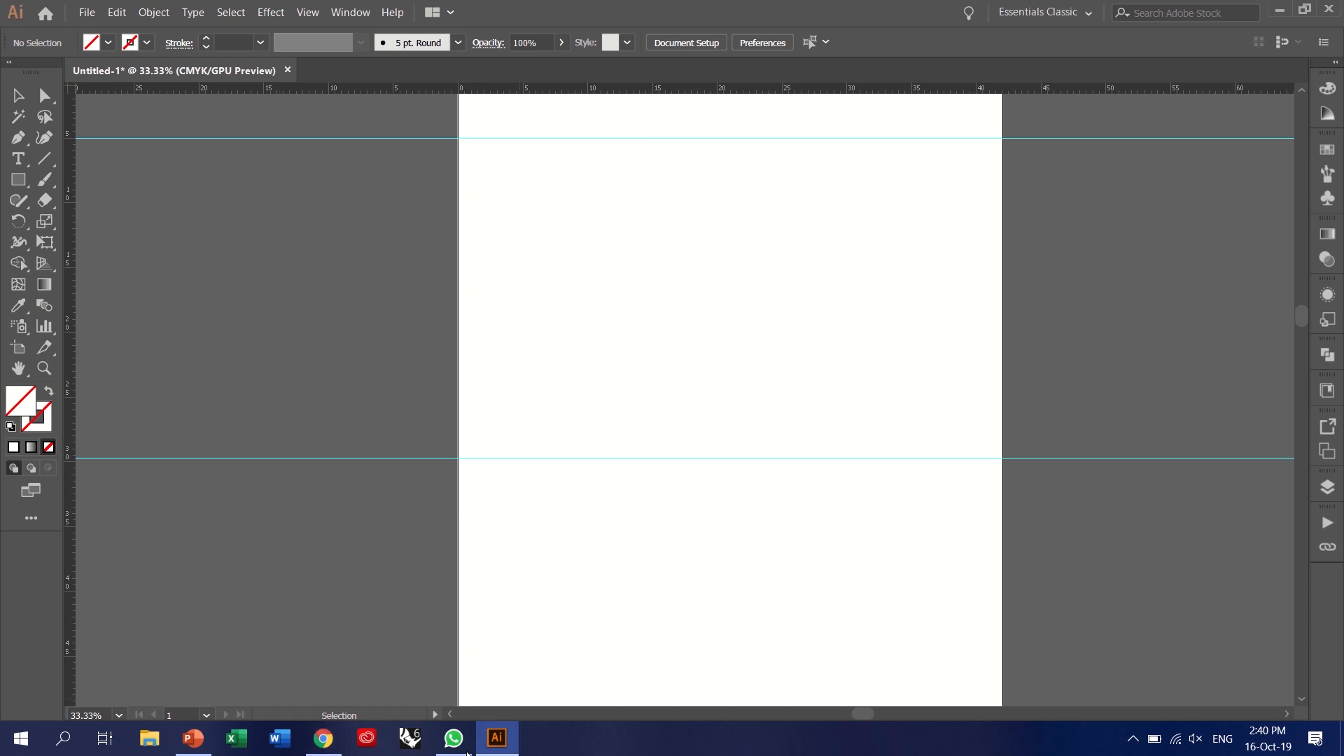
- Switch to Chrome and search Google Images for "arquitectura maqueta" in a new tab
click(322, 737)
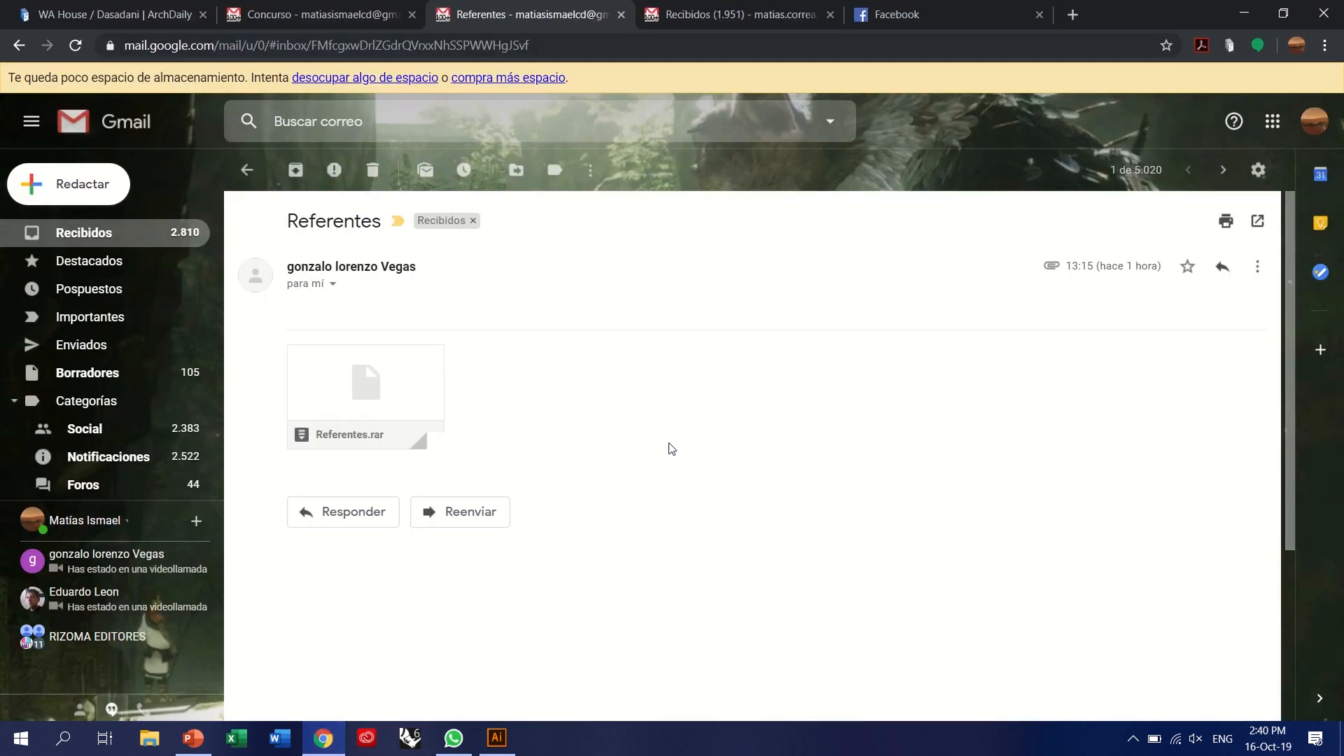
click(1072, 14)
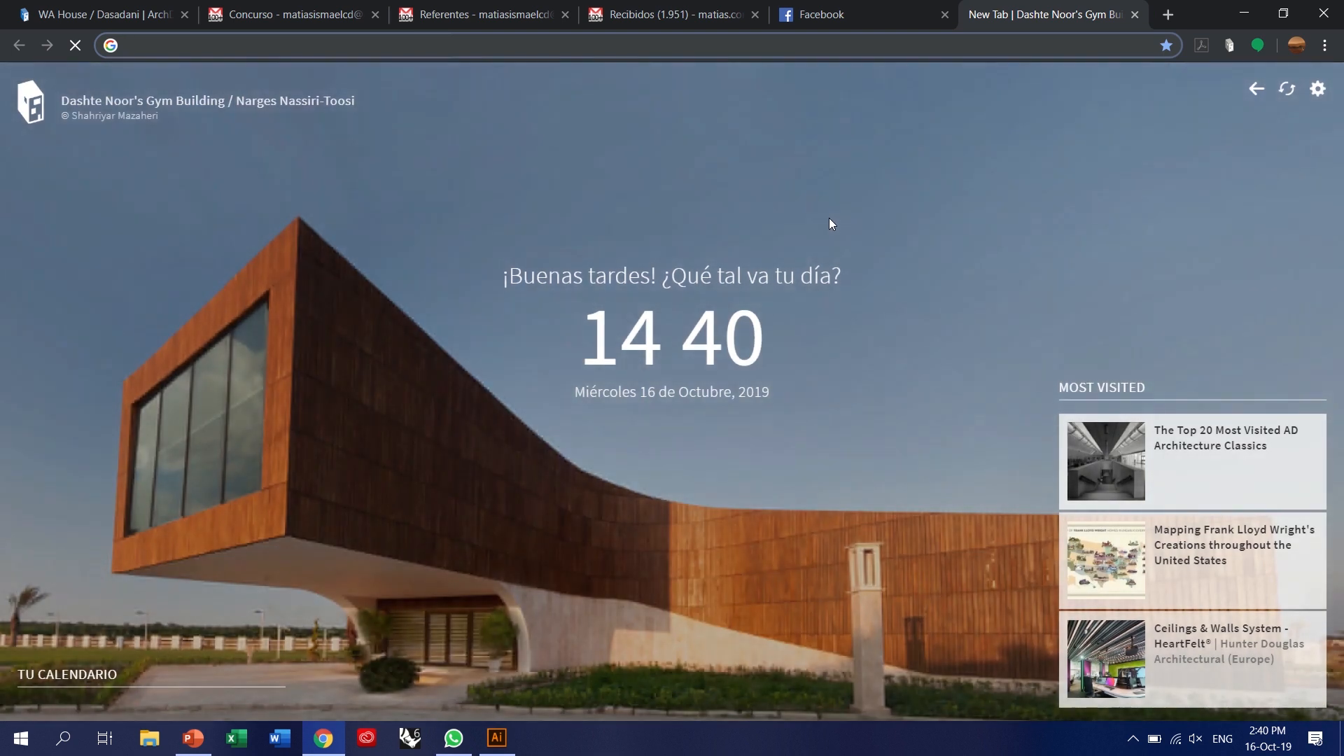
text(ar)
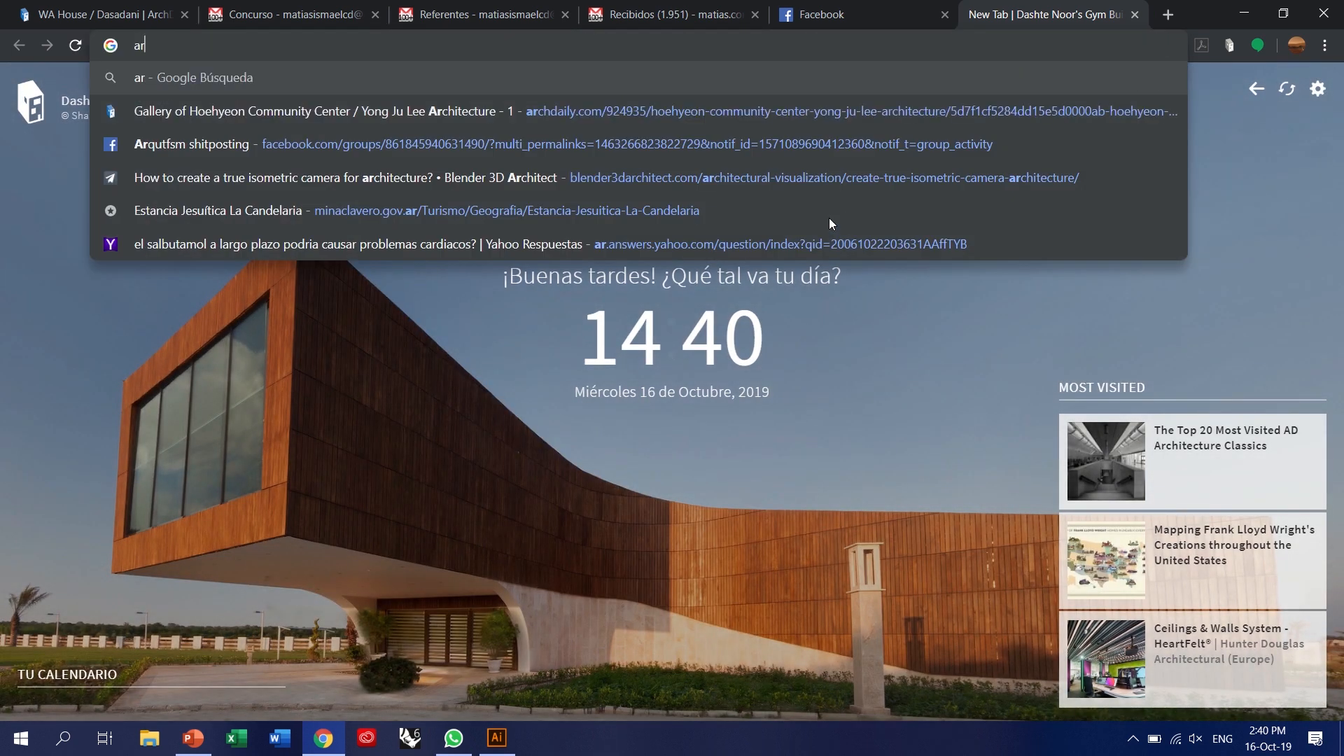
text(quitectura mo)
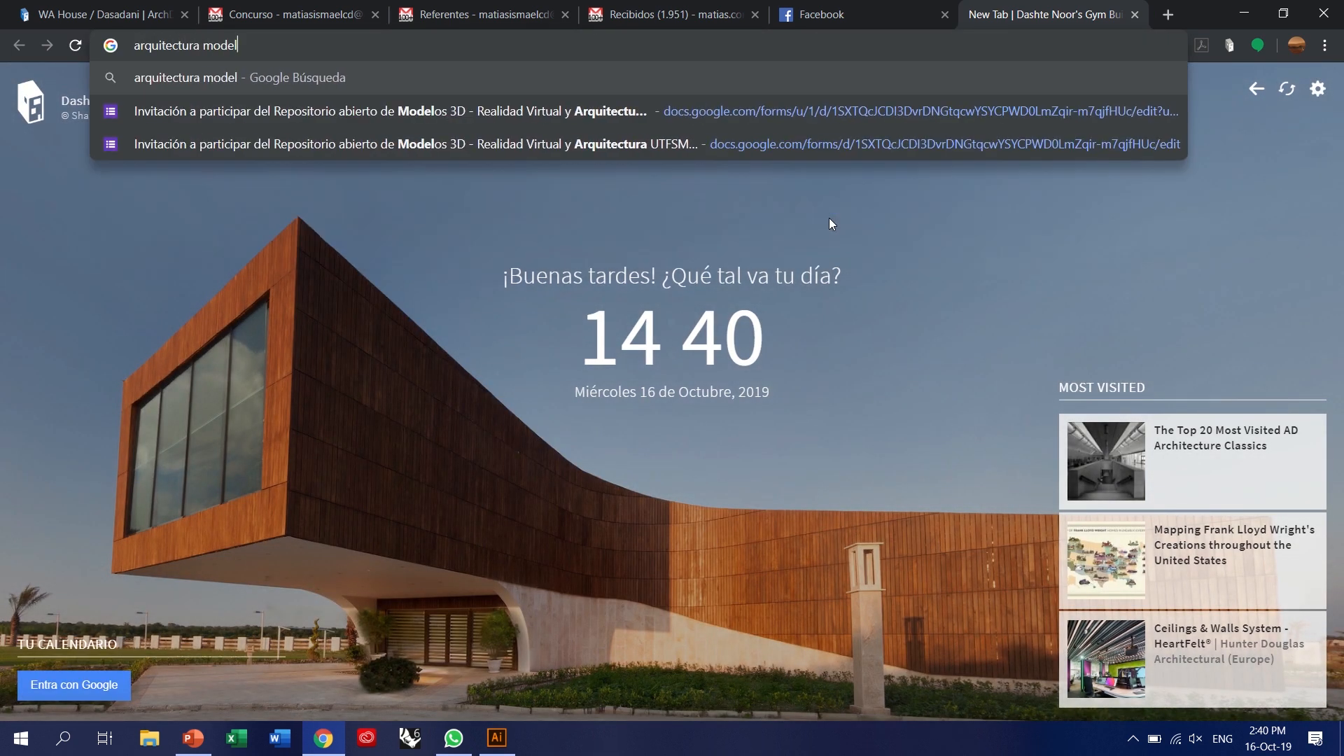
key(BackSpace)
text(aeuta)
key(Return)
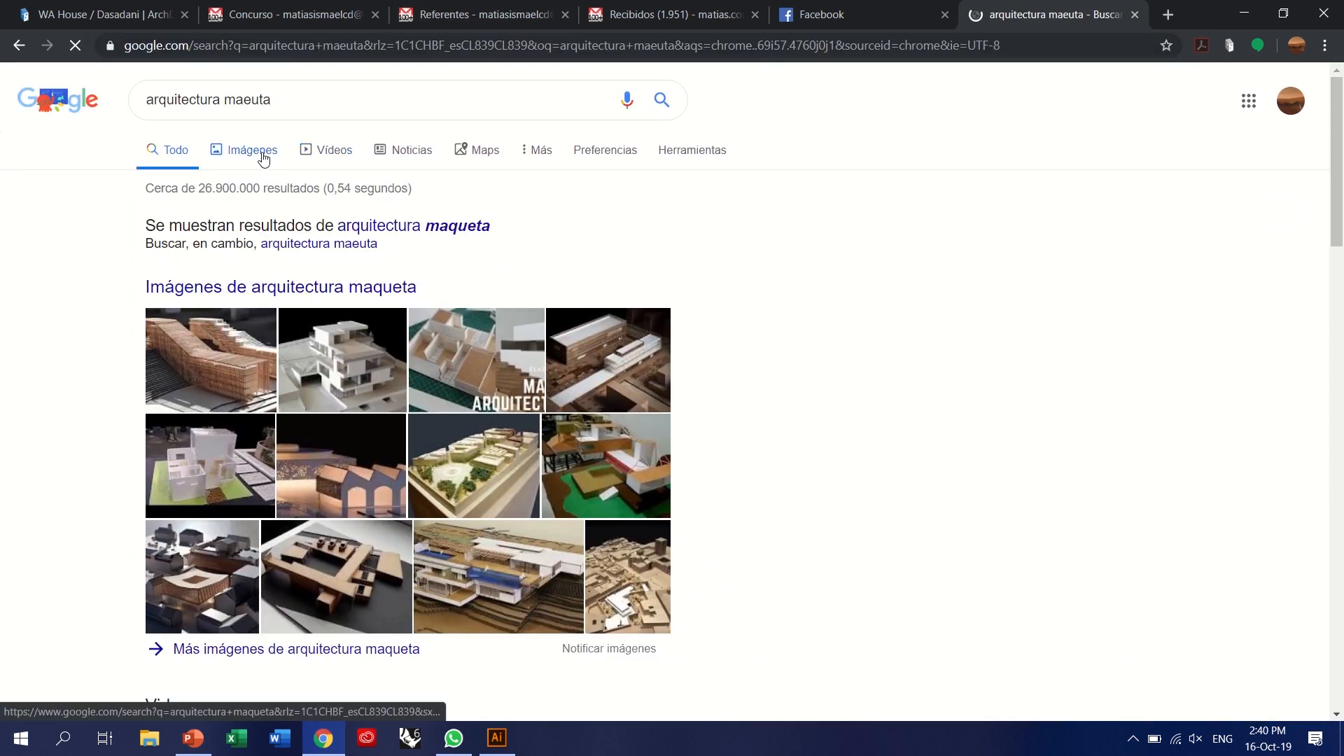
click(264, 158)
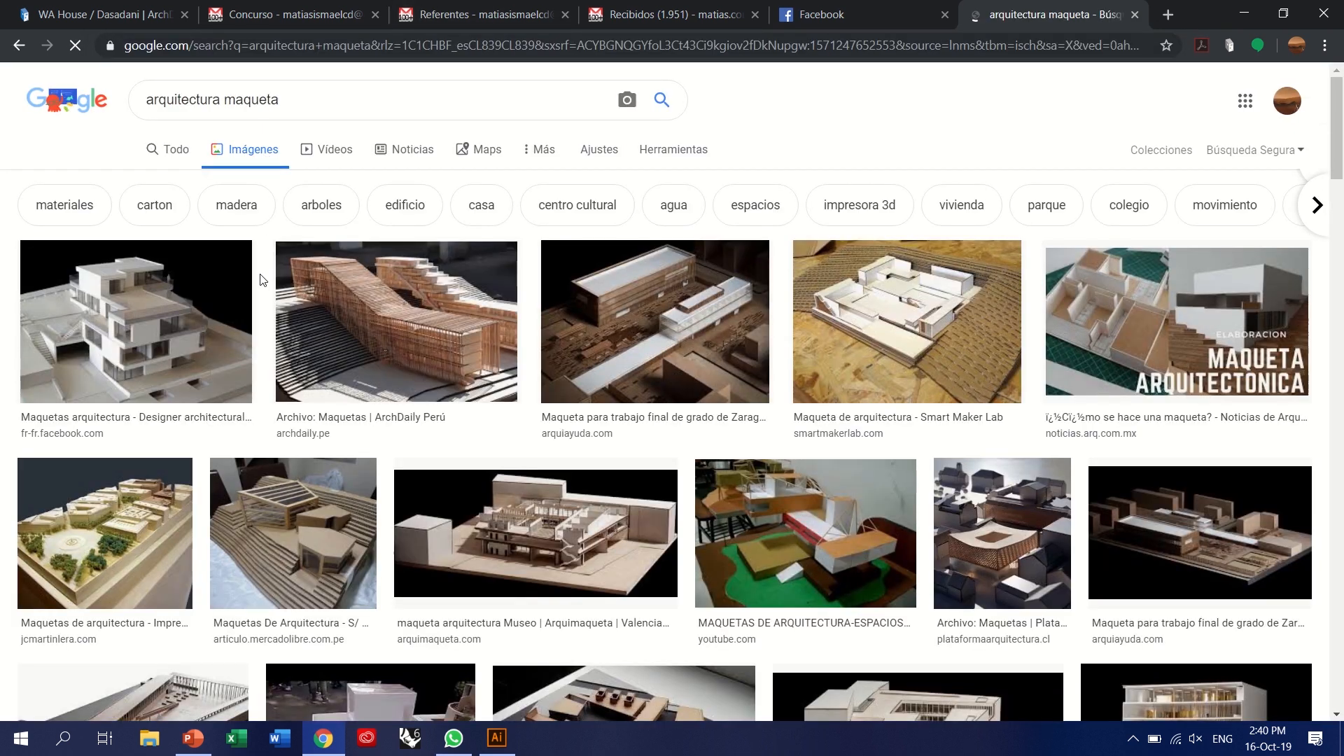
- Open the ArchDaily Perú wooden model result and copy its enlarged image
click(395, 293)
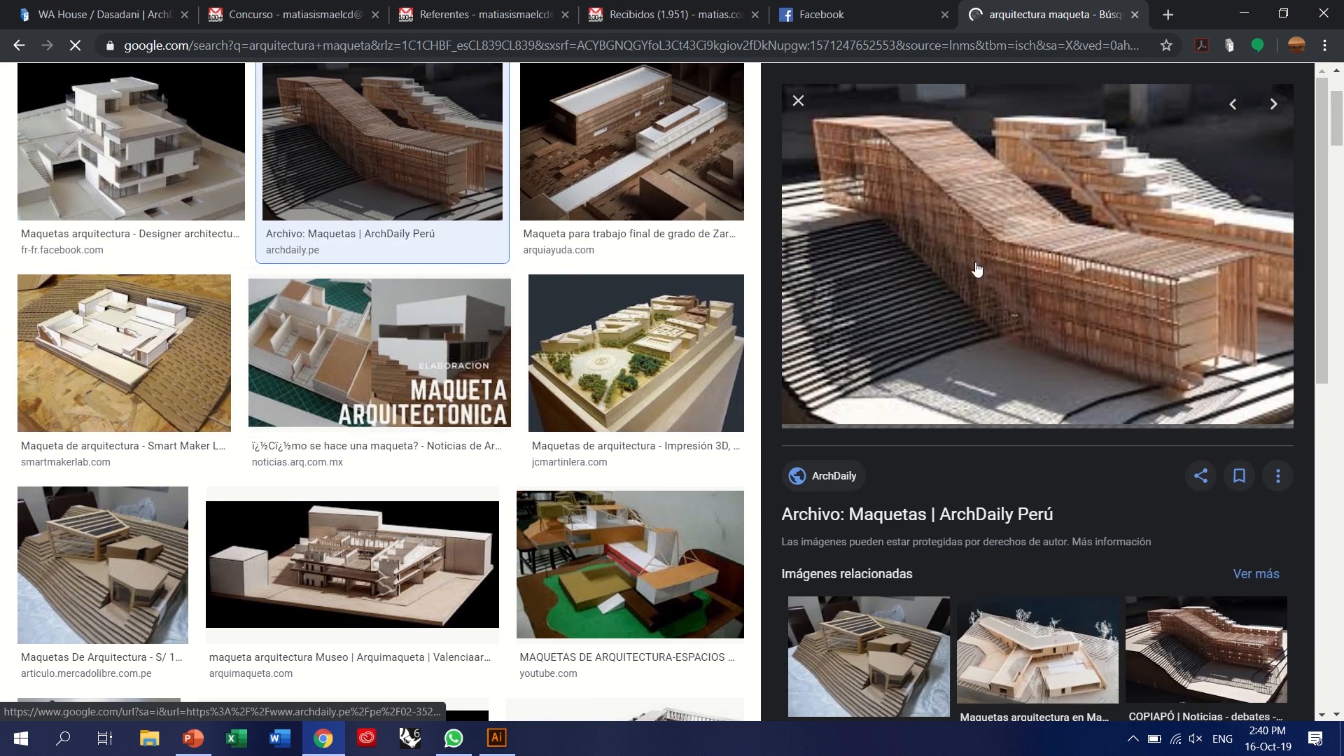
right_click(896, 126)
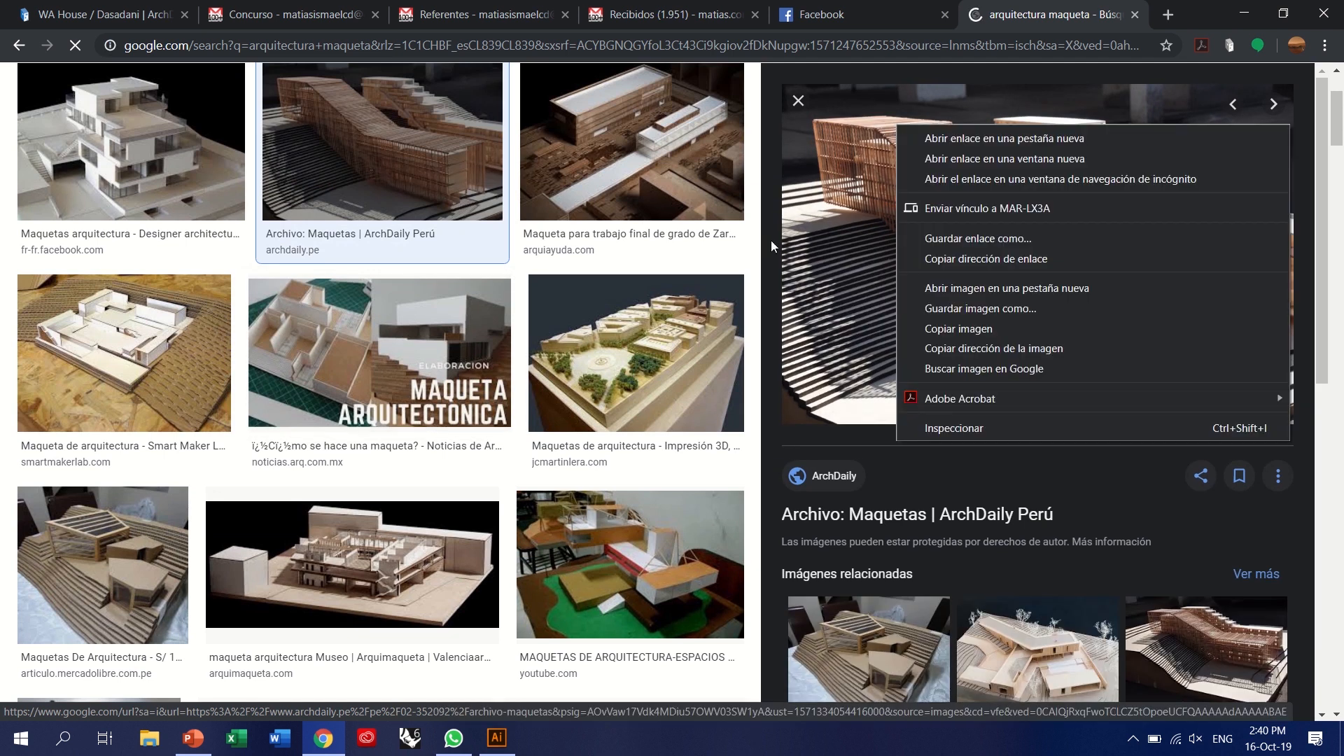
click(959, 328)
- Switch to Illustrator, paste the model photo, and move it against the artboard's right edge between the upper guides
click(497, 737)
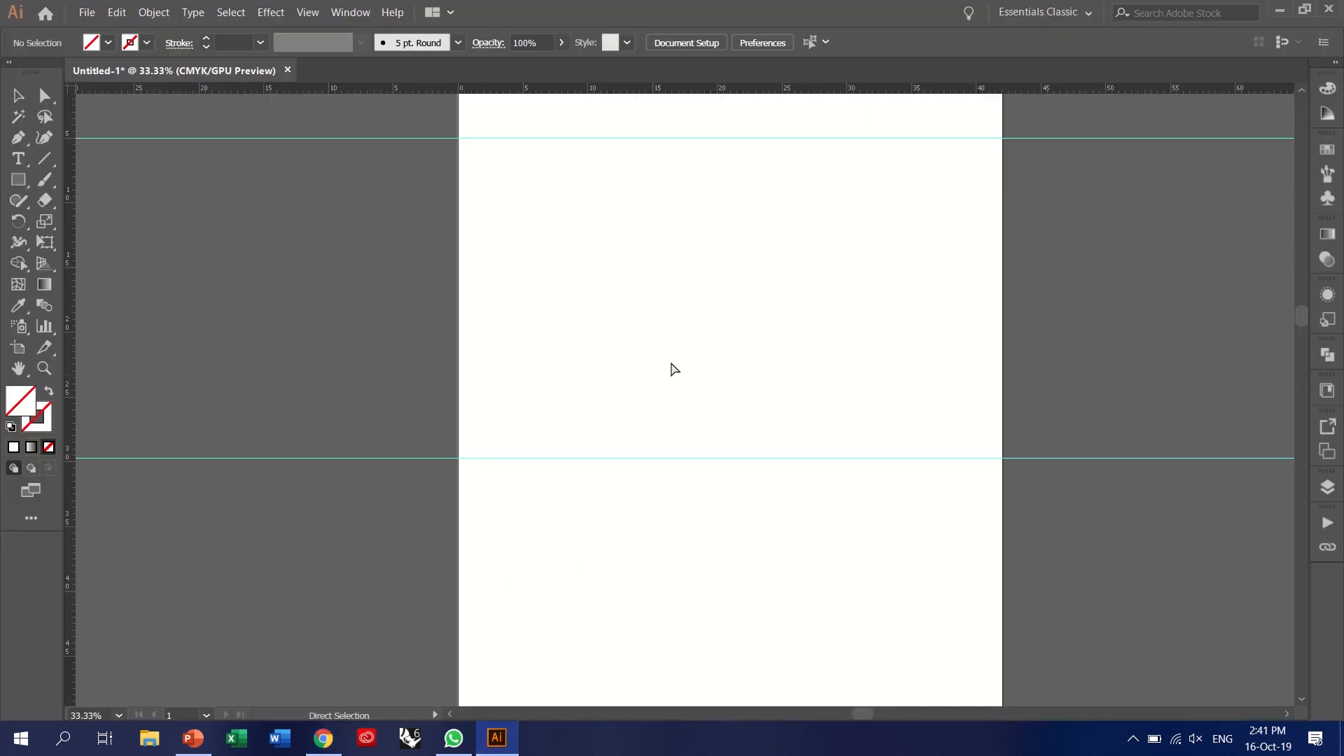
key(ctrl+v)
key(v)
drag(681, 347, 764, 301)
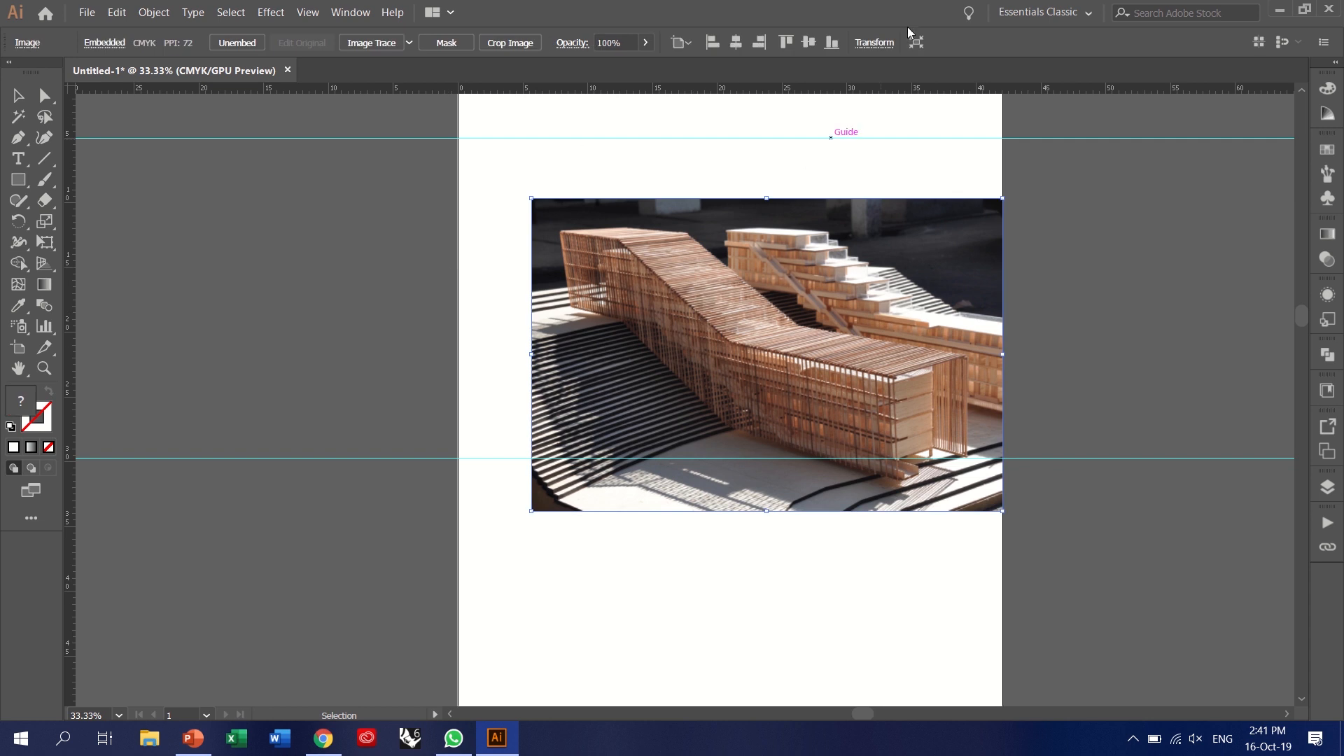
- Try setting the photo's height to 10 cm with width and height proportions constrained, and undo it
click(875, 42)
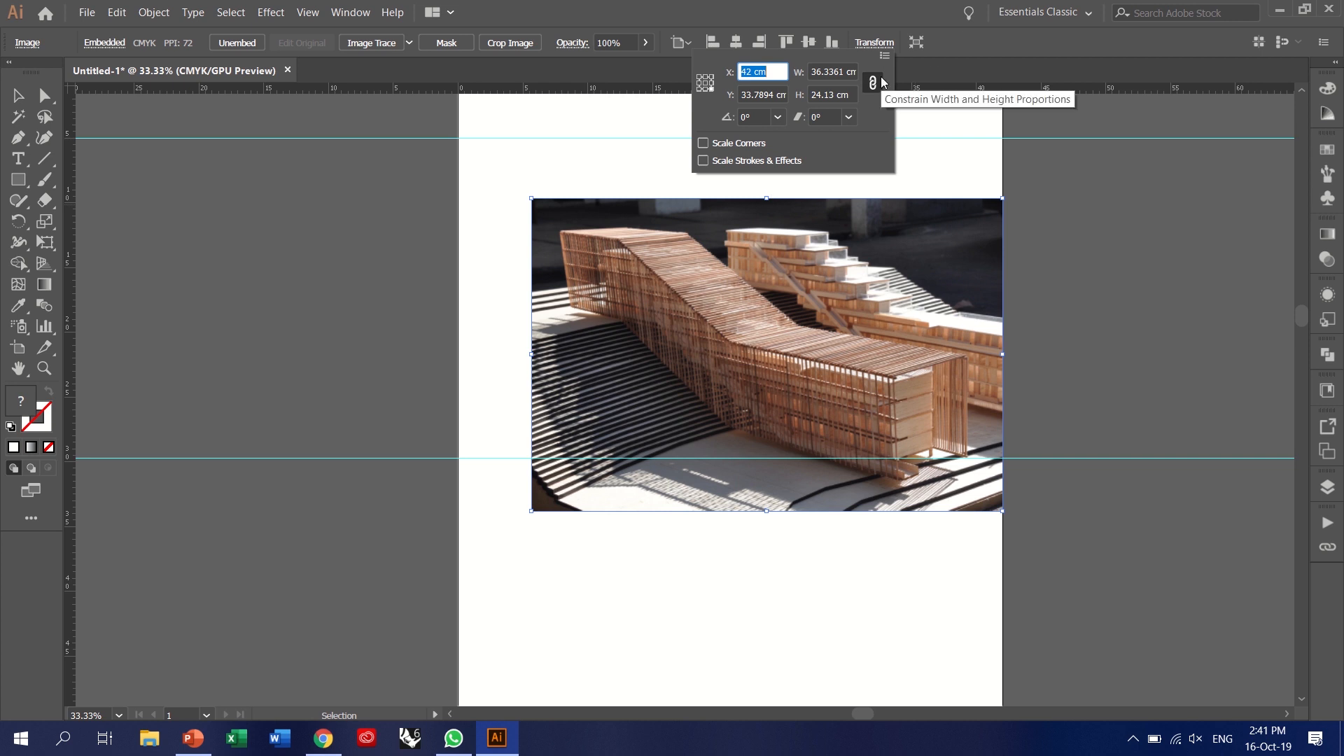
click(829, 97)
double_click(841, 98)
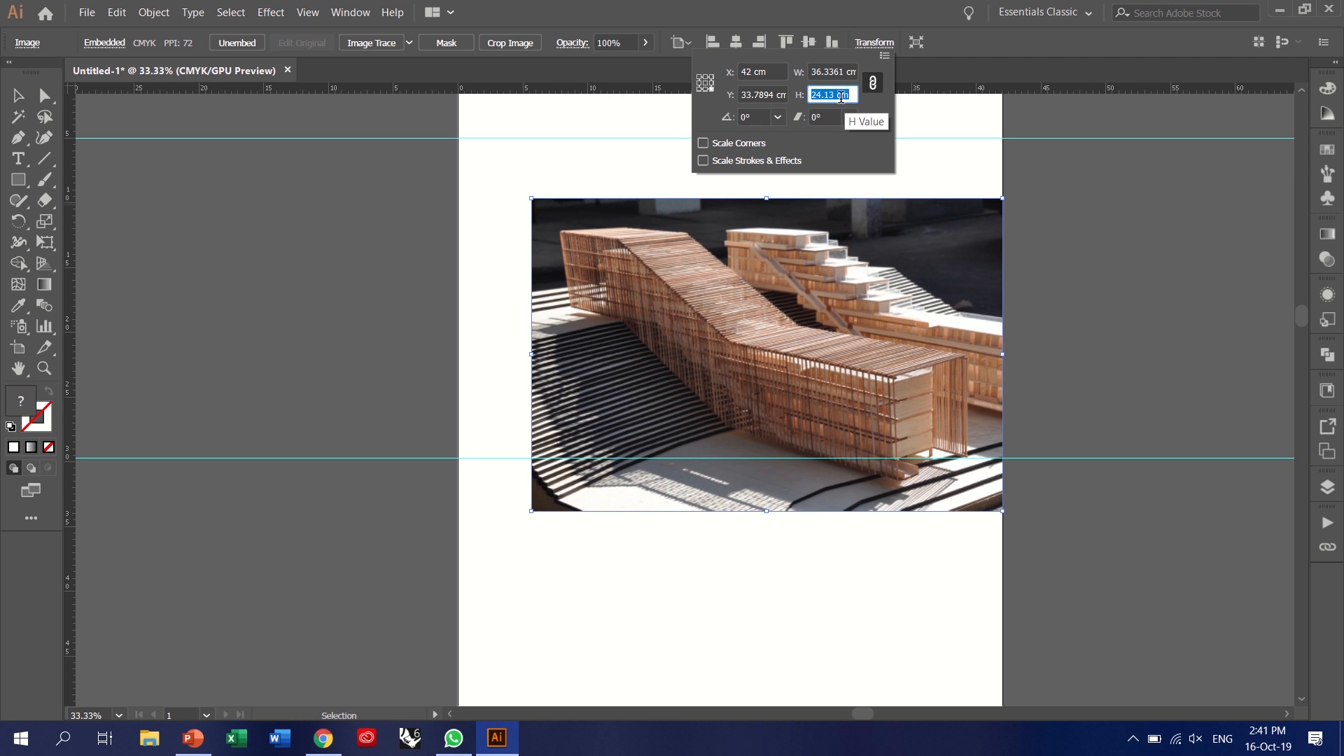
text(10)
key(Return)
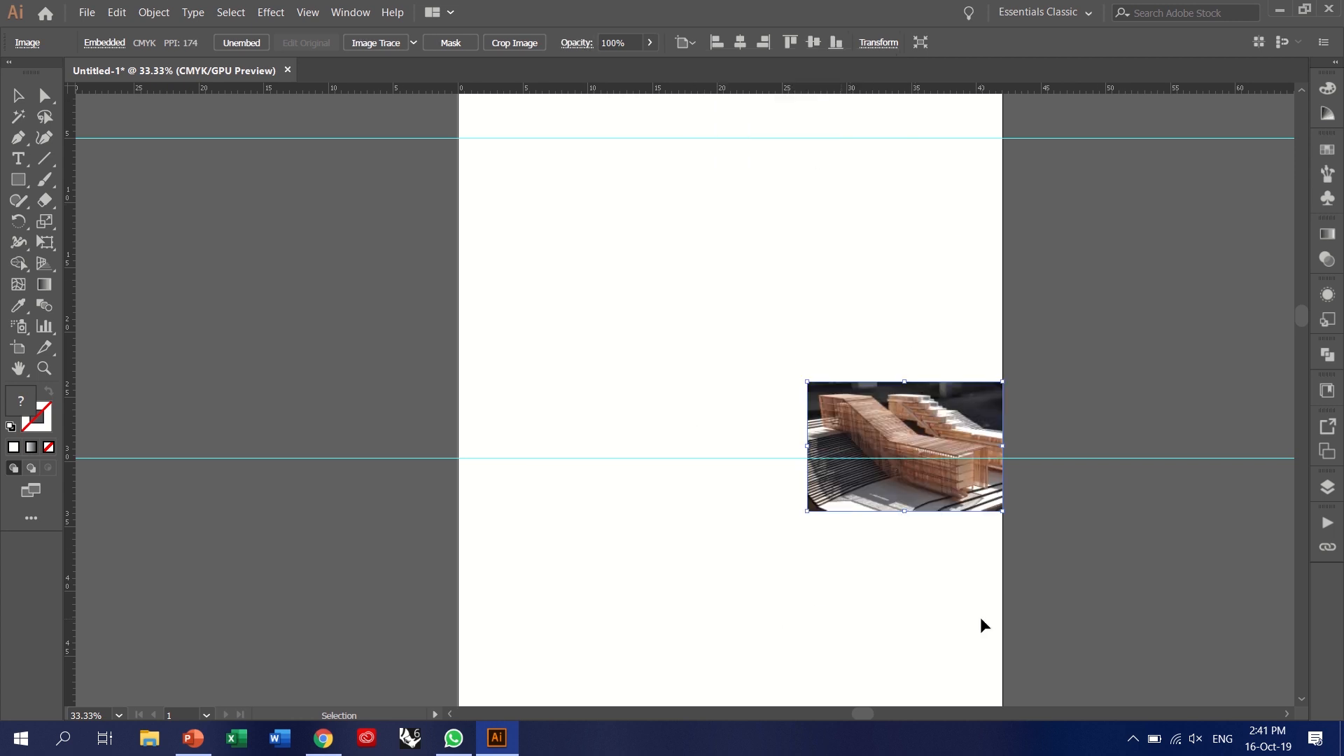
key(ctrl+z)
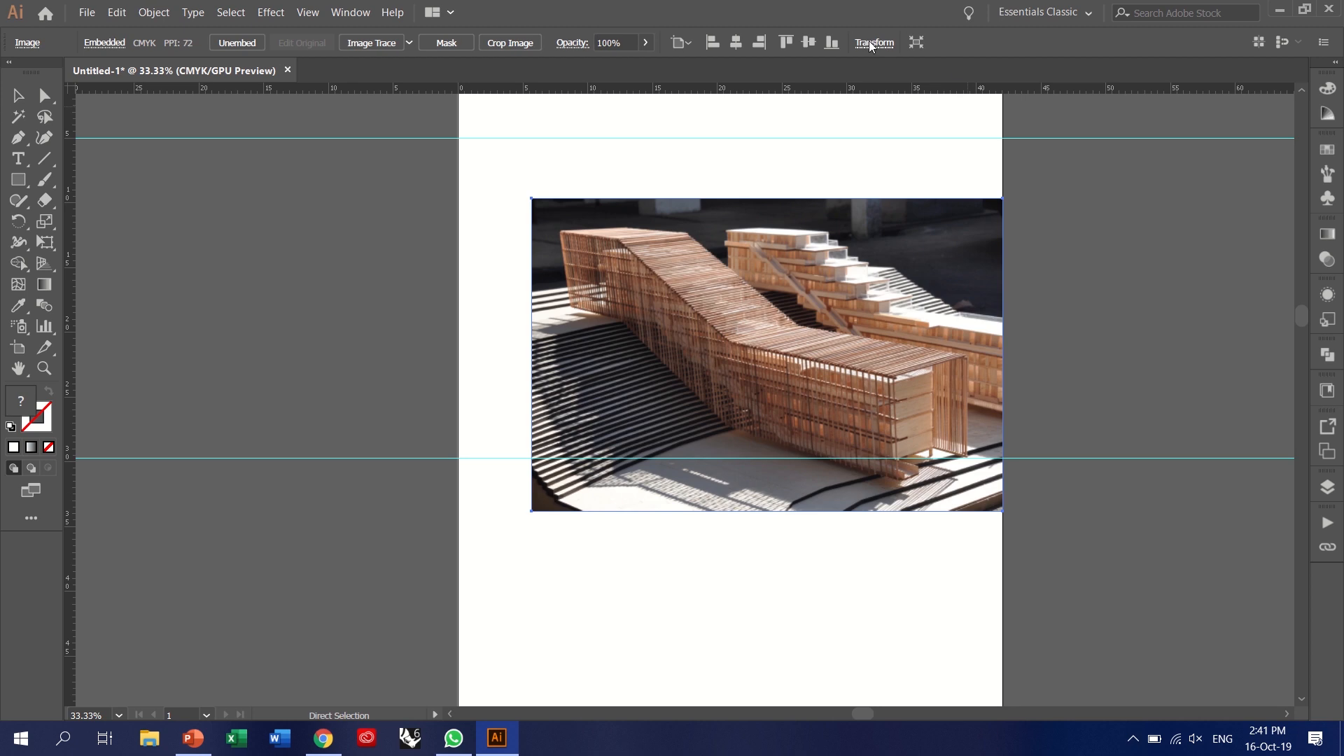
- Unlink the photo's width and height proportions, try setting only its height to 10 cm, and undo the resize
click(871, 44)
click(873, 83)
click(829, 94)
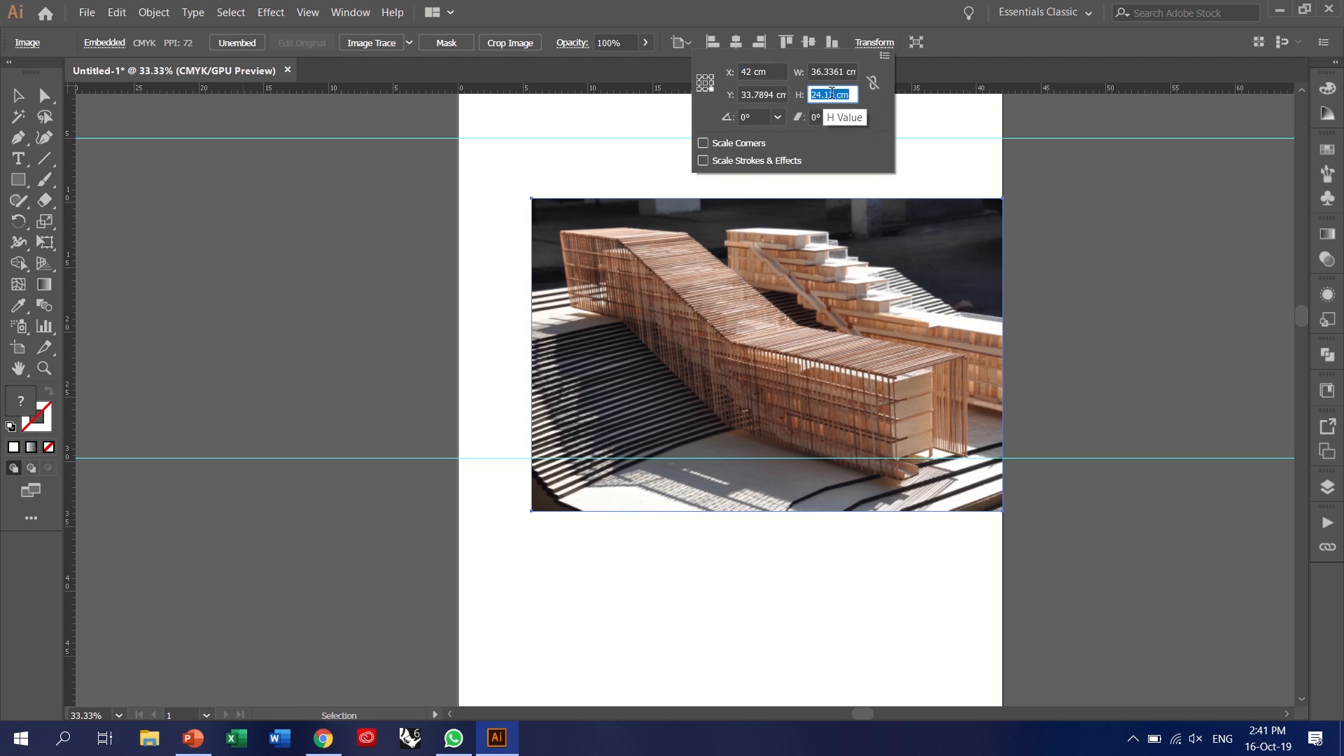
text(10)
key(Return)
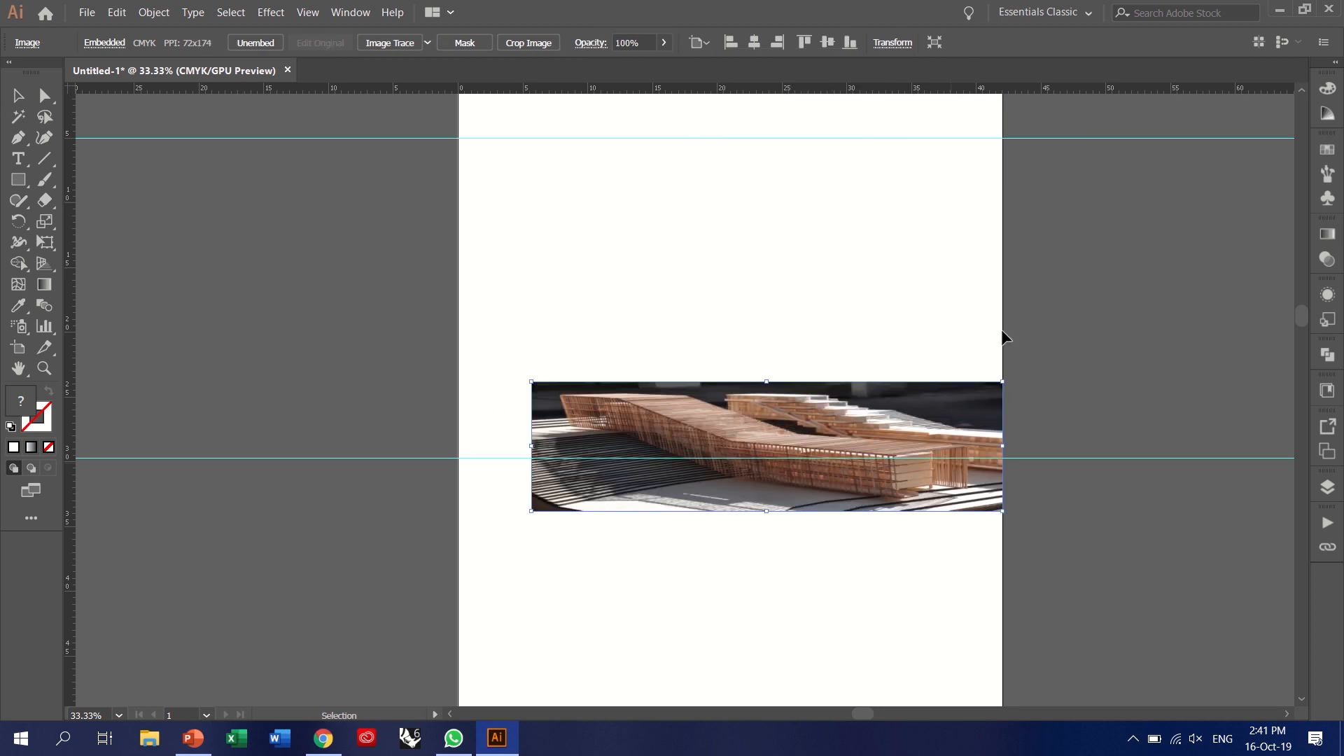
key(ctrl+z)
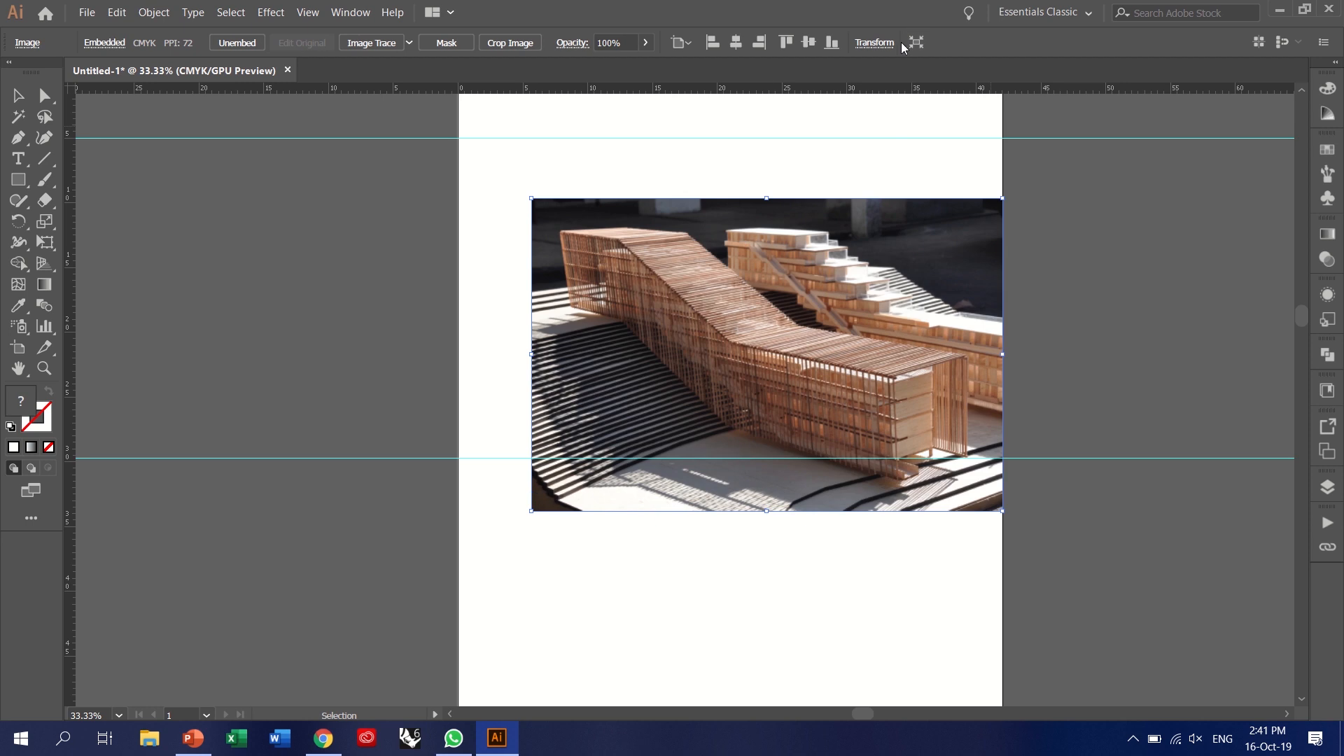
- Scale the model photo proportionally to a height of 12 cm and move it between the upper guides, away from the artboard's edge
click(889, 44)
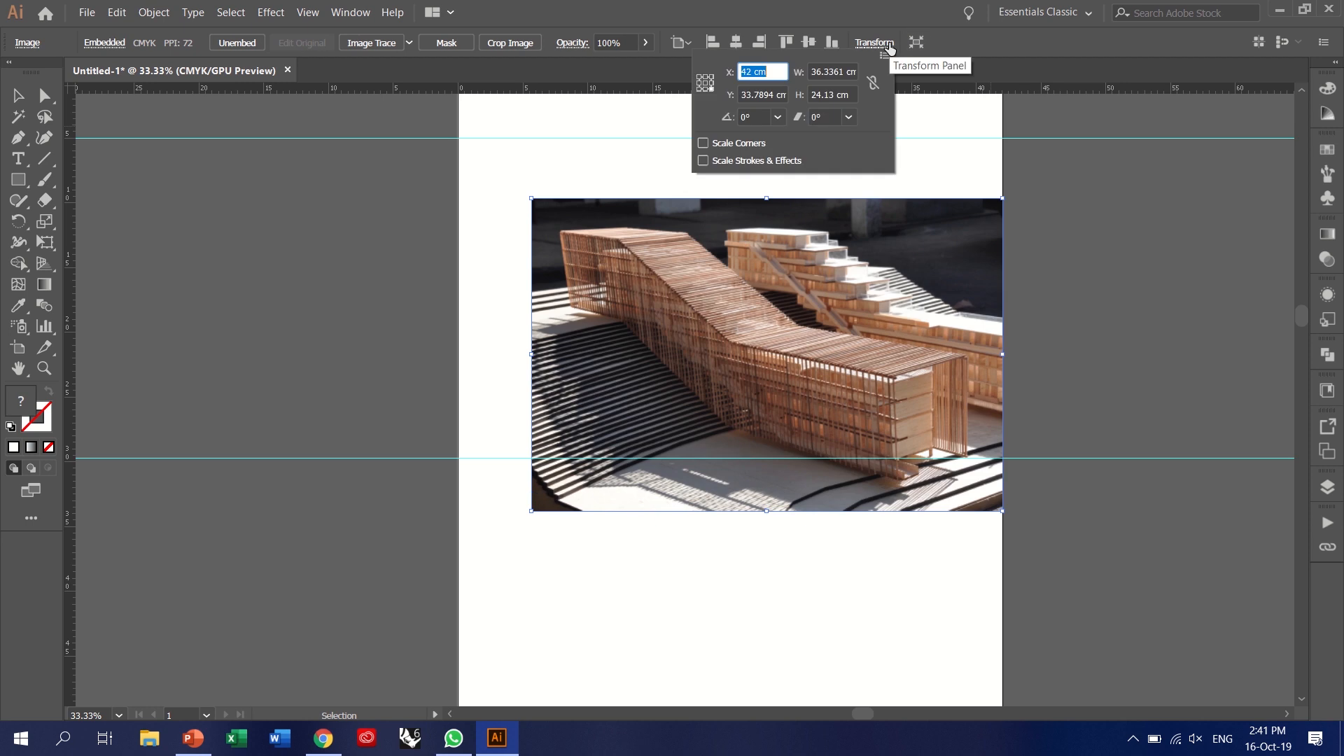
click(871, 84)
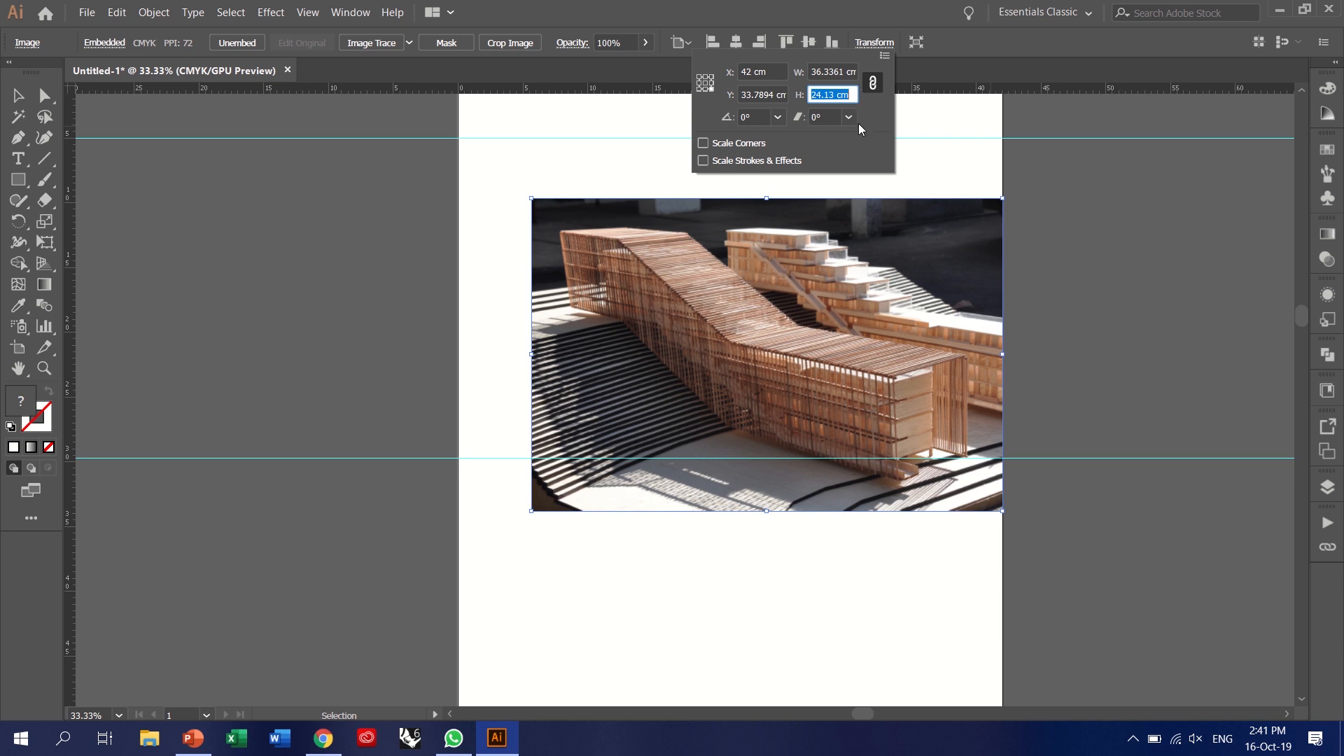
text(12)
key(Return)
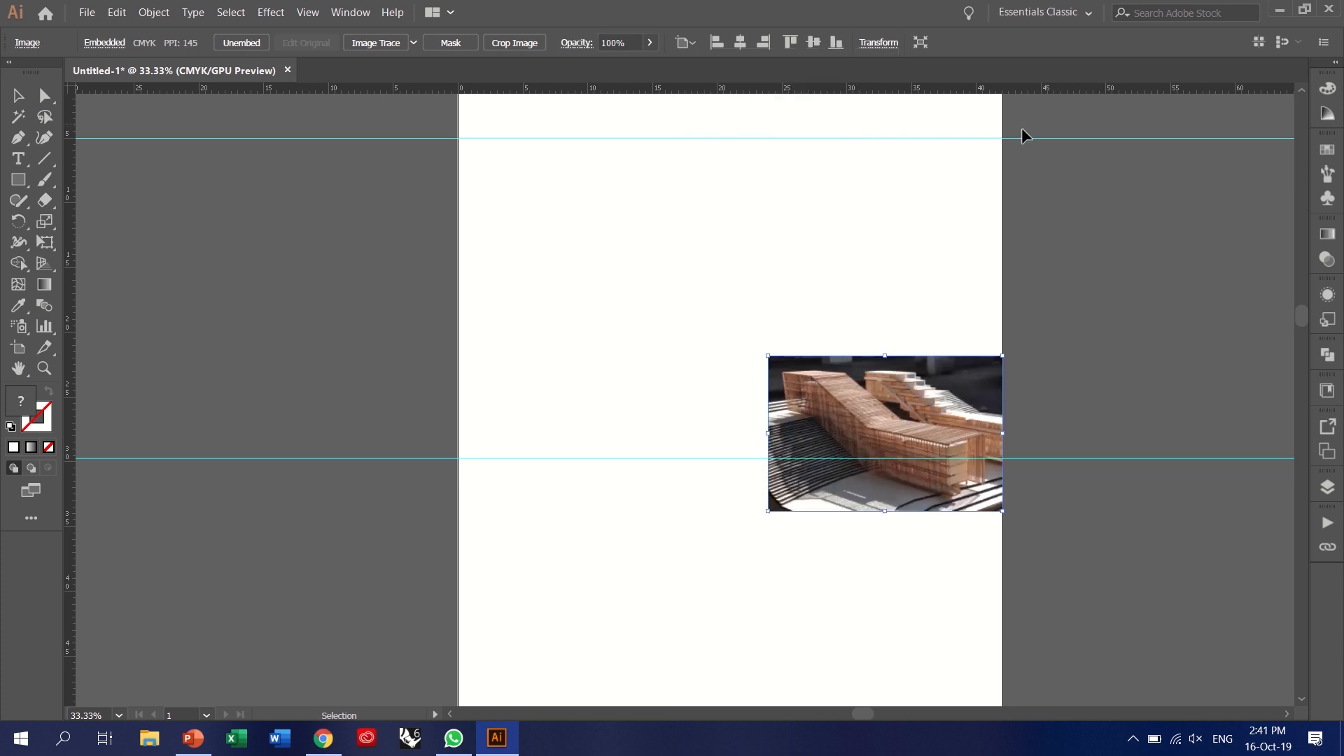
click(786, 236)
drag(910, 372, 700, 217)
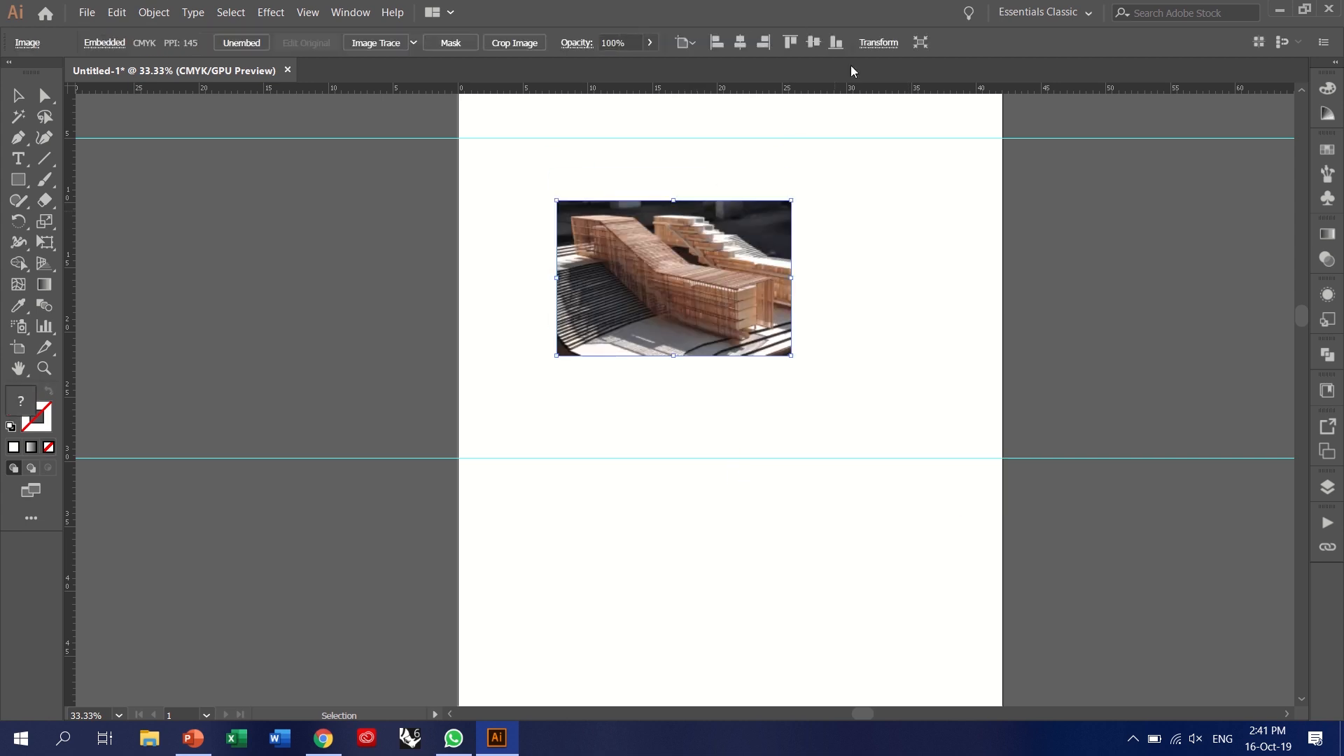
click(877, 43)
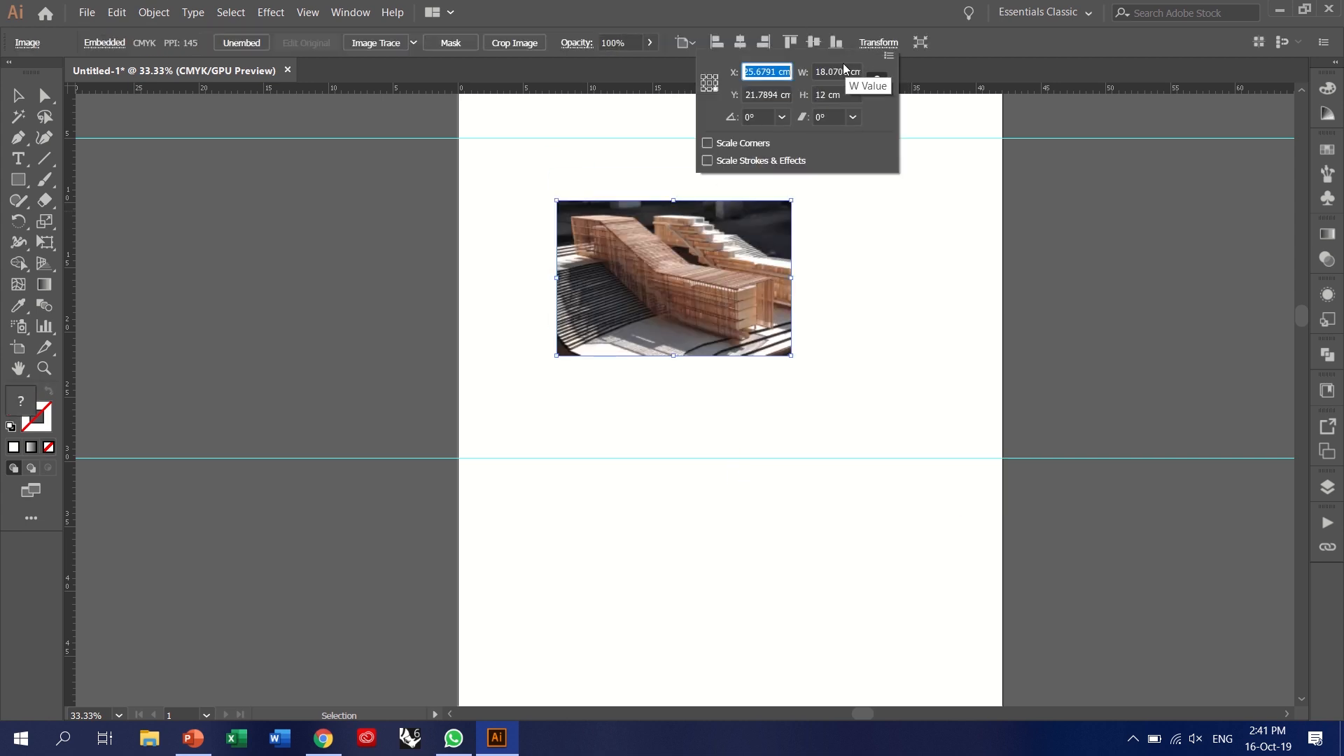
click(350, 279)
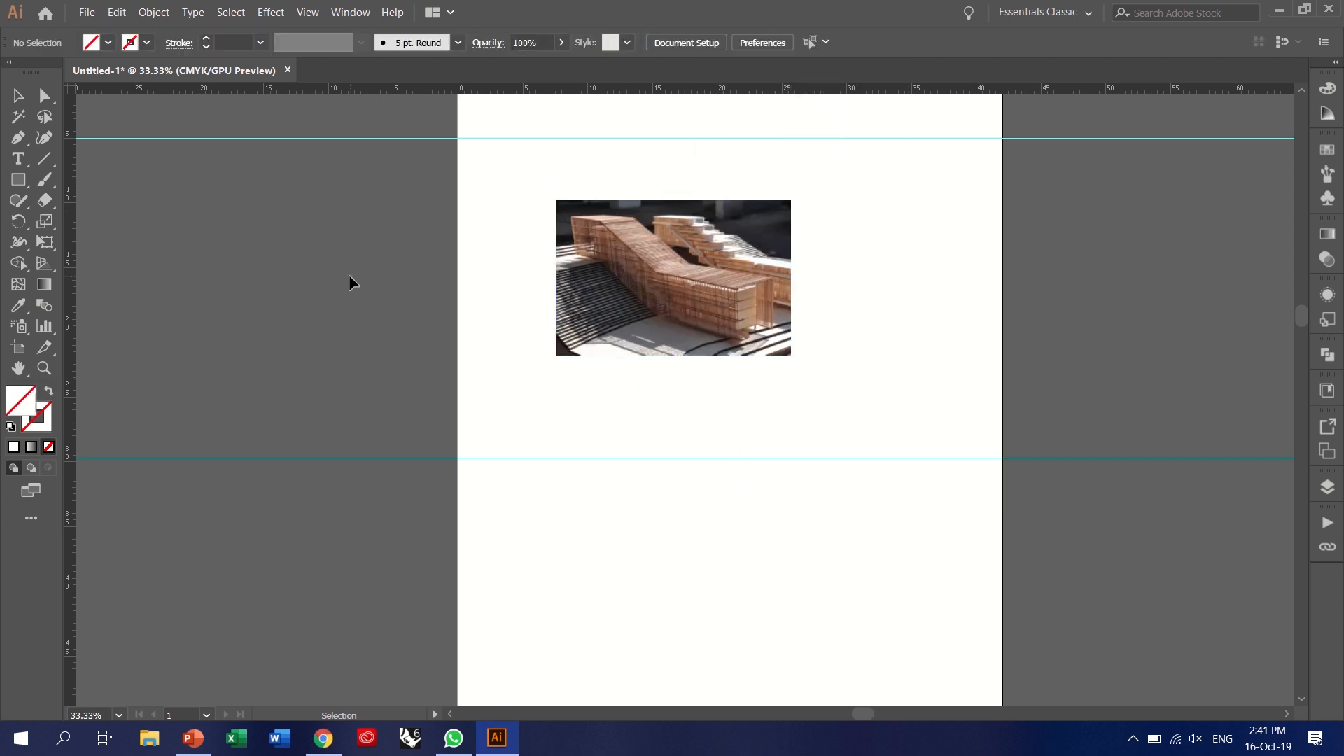
- Draw a 12 × 12 cm square near the guide below the photo
click(19, 181)
click(14, 183)
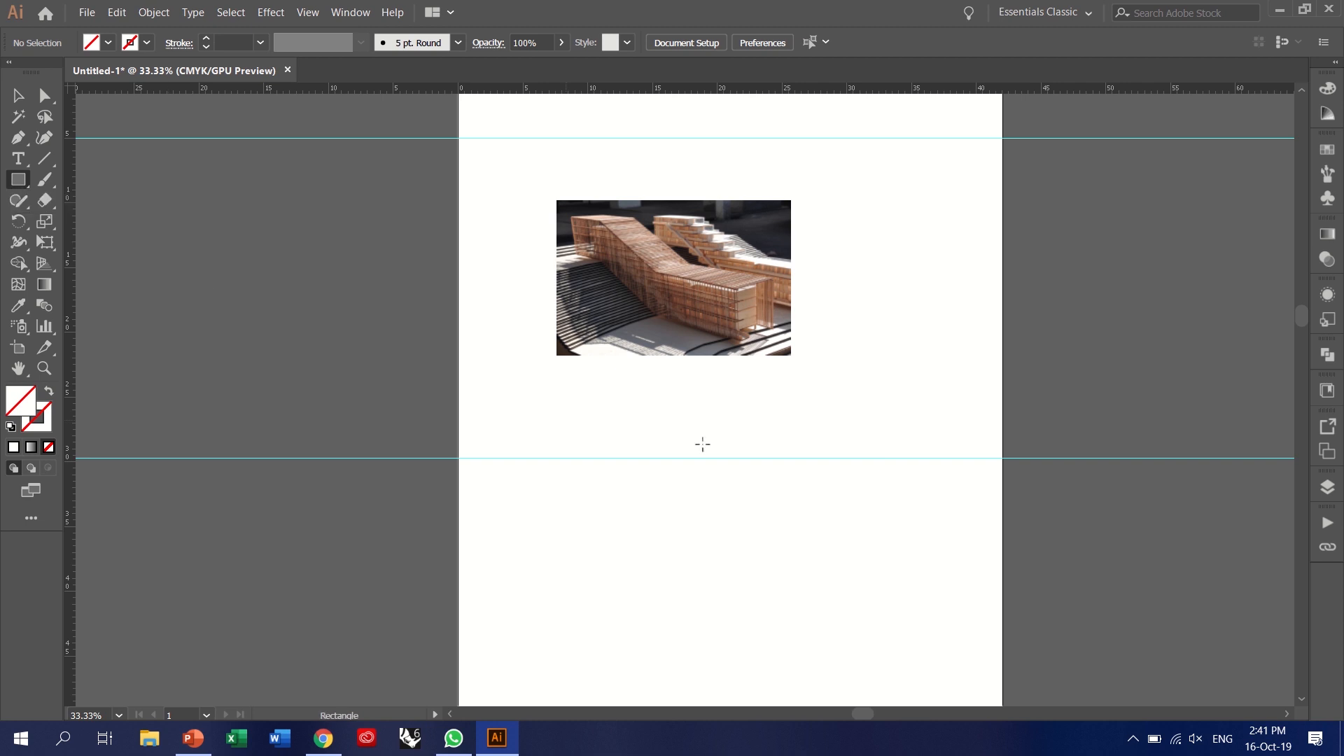
click(785, 409)
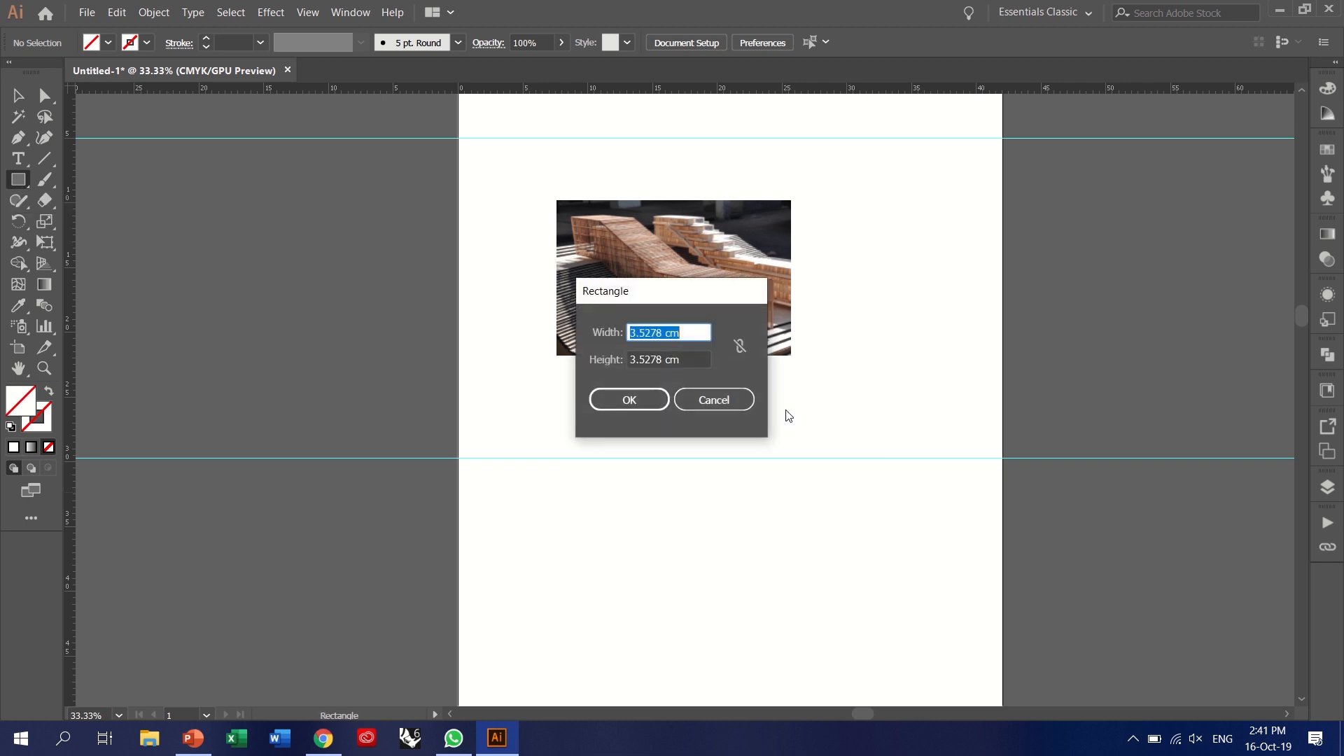
text(12)
key(Tab)
text(12)
click(625, 401)
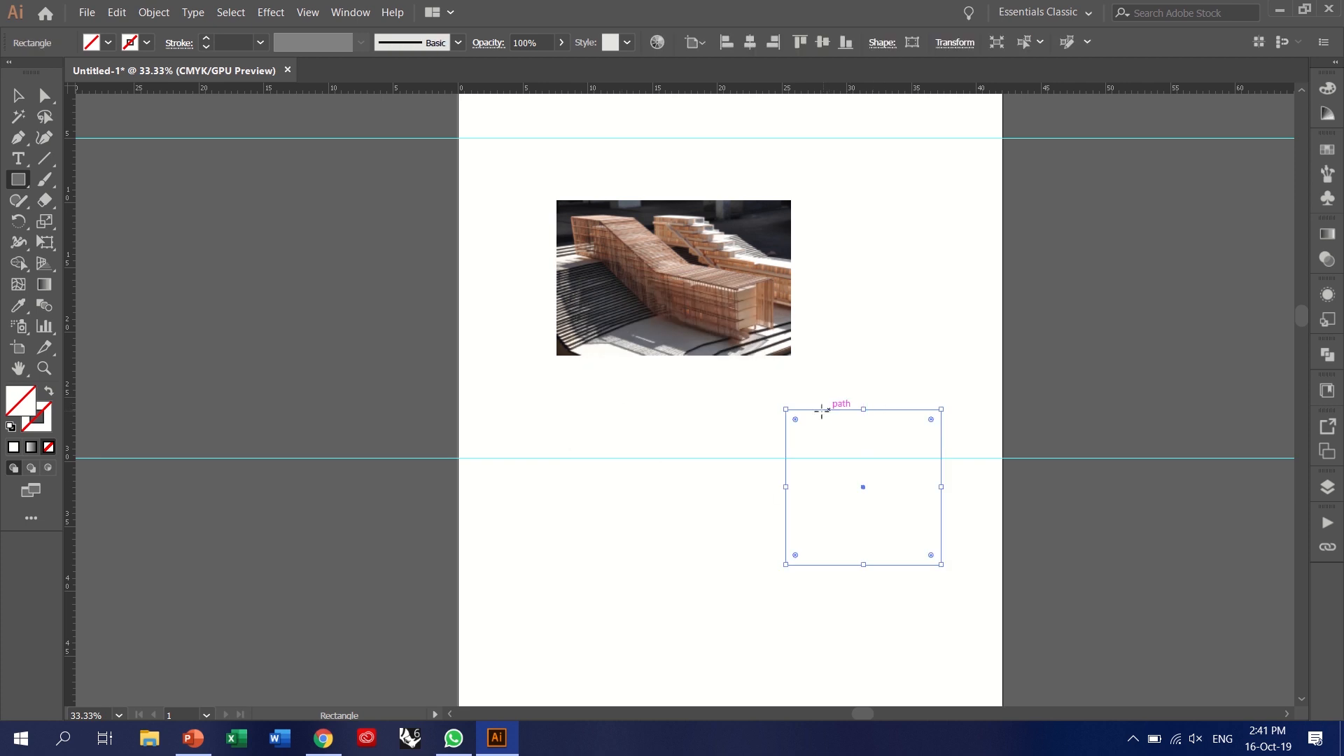
- Move the square over the photo, matching its upper and lower edges, and shift it to frame the photo's right part
key(v)
drag(810, 409, 643, 210)
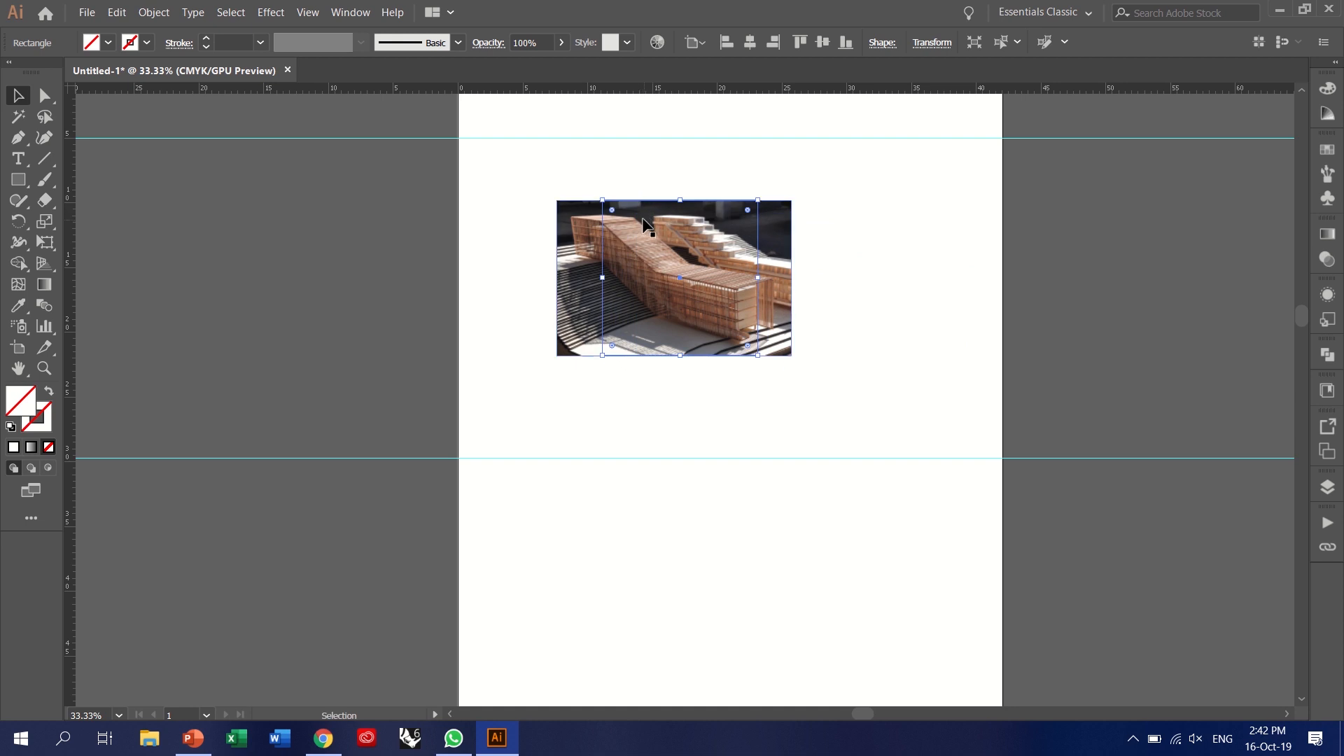
key(ctrl+1)
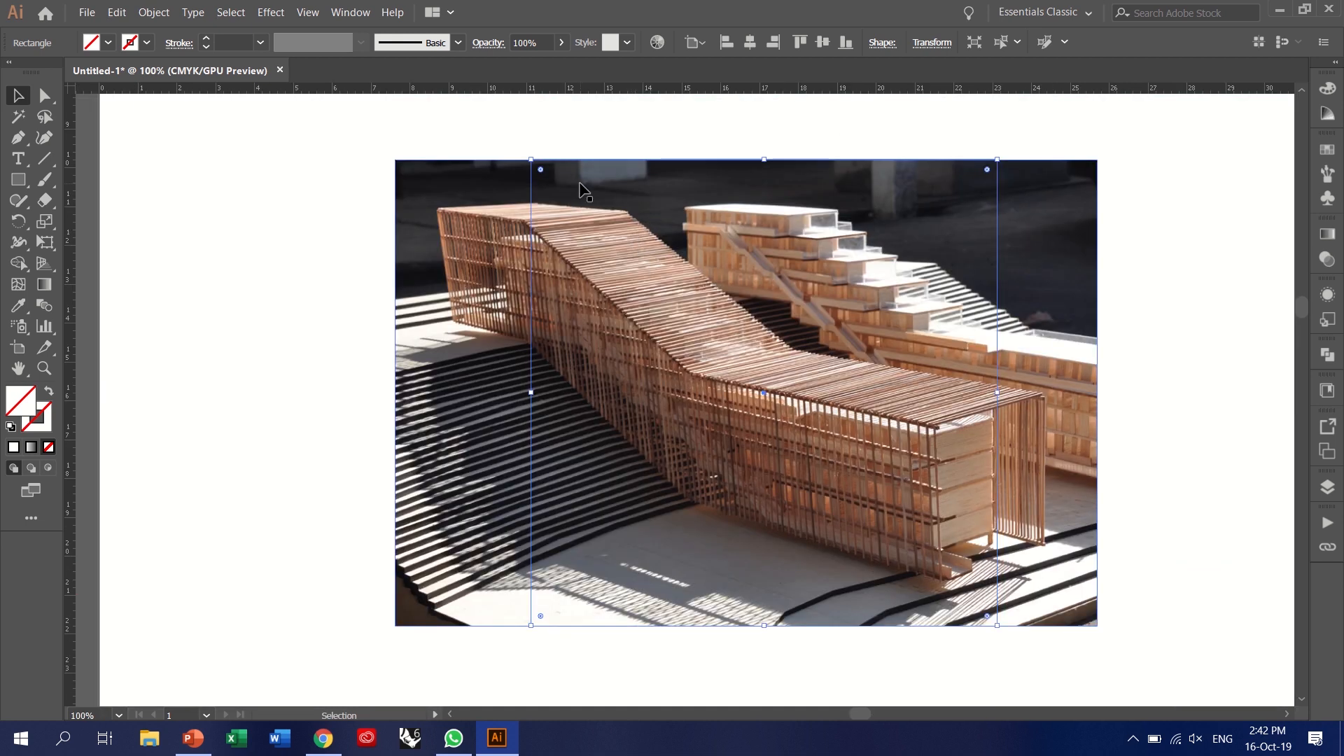
drag(647, 163, 724, 145)
- Make a clipping mask from the square and the photo, and move the cropped photo toward the artboard's left edge
drag(1159, 234, 888, 396)
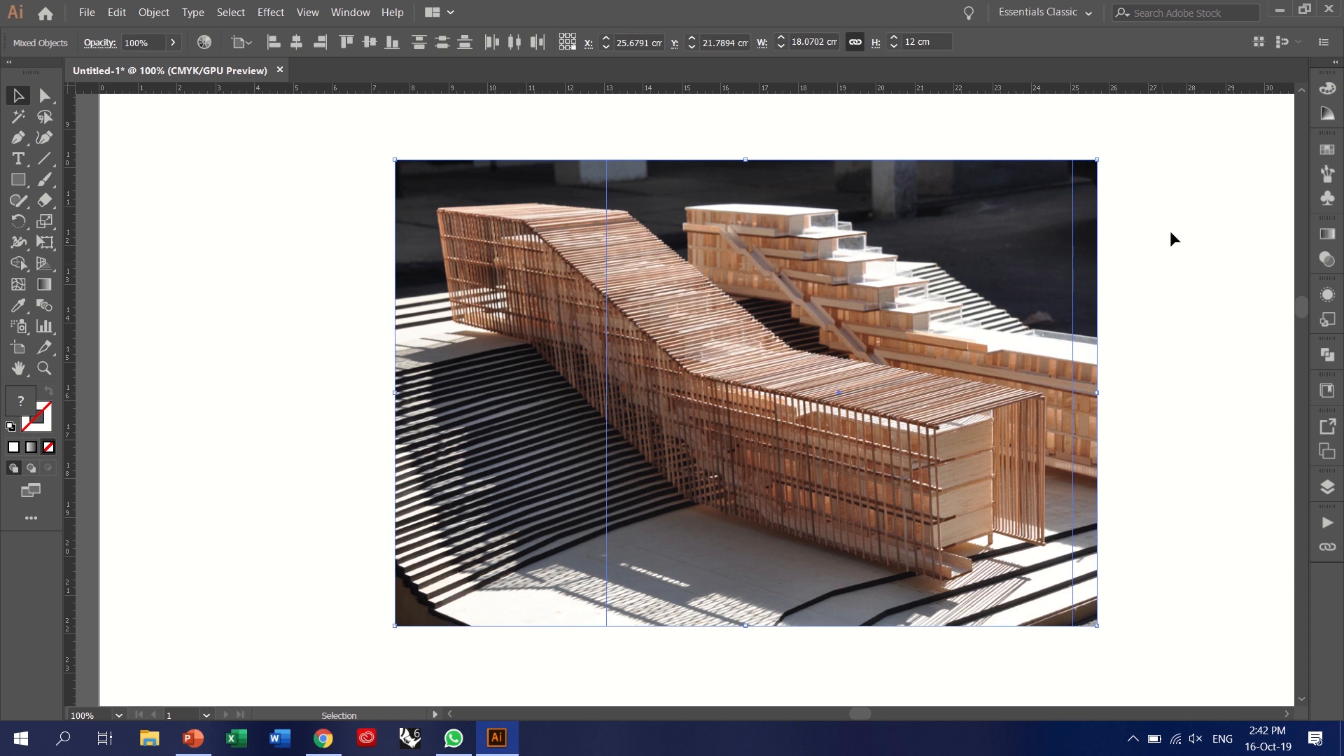
drag(1219, 189, 892, 363)
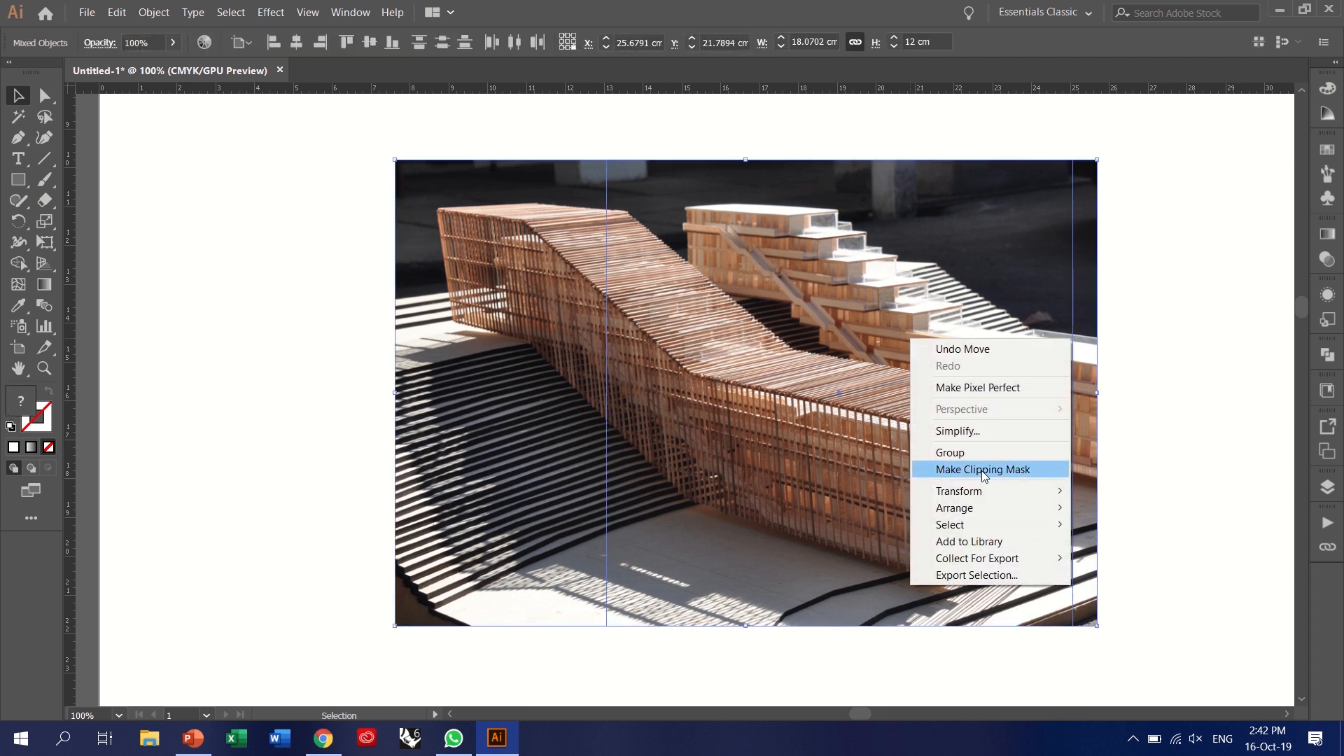
click(983, 470)
click(1136, 263)
scroll(770, 280, down, 3)
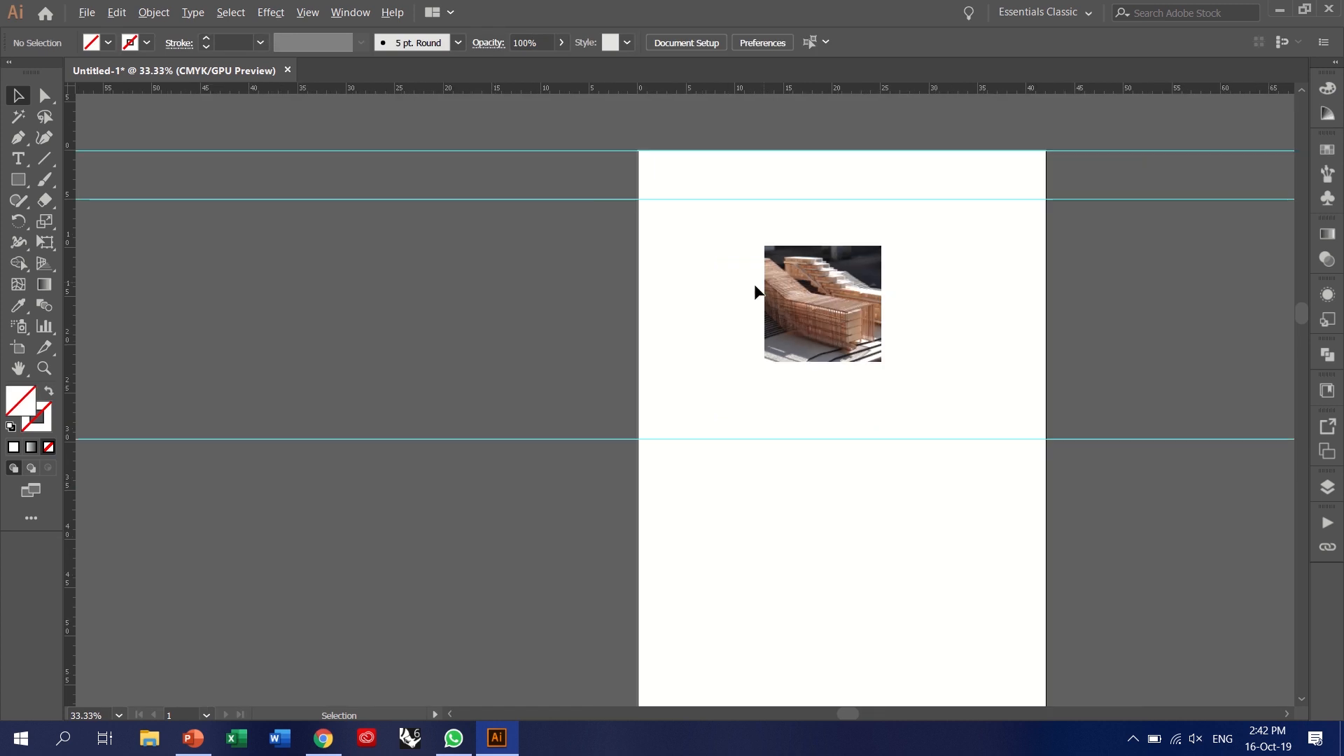
scroll(896, 300, up, 2)
click(741, 352)
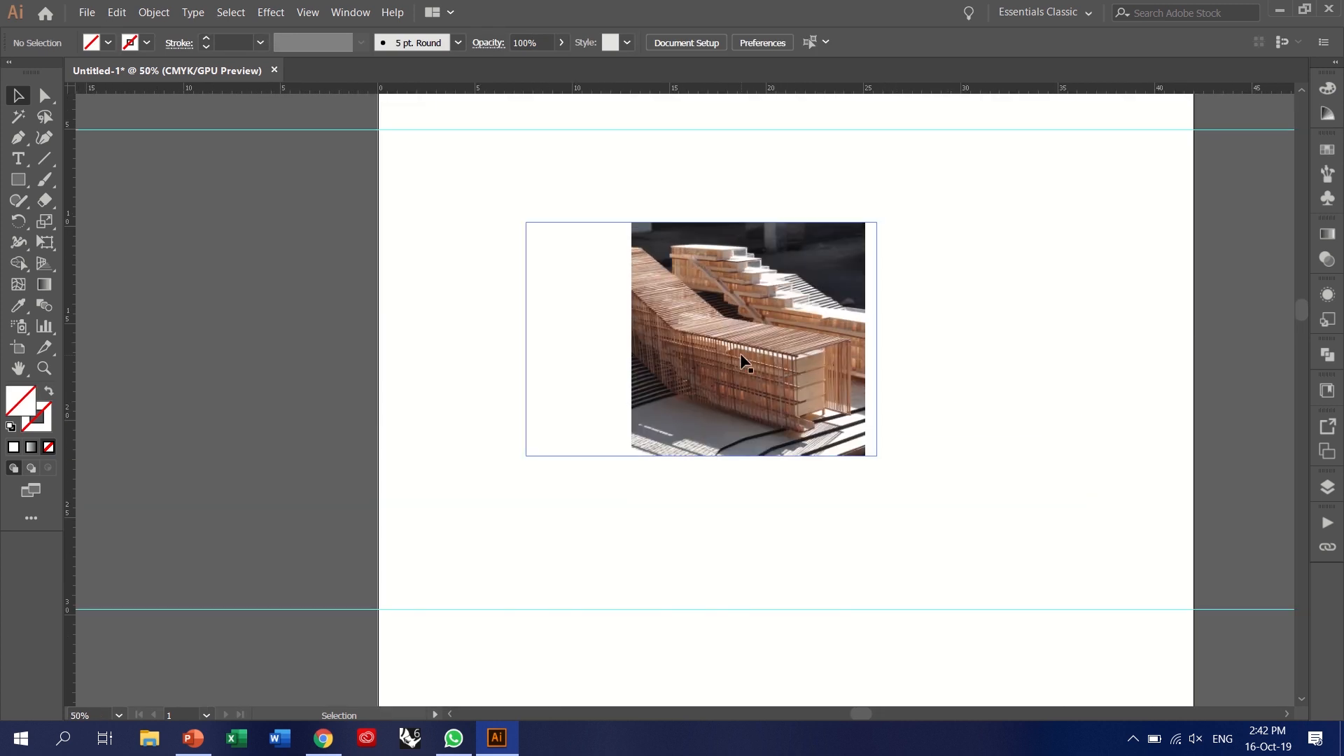
drag(777, 353, 600, 328)
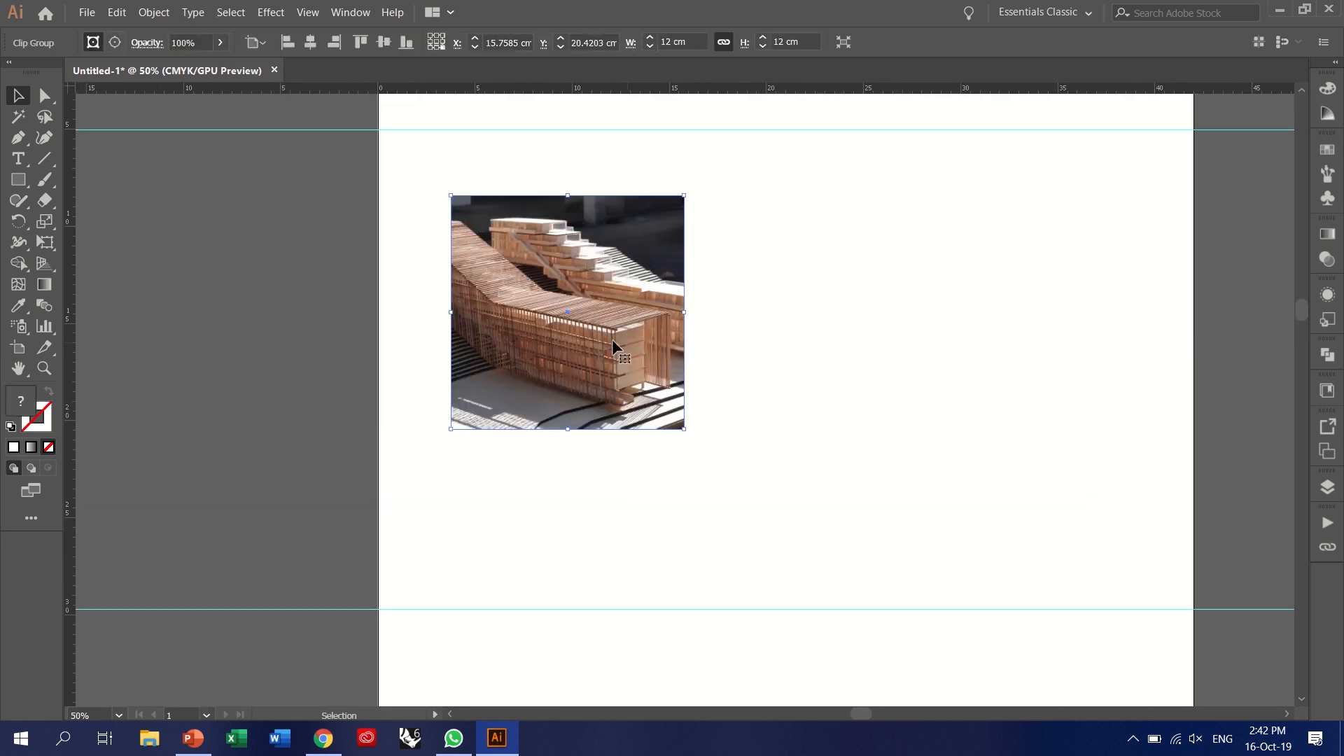
- Paste another copy of the model photo and place it below the cropped one, across the second section's guide
key(ctrl+v)
drag(817, 321, 943, 513)
scroll(809, 279, down, 3)
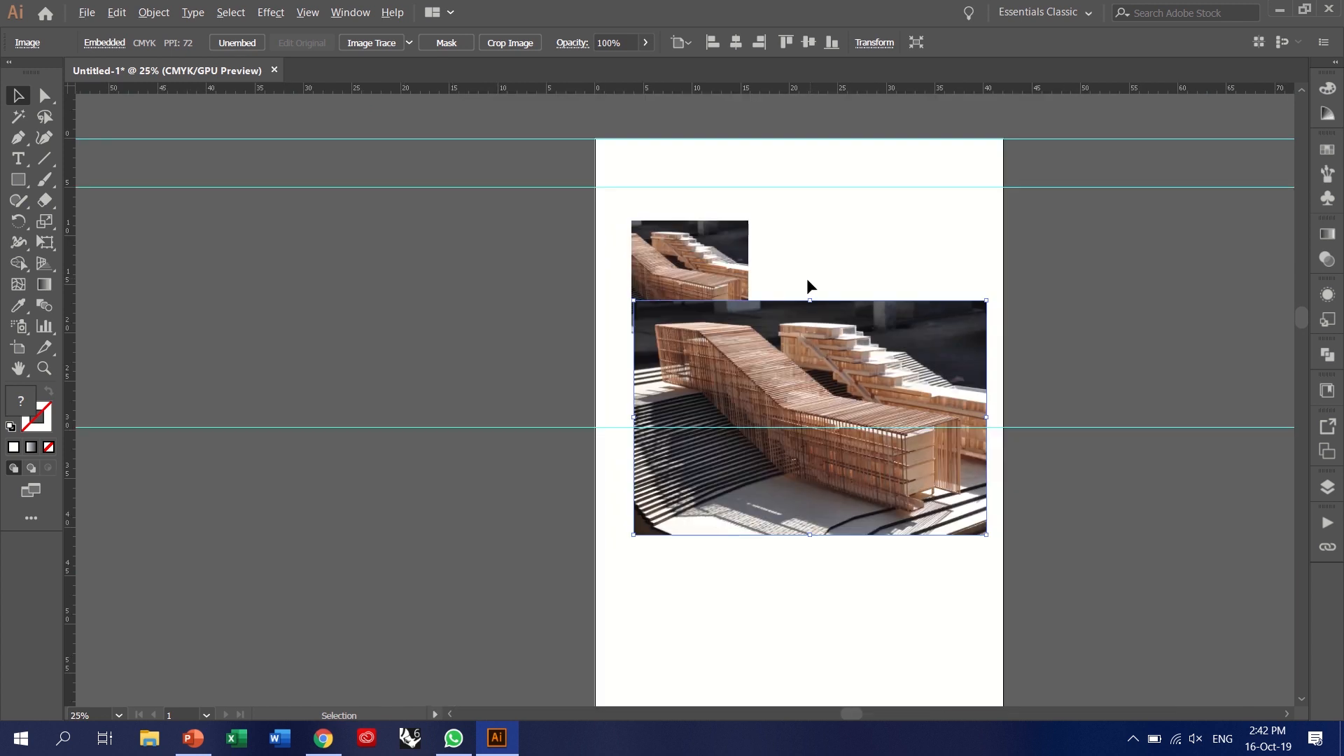
scroll(806, 278, down, 3)
scroll(783, 328, up, 4)
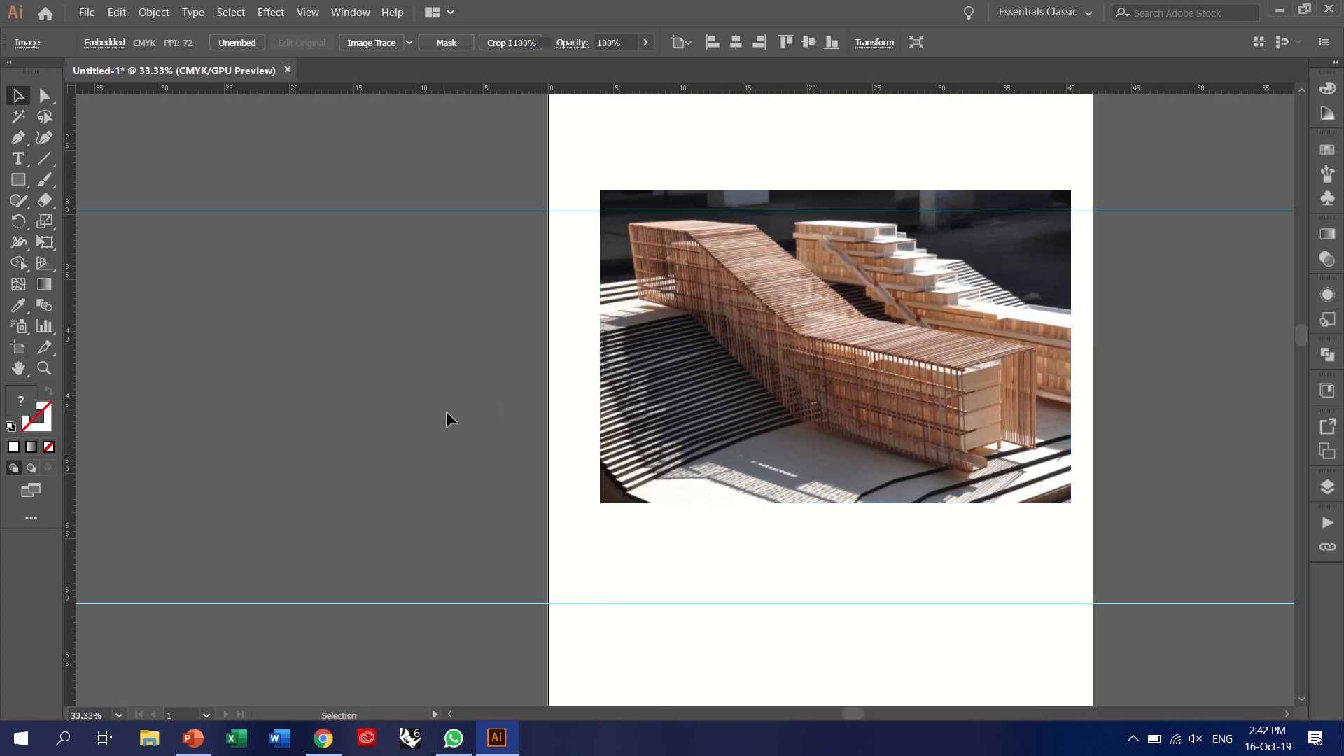
click(447, 410)
- Draw a closed irregular shape with straight and curved sides beside the artboard using the Pen tool
click(20, 138)
click(207, 268)
click(142, 323)
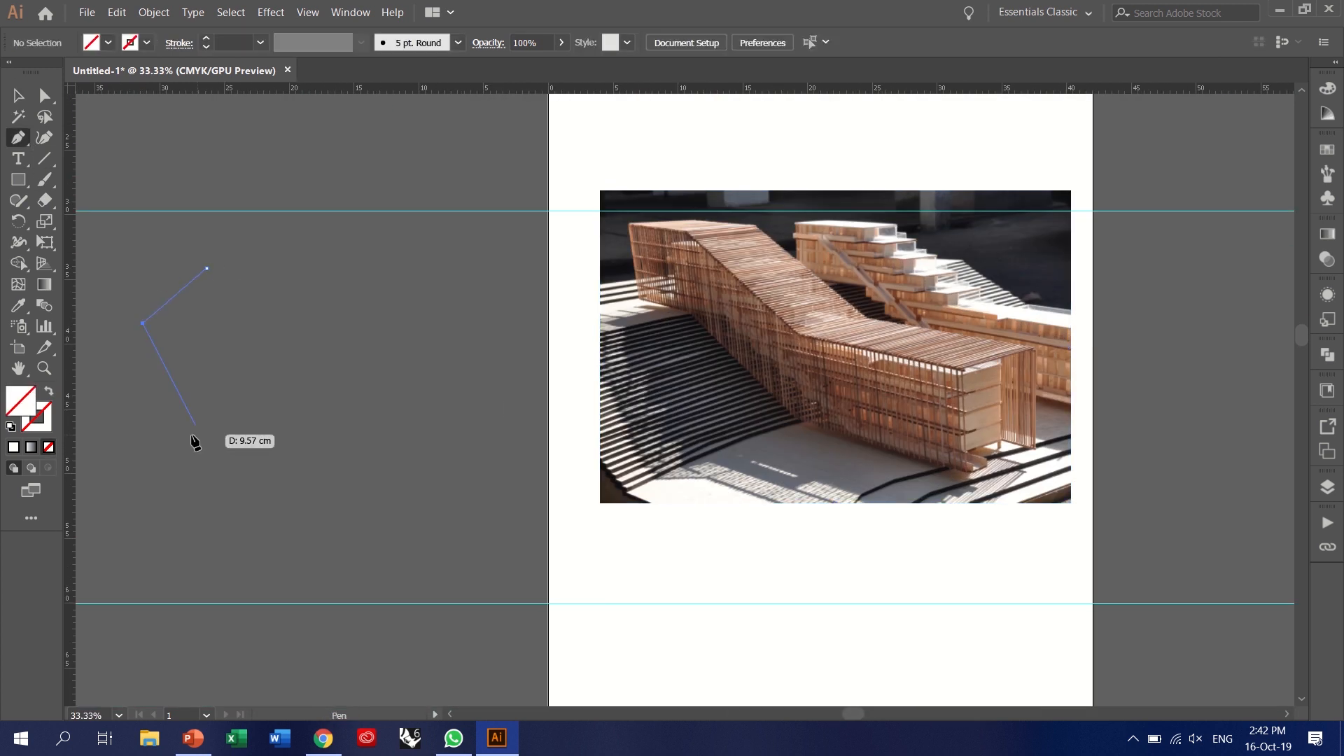
drag(190, 435, 273, 413)
click(329, 313)
click(378, 263)
click(258, 233)
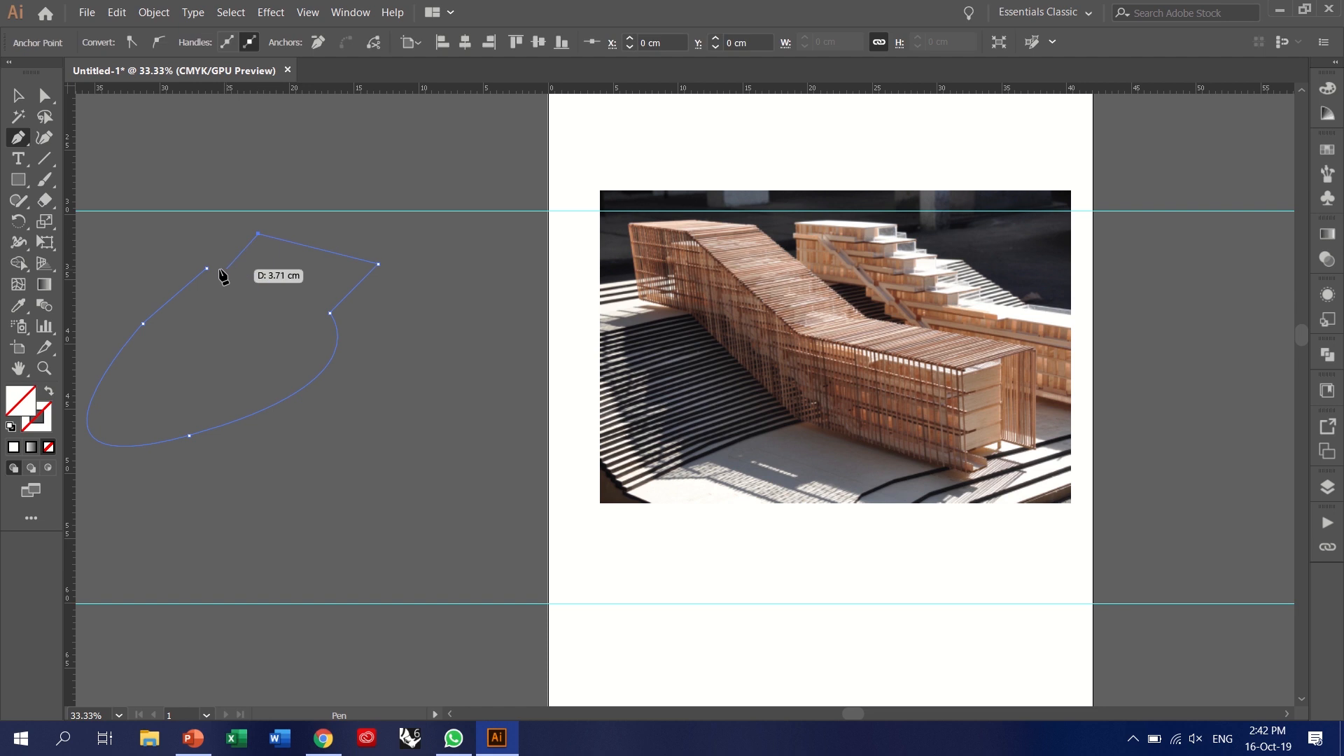
click(207, 268)
- Place the irregular shape over the large photo and clip the photo to it with a clipping mask
key(v)
drag(350, 292, 977, 288)
shift+click(1021, 355)
right_click(1035, 342)
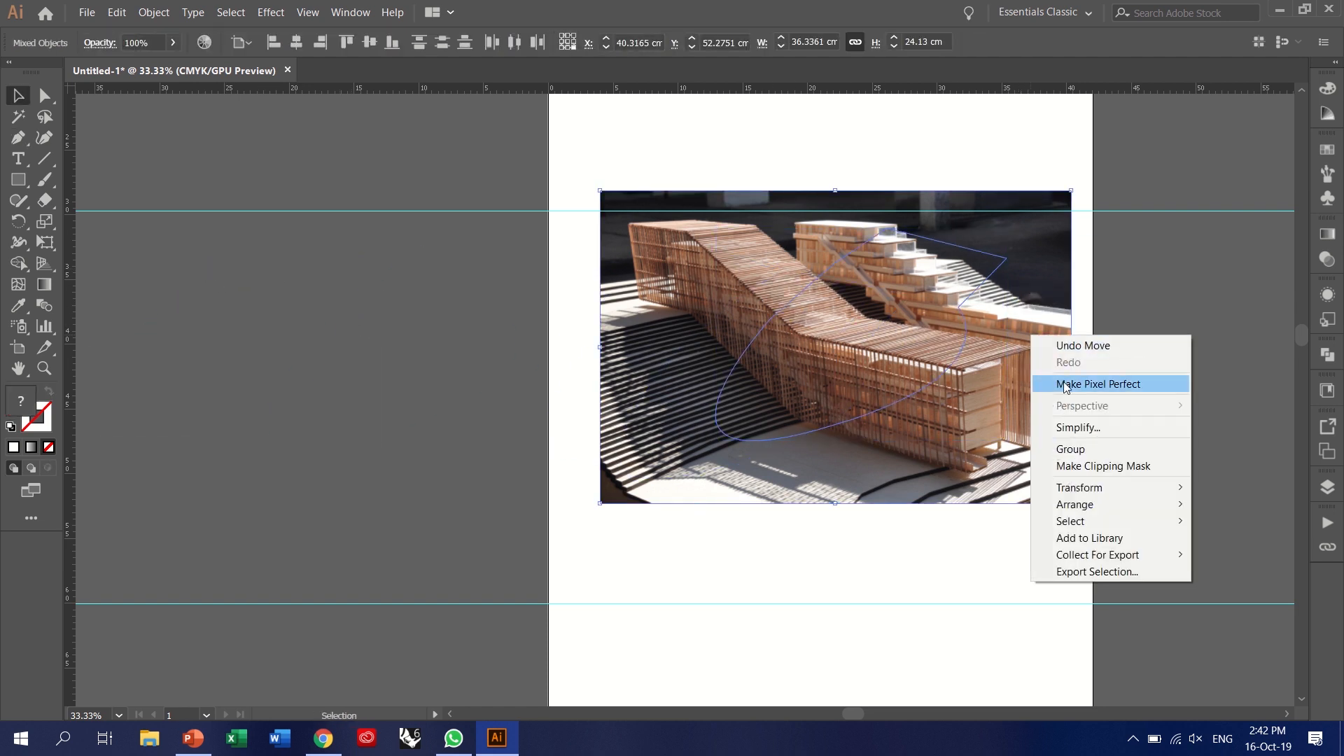
click(1071, 462)
click(862, 463)
- Delete the irregularly clipped photo
scroll(858, 425, up, 1)
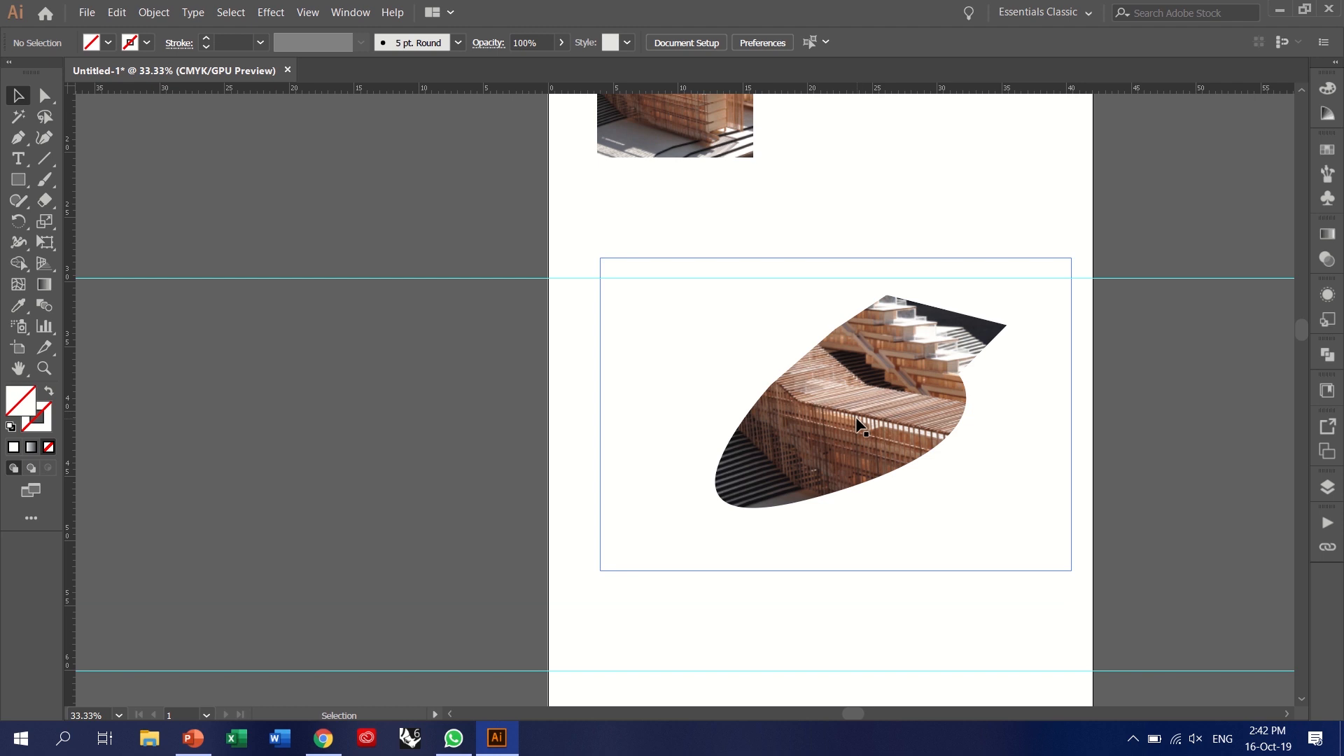
scroll(857, 424, down, 1)
scroll(939, 301, up, 1)
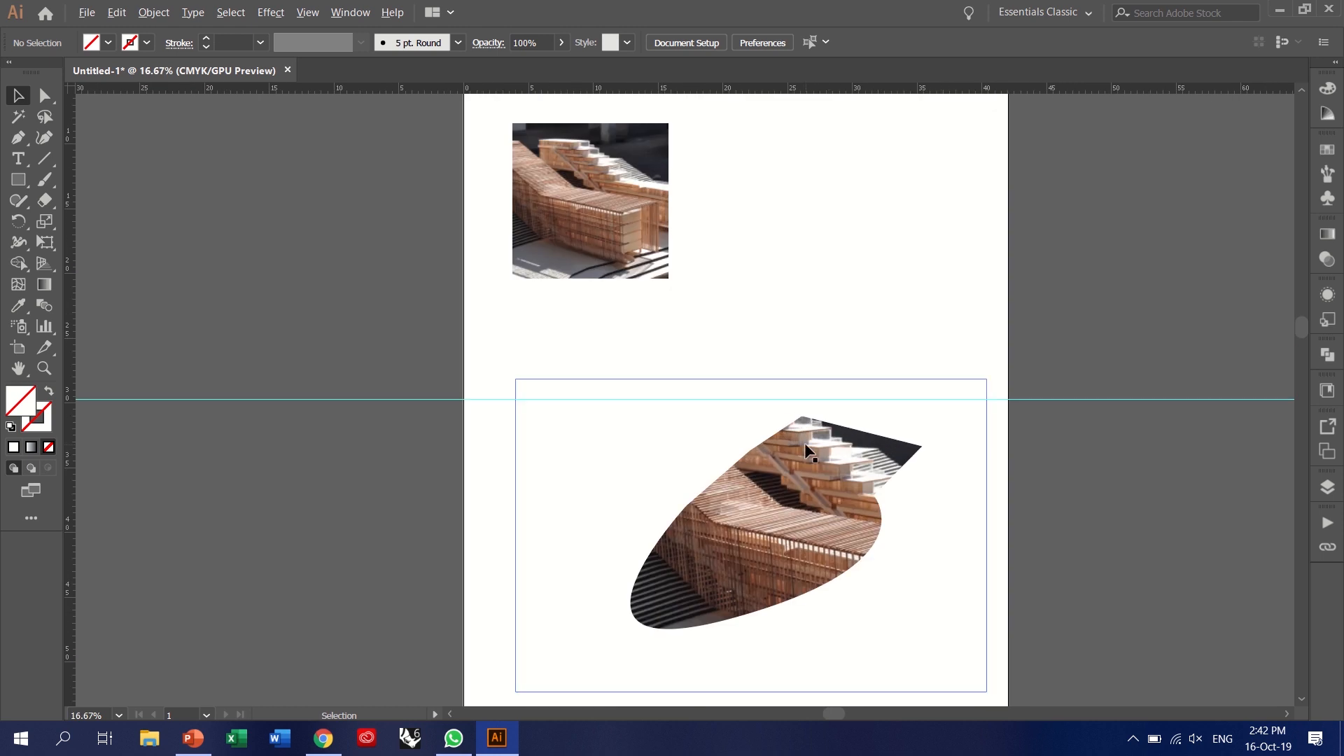
click(744, 473)
key(Delete)
- Move the 12 cm square photo horizontally toward the middle of the artboard and deselect it
scroll(728, 406, up, 3)
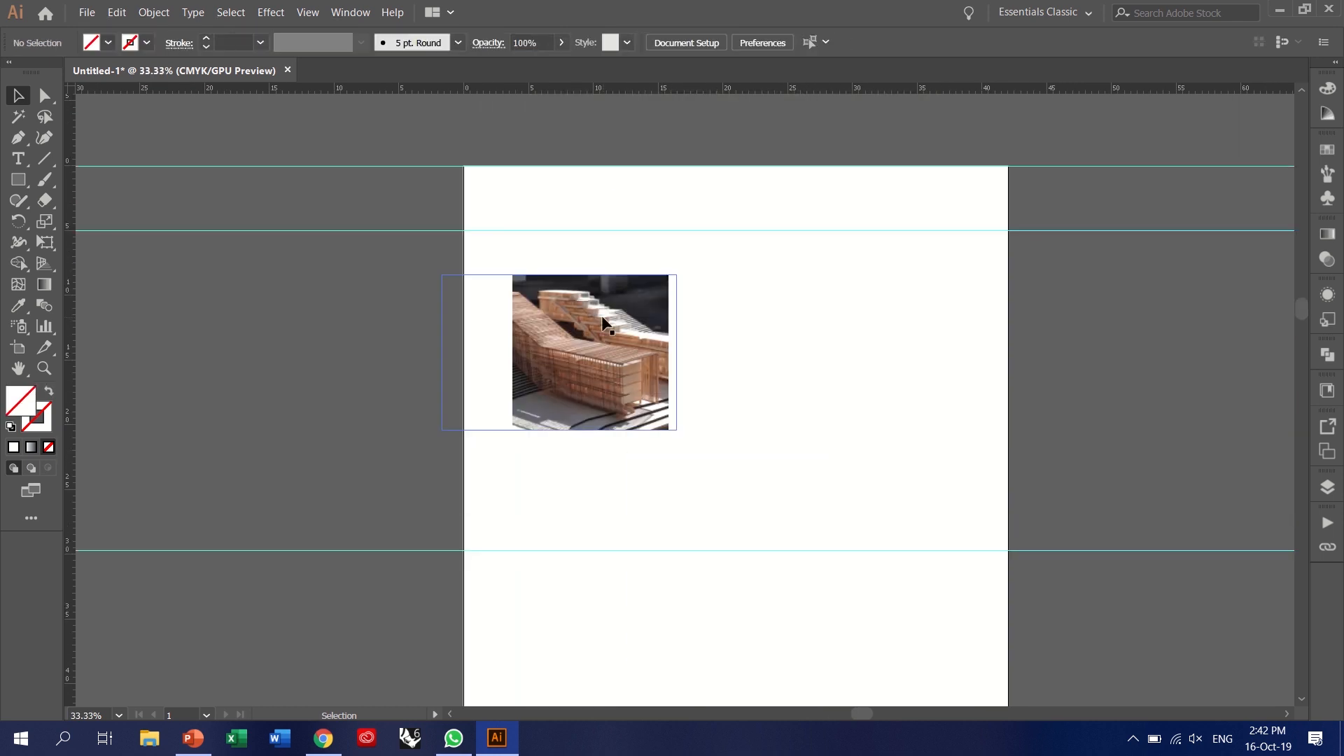
drag(604, 323, 721, 324)
click(520, 449)
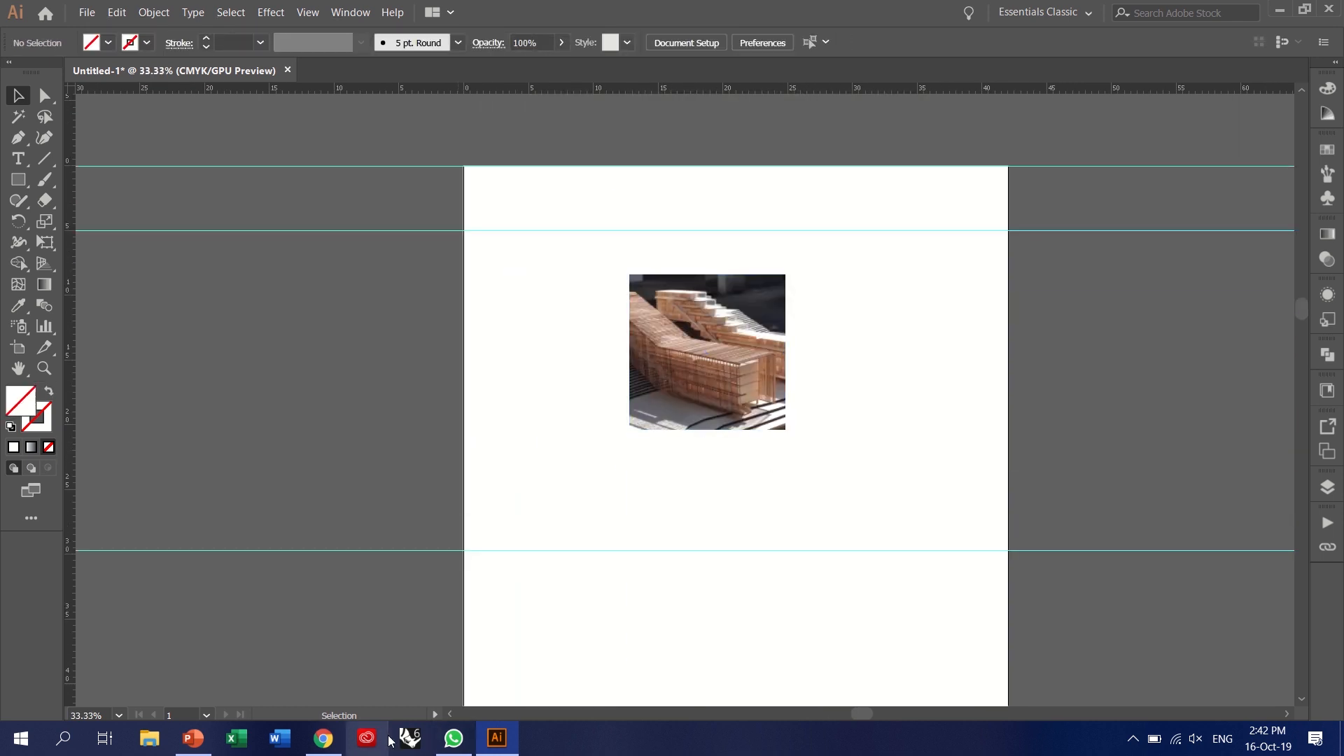
- Review the whiteboard layout sketch in WhatsApp and return to Illustrator
click(322, 738)
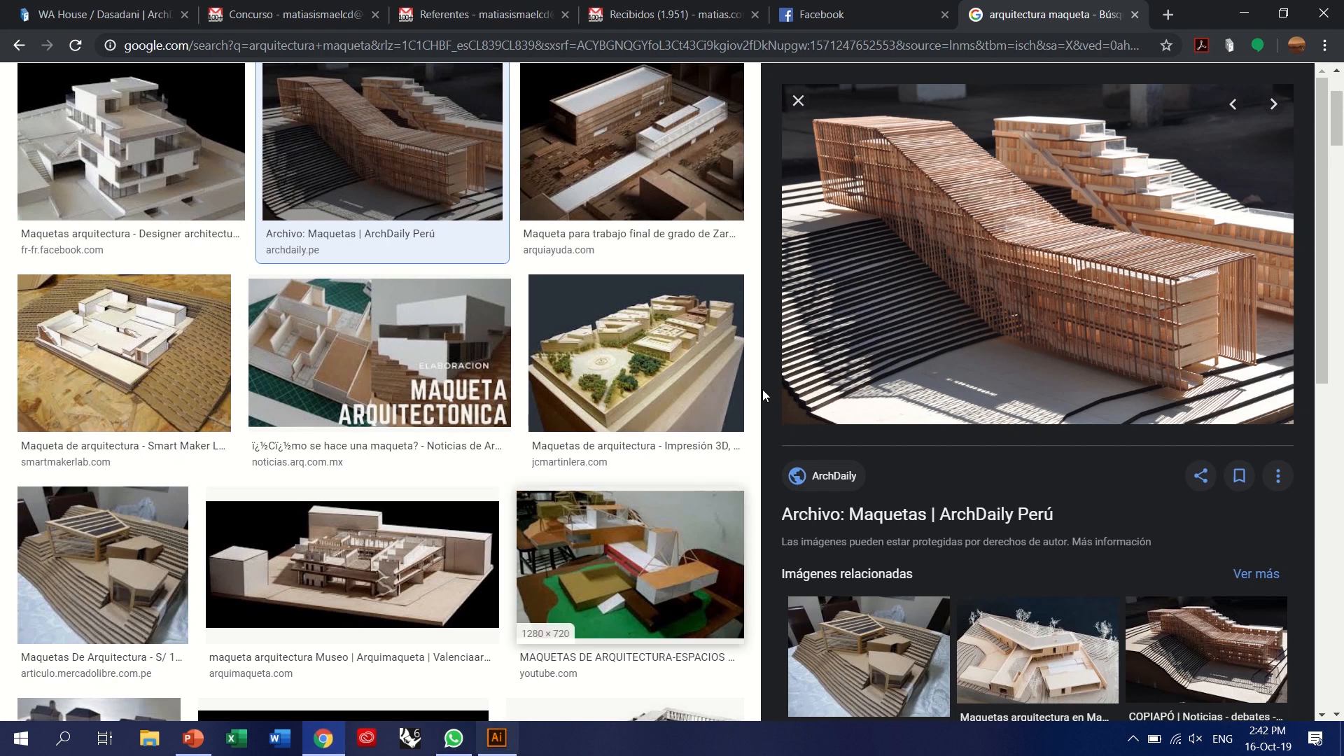
click(453, 738)
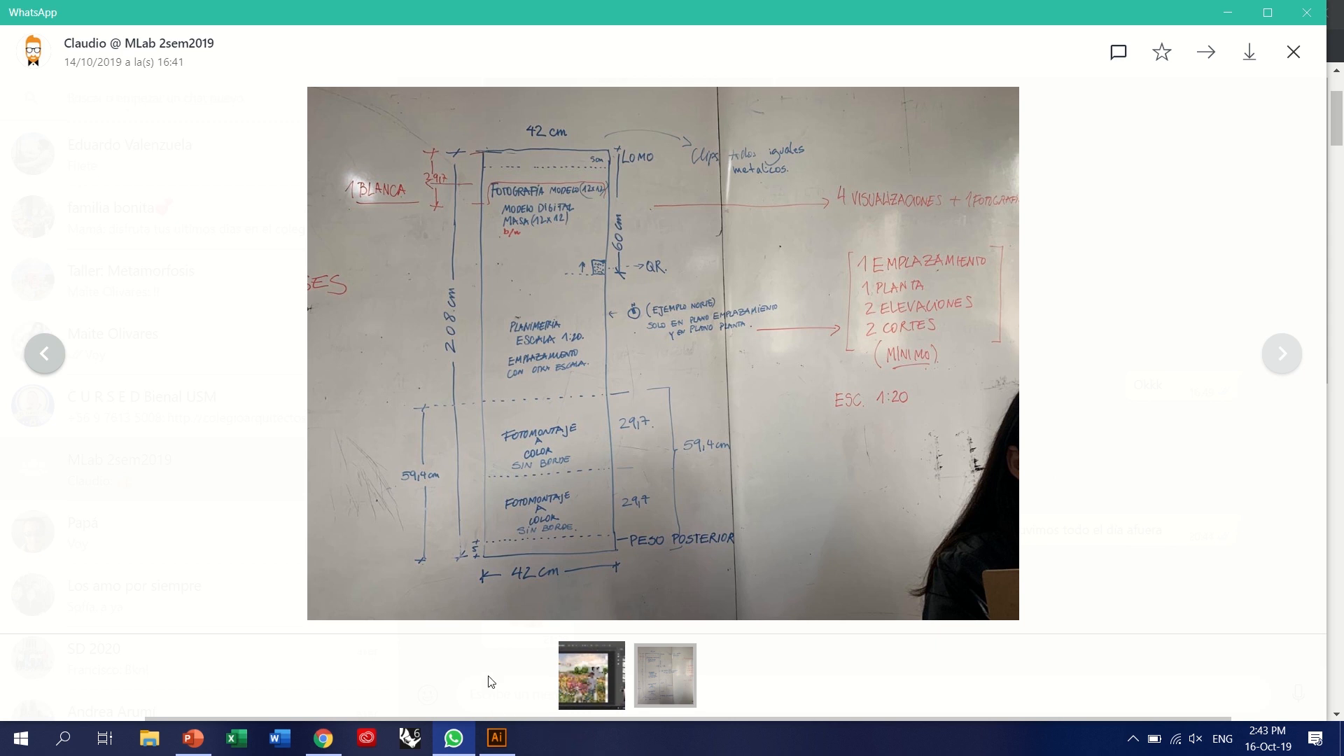
click(497, 738)
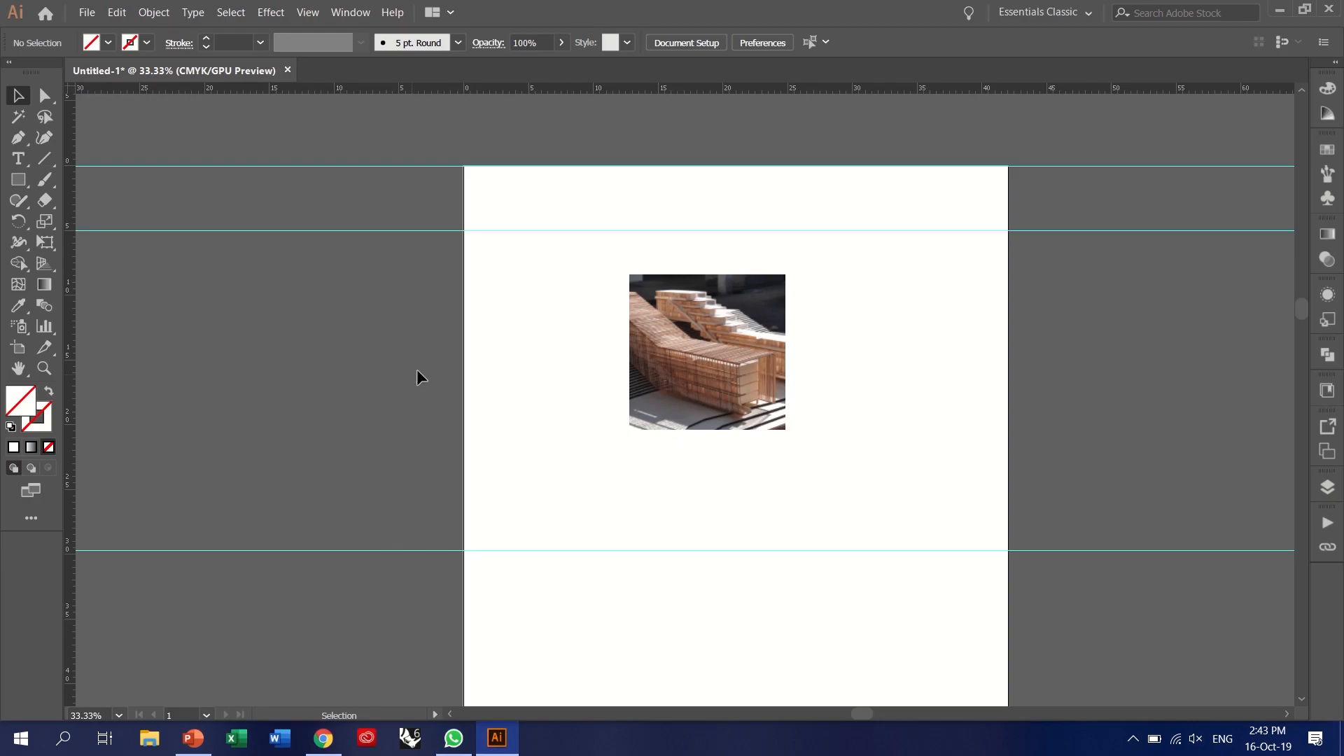
- Paste the model photo at the artboard's left edge in the upper photomontage section and enlarge it to fill the height between the guides
scroll(569, 236, down, 5)
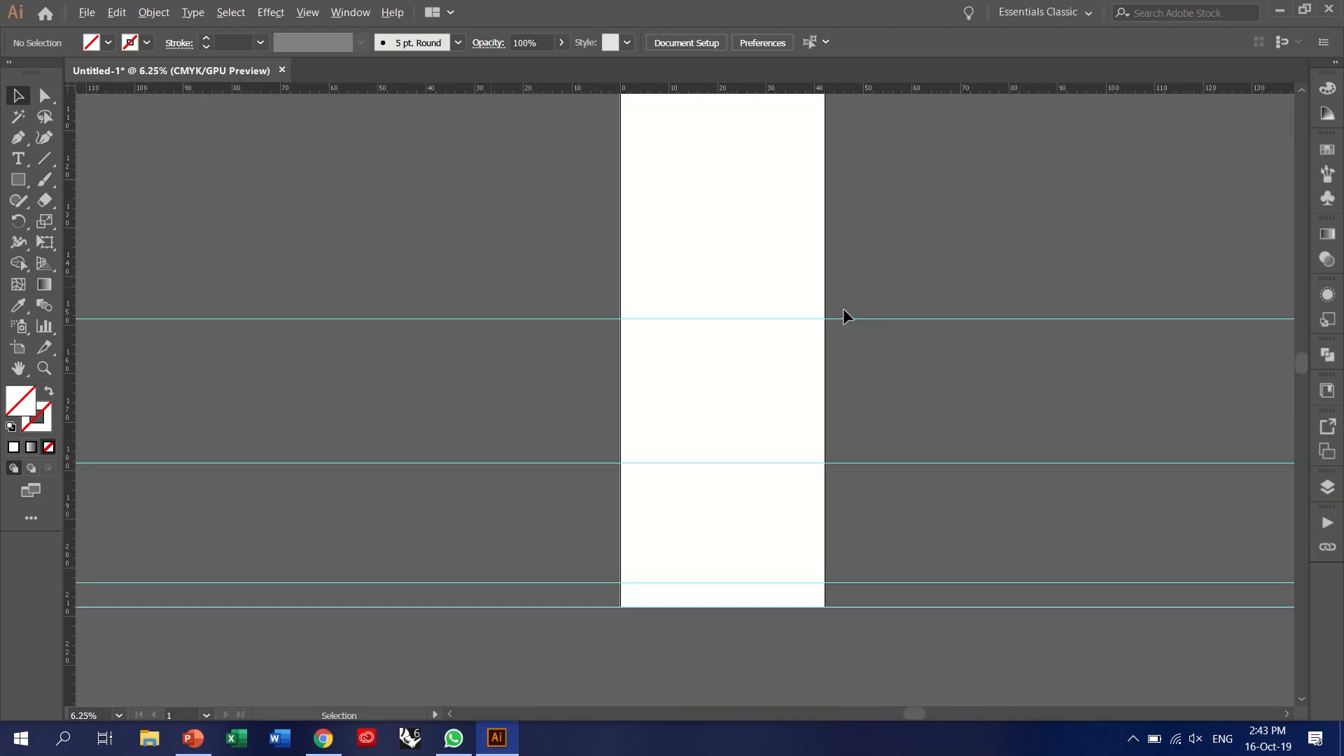
scroll(843, 317, up, 2)
key(ctrl+v)
drag(595, 334, 556, 380)
click(394, 381)
drag(763, 524, 863, 581)
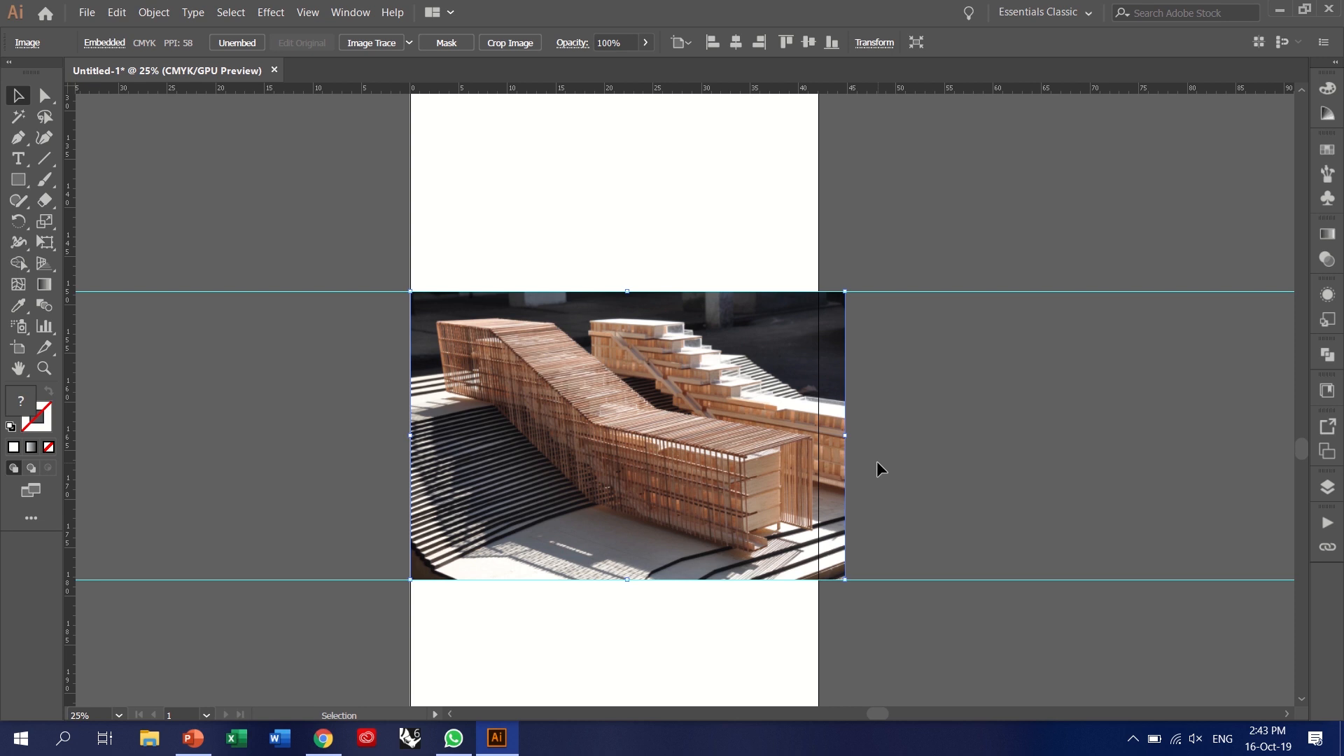
- Shift the enlarged photo horizontally so it overhangs both sides of the artboard about equally
click(877, 461)
drag(682, 396, 651, 397)
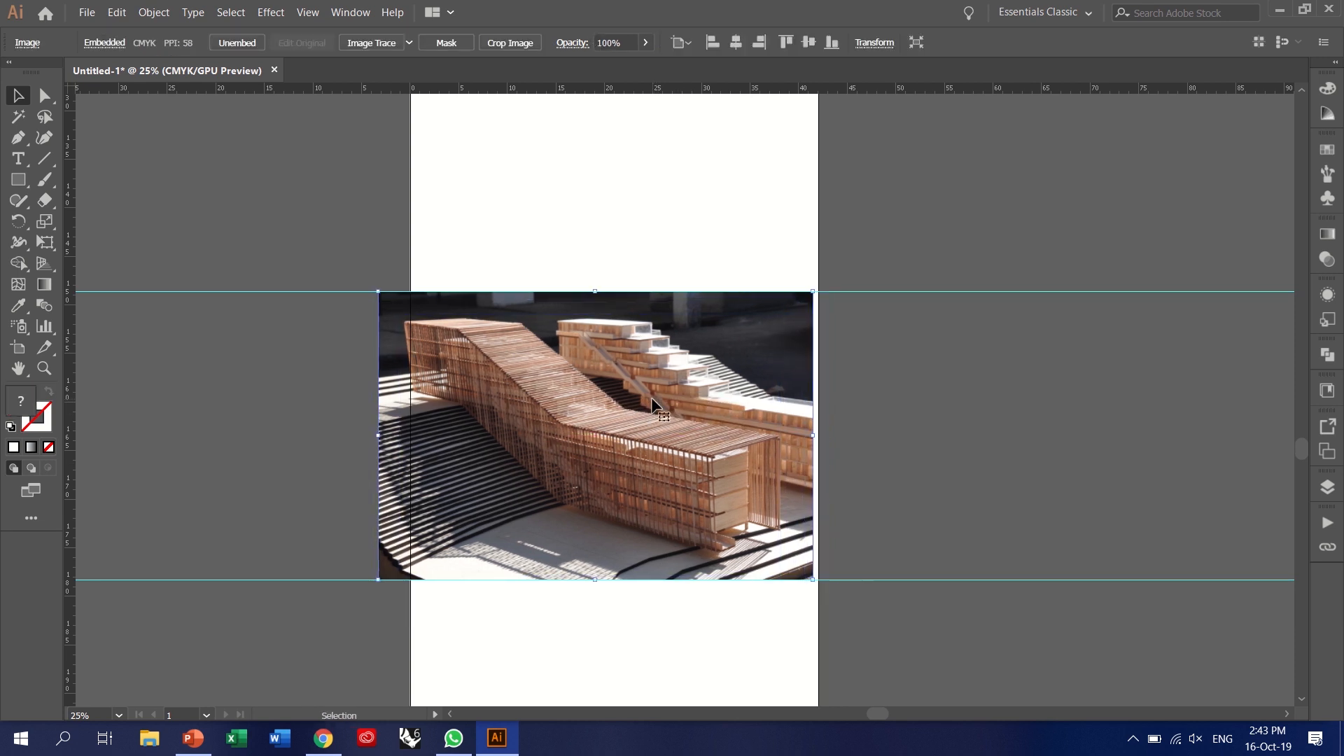
key(Right)
key(Right)
key(Right)
key(shift+Right)
key(shift+Right)
key(shift+Right)
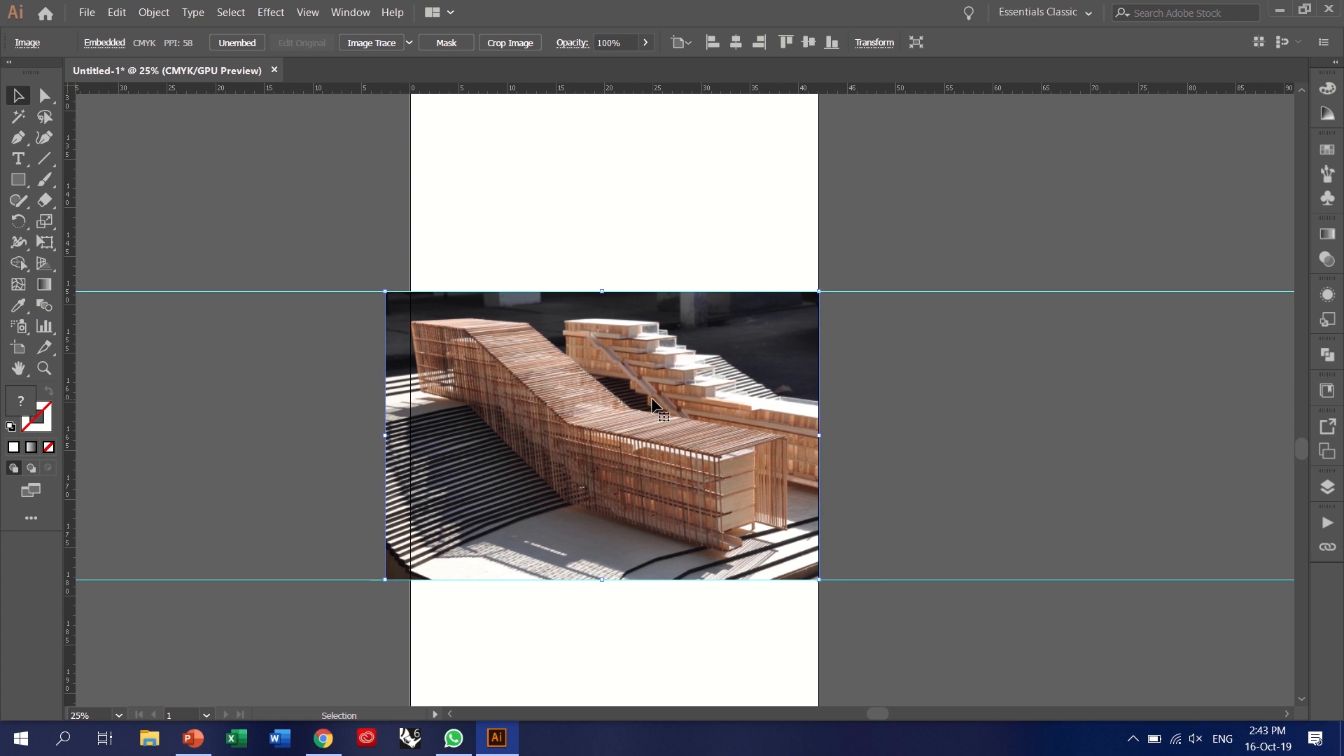
key(shift+Right)
key(shift+Right)
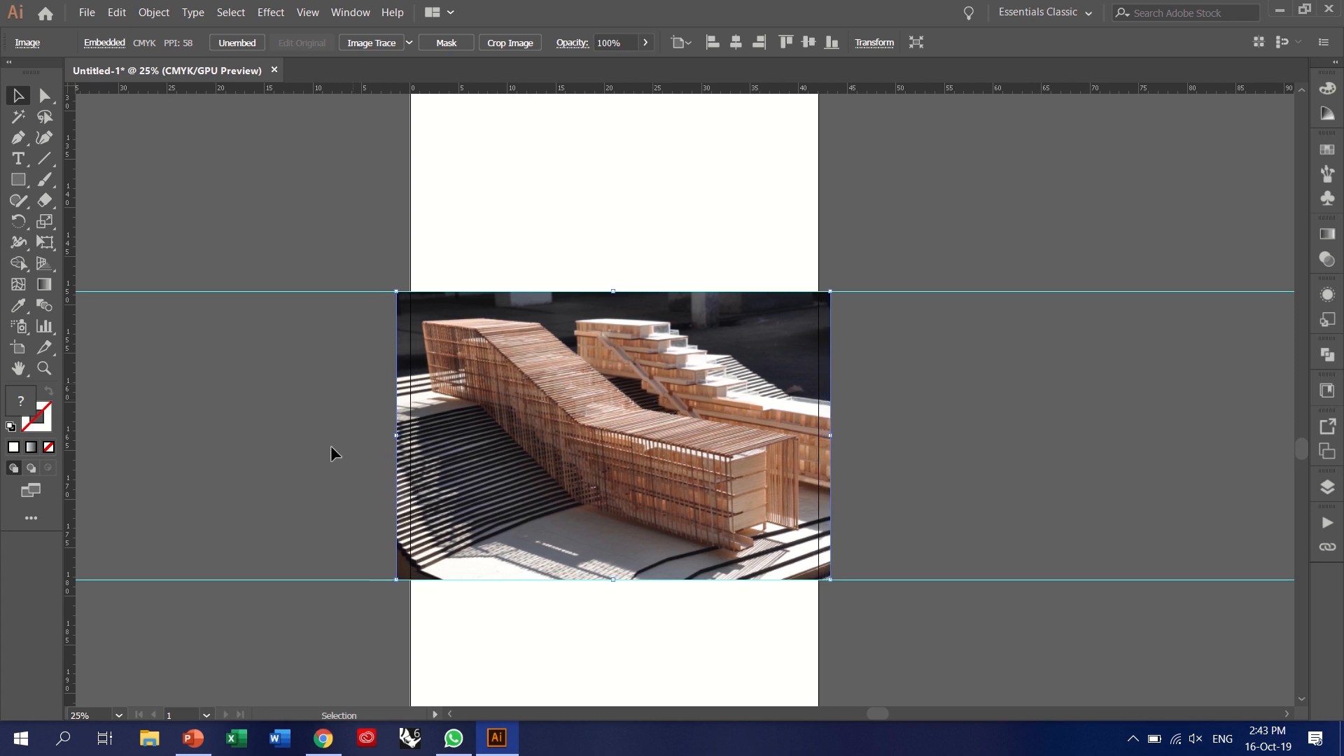
- Draw a rectangle over the enlarged photo spanning the artboard's width between the two guides
click(297, 480)
click(19, 179)
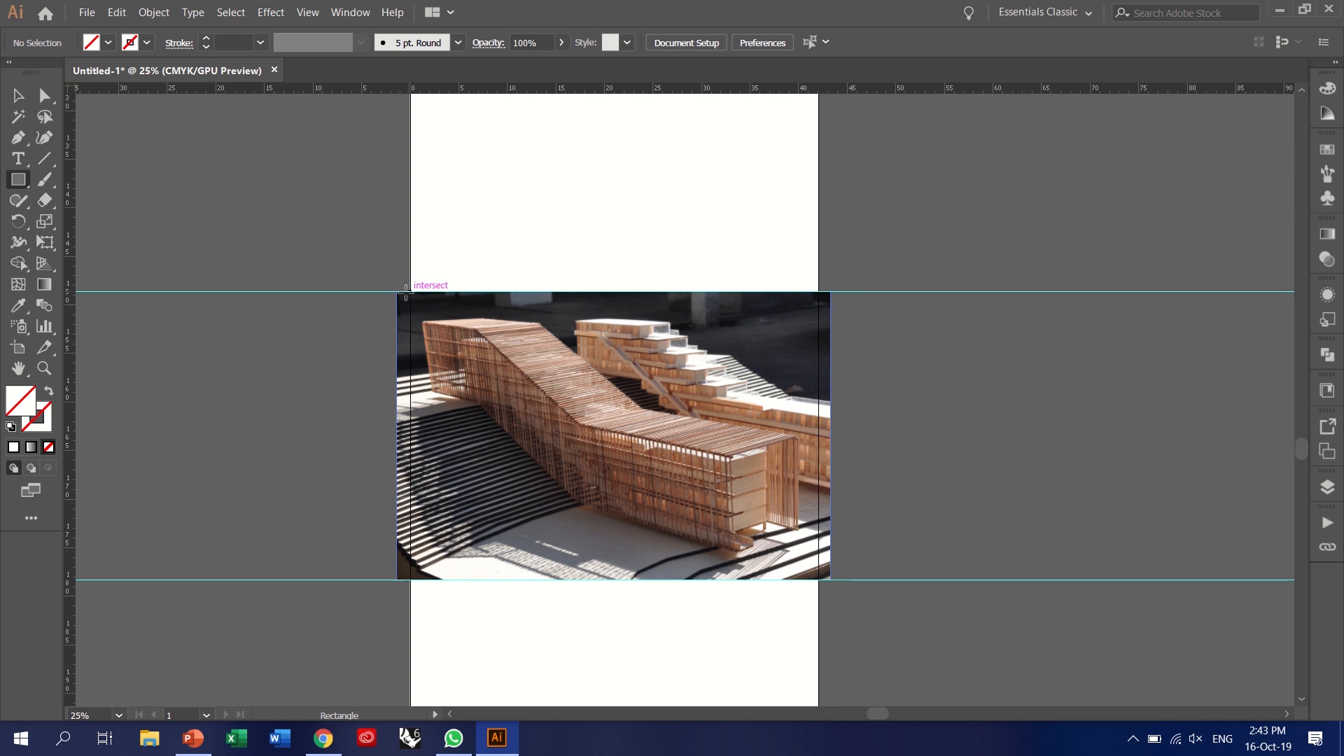
drag(409, 288, 817, 580)
key(v)
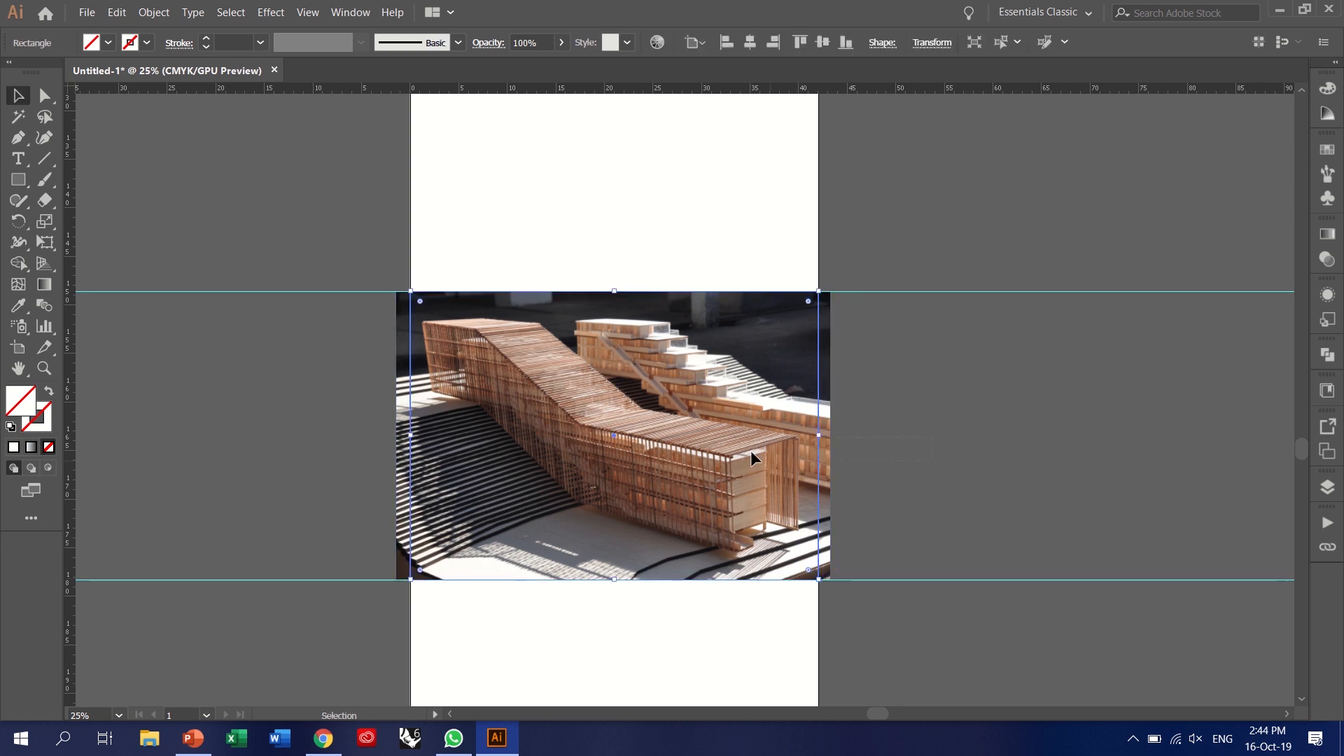
- Make a clipping mask from the rectangle so the enlarged photo is cropped to the artboard's width
key(ctrl+a)
right_click(729, 429)
click(806, 559)
click(886, 417)
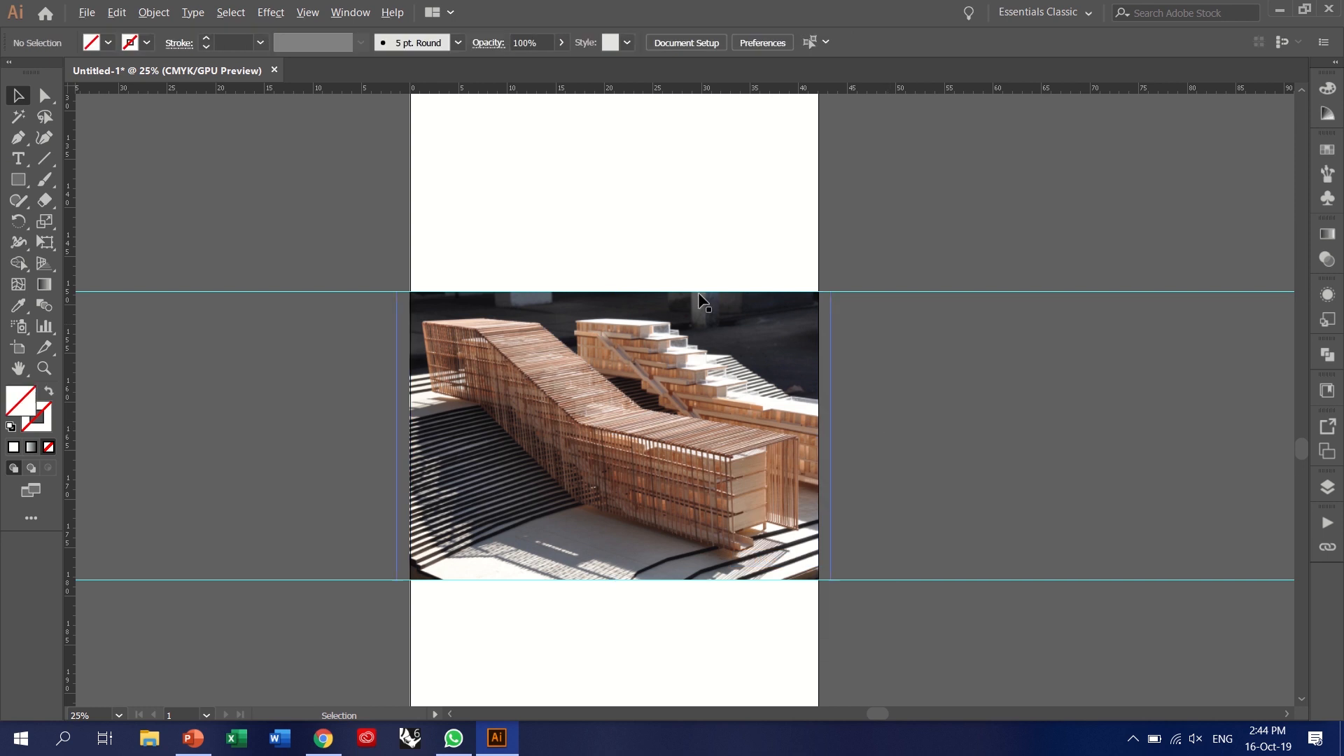
- Duplicate the clipped photo straight down so the copy's lower edge meets the artboard's bottom
key(ctrl+minus)
key(ctrl+minus)
key(ctrl+minus)
scroll(726, 343, up, 3)
scroll(575, 649, up, 1)
scroll(562, 633, down, 2)
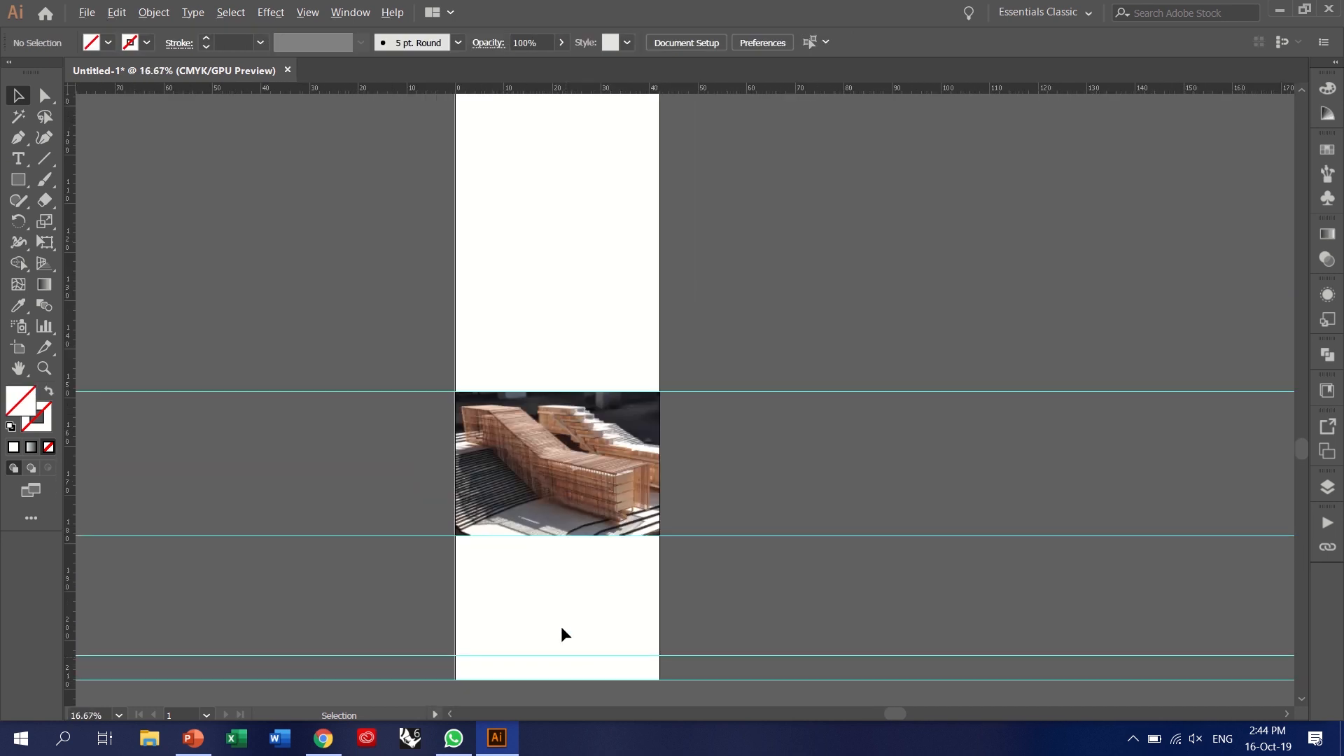
scroll(559, 693, up, 1)
scroll(559, 697, up, 2)
drag(587, 367, 596, 602)
scroll(587, 343, down, 1)
scroll(551, 600, up, 2)
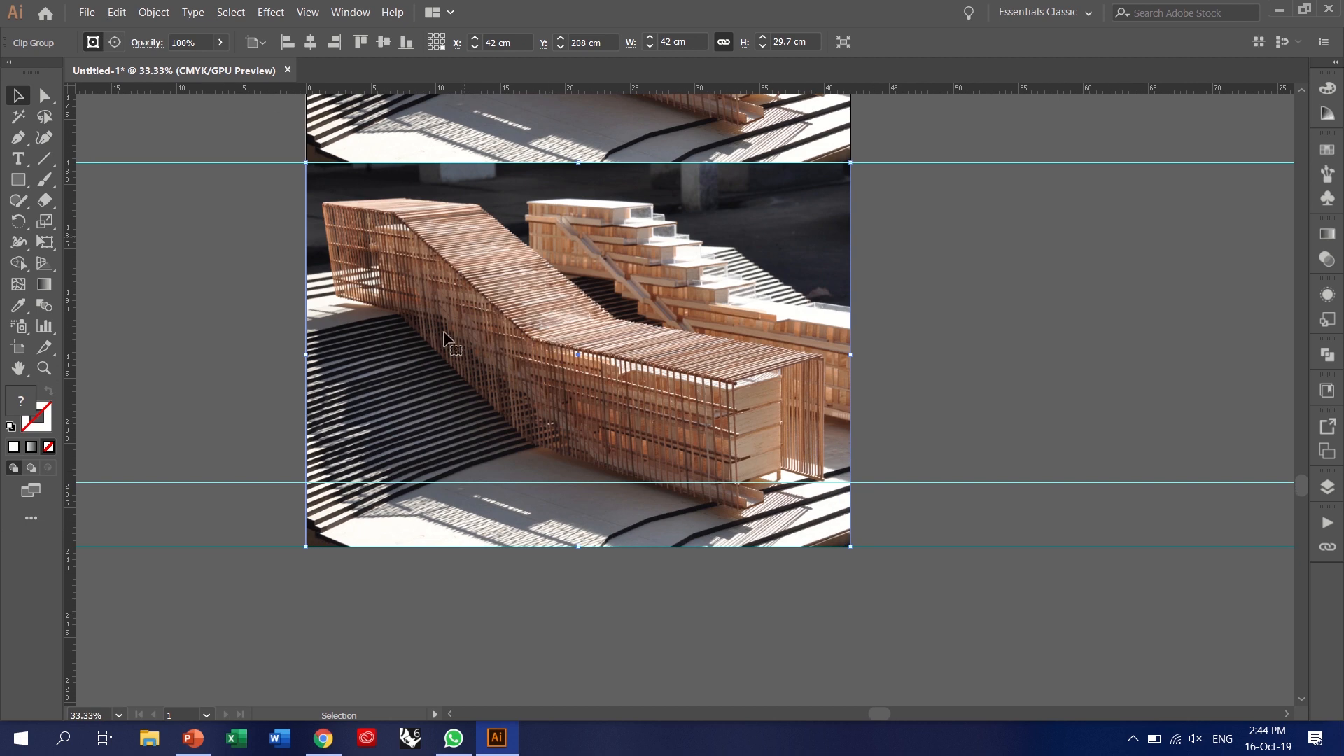
scroll(601, 240, down, 1)
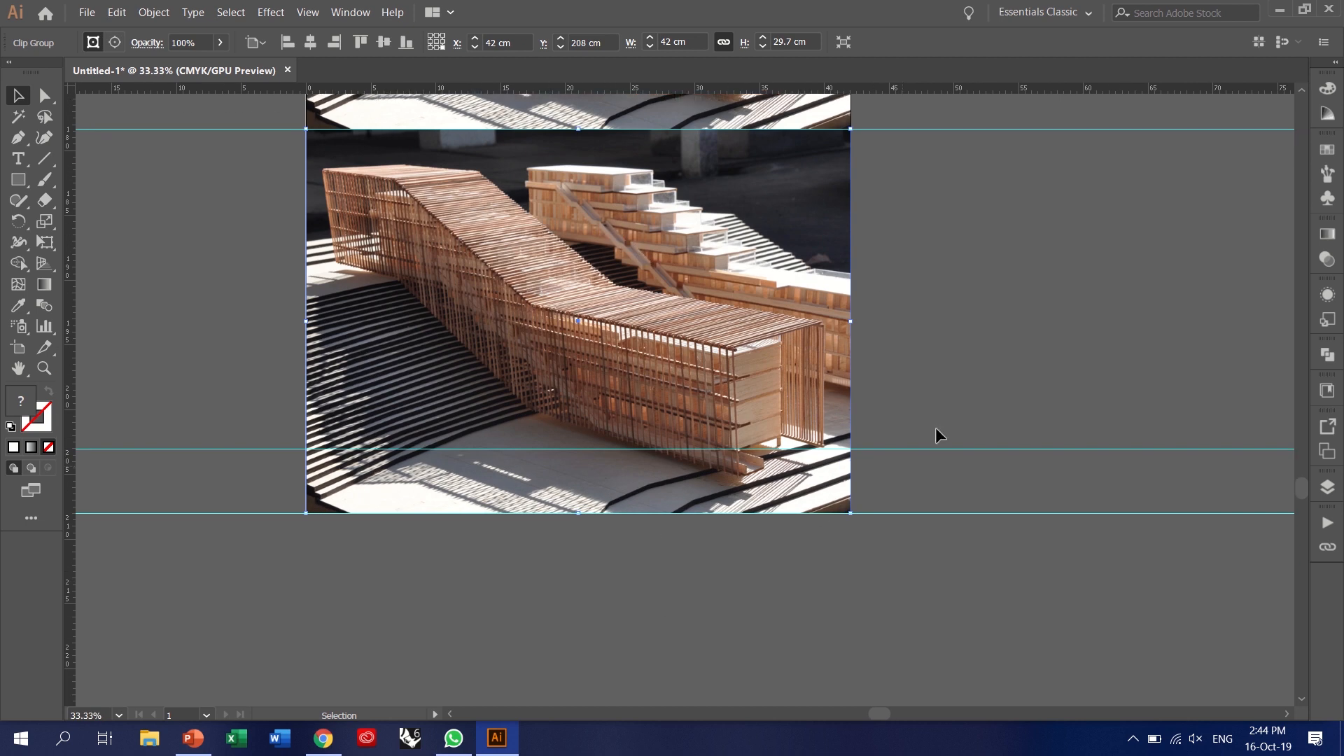
click(956, 287)
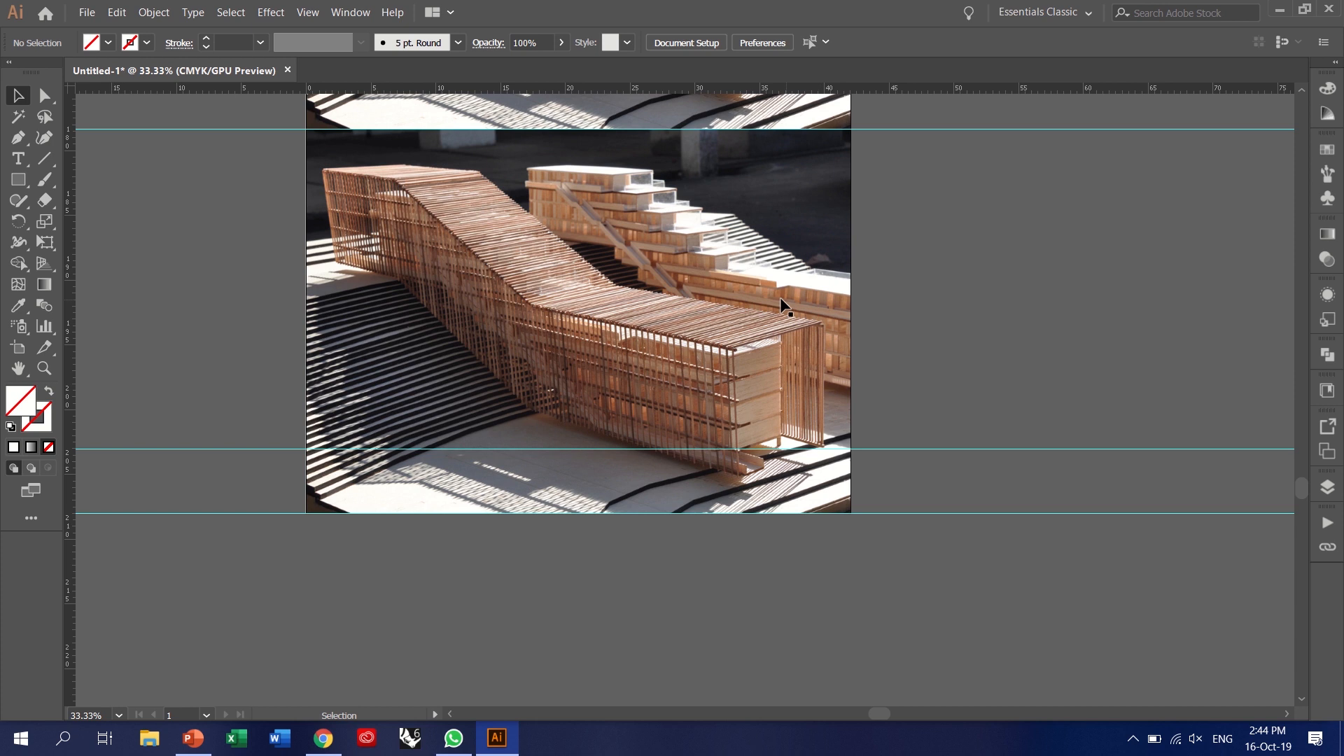
- Move the clipped photo copy down off the artboard, into the empty canvas beneath it
click(36, 98)
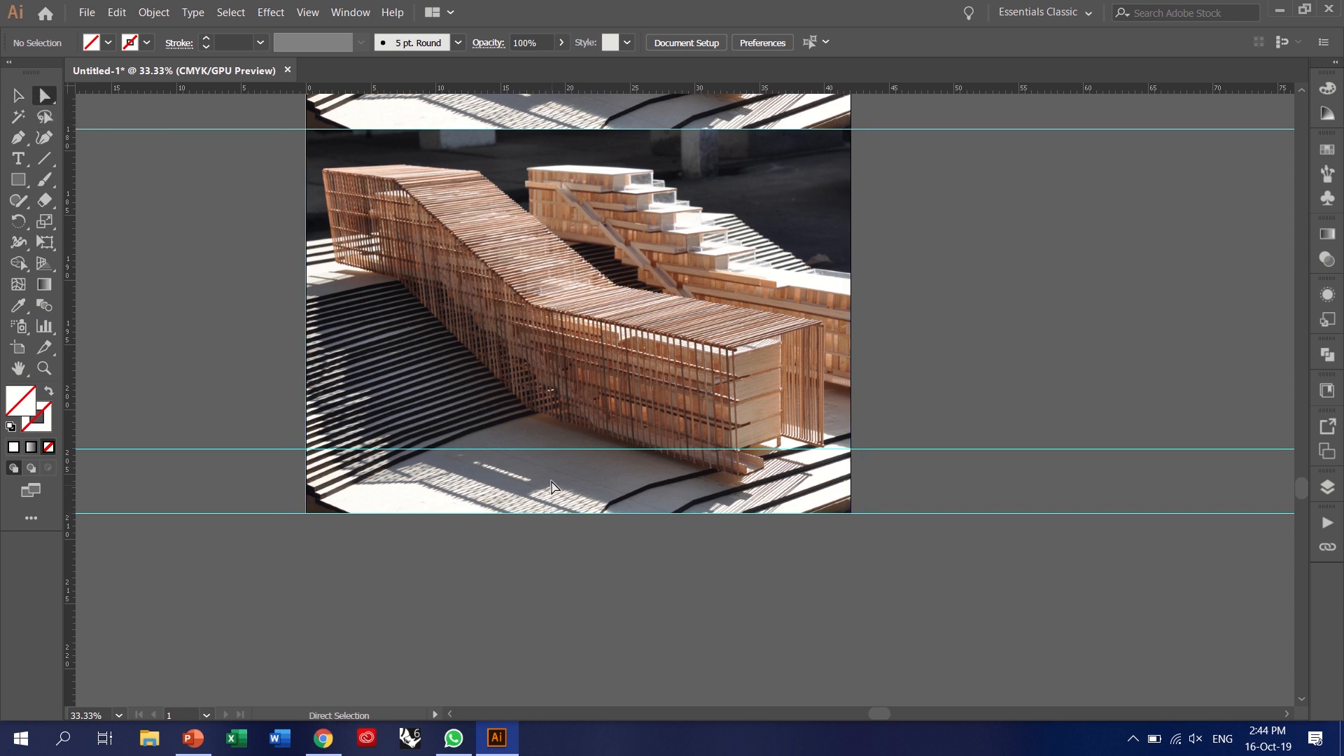
click(545, 445)
click(1027, 275)
scroll(846, 256, down, 2)
key(v)
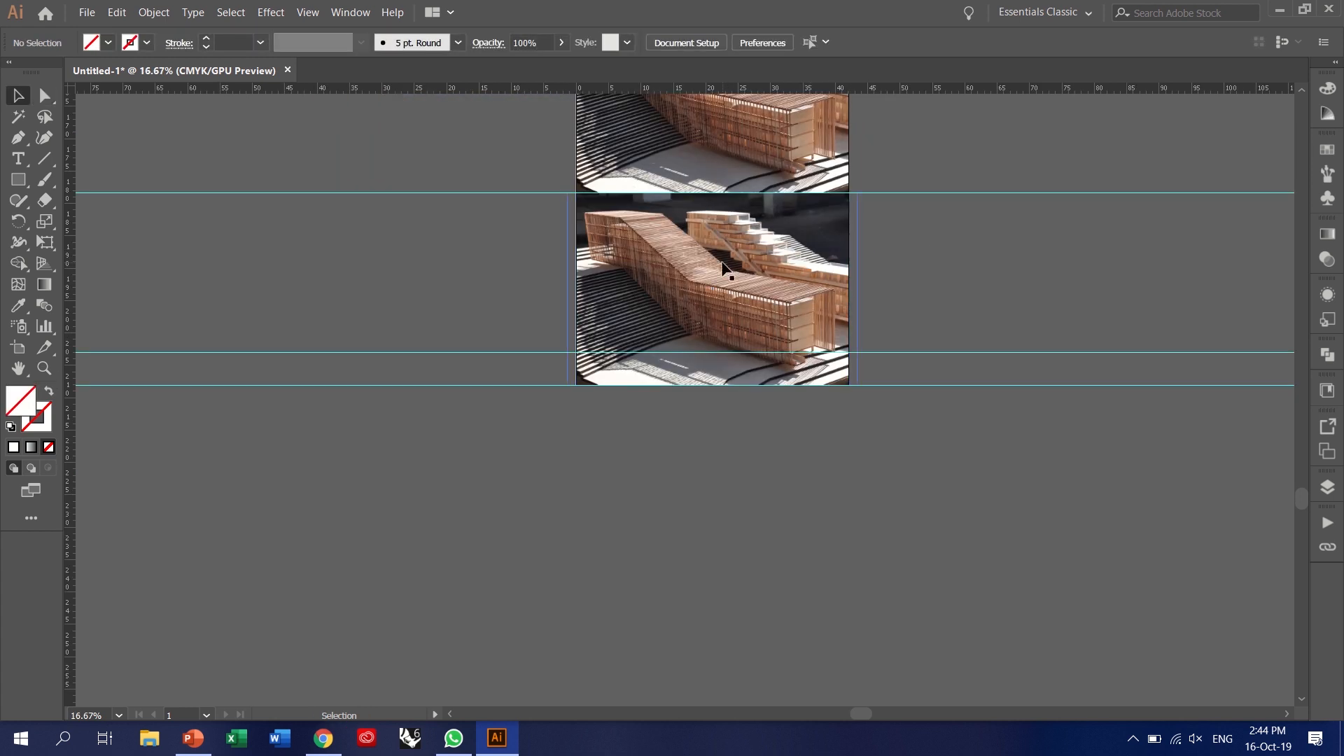
drag(715, 259, 710, 462)
- Raise the copy's lower mask edge to crop it to about 23.2 cm high, and return it directly beneath the upper photo
scroll(720, 602, up, 2)
key(a)
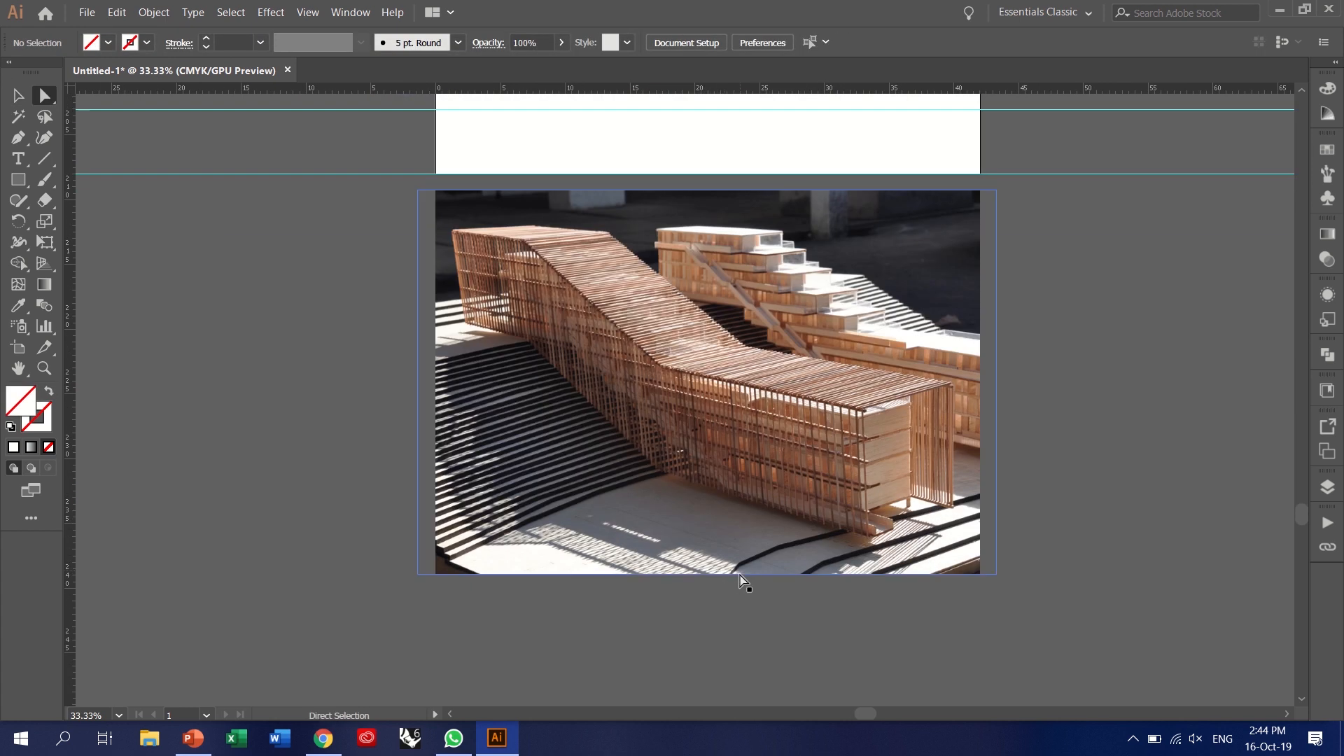
drag(740, 575, 747, 360)
scroll(767, 570, down, 1)
click(767, 570)
scroll(751, 548, down, 2)
key(v)
scroll(705, 459, up, 5)
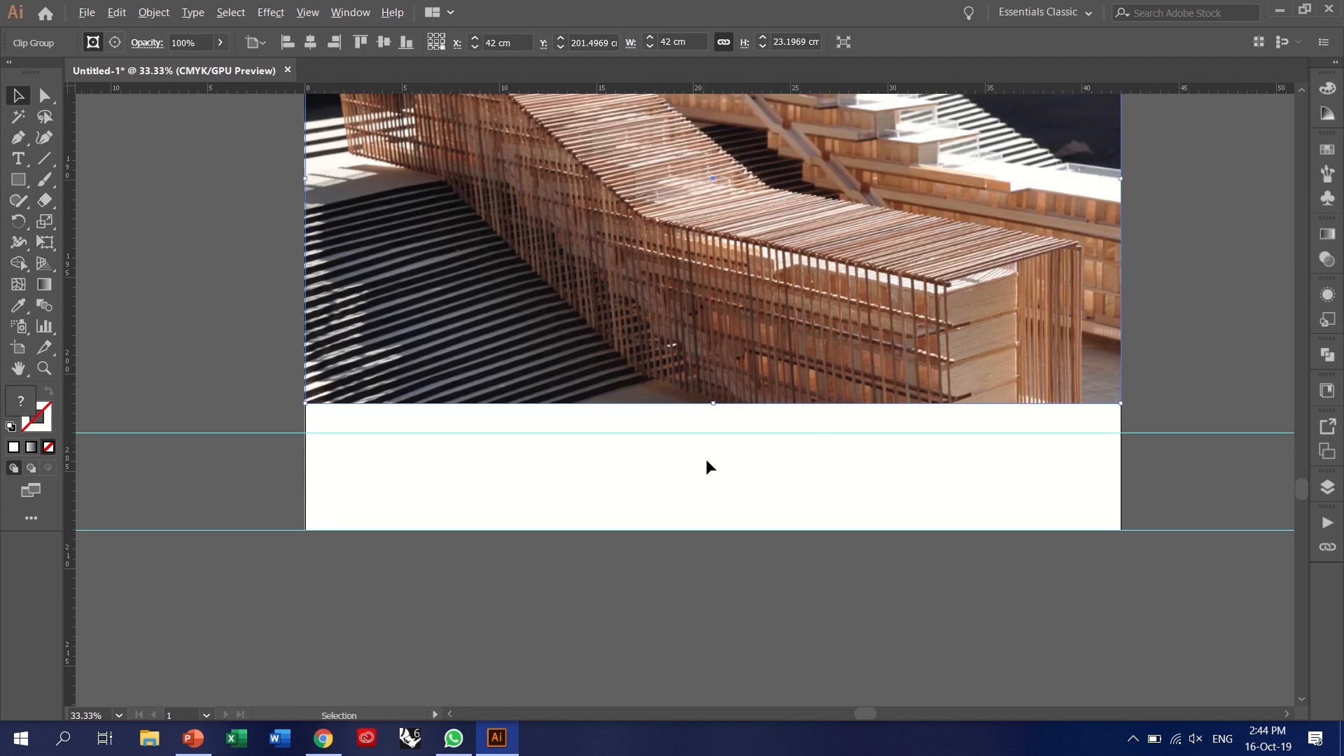
- Extend the lower edge of the copy's clipping mask down to the guide above the artboard's bottom strip
click(727, 463)
click(46, 98)
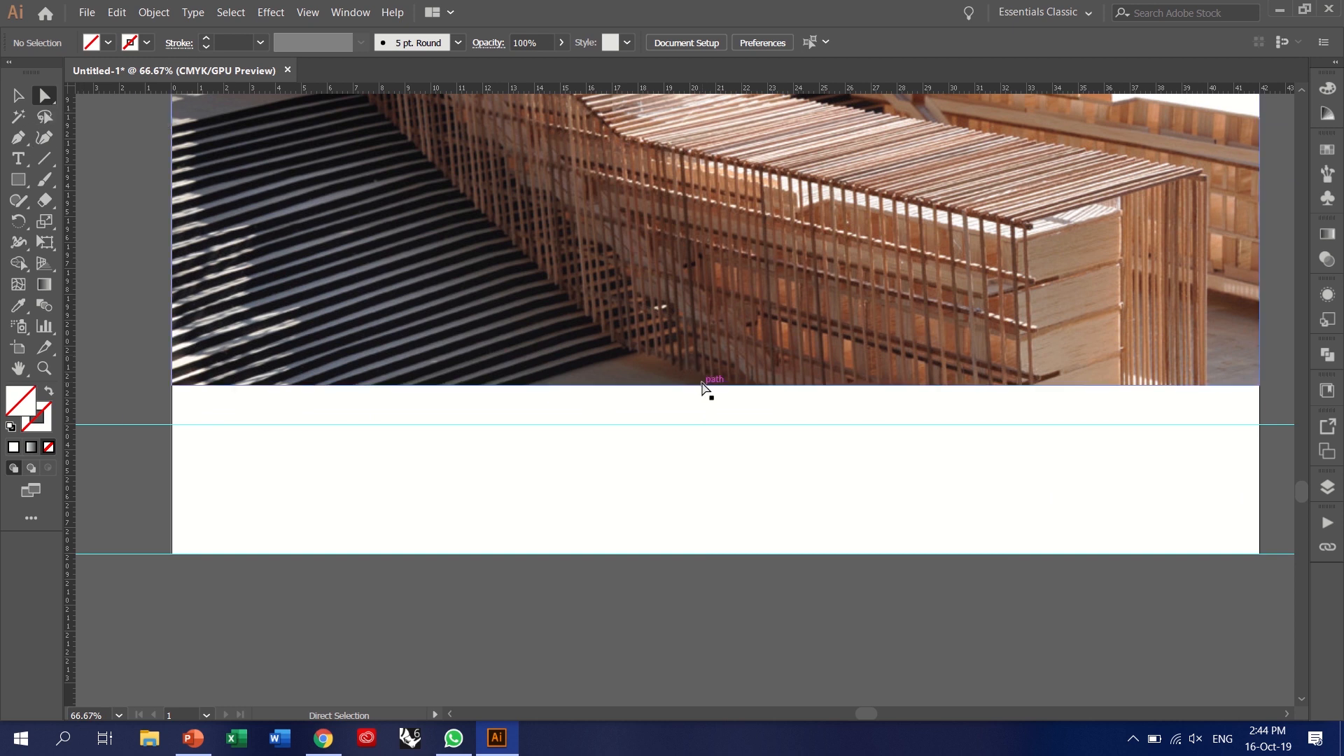
drag(707, 390, 702, 424)
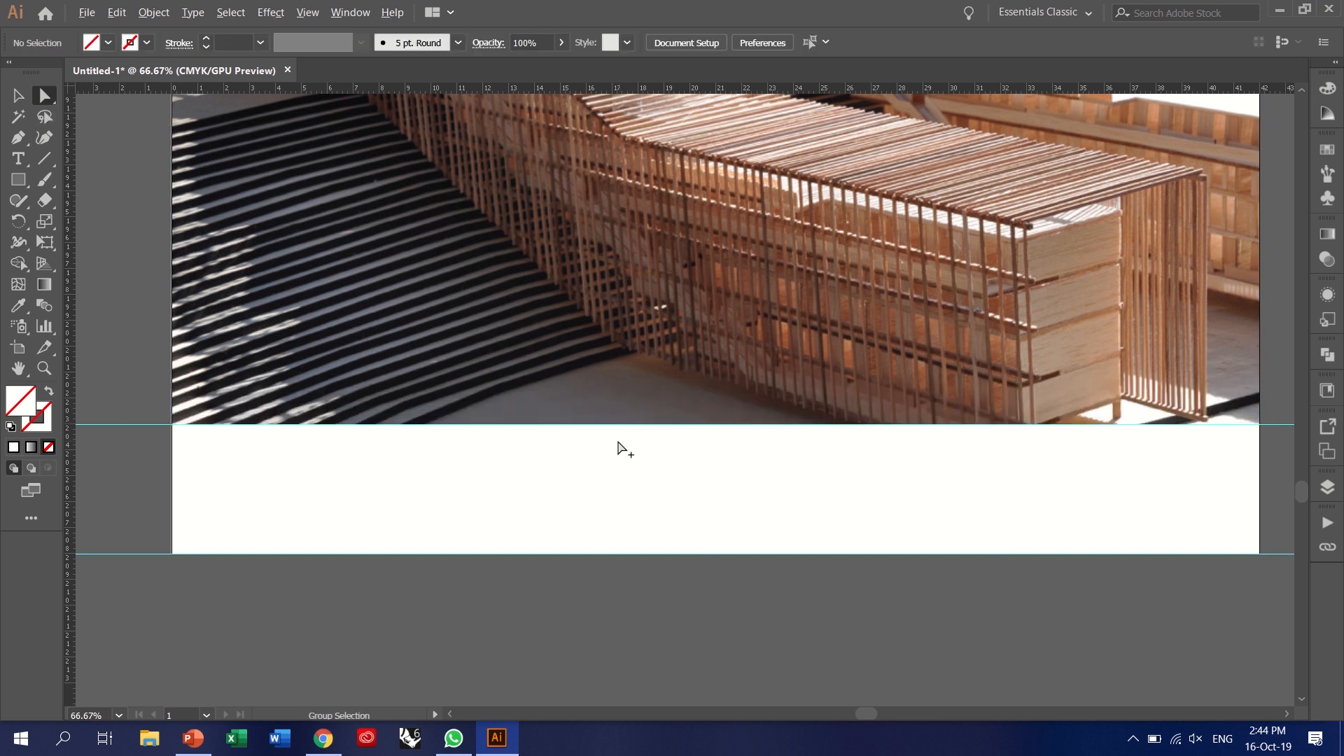
scroll(621, 447, down, 4)
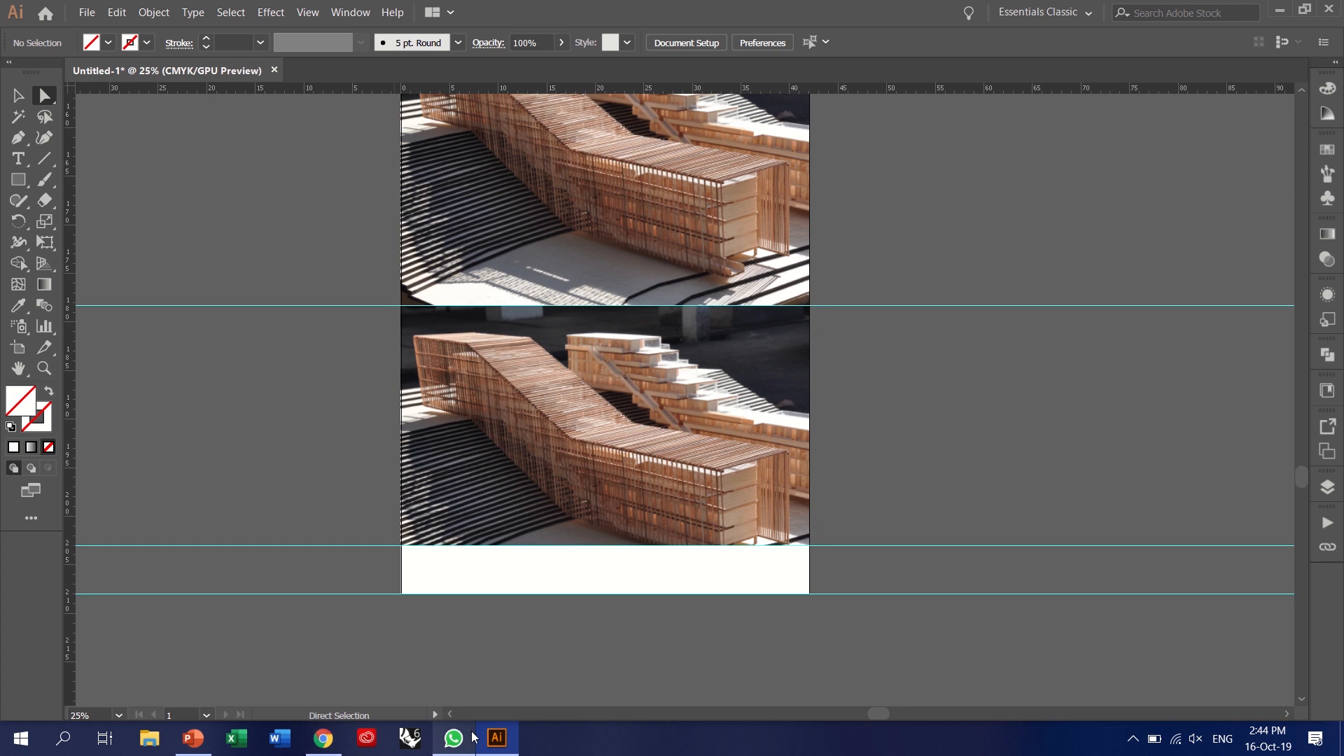
click(472, 737)
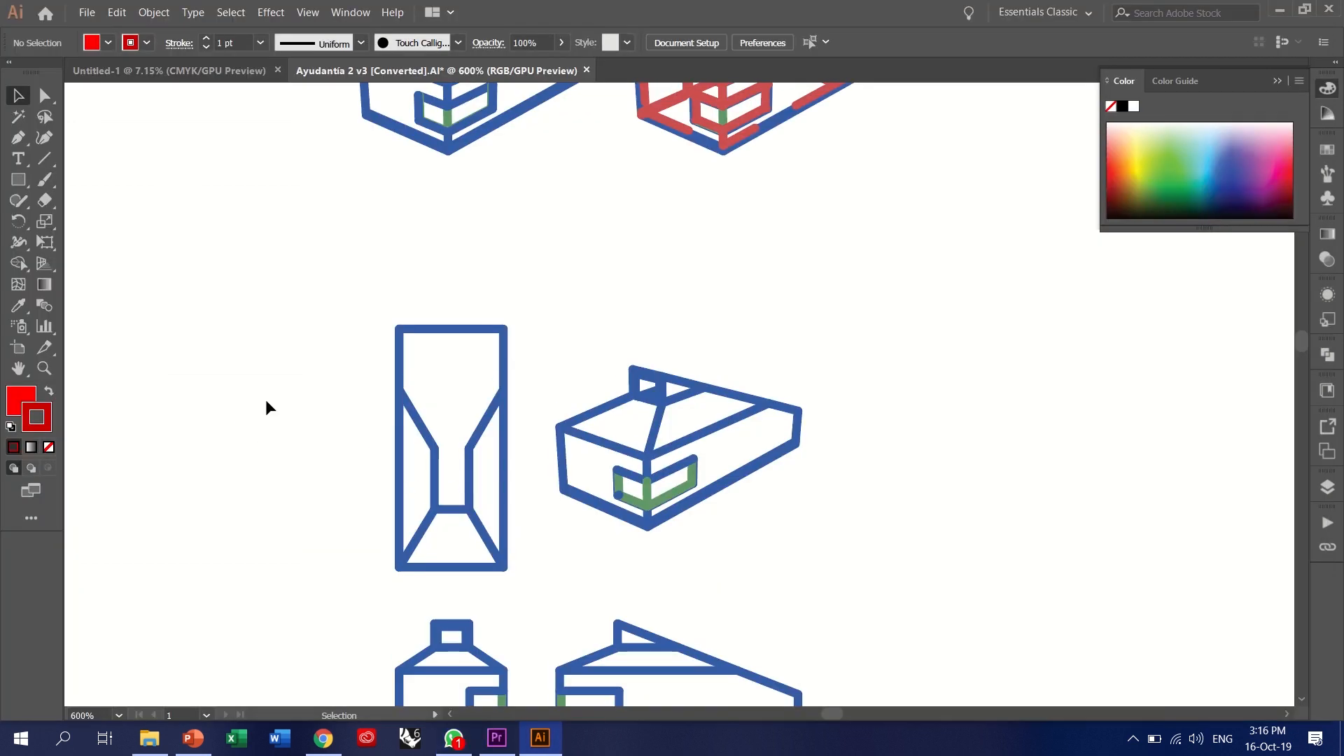
- Draw a square in the blank area beside the blue isometric house in the Ayudantía 2 v3 document
scroll(279, 422, down, 1)
scroll(546, 395, down, 3)
scroll(606, 424, up, 2)
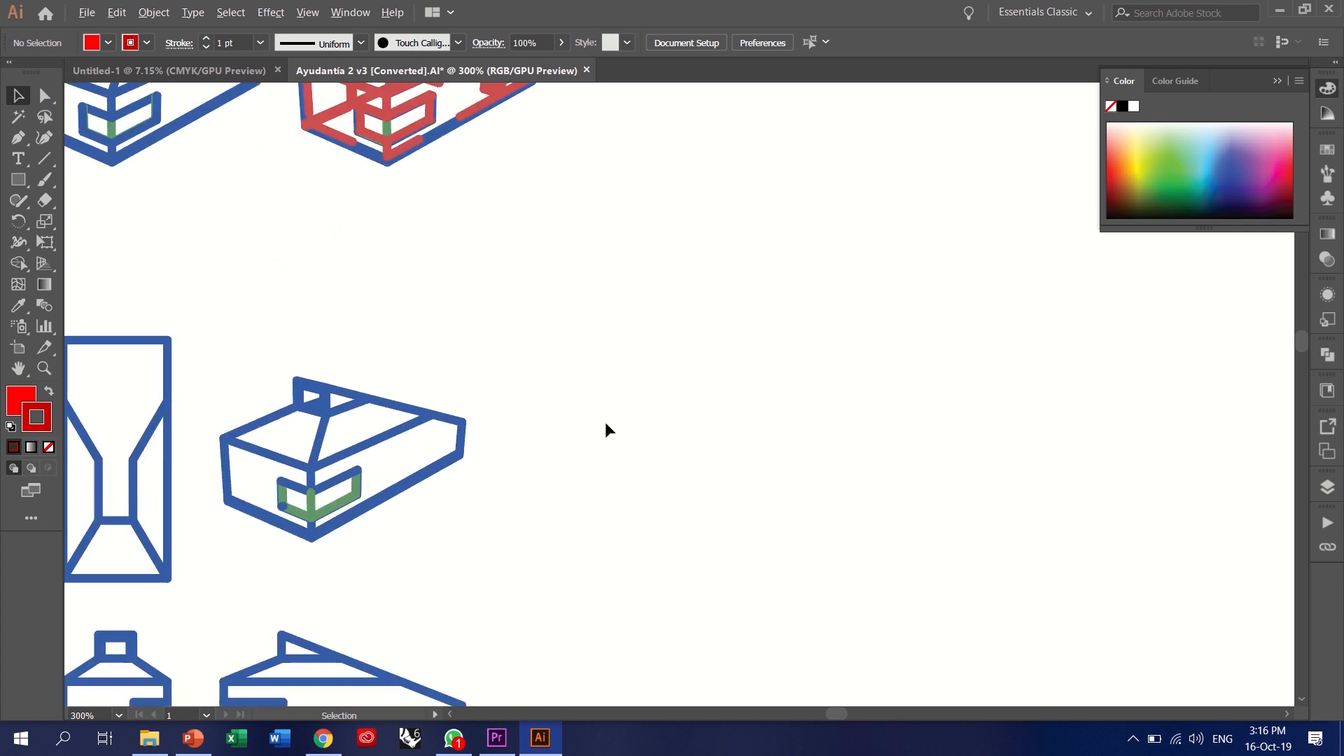
scroll(606, 428, up, 1)
scroll(343, 391, up, 1)
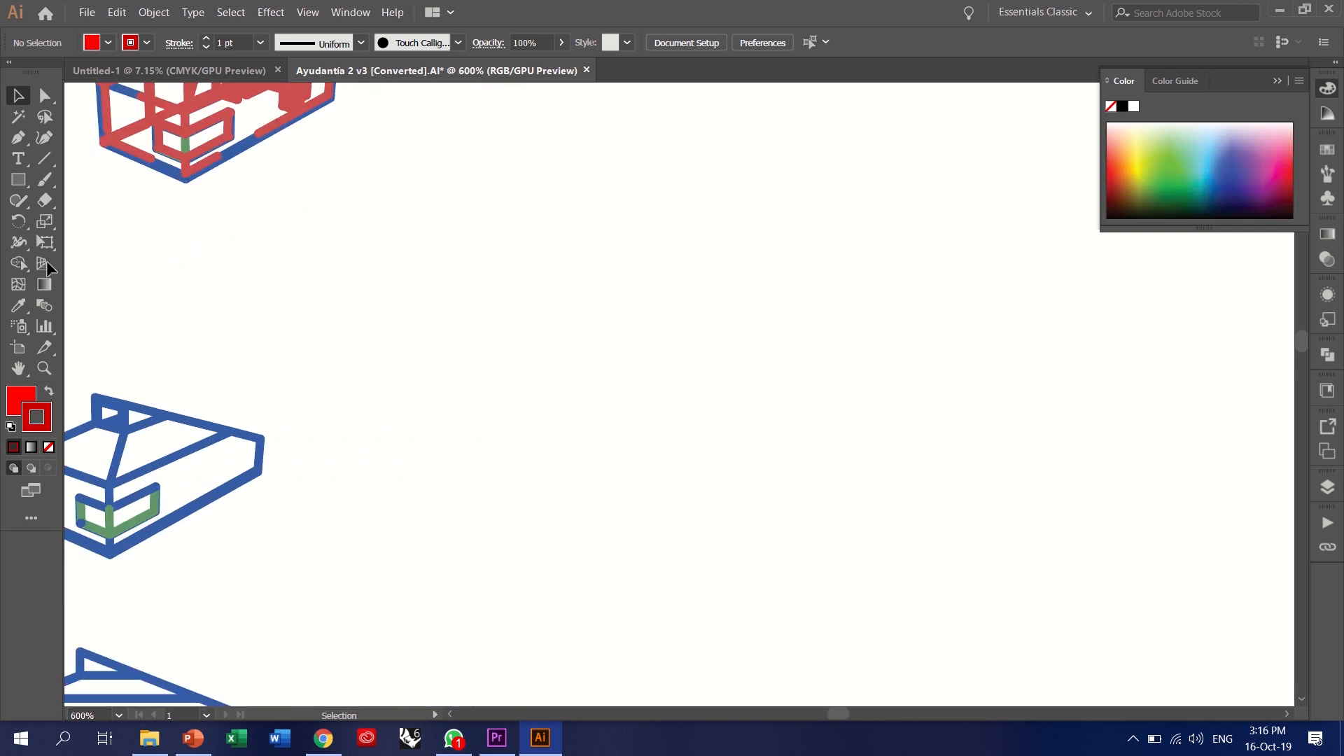
click(19, 181)
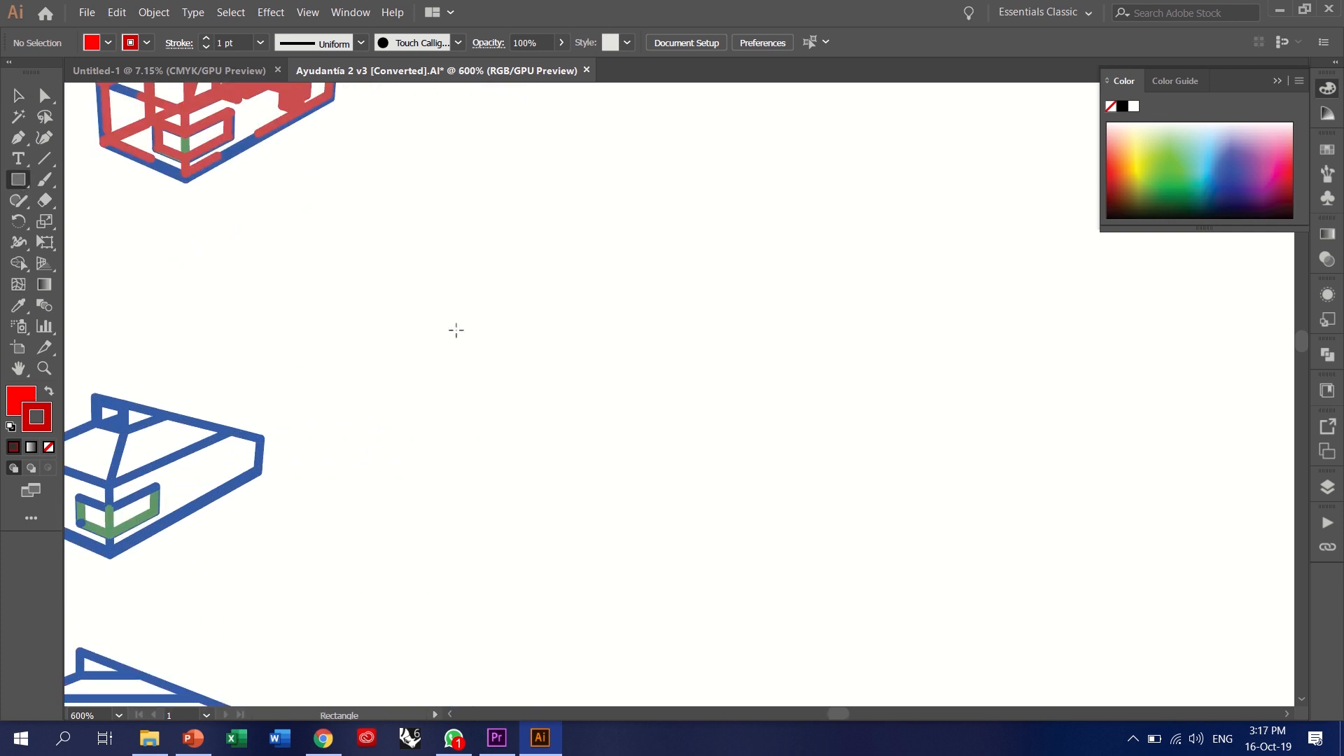
mouse_move(439, 315)
mouse_down()
mouse_move(693, 498)
mouse_move(768, 639)
mouse_move(704, 578)
mouse_up()
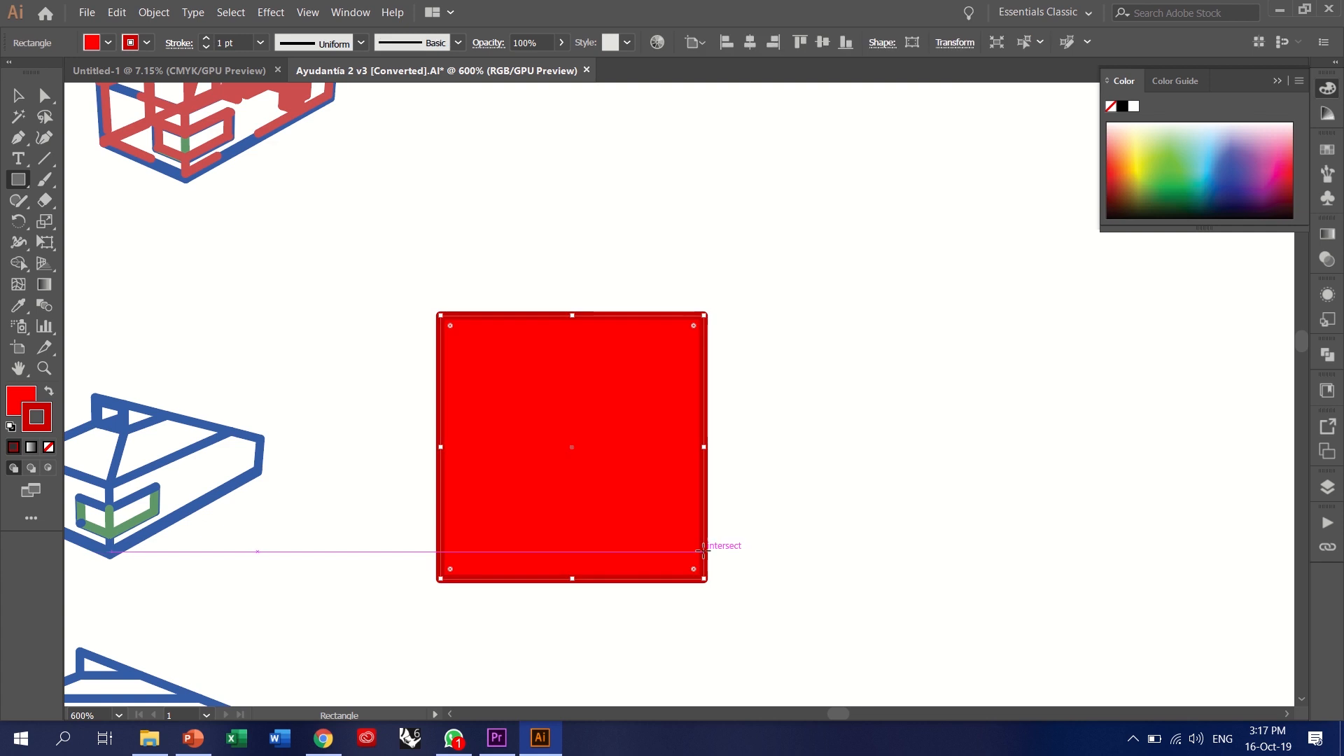
- Change the square's fill to a dark red in the Color Picker
double_click(13, 396)
key(Return)
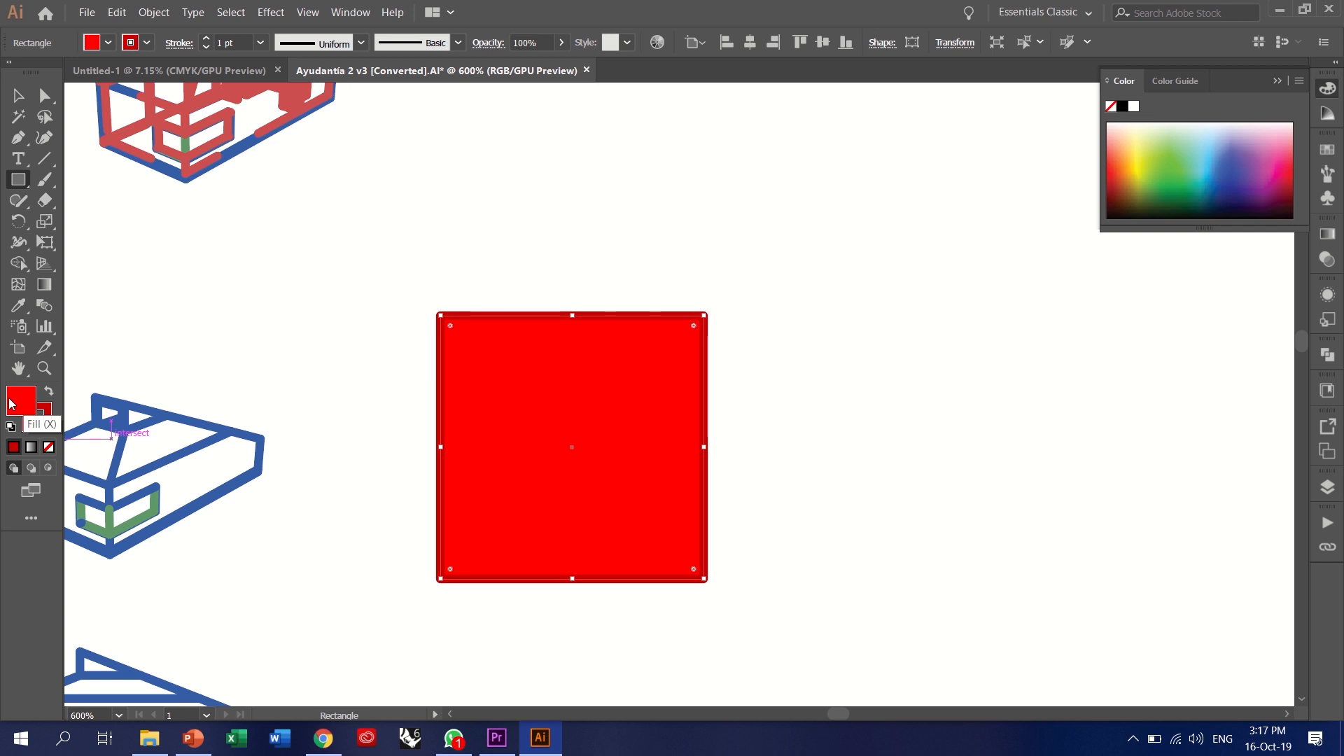
double_click(13, 402)
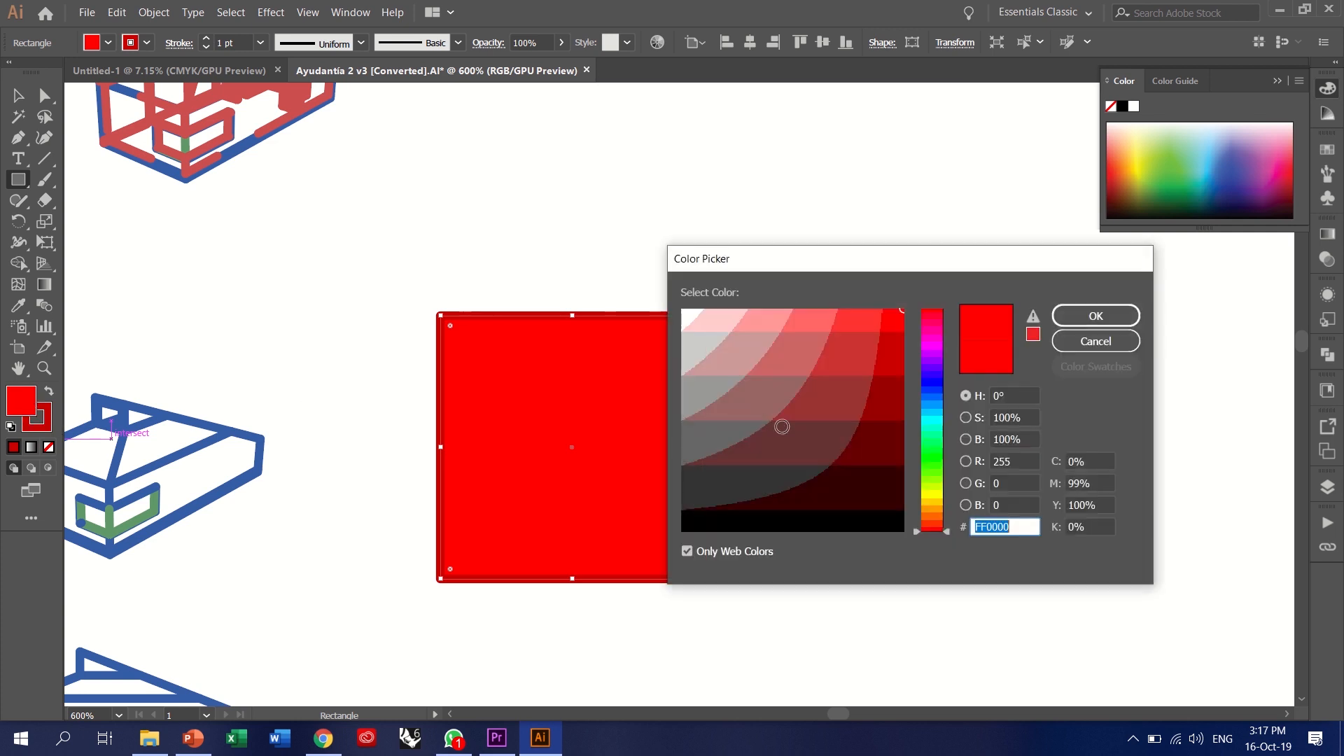
click(866, 430)
click(1059, 320)
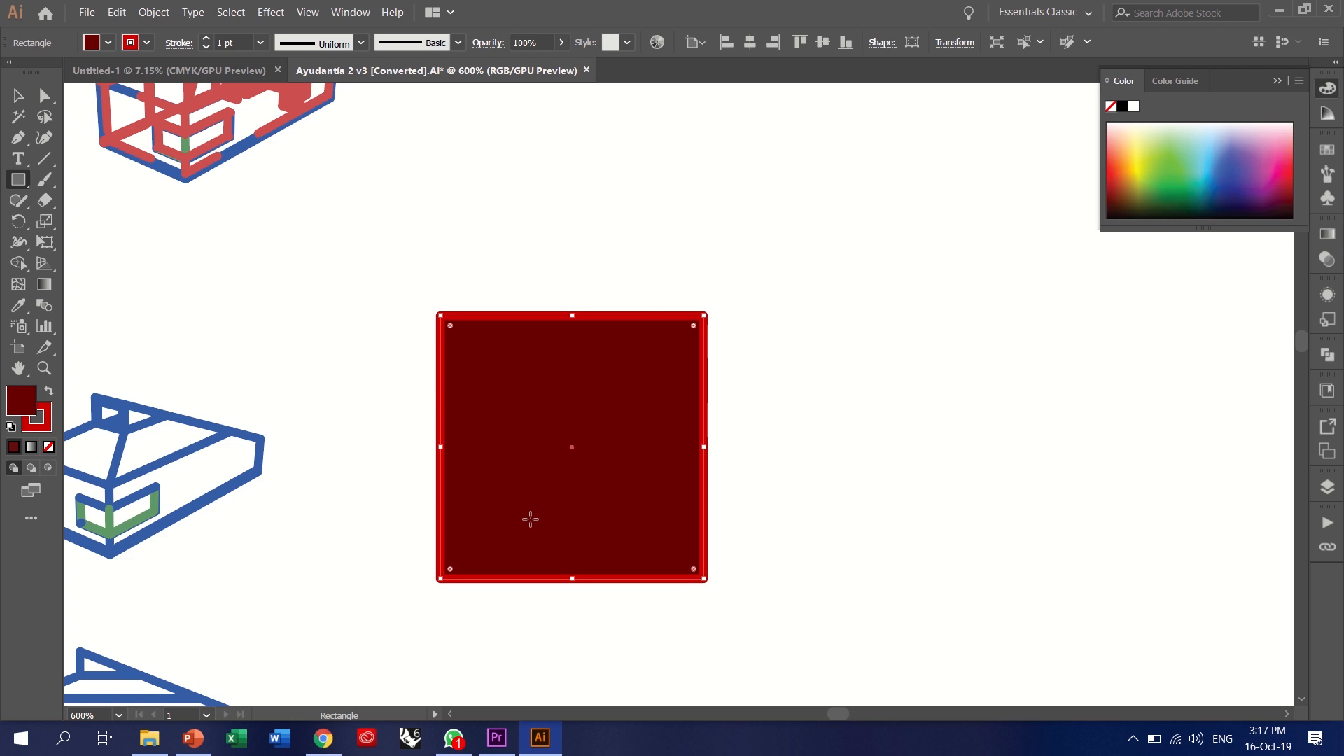
scroll(537, 428, down, 1)
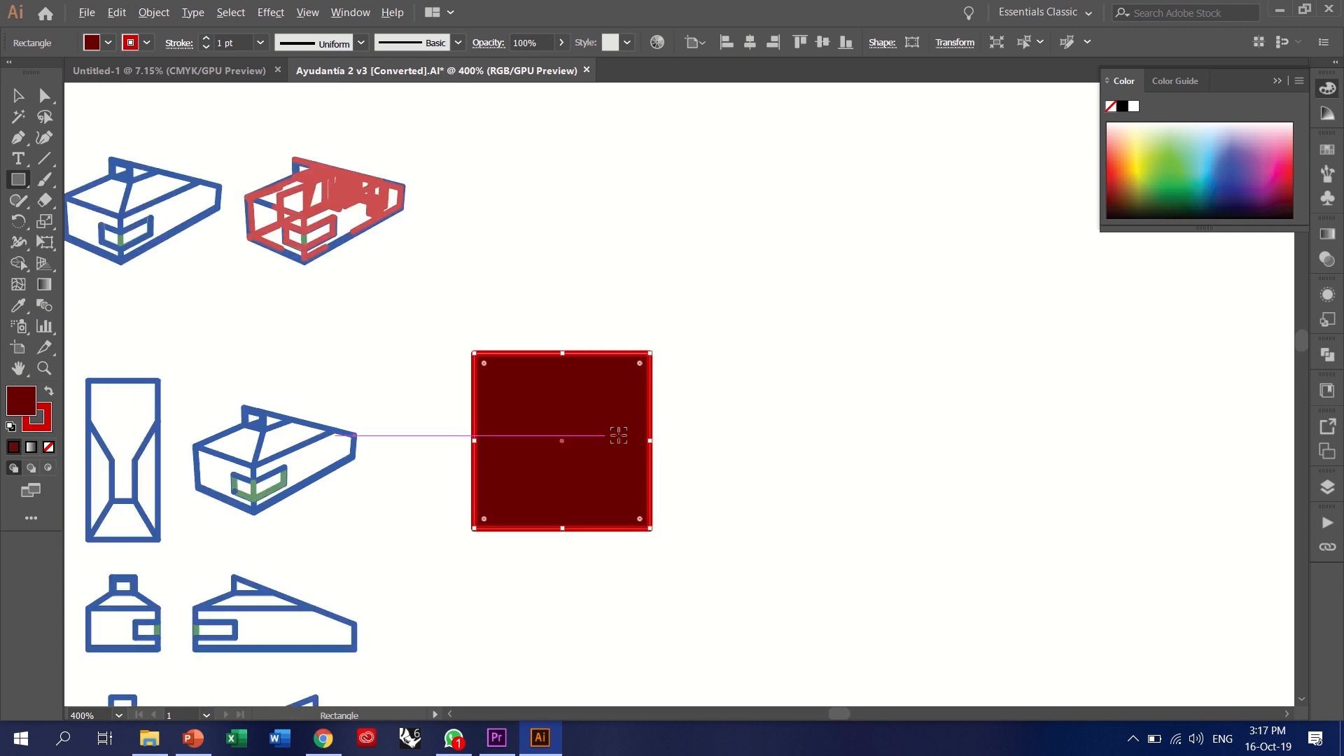
scroll(875, 460, up, 1)
- Change the square's stroke to a lighter, softer red than its fill and deselect it
double_click(43, 424)
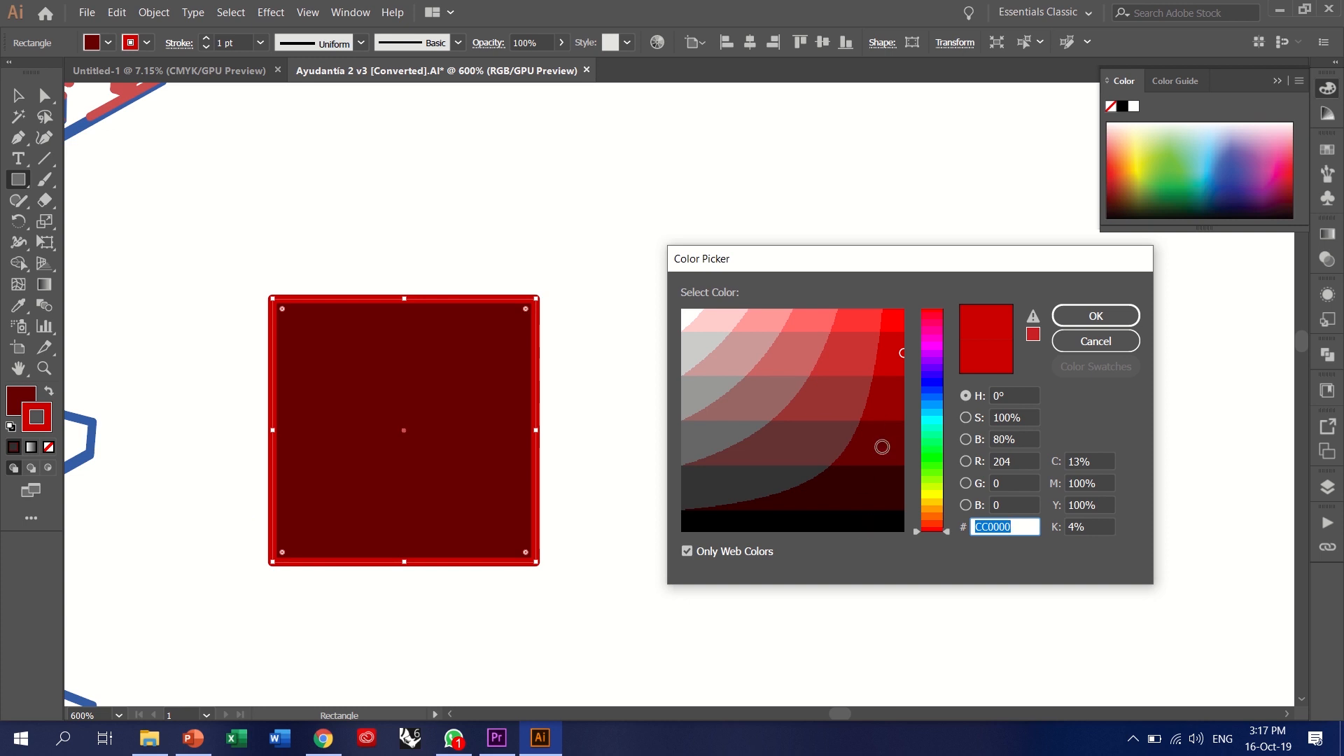
click(881, 447)
click(858, 348)
click(1059, 317)
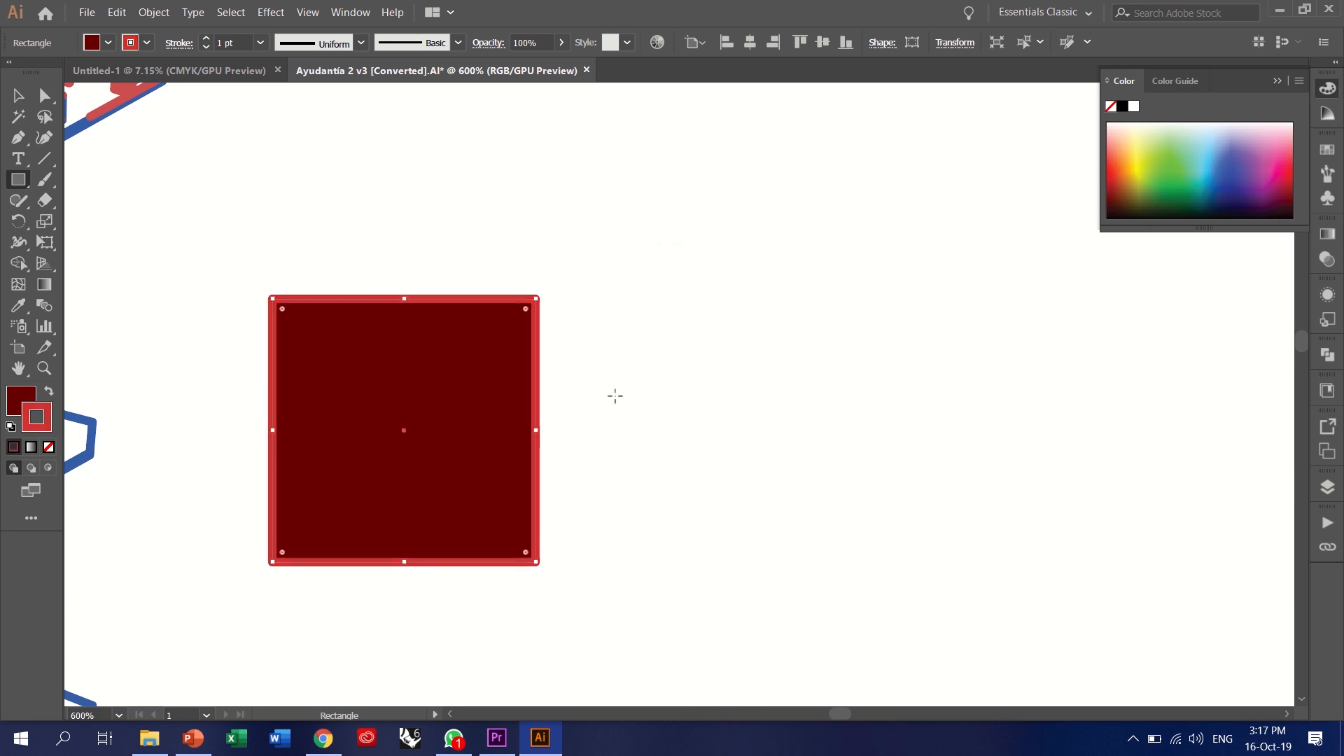
key(v)
click(372, 267)
- Select the square and set its stroke weight to 2 pt
scroll(372, 267, up, 1)
scroll(306, 357, up, 3)
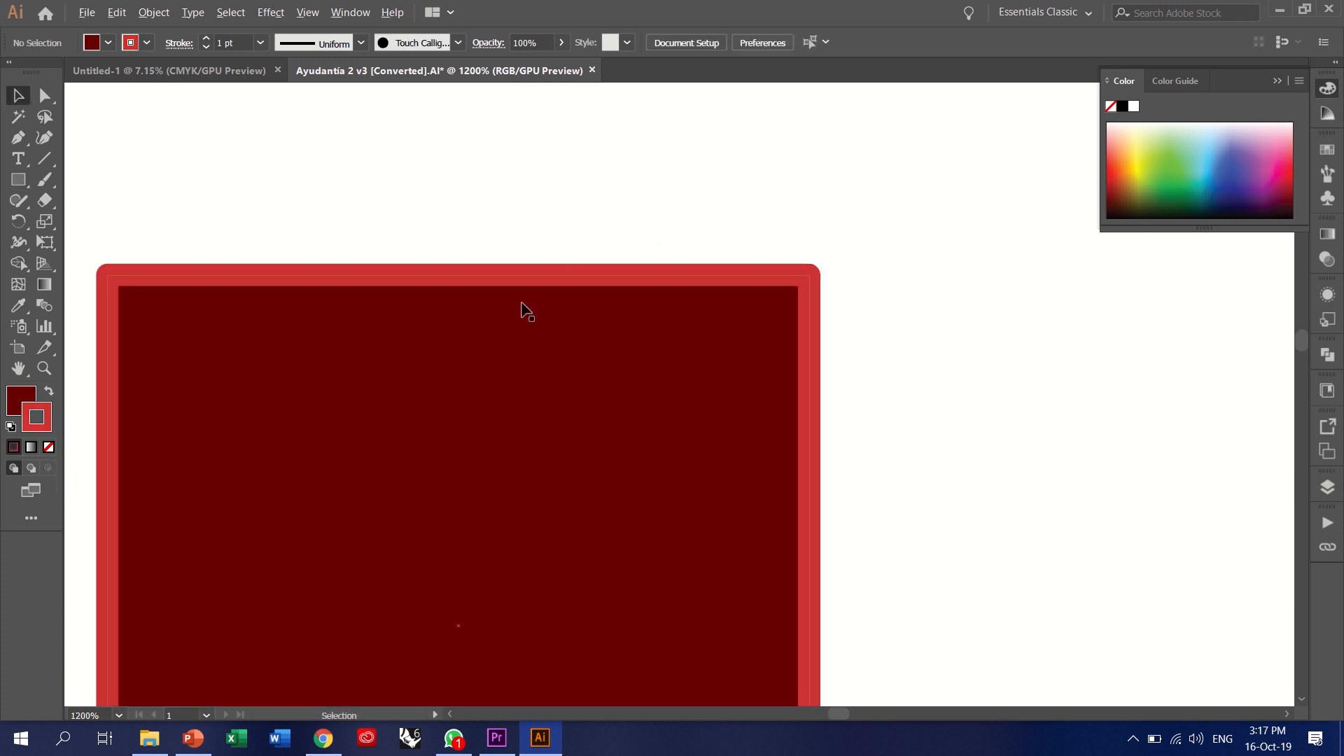
scroll(683, 231, down, 3)
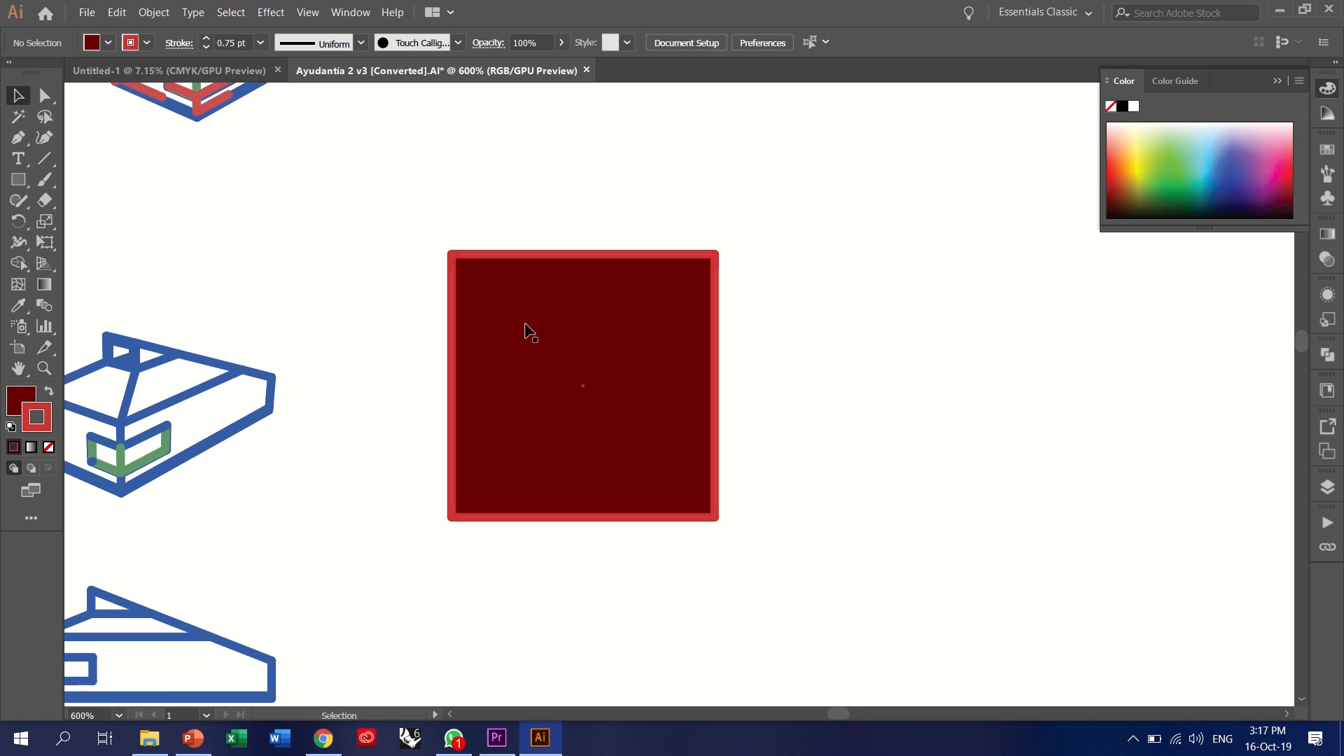
click(526, 330)
click(209, 49)
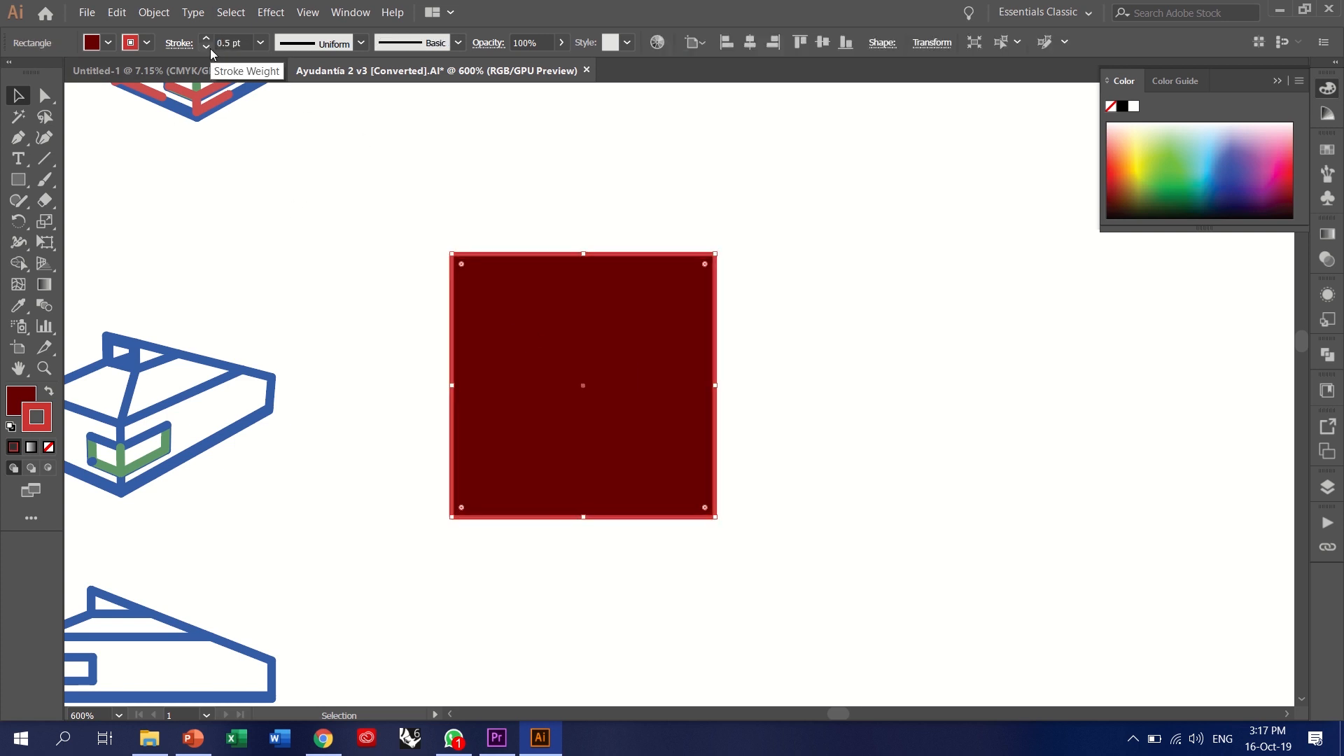
click(205, 38)
click(205, 39)
click(205, 38)
- Give the square's stroke a butt cap and mitered corners
click(182, 53)
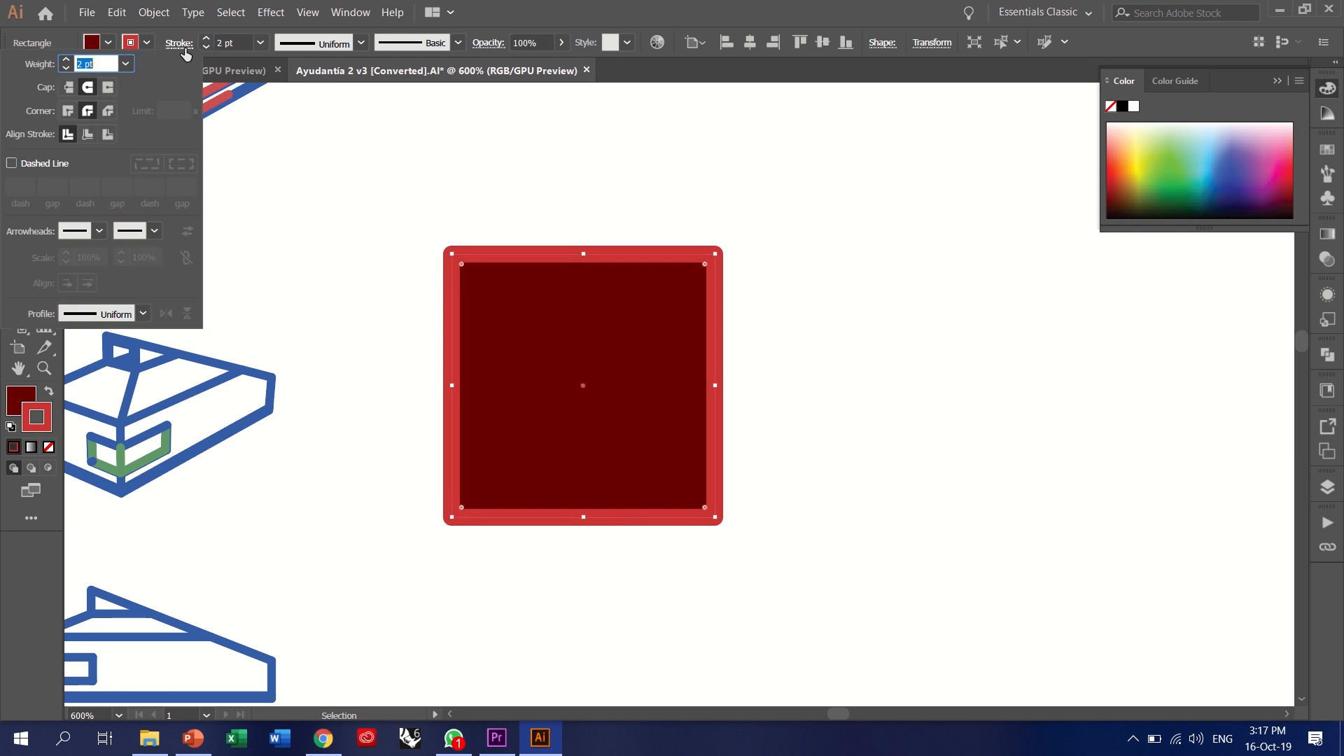
click(69, 87)
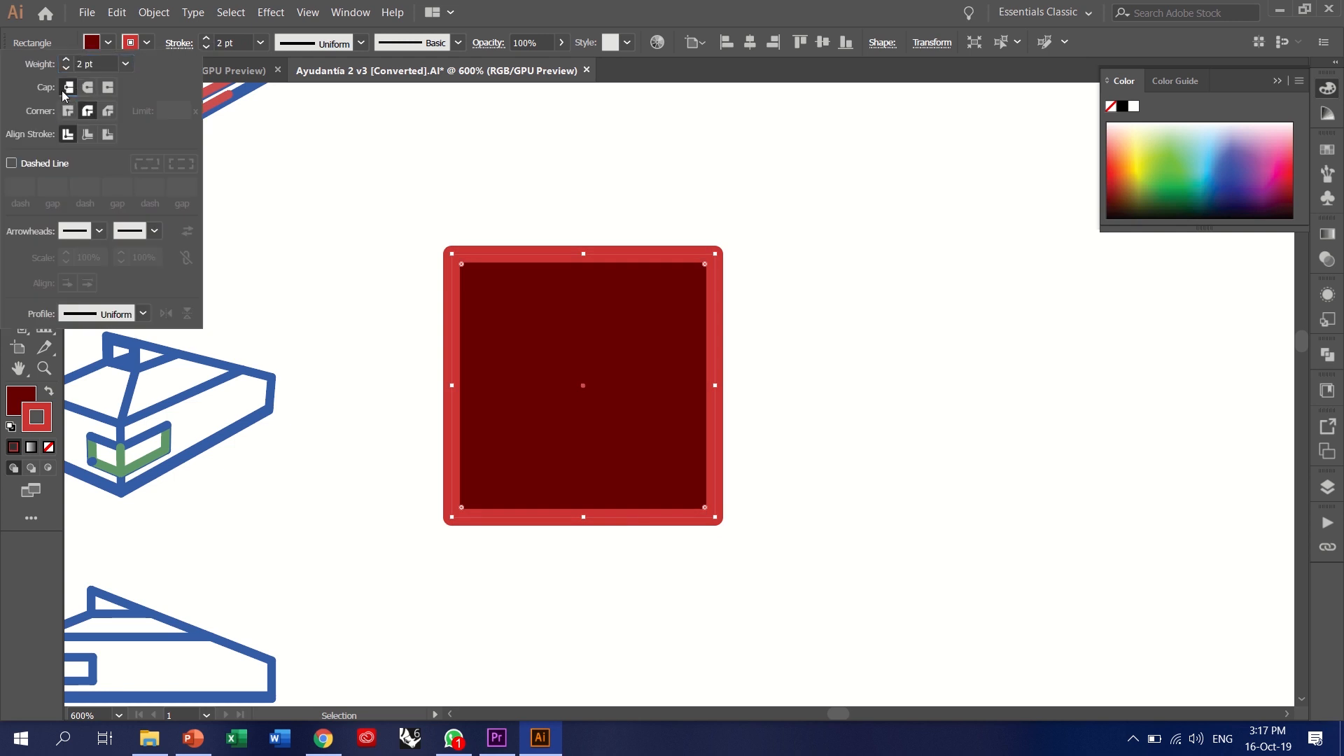
click(67, 111)
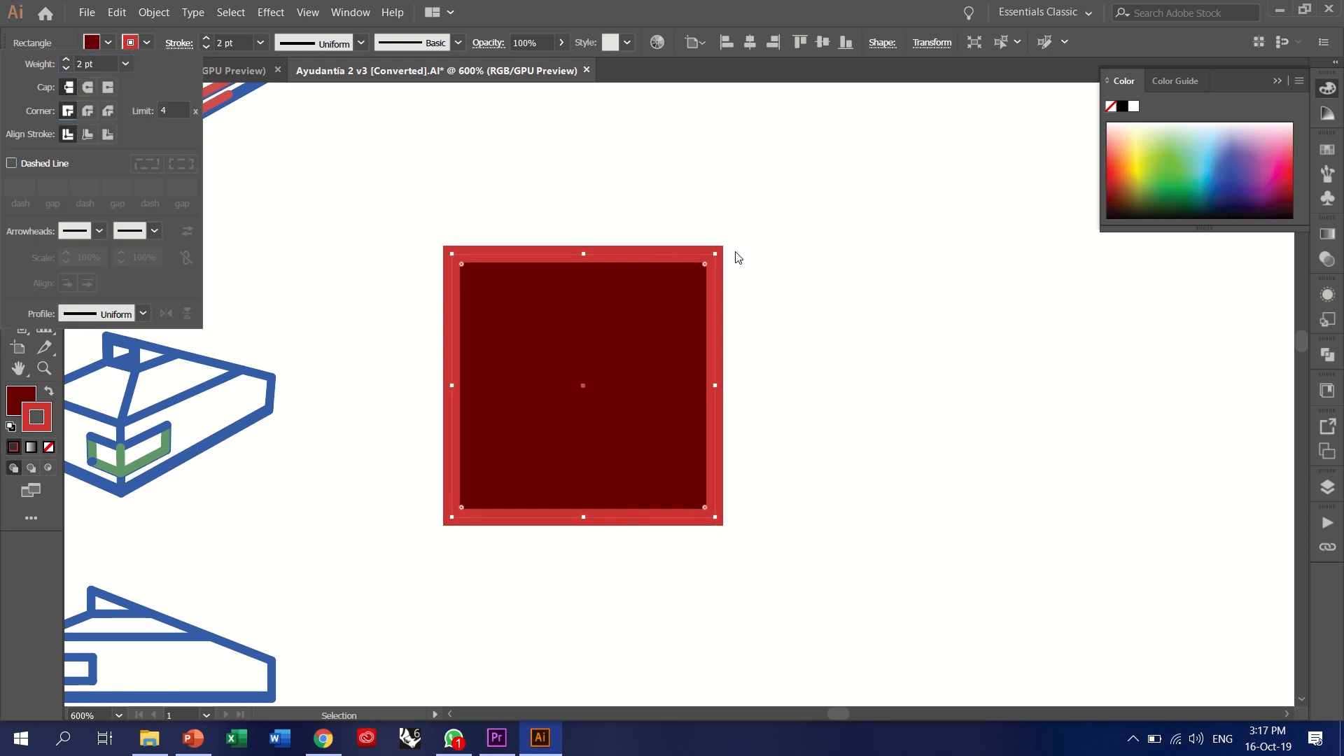
- Try the round and bevel corner joins on the square's stroke, and restore the miter join
click(179, 43)
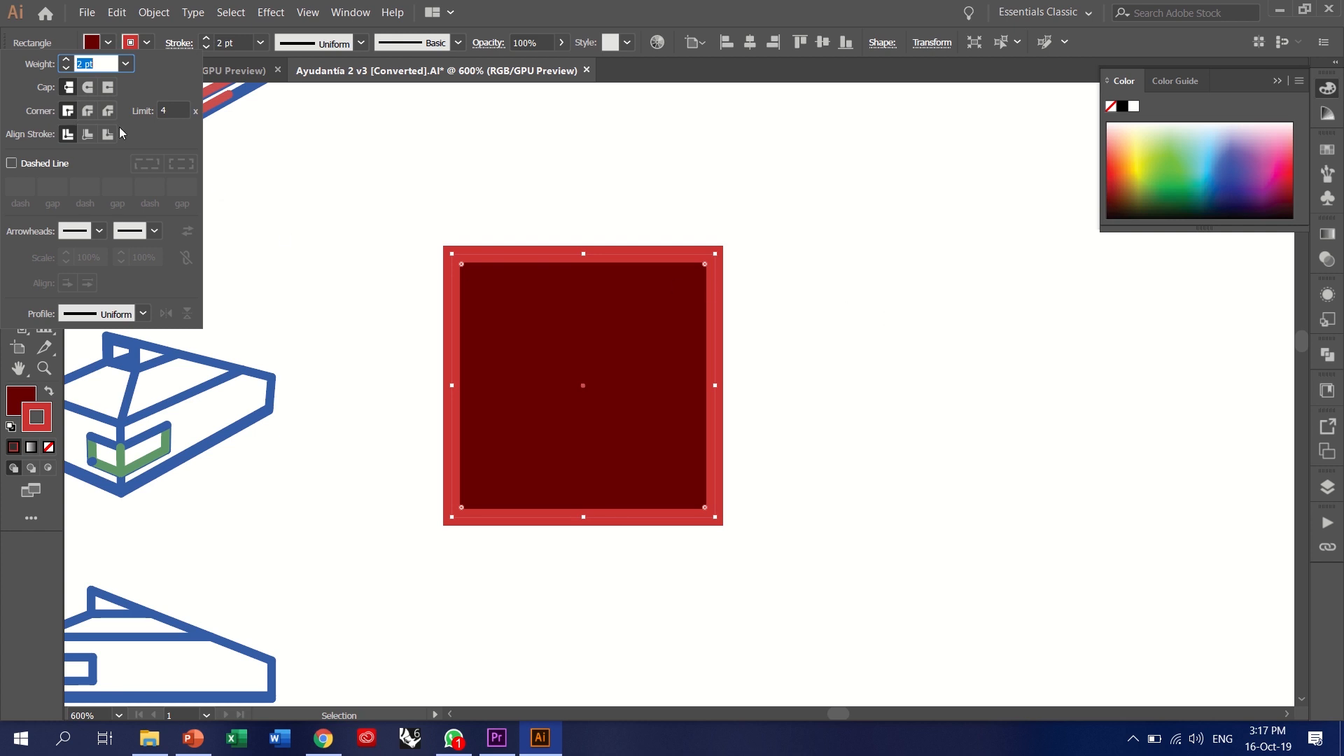
click(87, 111)
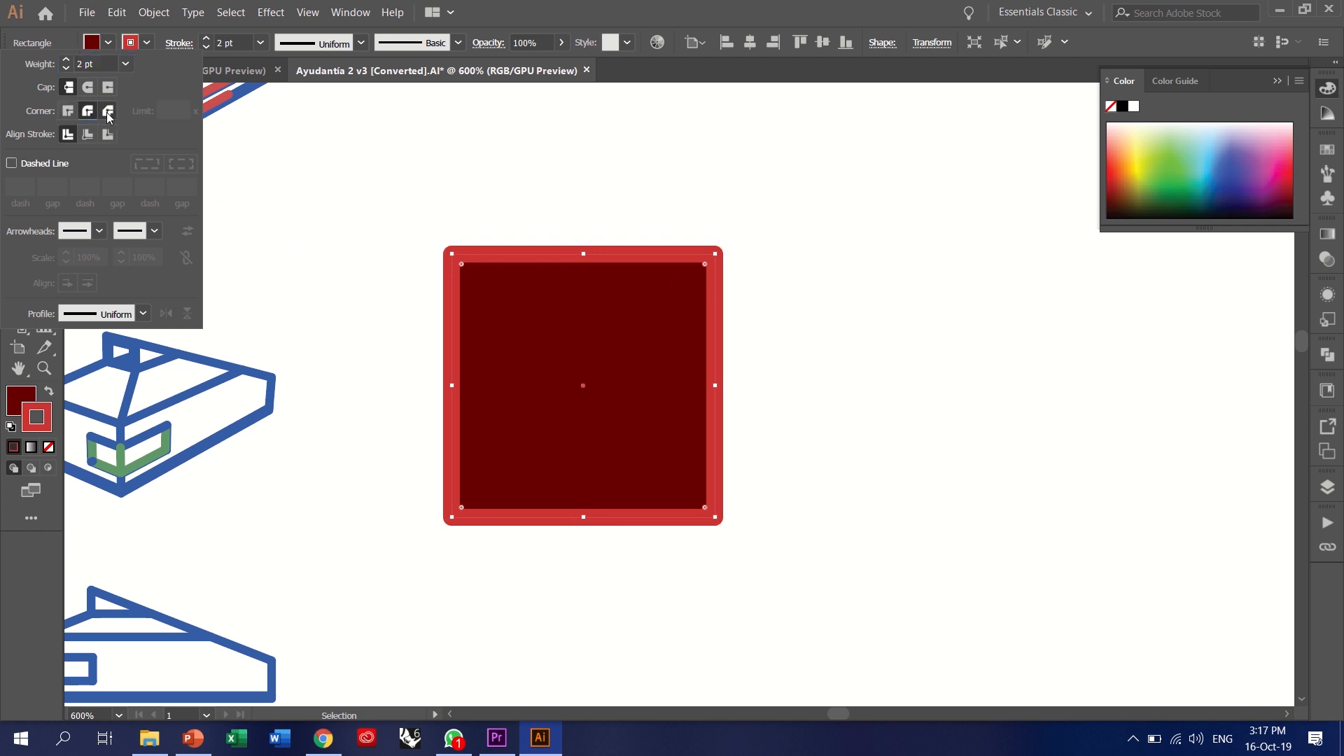
click(107, 112)
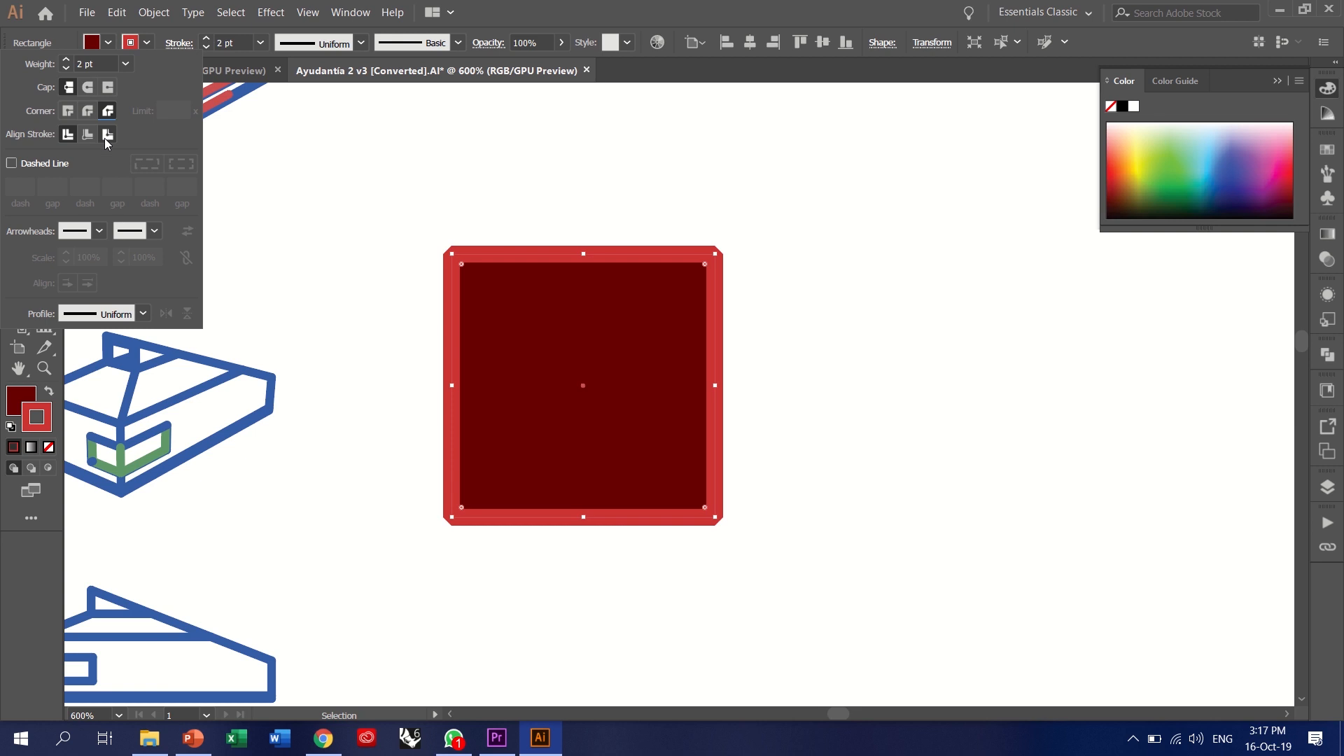
click(68, 110)
- Turn the square's stroke into a dashed line with 6 pt dashes and deselect it
click(22, 166)
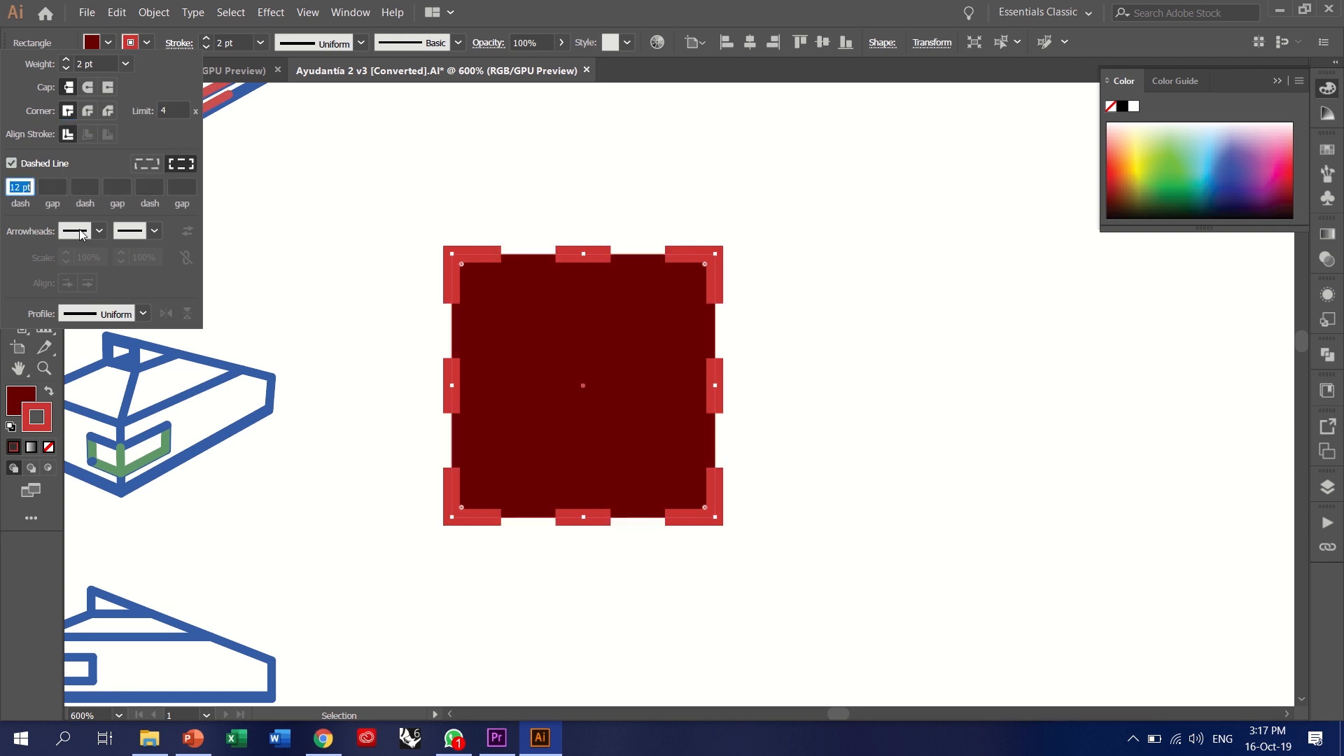
text(6)
key(Return)
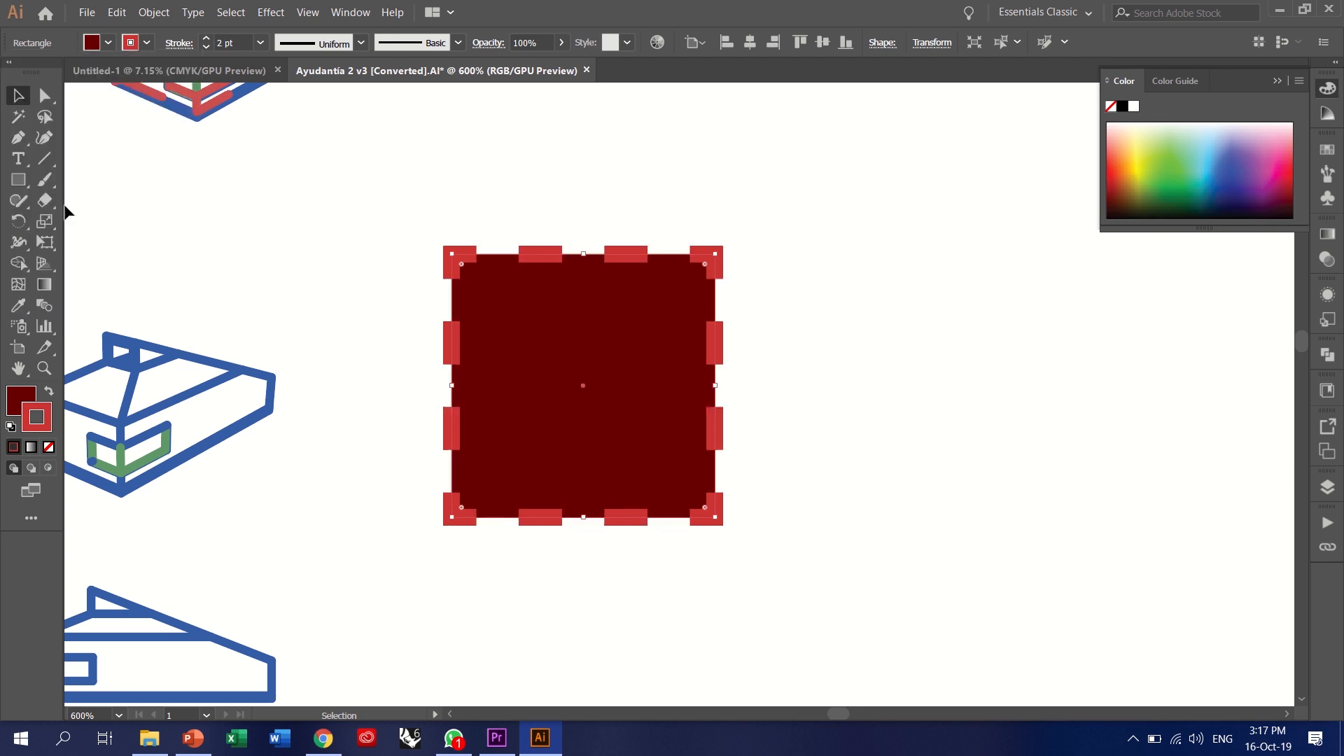
click(319, 230)
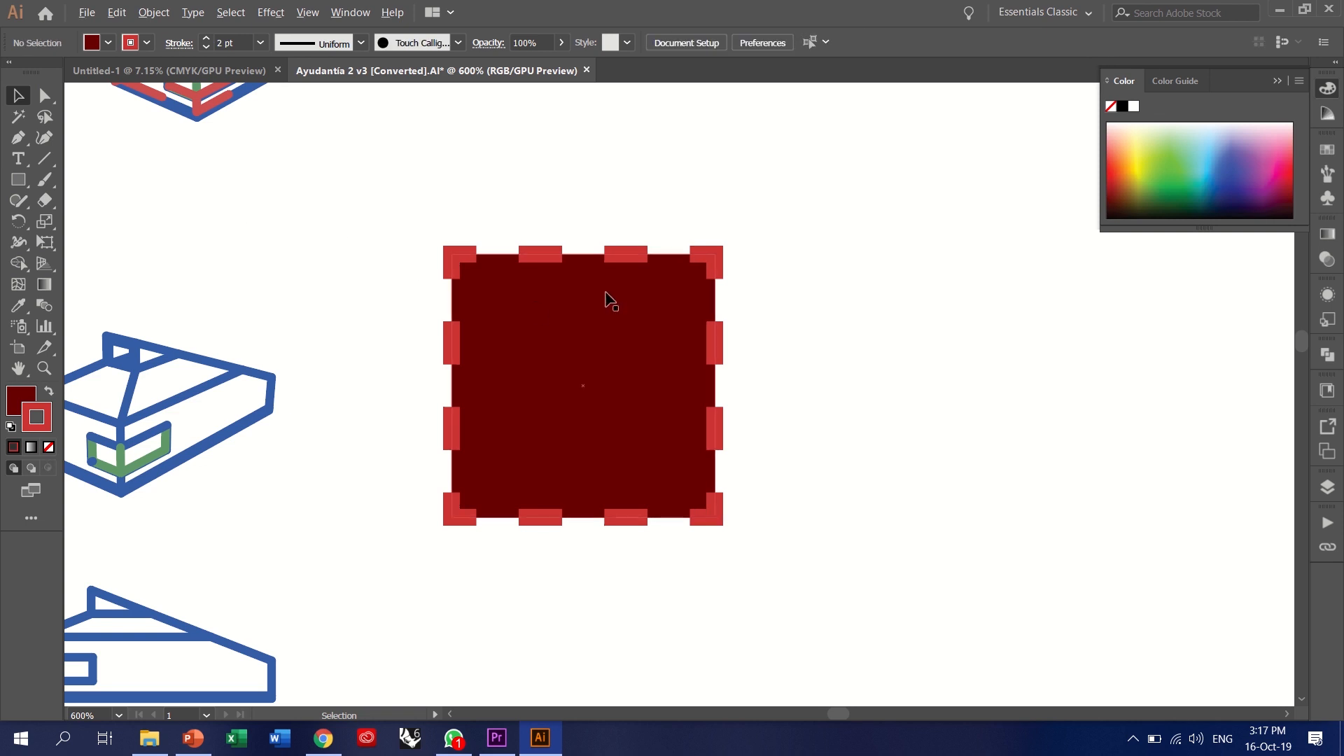
- Delete the dashed dark red square beside the house drawings
scroll(606, 300, down, 1)
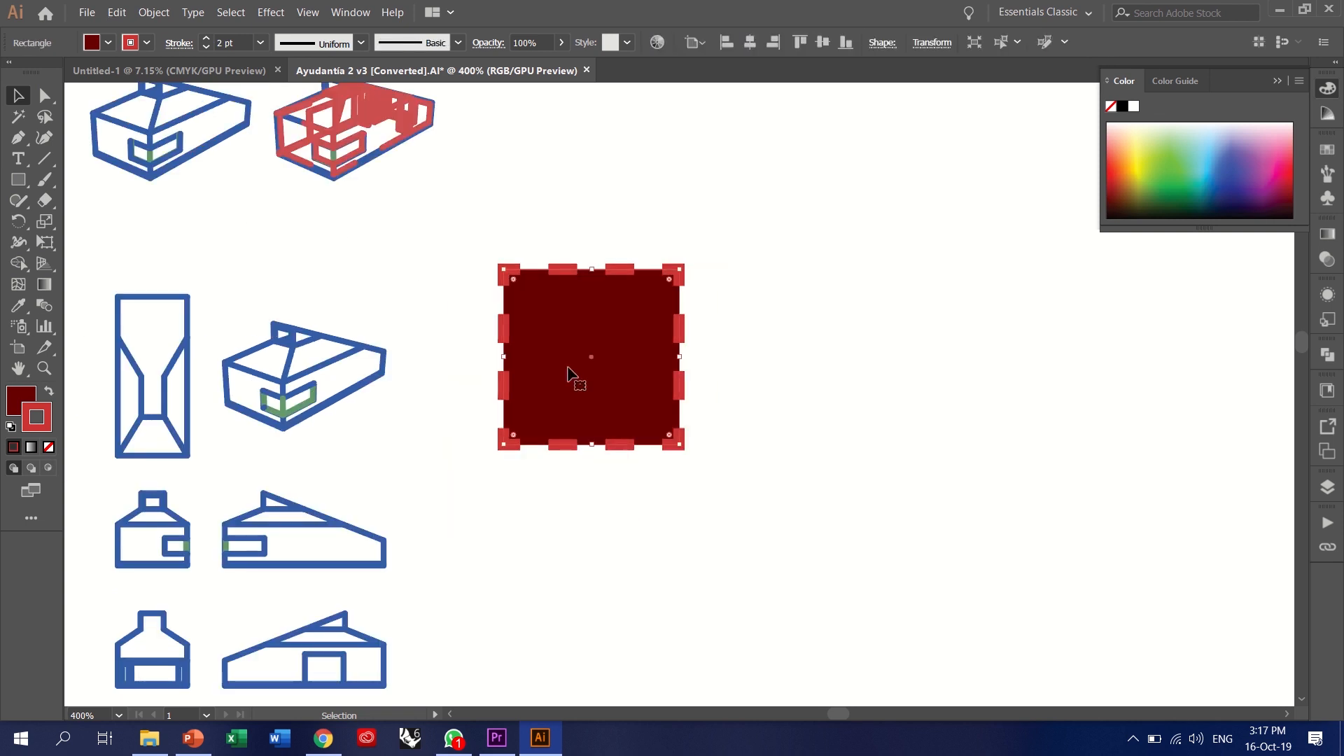
key(Delete)
key(ctrl+minus)
key(ctrl+minus)
key(ctrl+minus)
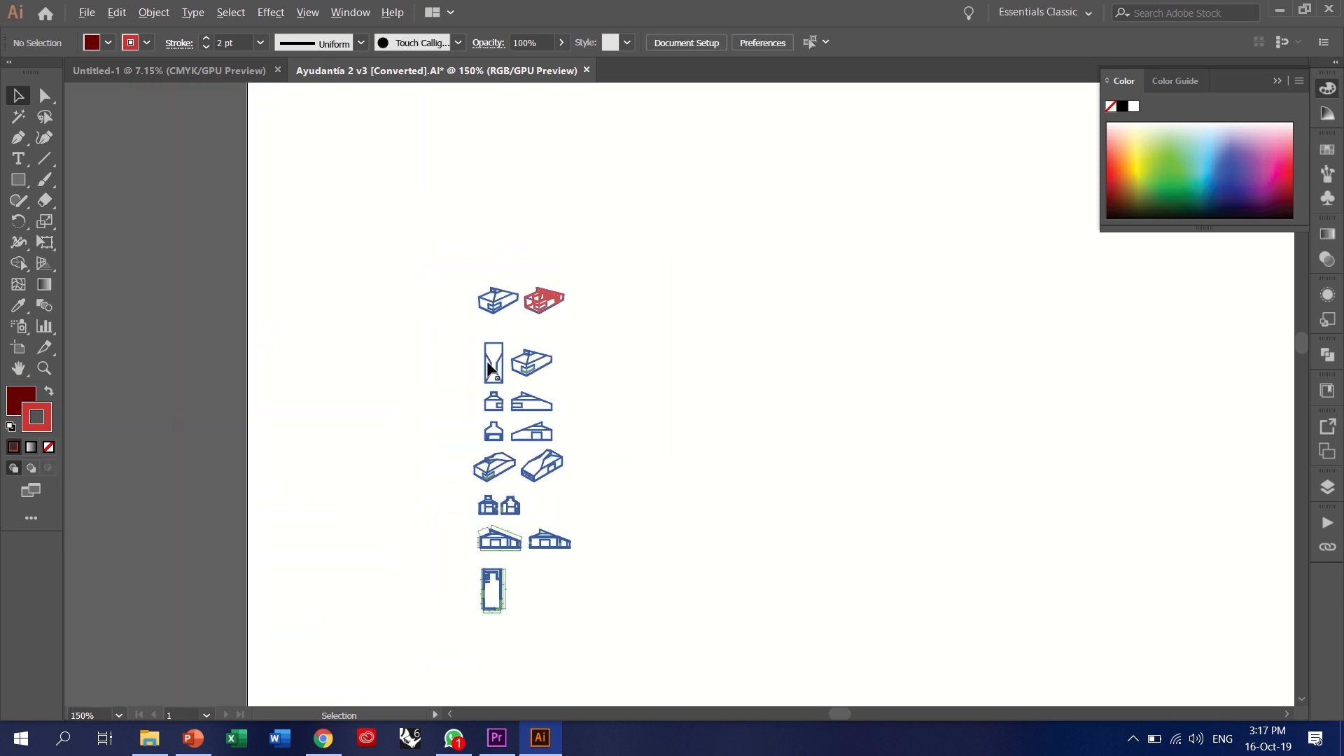
drag(648, 659, 359, 206)
scroll(463, 261, up, 6)
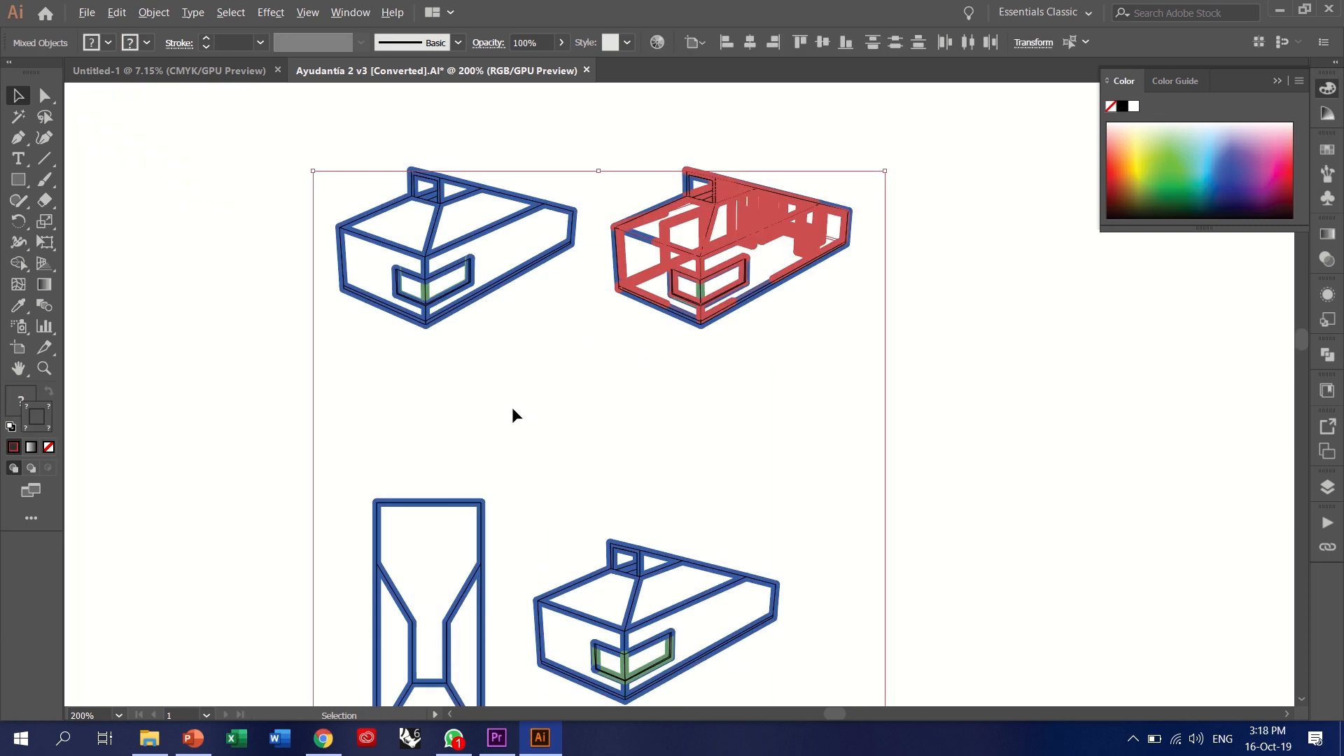
scroll(478, 298, down, 1)
scroll(486, 215, up, 1)
click(1036, 476)
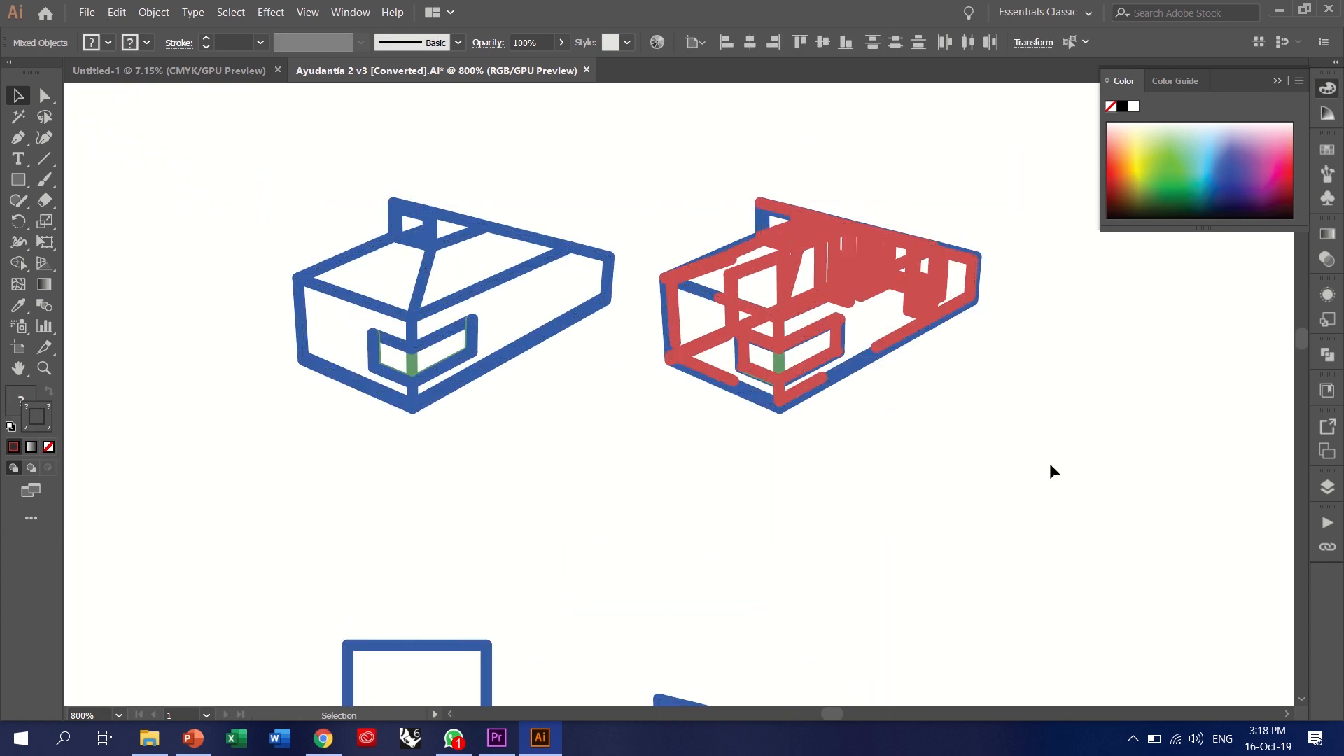
- Select all artwork on the Make2D::Hidden::Curves layer and set its stroke weight to 0.5 pt
click(1333, 490)
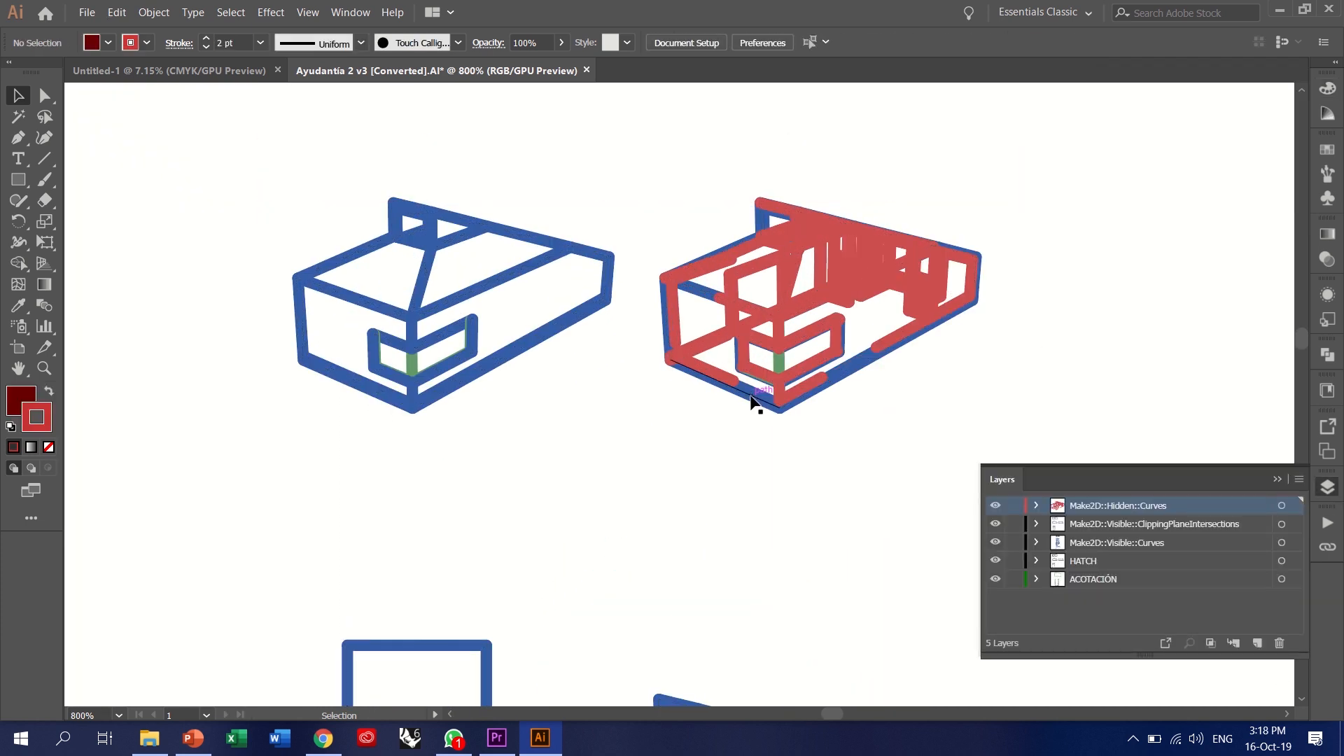
scroll(716, 387, down, 1)
scroll(465, 411, up, 1)
click(1280, 507)
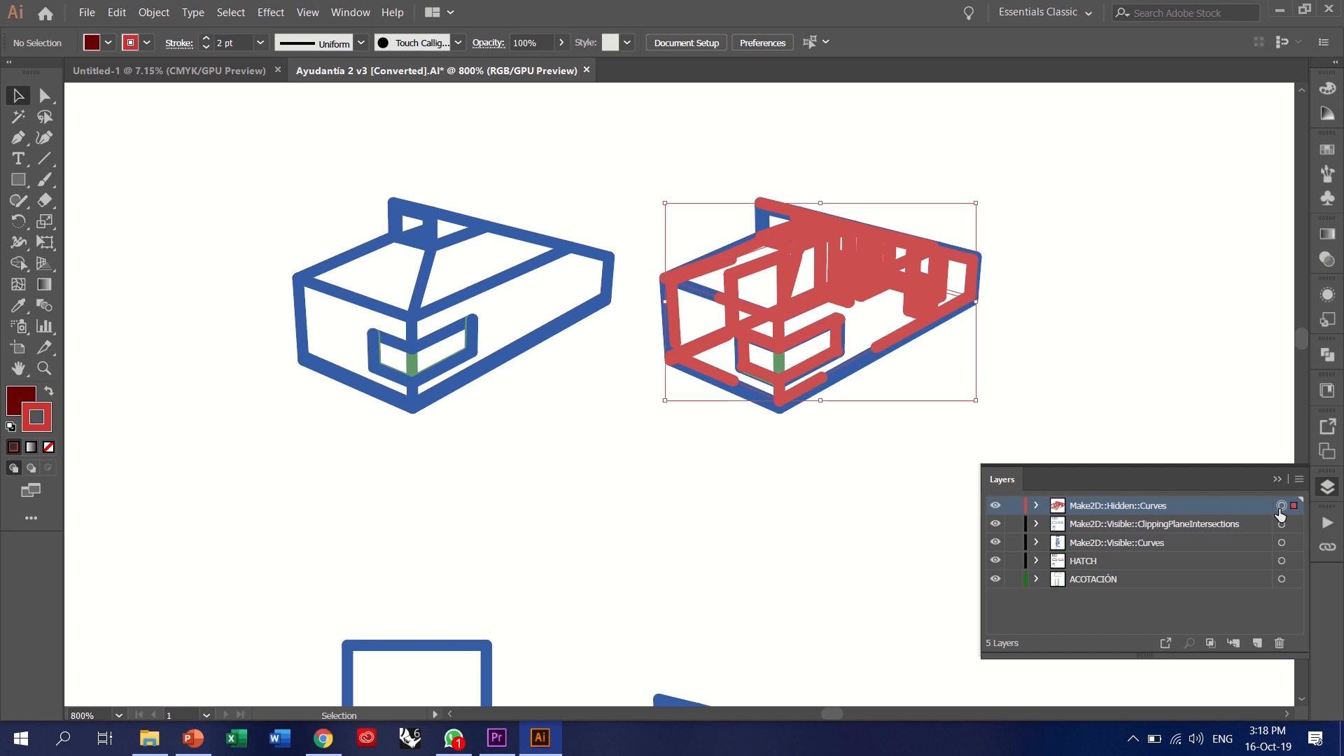
key(ctrl+1)
scroll(616, 225, up, 4)
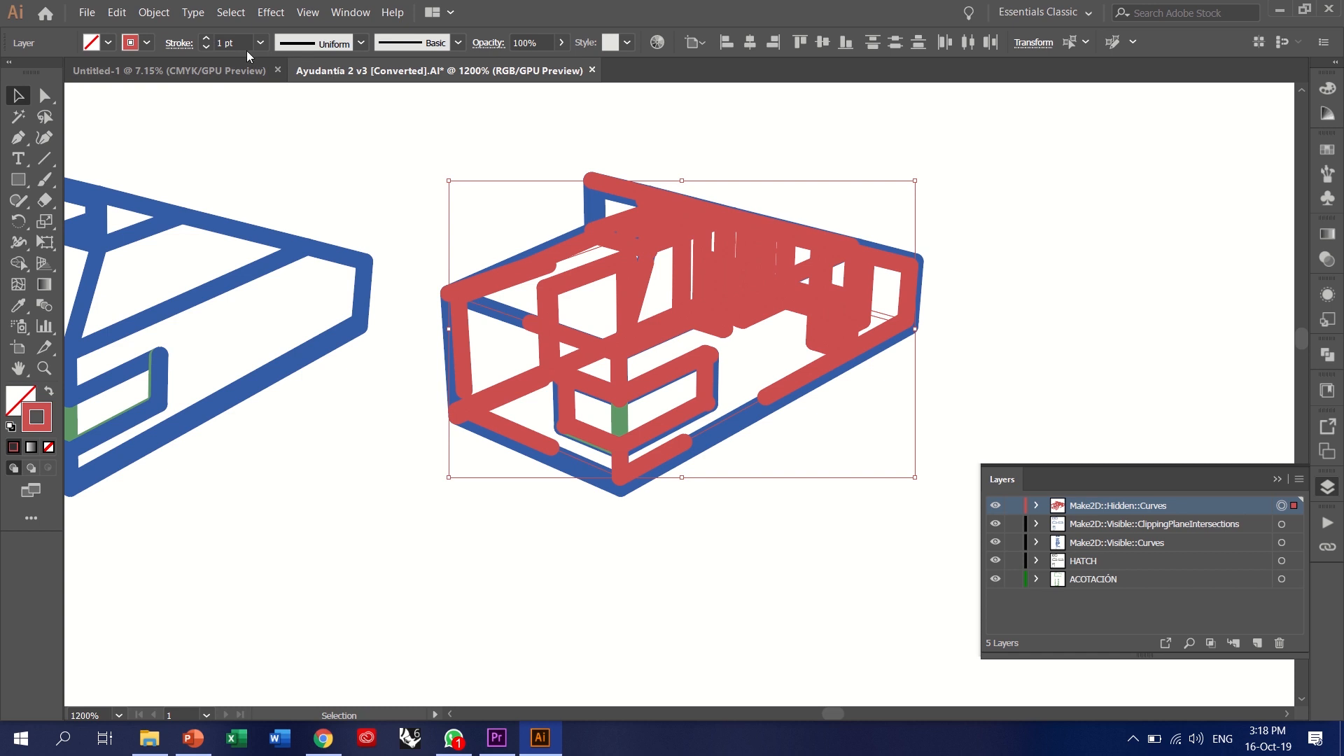
click(206, 46)
click(205, 46)
click(205, 47)
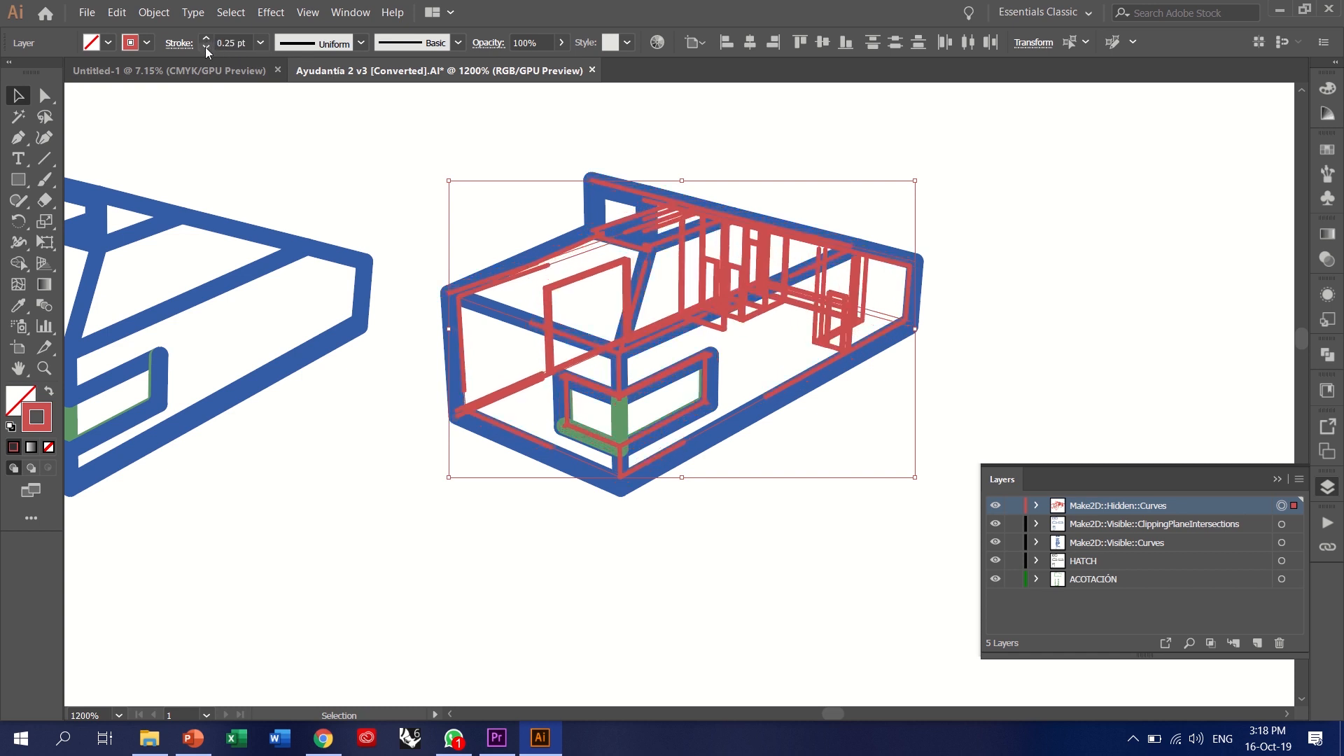
click(206, 47)
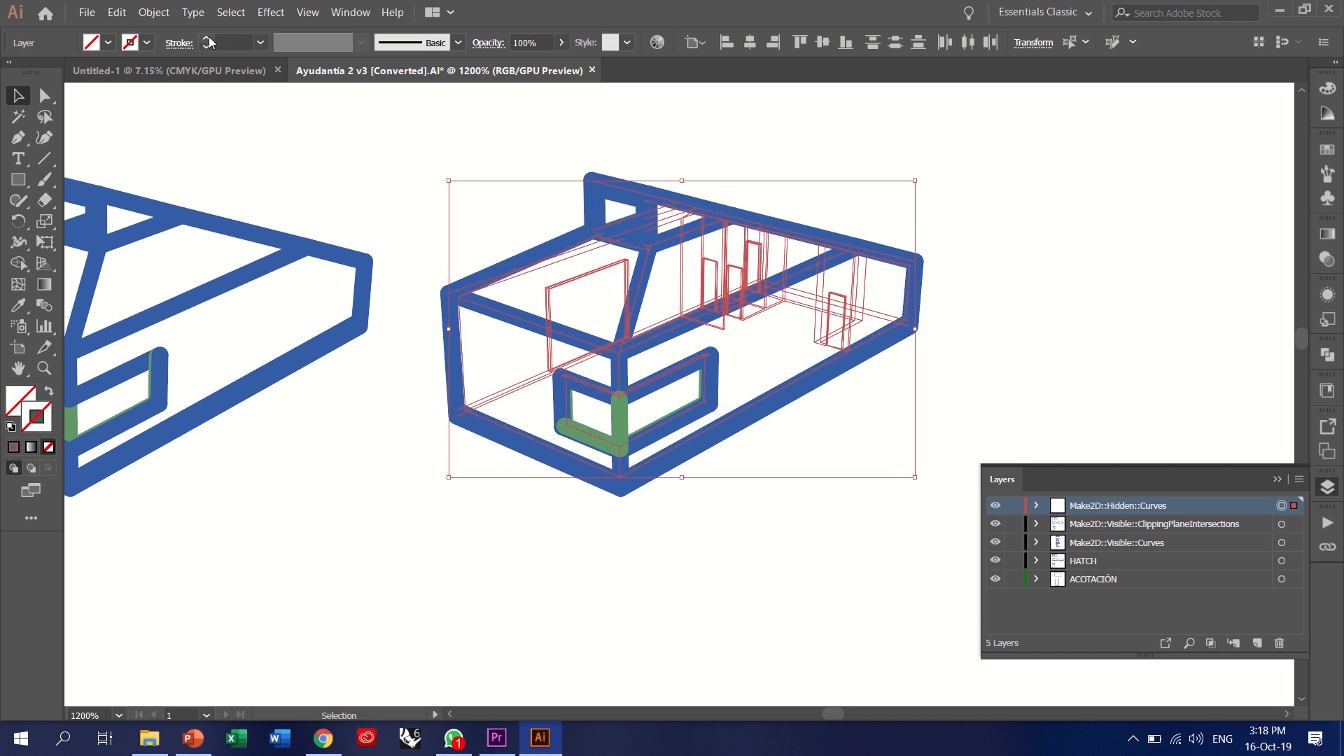
click(208, 37)
click(209, 37)
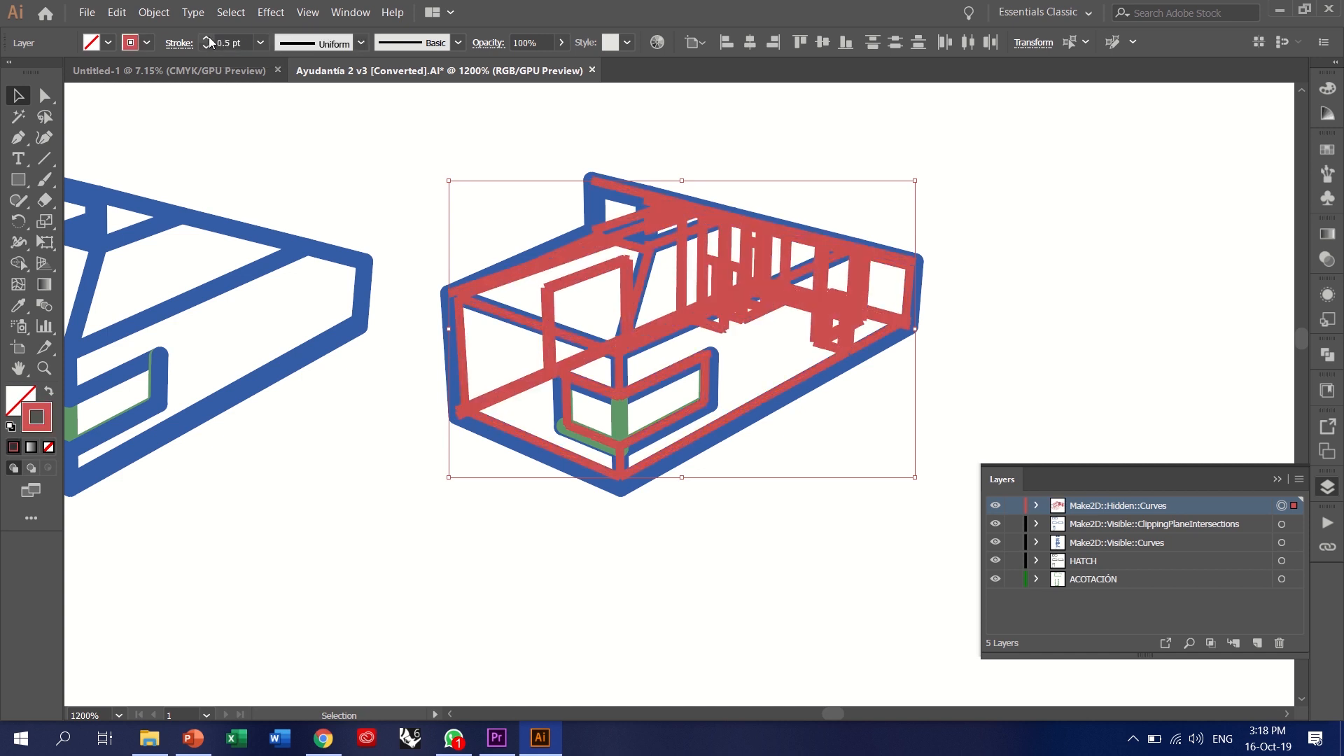
- Change the hidden curves' stroke color to black and deselect them
double_click(40, 425)
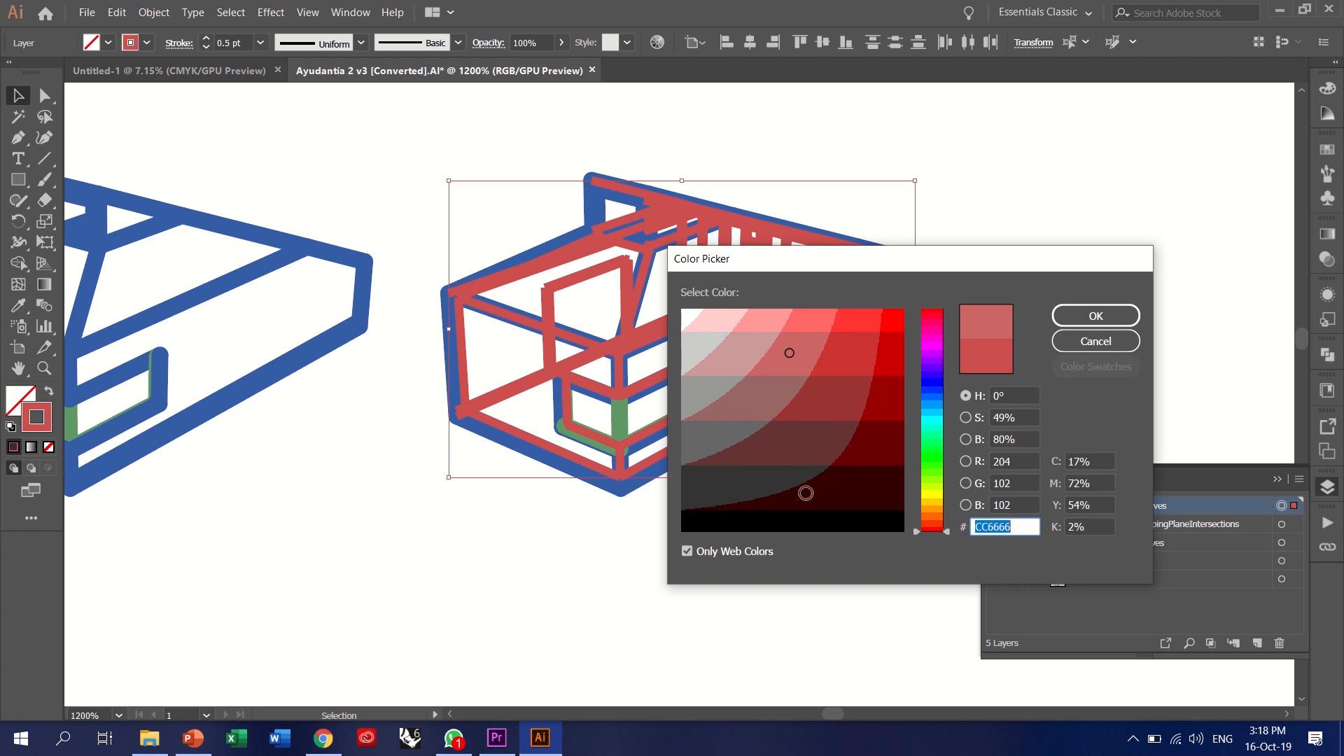
click(830, 526)
click(1096, 315)
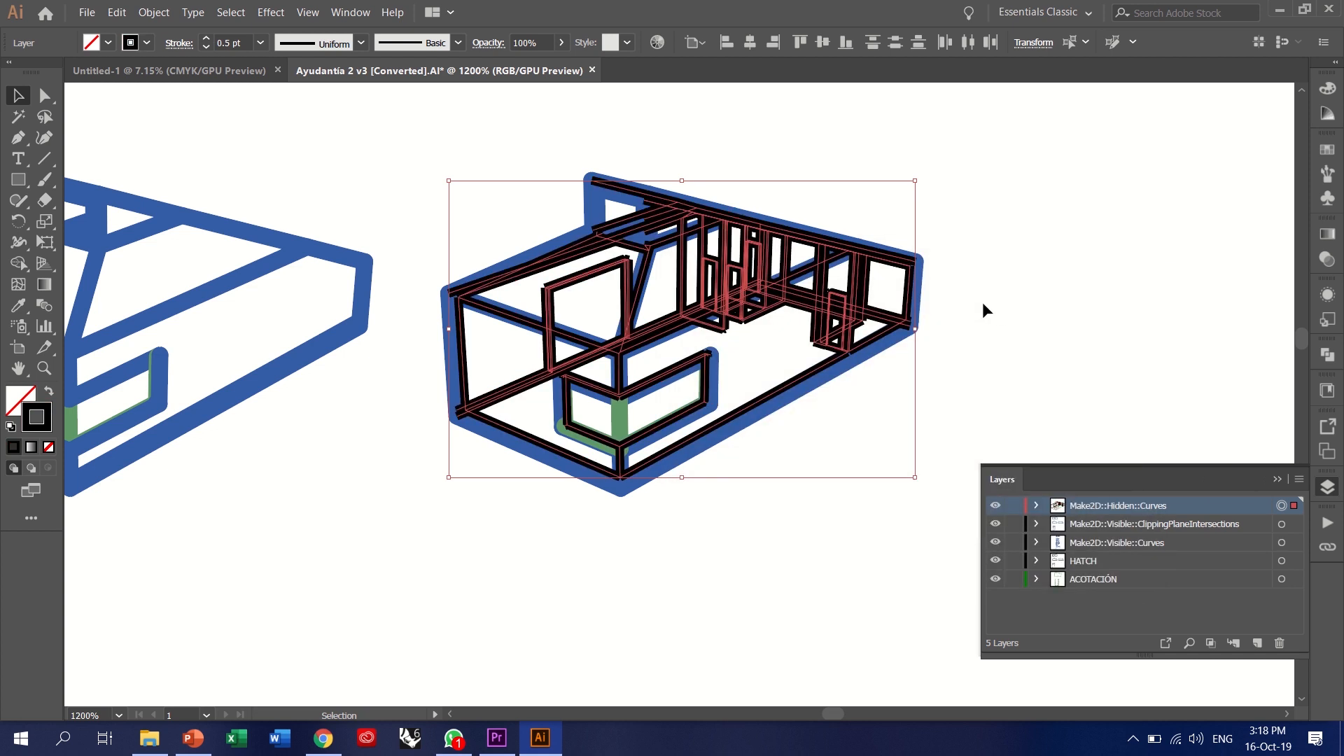
click(983, 304)
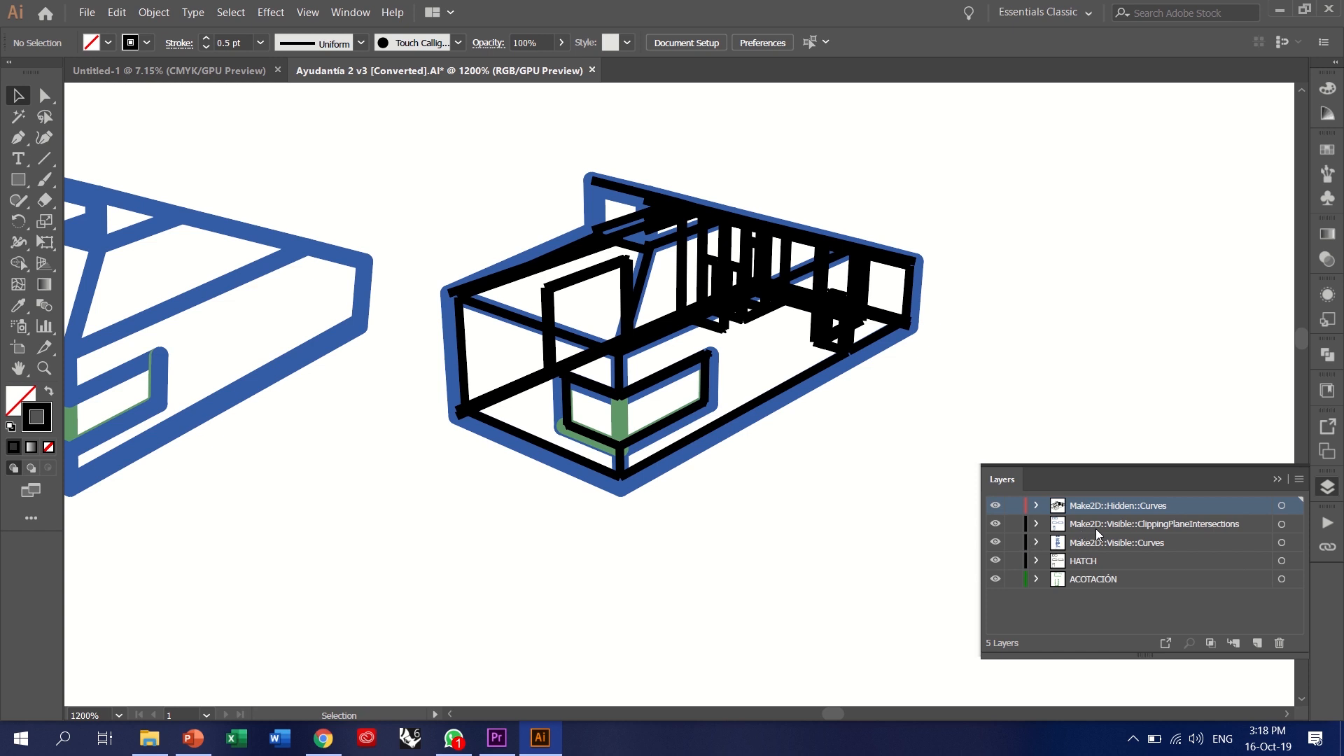
- Try a 1 pt stroke on the Make2D::Visible::ClippingPlaneIntersections layer and a thinner 0.25 pt stroke on the Make2D::Visible::Curves layer
click(1281, 524)
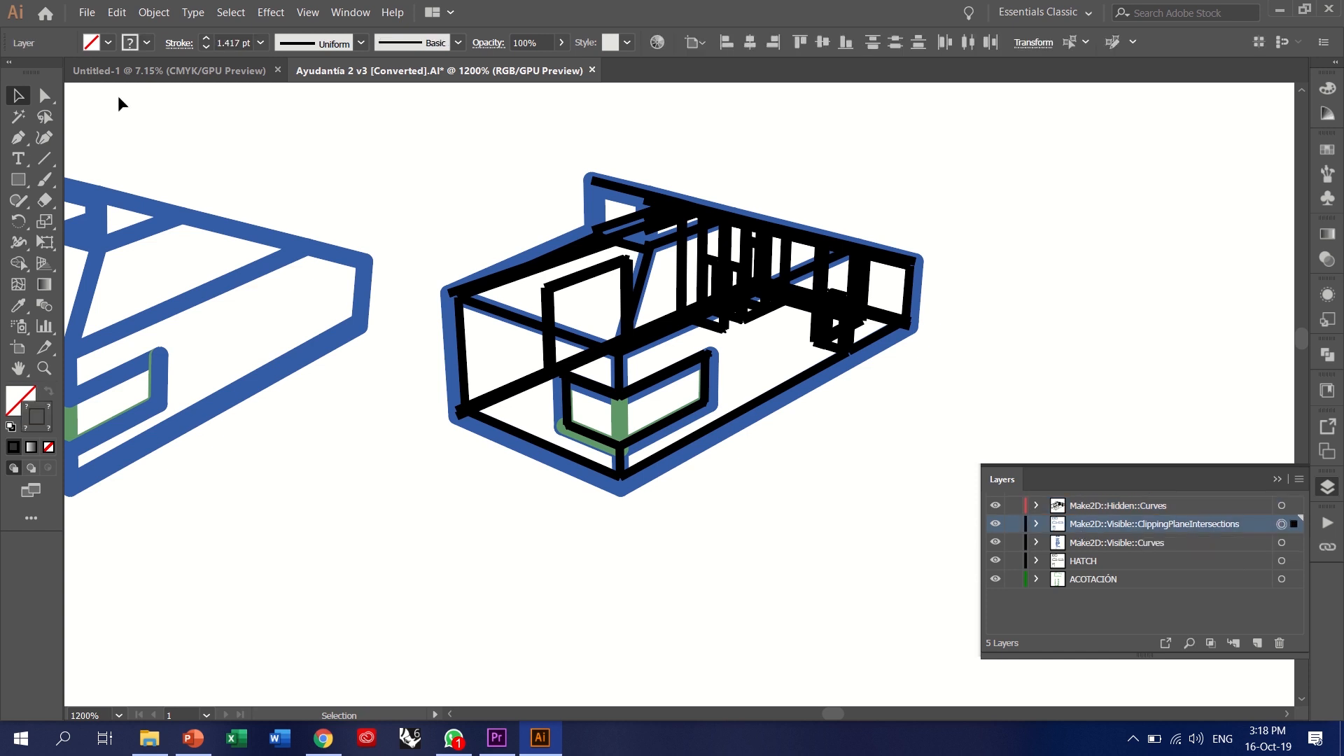
click(206, 47)
click(1281, 543)
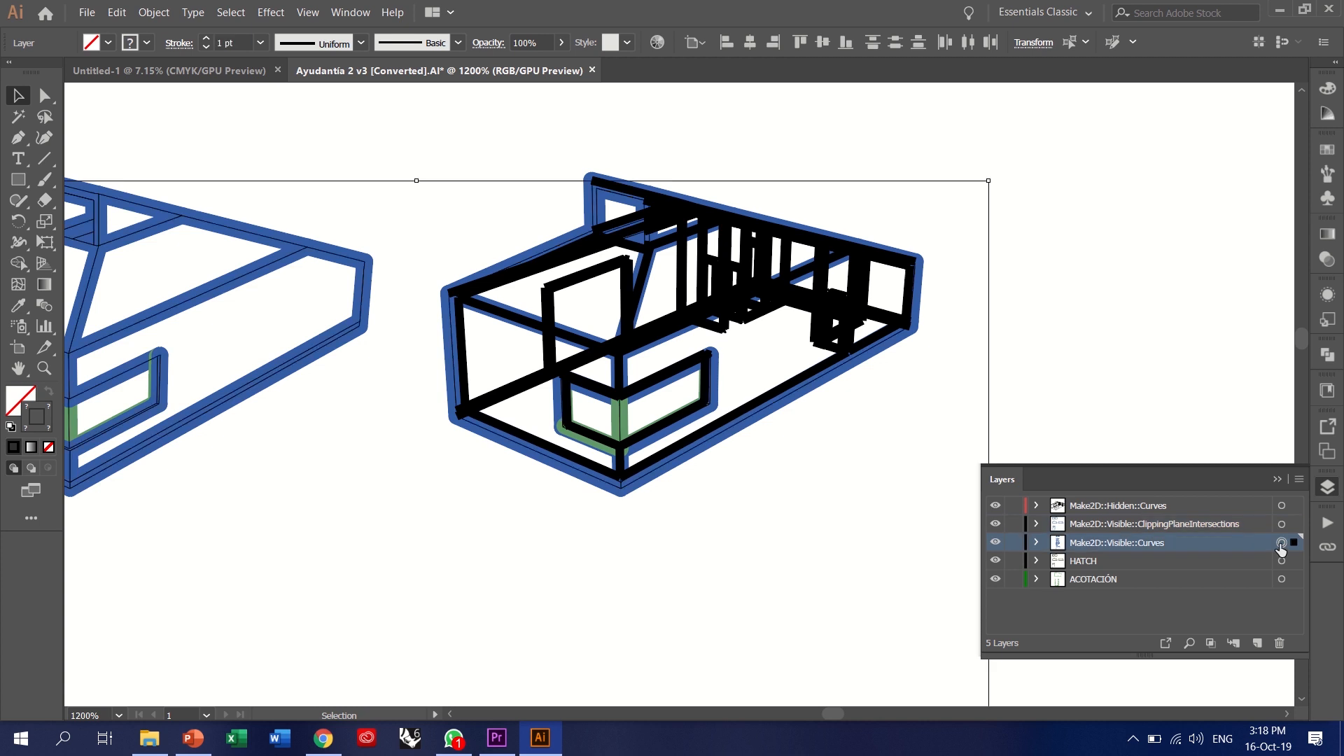
click(208, 49)
click(207, 49)
click(207, 49)
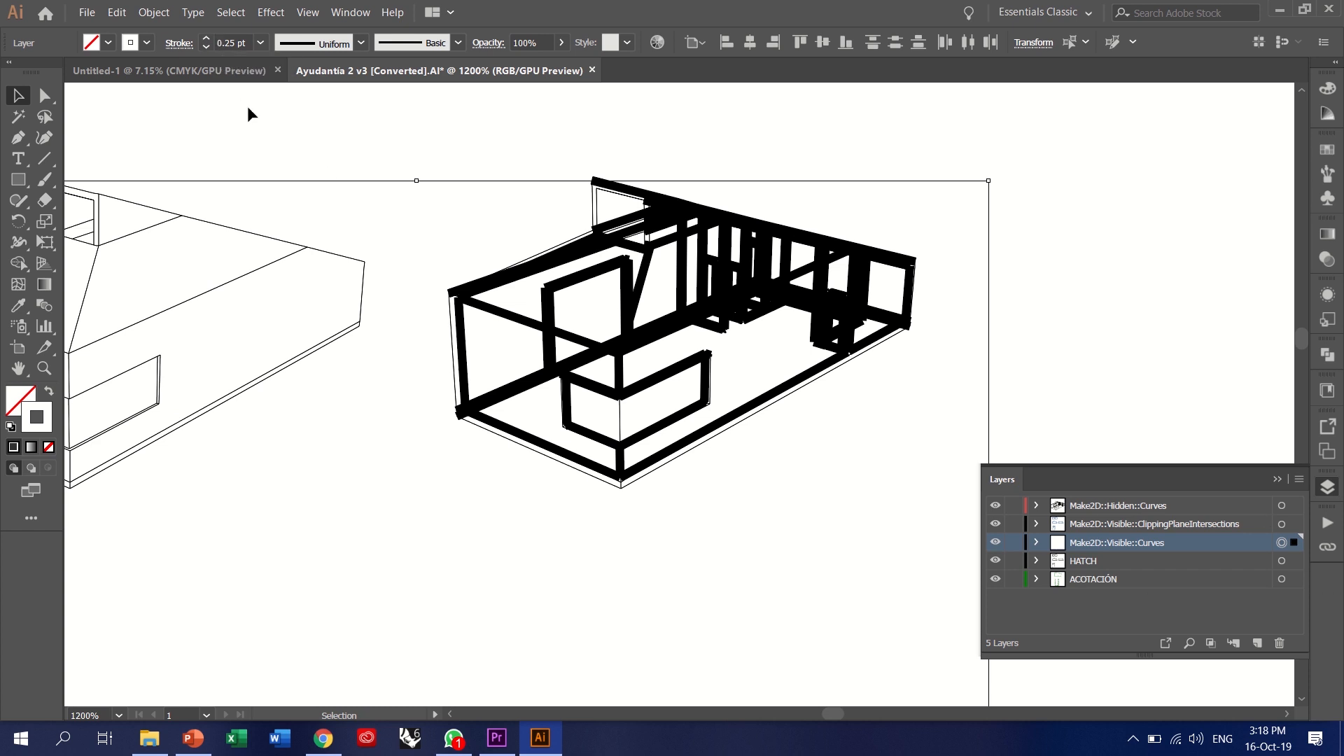
click(204, 38)
click(204, 38)
click(1173, 594)
click(1281, 543)
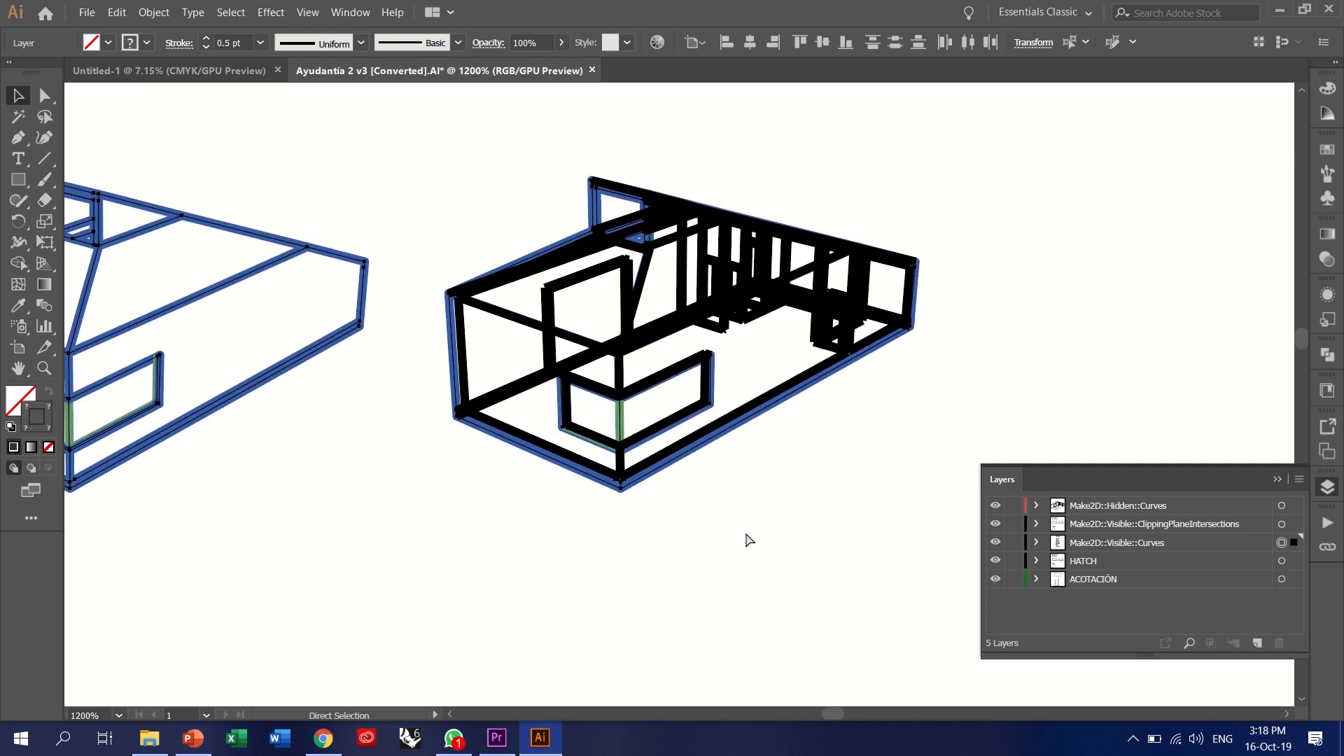
- Undo the stroke weight changes on the visible curves and clipping plane intersections, and return to the normal preview display
key(ctrl+y)
key(ctrl+z)
key(ctrl+z)
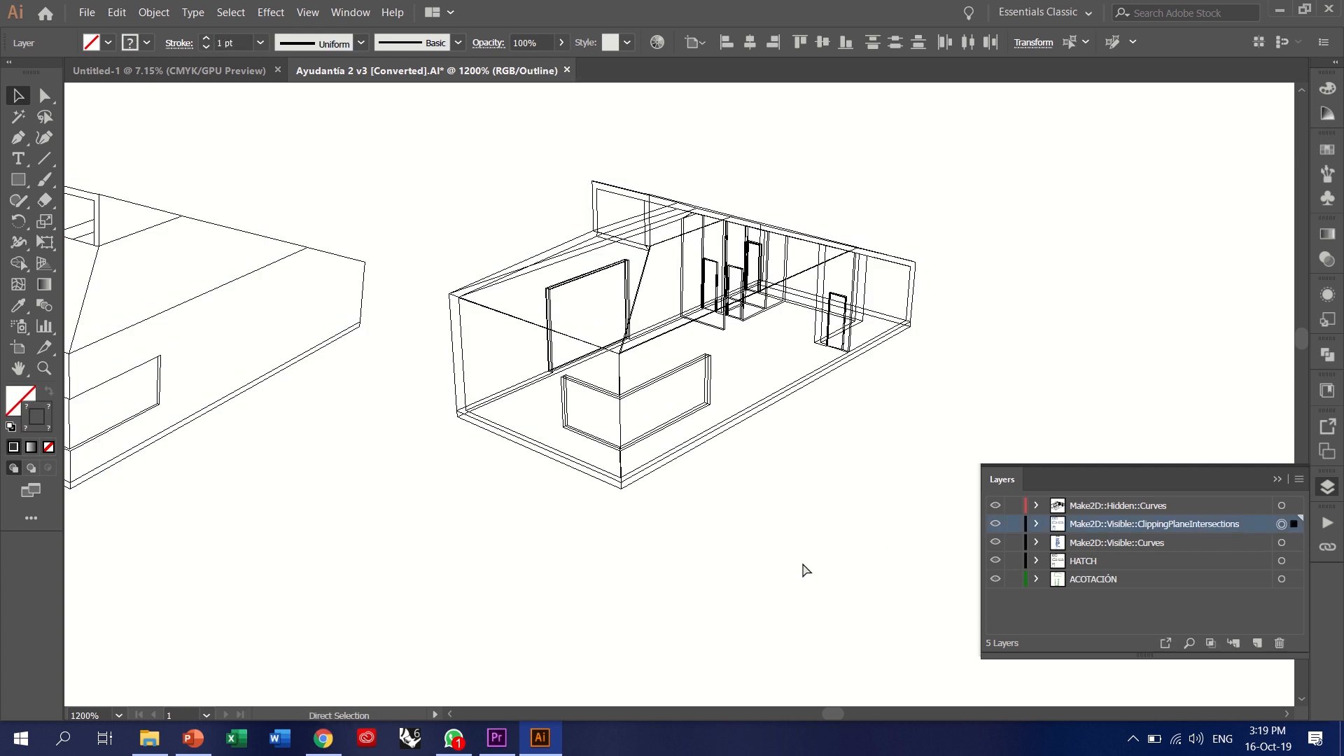
key(ctrl+z)
key(ctrl+y)
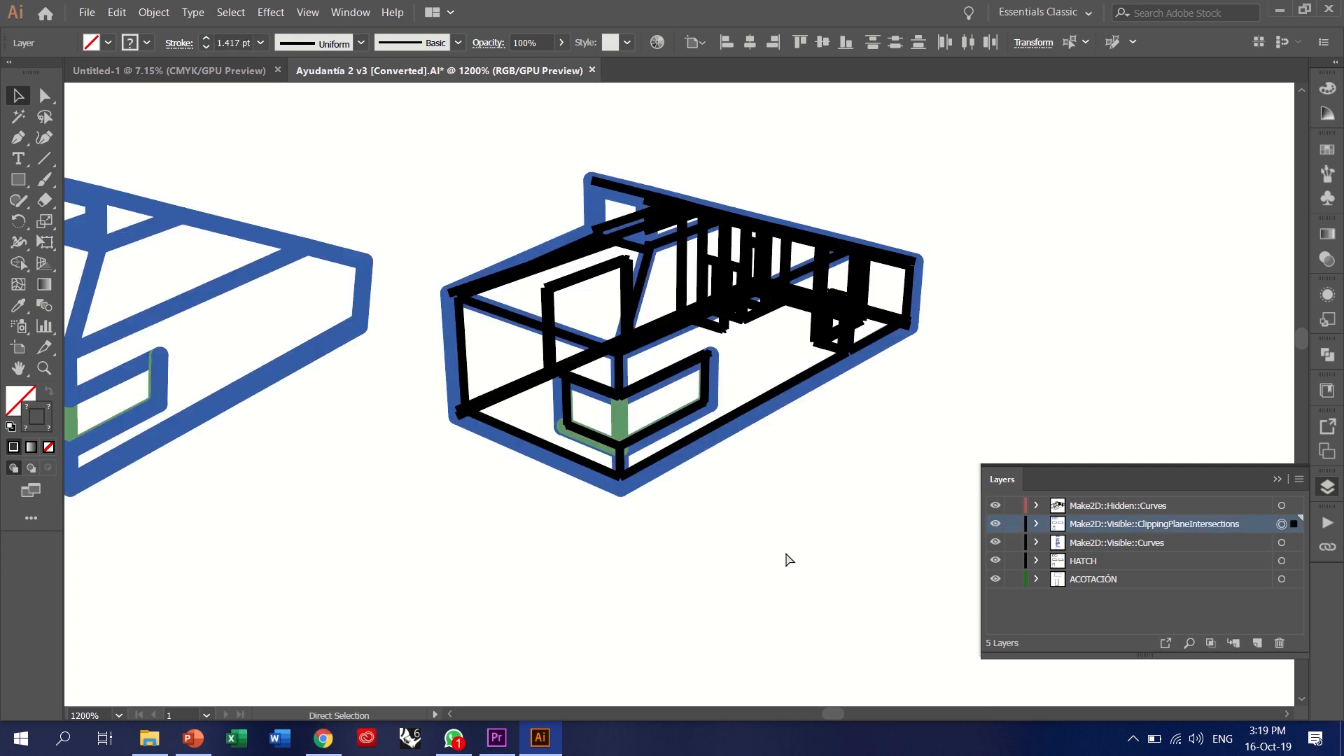
- Select all artwork on the Make2D::Visible::Curves layer and set its stroke weight to 0.1 pt
click(1281, 542)
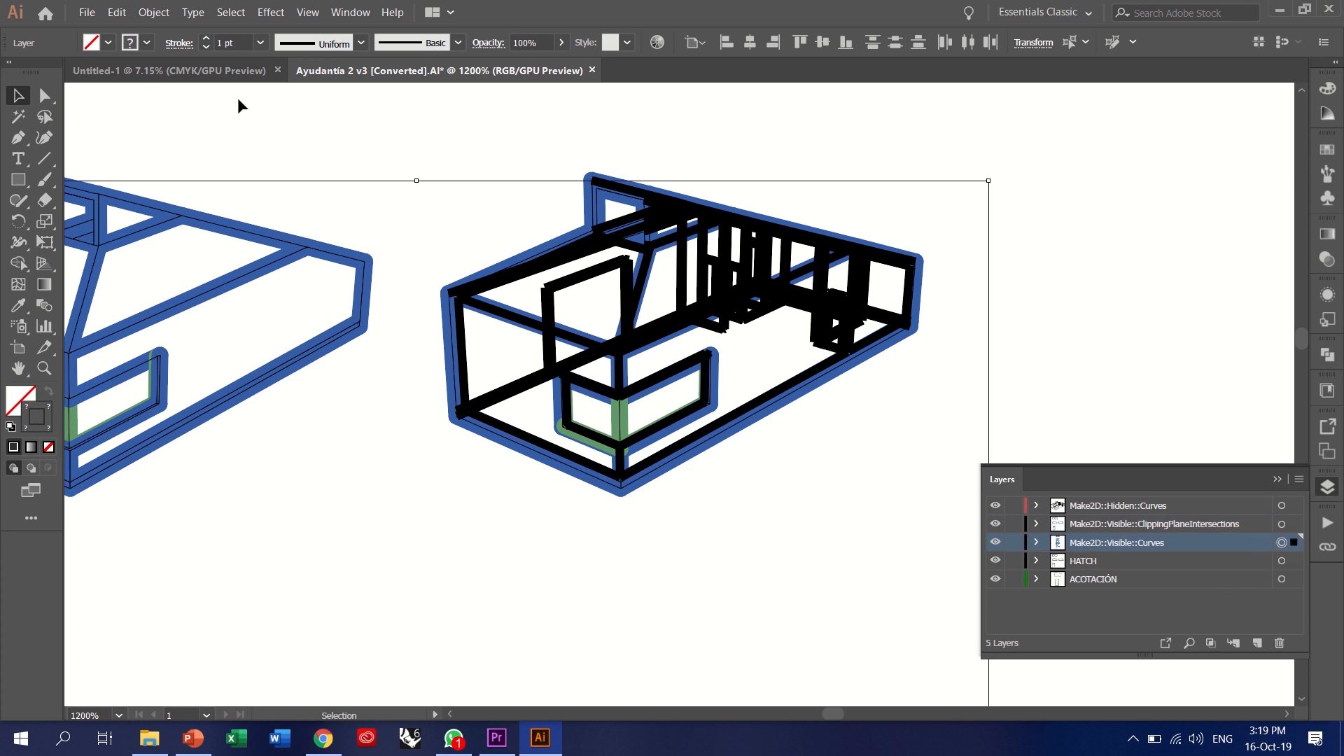
click(236, 43)
text(0)
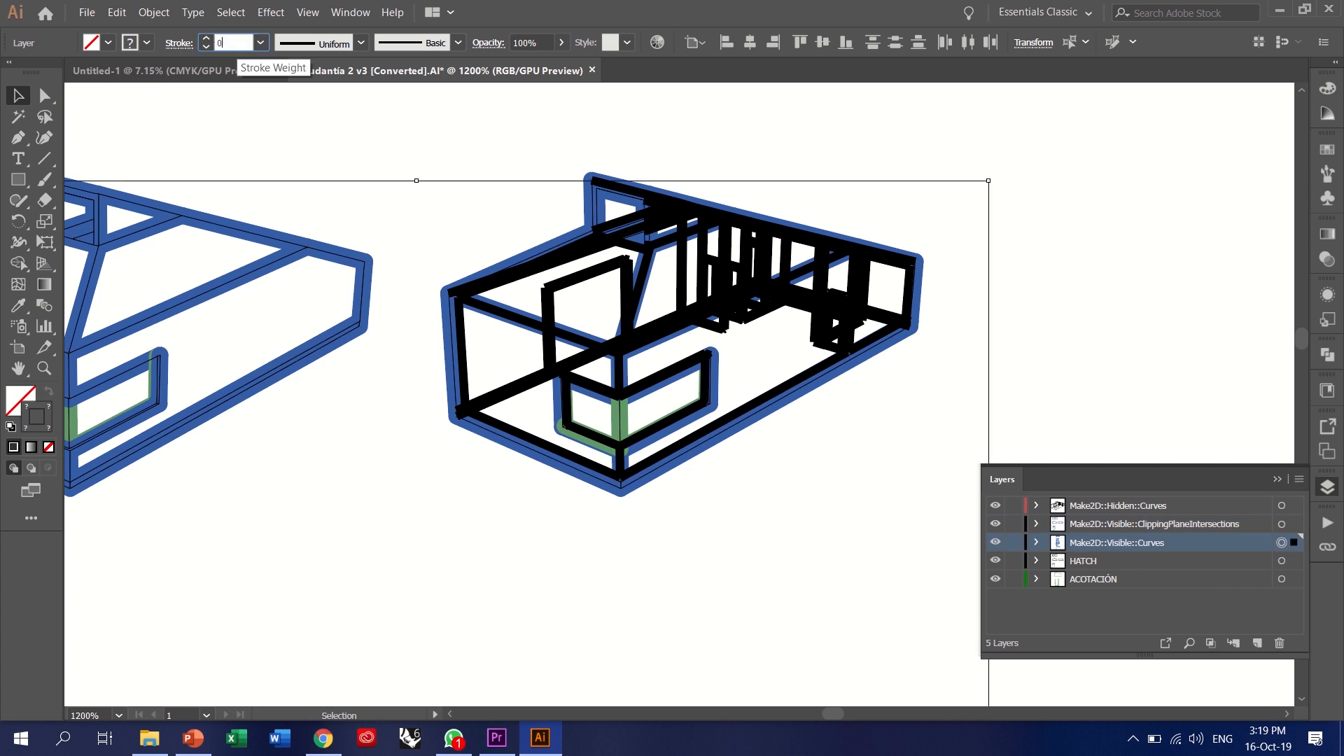
text(.1)
key(Return)
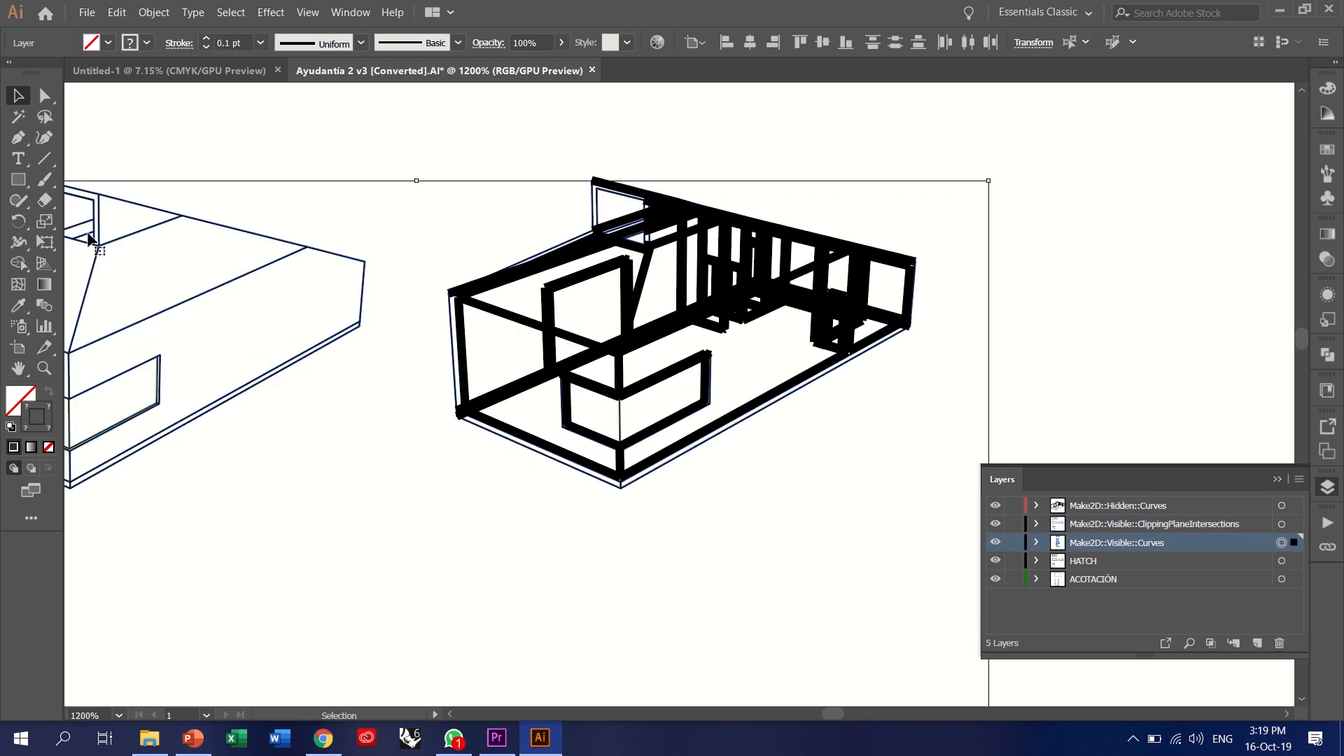
- Set the stroke weight of the Make2D::Hidden::Curves layer's artwork to 0.2 pt and deselect it
click(1282, 506)
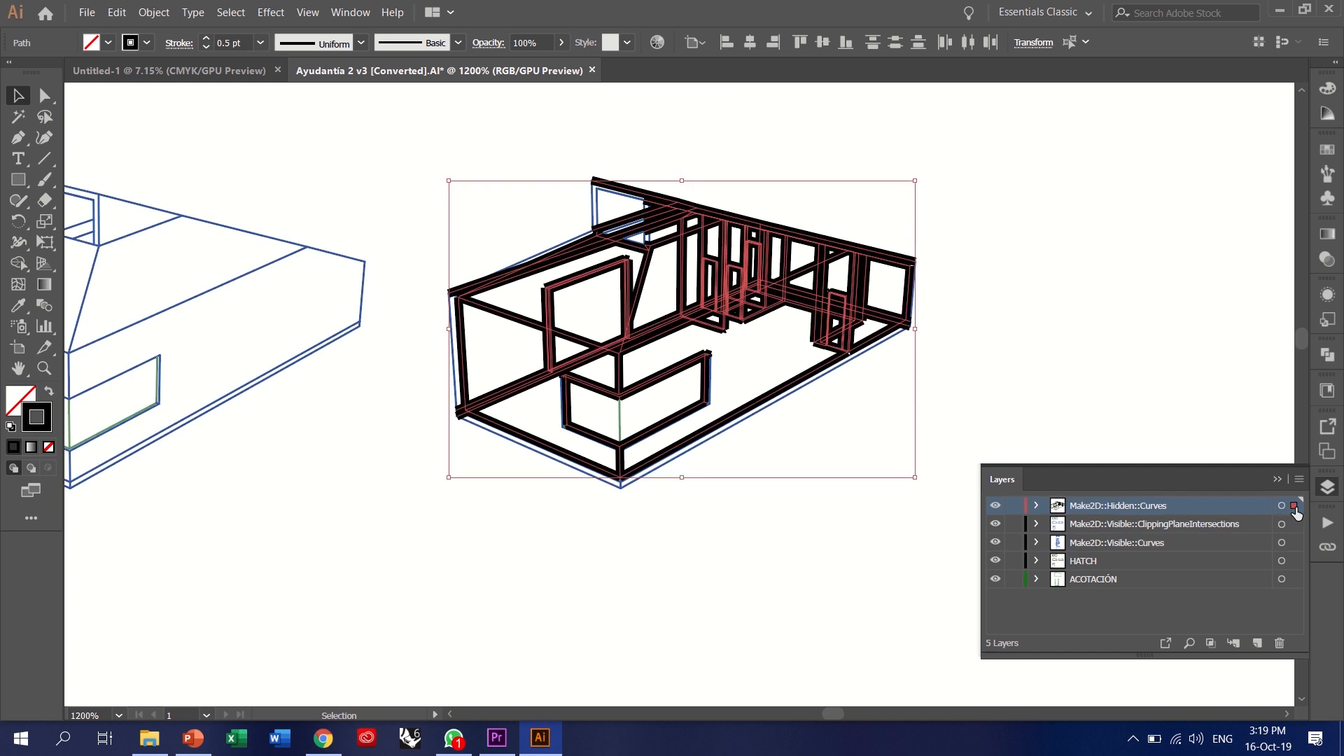
click(237, 42)
text(9)
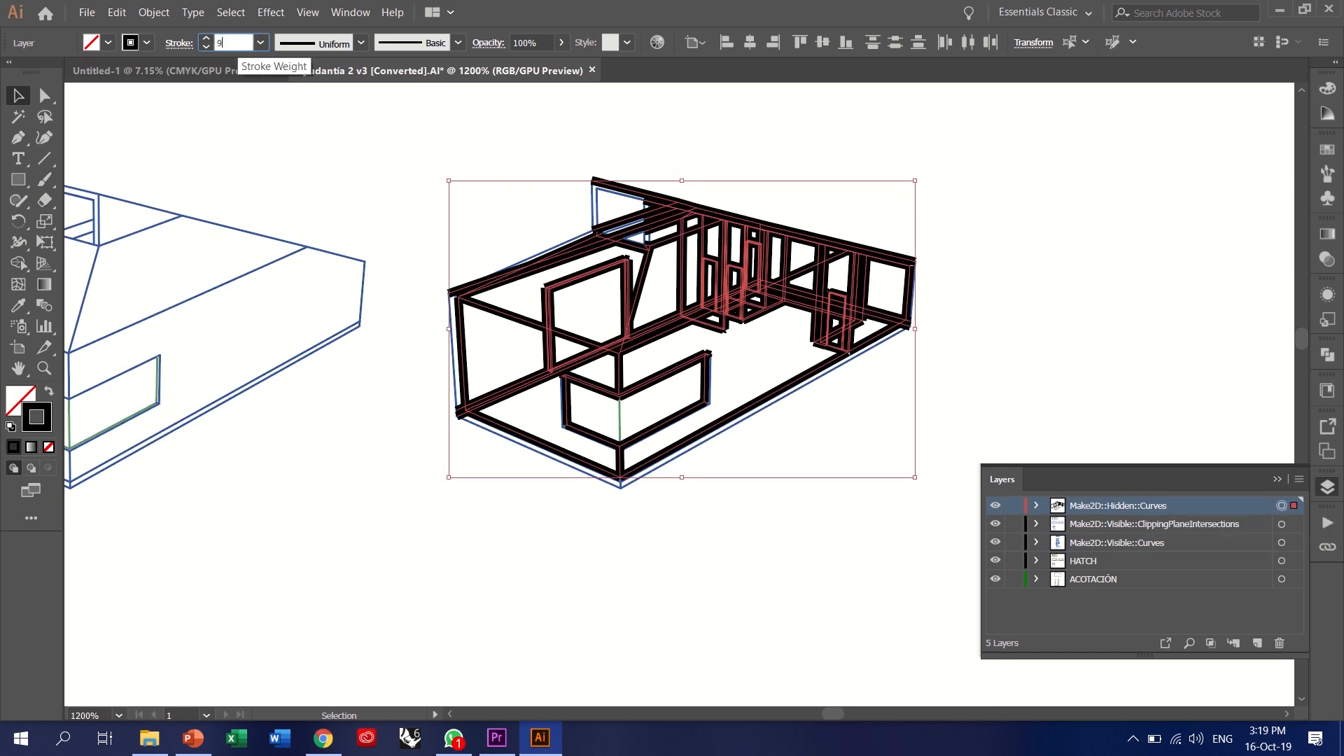
key(Return)
click(927, 219)
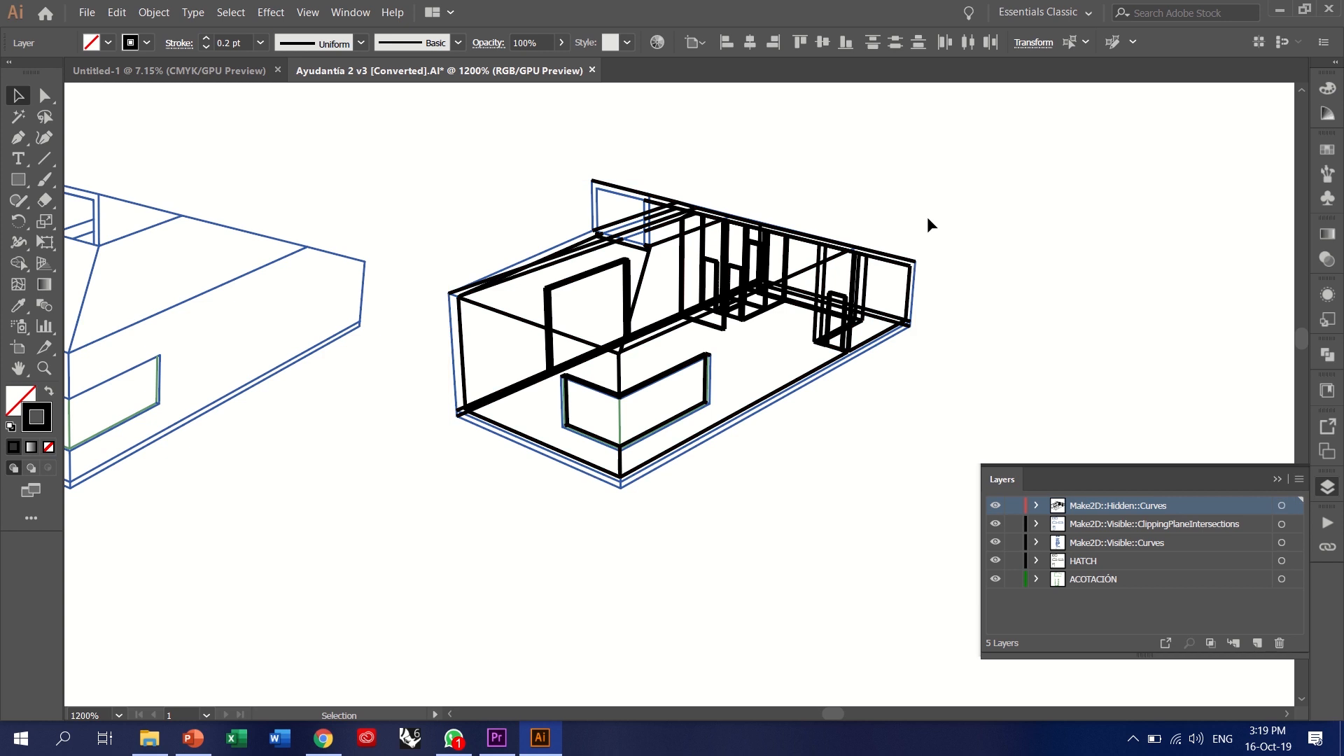
- Examine the line weights across the perspectives, elevations and sections of the house
scroll(639, 210, down, 3)
scroll(378, 216, up, 1)
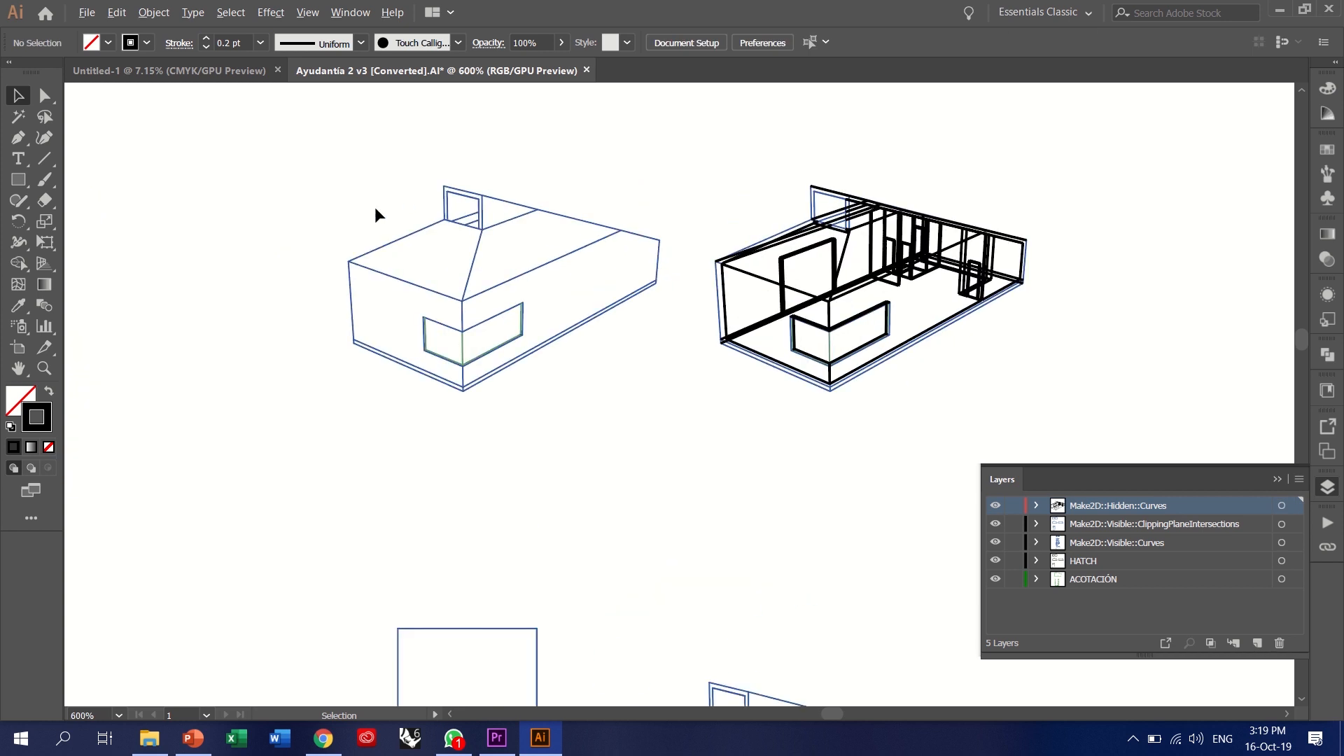
scroll(597, 354, up, 3)
scroll(506, 292, down, 6)
scroll(473, 515, up, 2)
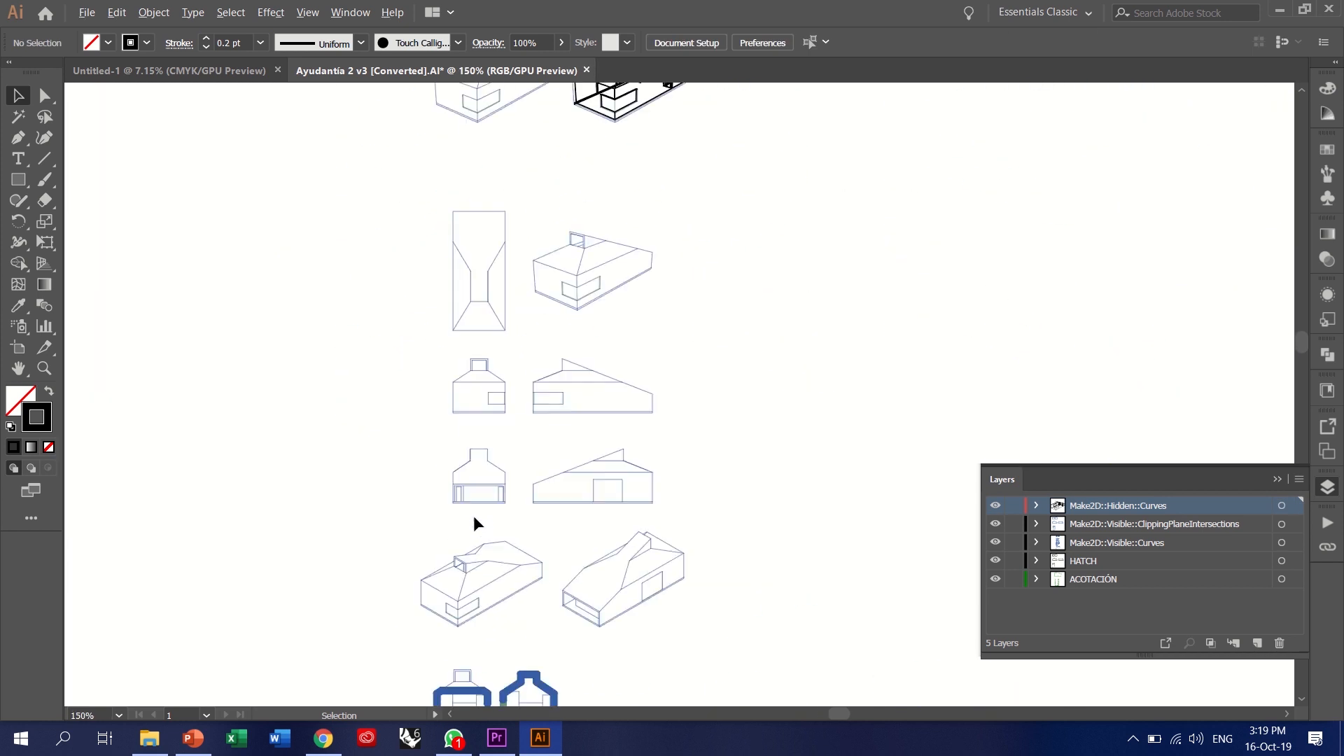
scroll(468, 629, up, 3)
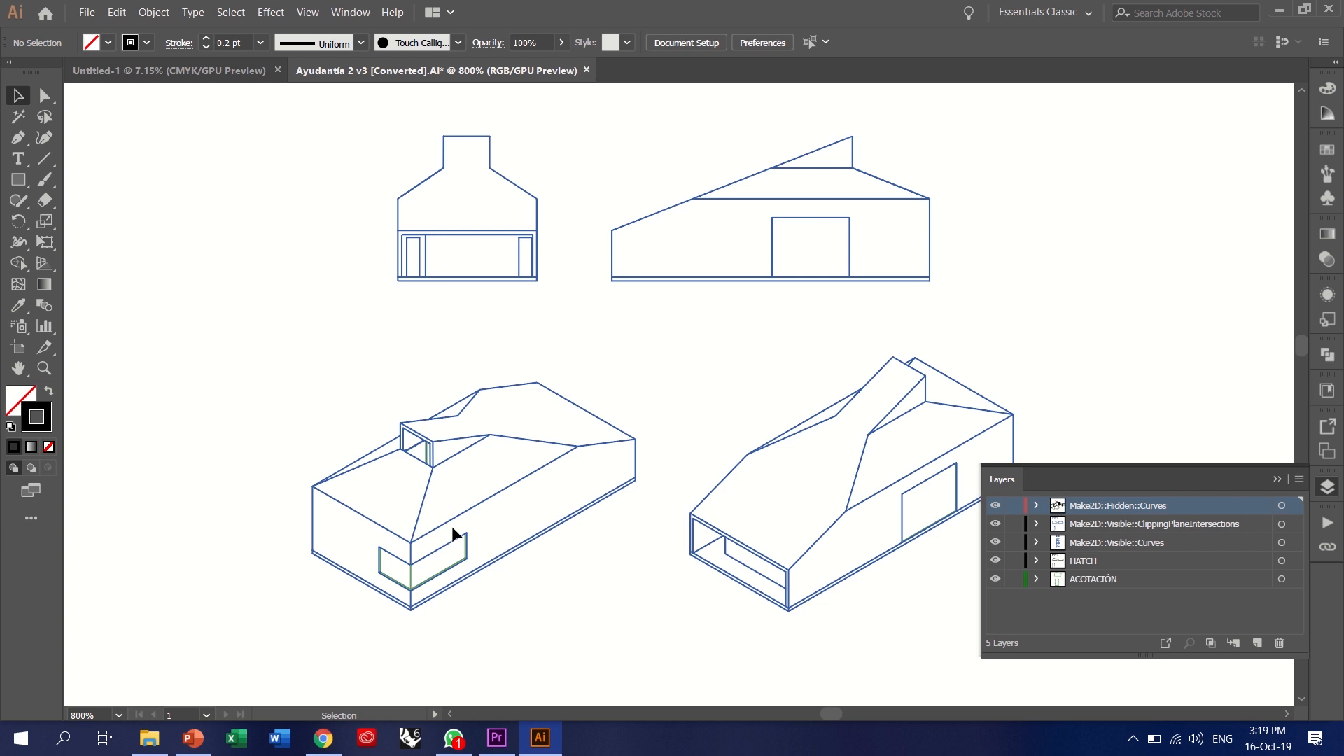
scroll(544, 431, down, 5)
scroll(560, 448, down, 8)
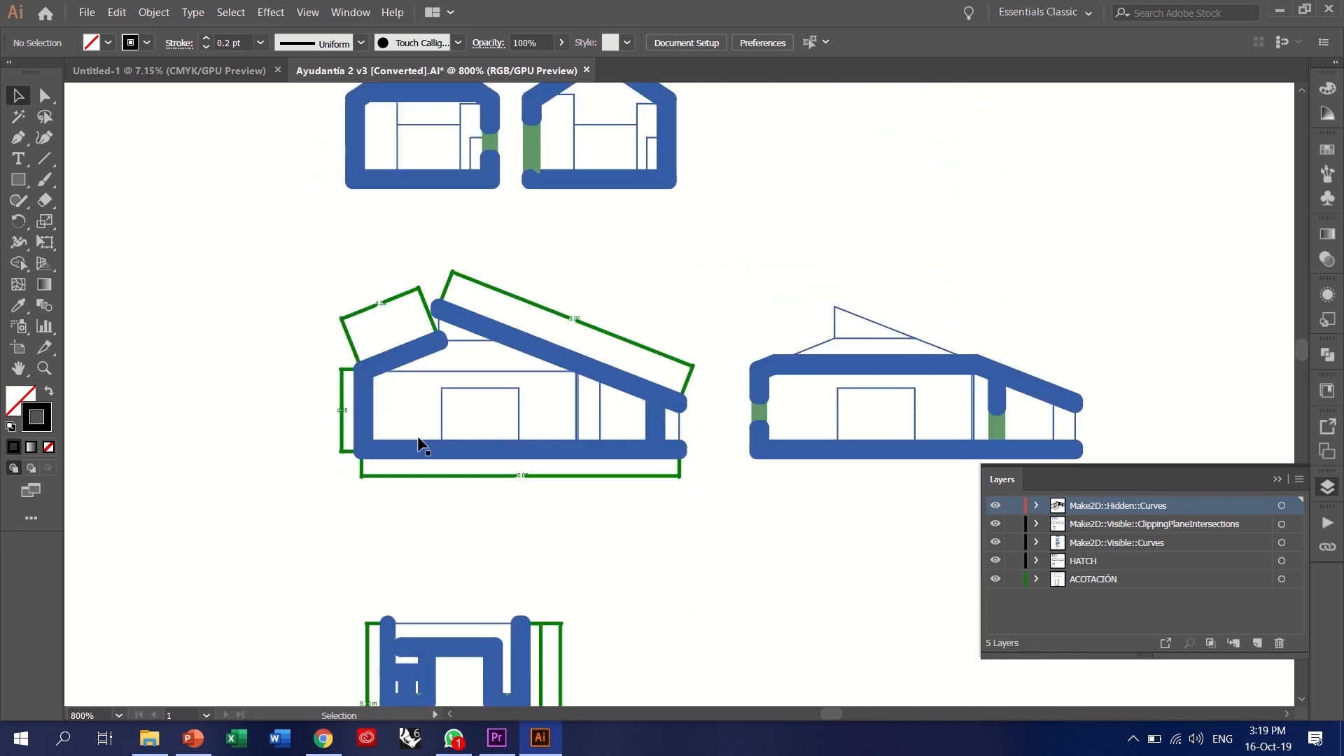
scroll(510, 468, up, 2)
scroll(498, 339, down, 8)
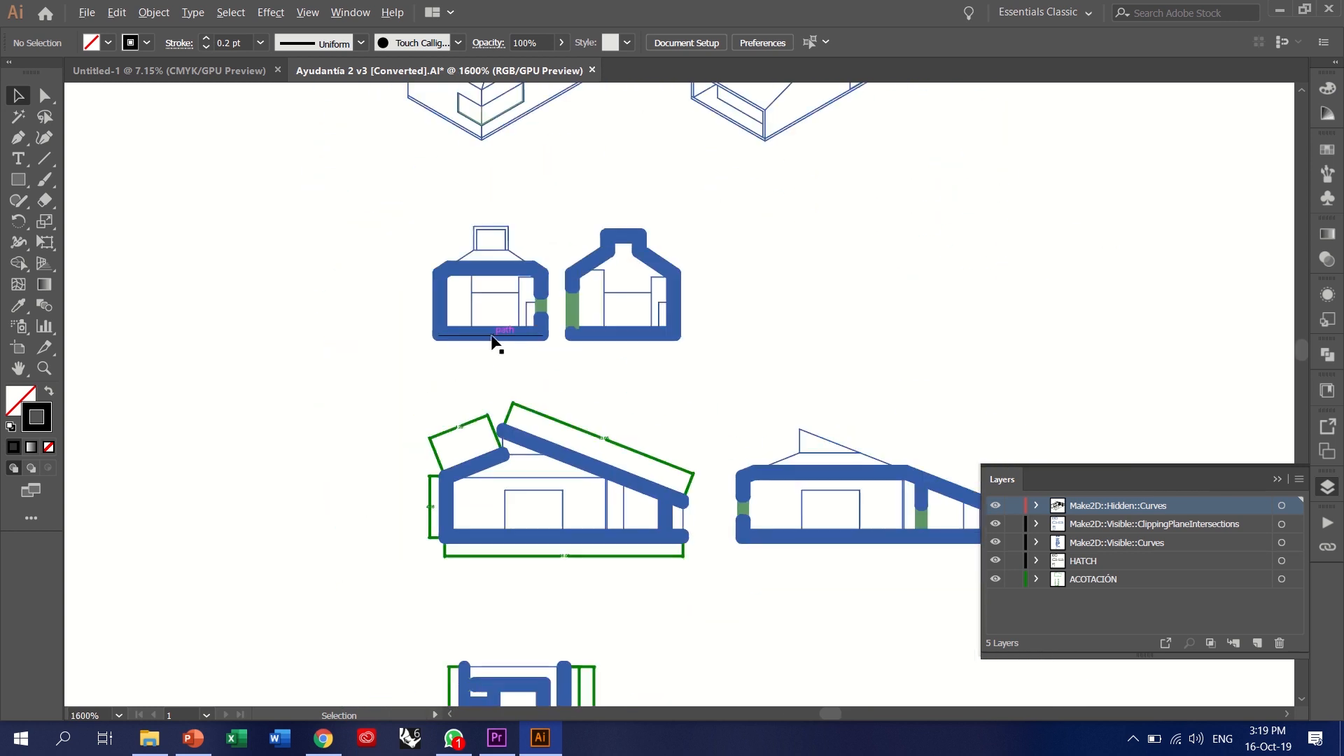
scroll(297, 246, up, 5)
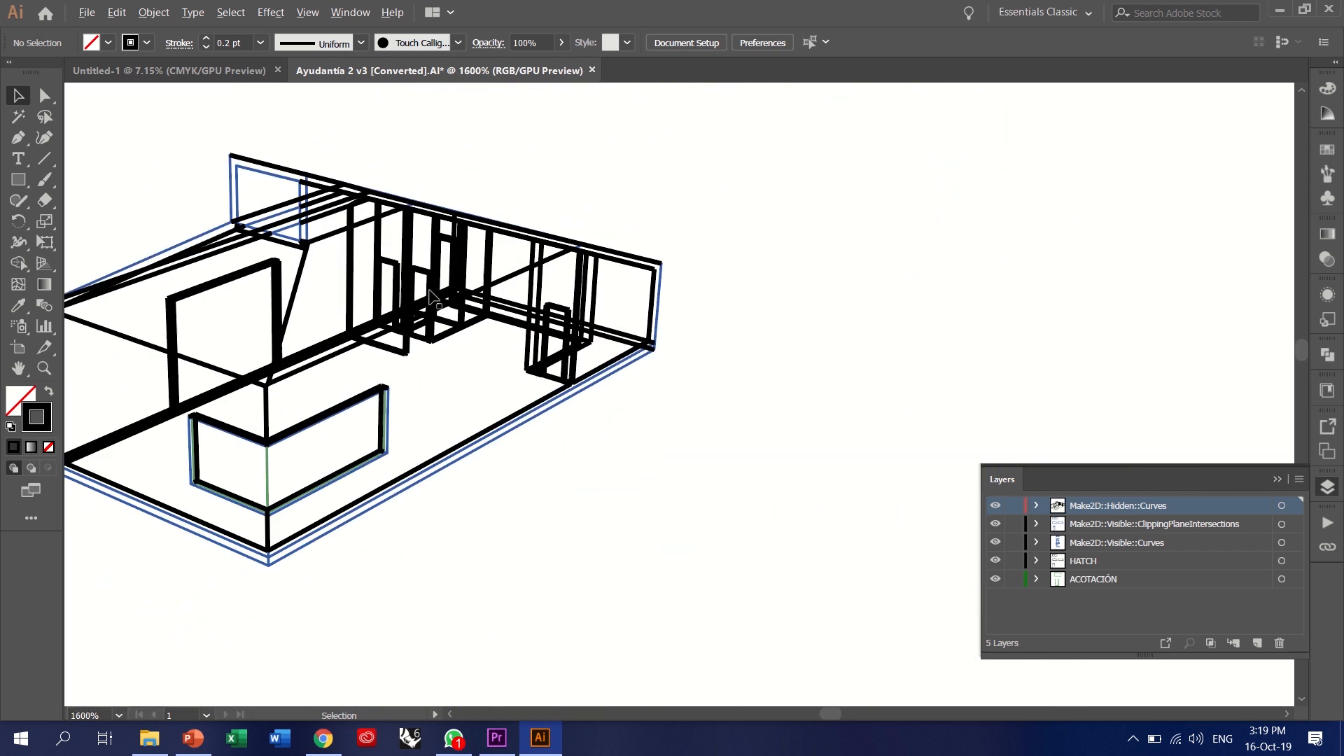
- Create an area text frame with placeholder text beside the black hidden-line perspective and finish editing it
scroll(270, 303, down, 3)
scroll(413, 543, up, 2)
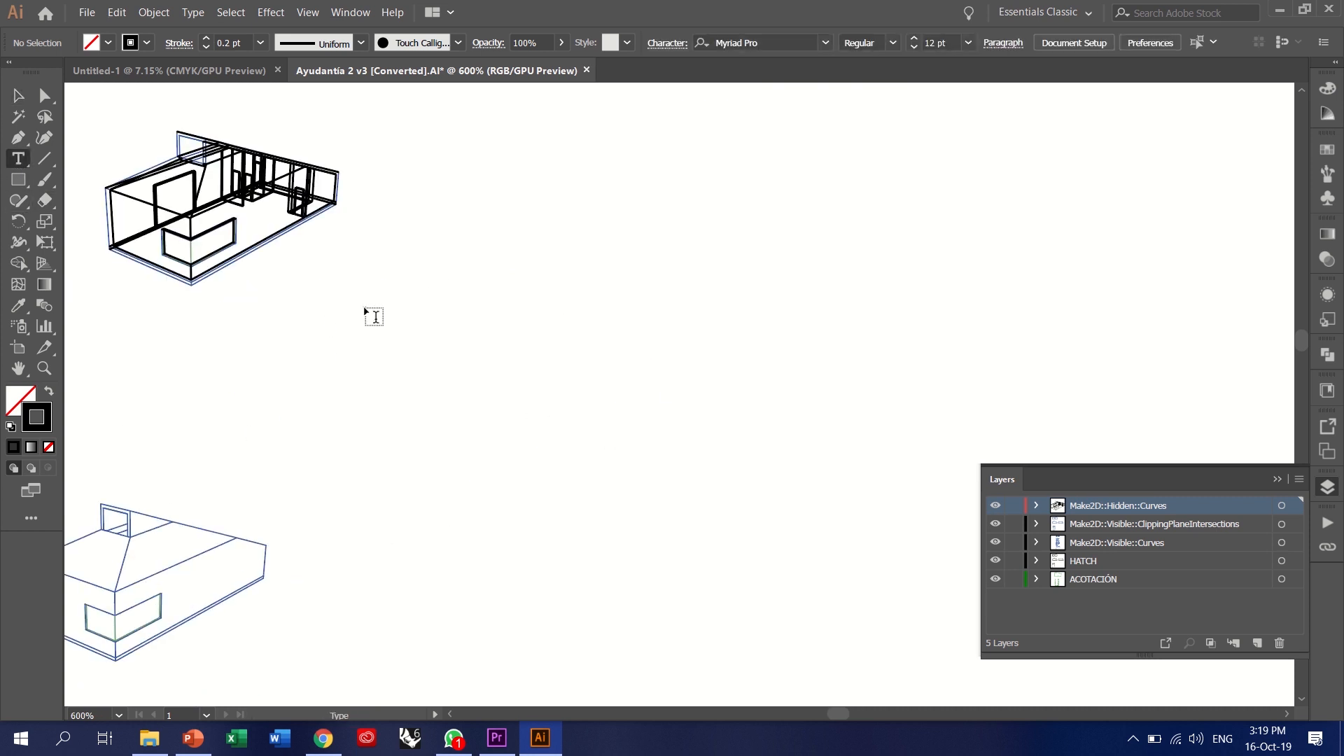
drag(365, 308, 814, 489)
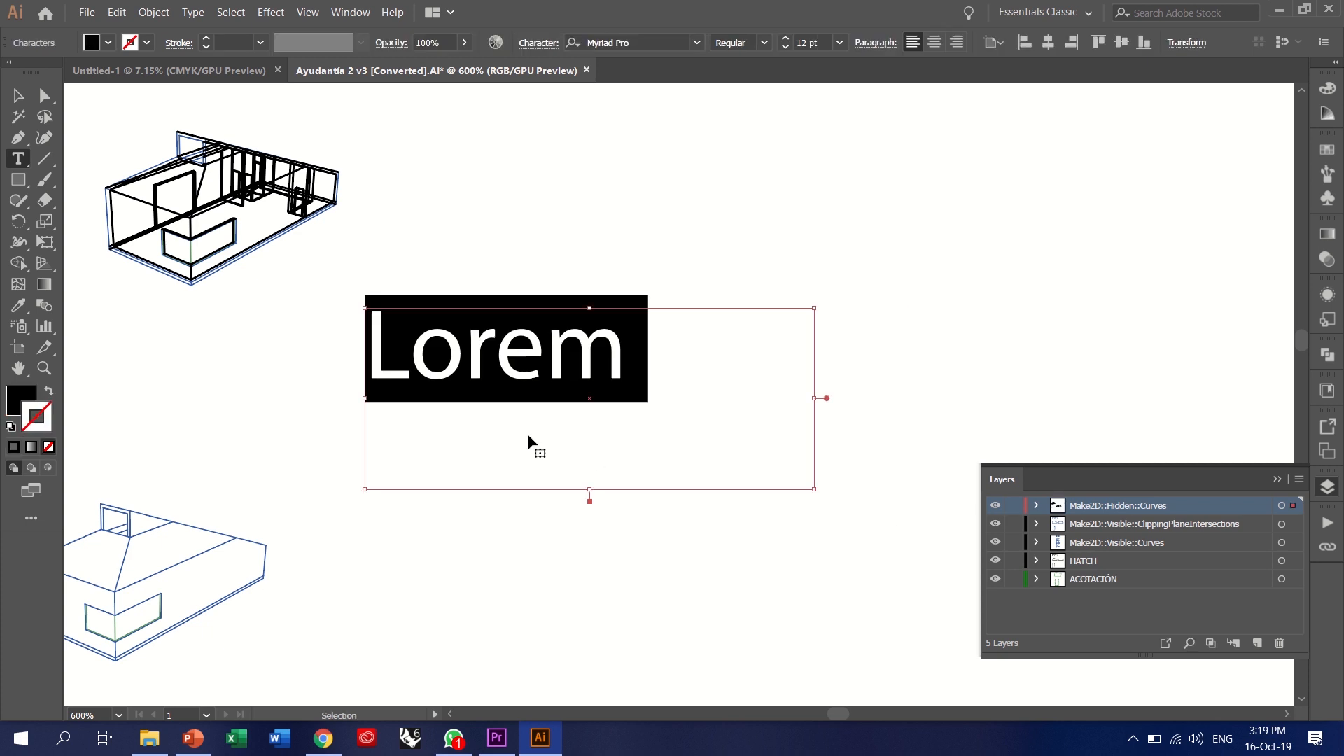
key(Escape)
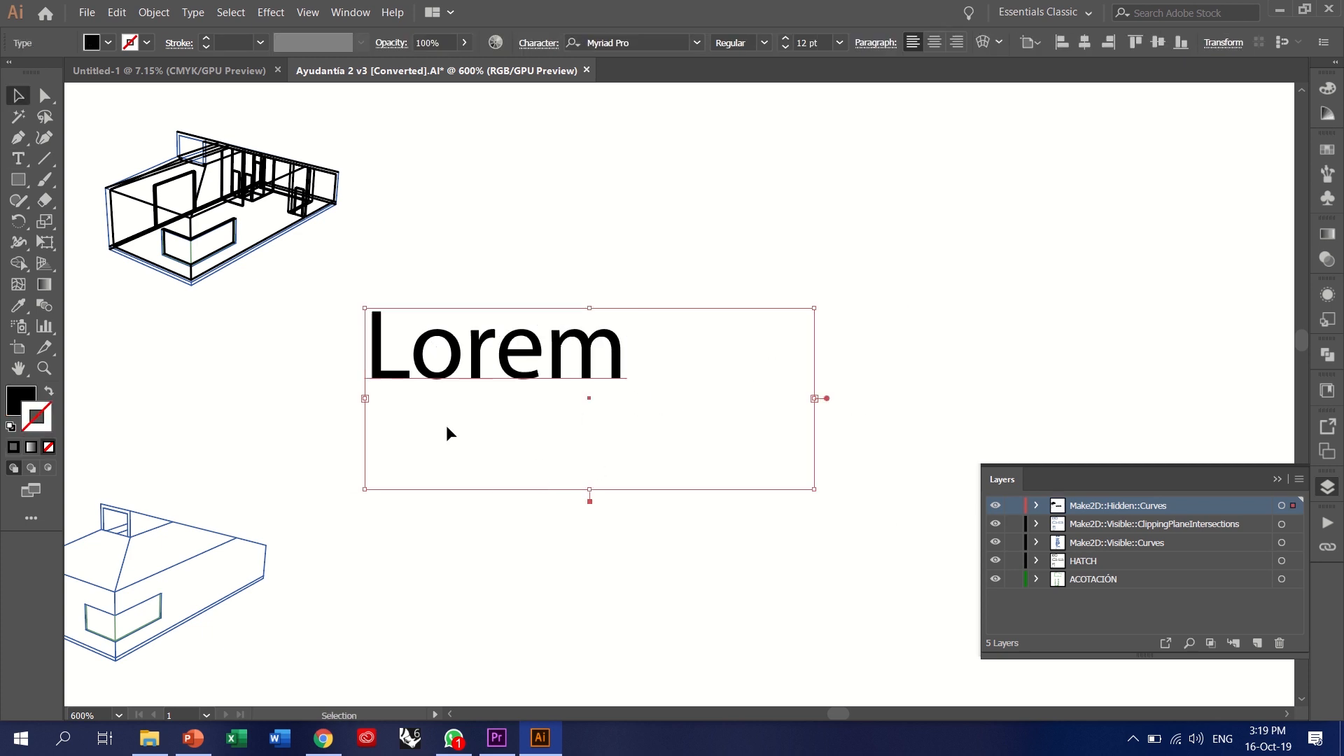
scroll(364, 350, up, 2)
scroll(165, 321, down, 1)
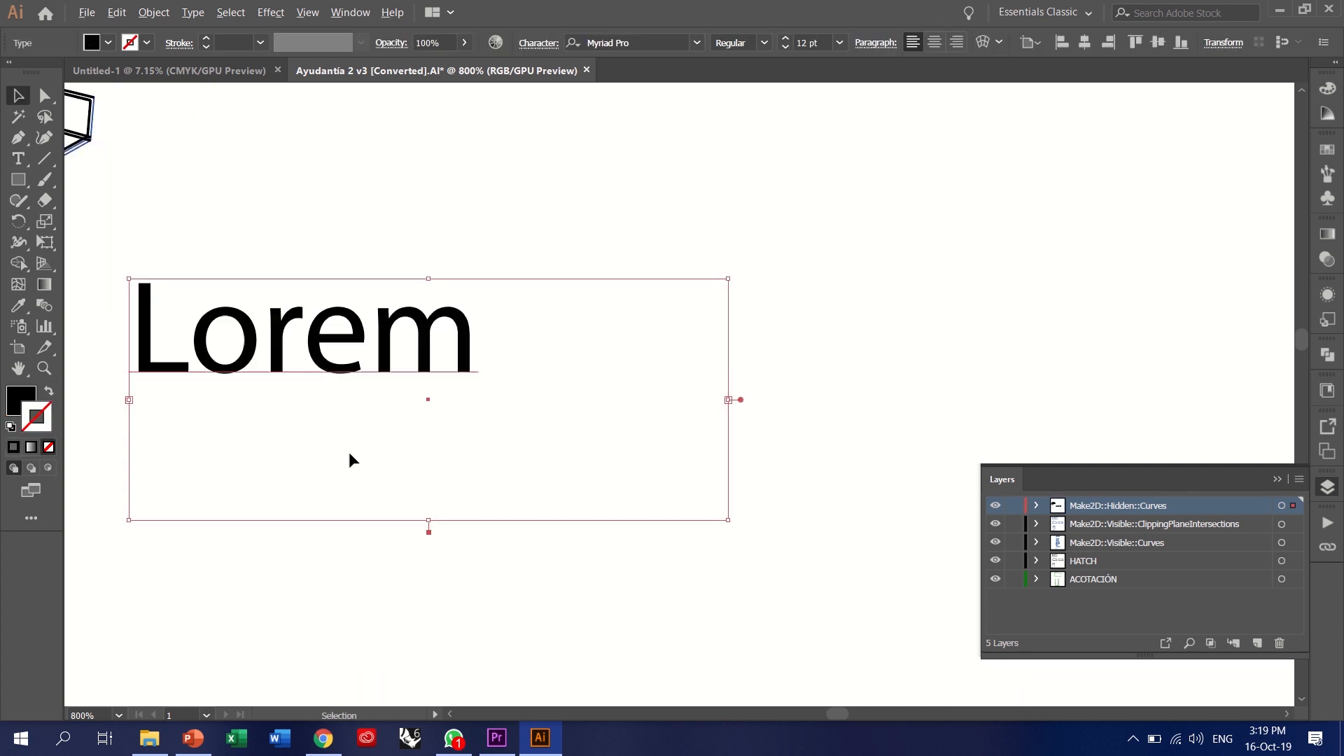
- Swap the placeholder text's fill and stroke so it has only a black outline, and set the stroke weight to 0.25 pt
click(315, 611)
scroll(448, 448, down, 1)
scroll(471, 411, up, 1)
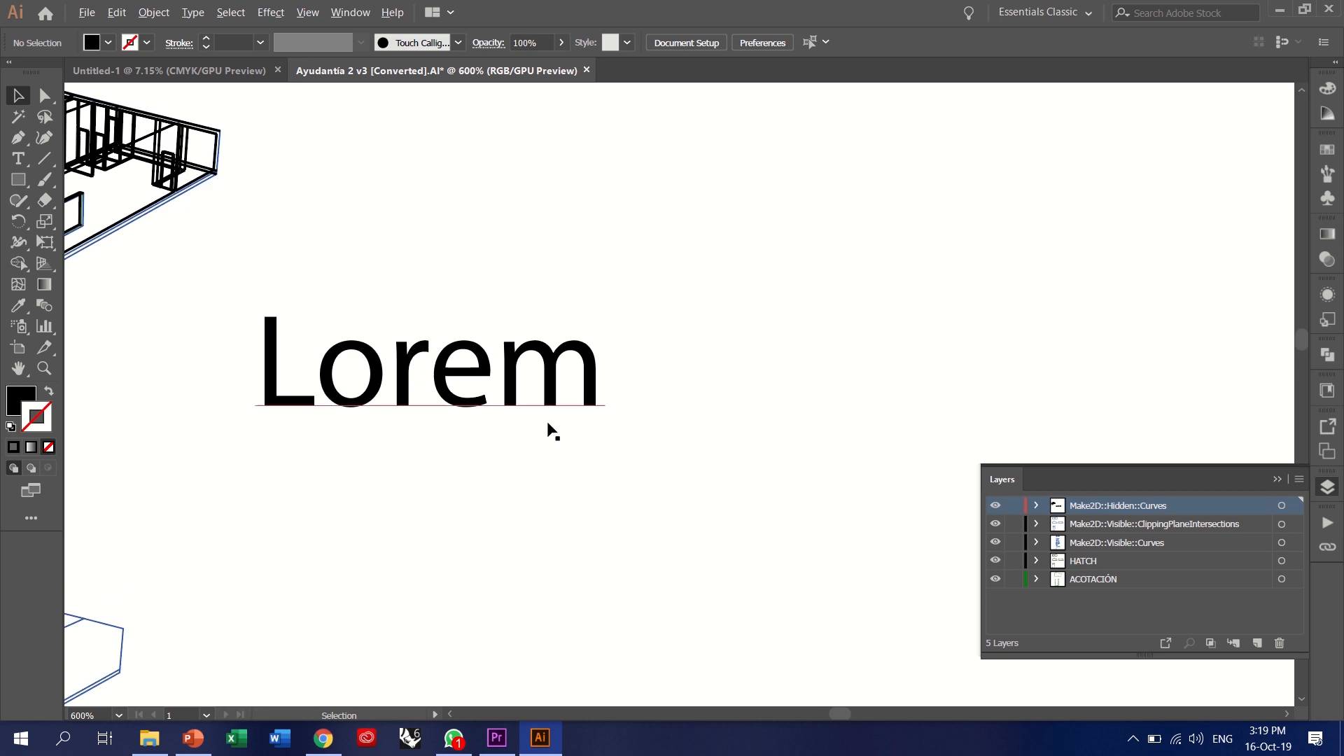
click(535, 387)
click(50, 393)
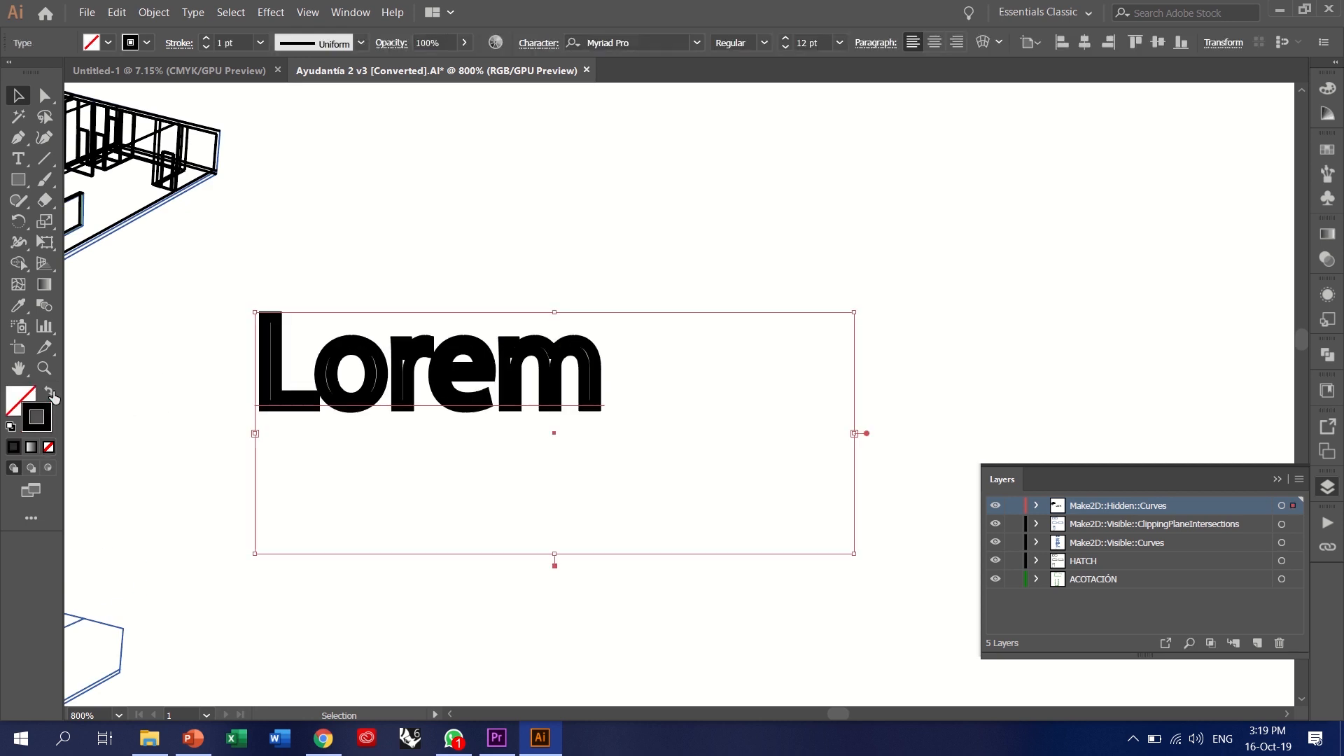
click(205, 47)
click(205, 47)
click(206, 46)
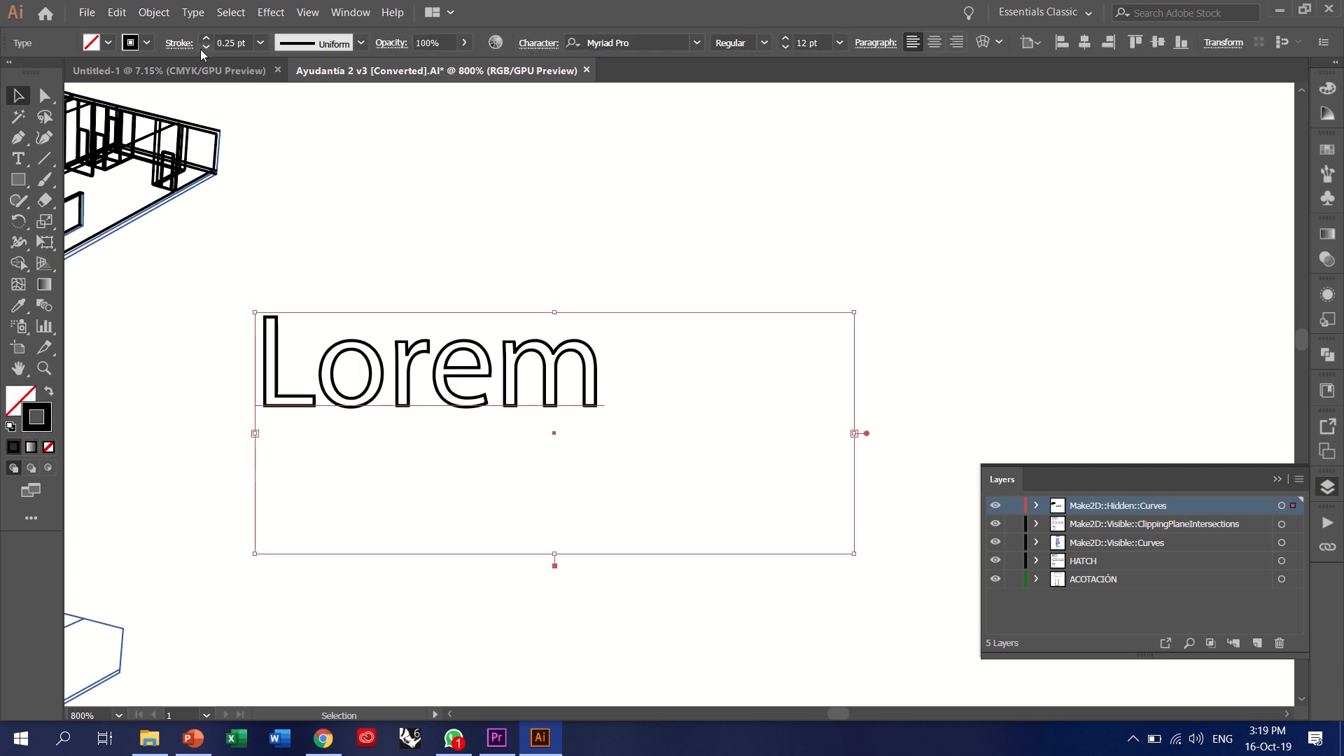
- Set the placeholder text's font size to 6 pt and replace its wording with "MediaLAB 2019"
click(840, 43)
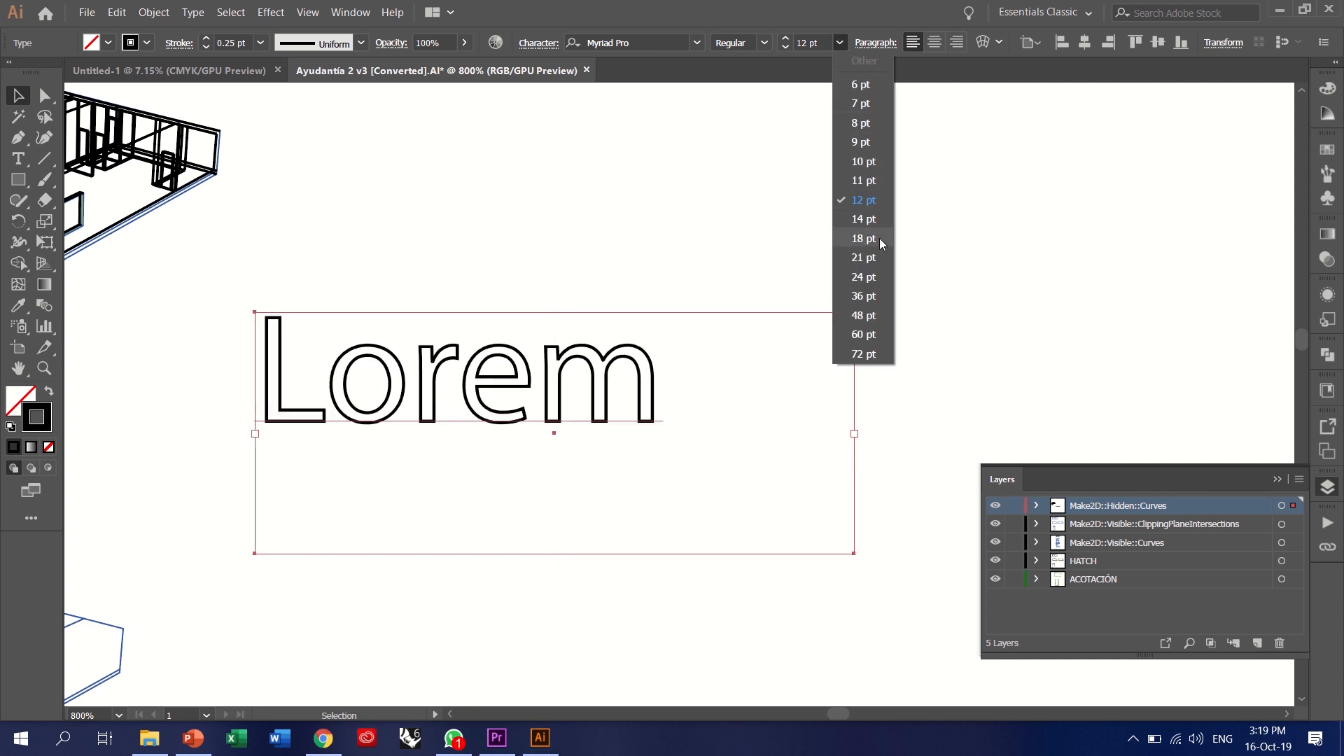
click(863, 86)
key(t)
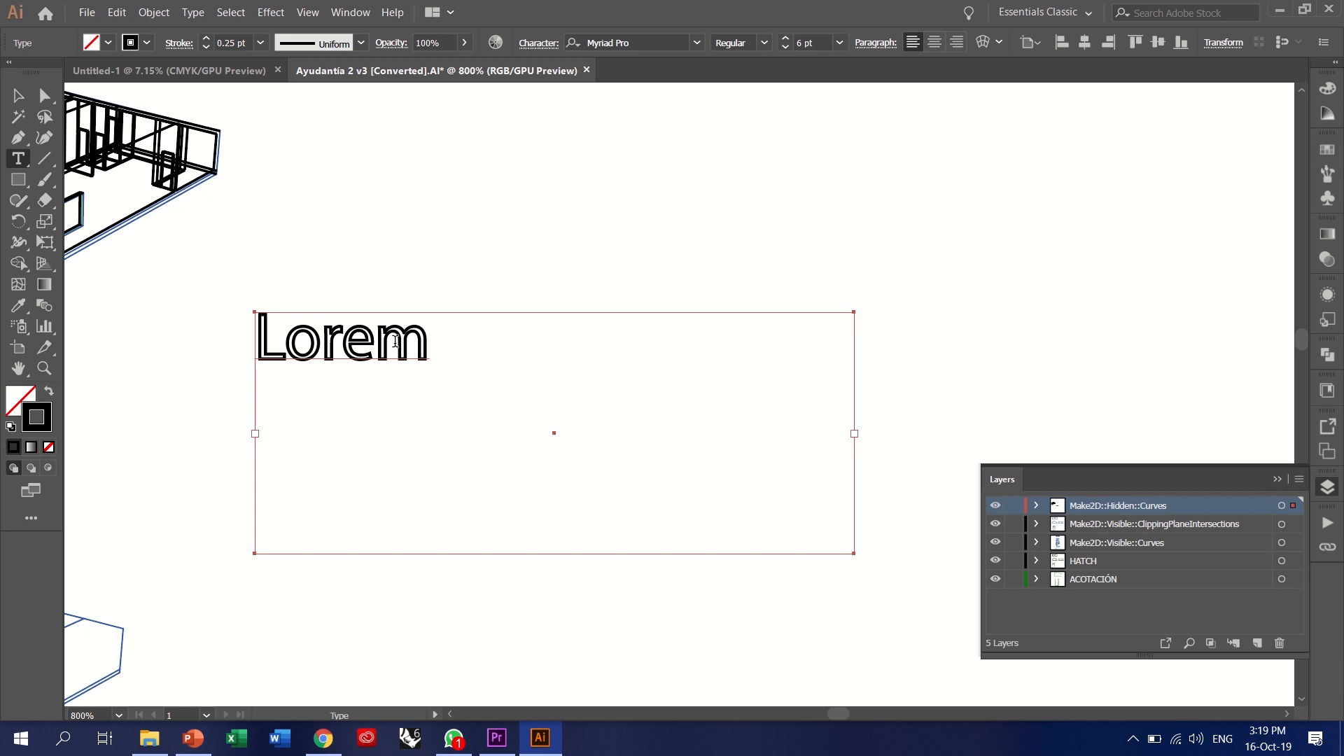
double_click(397, 341)
text(Media)
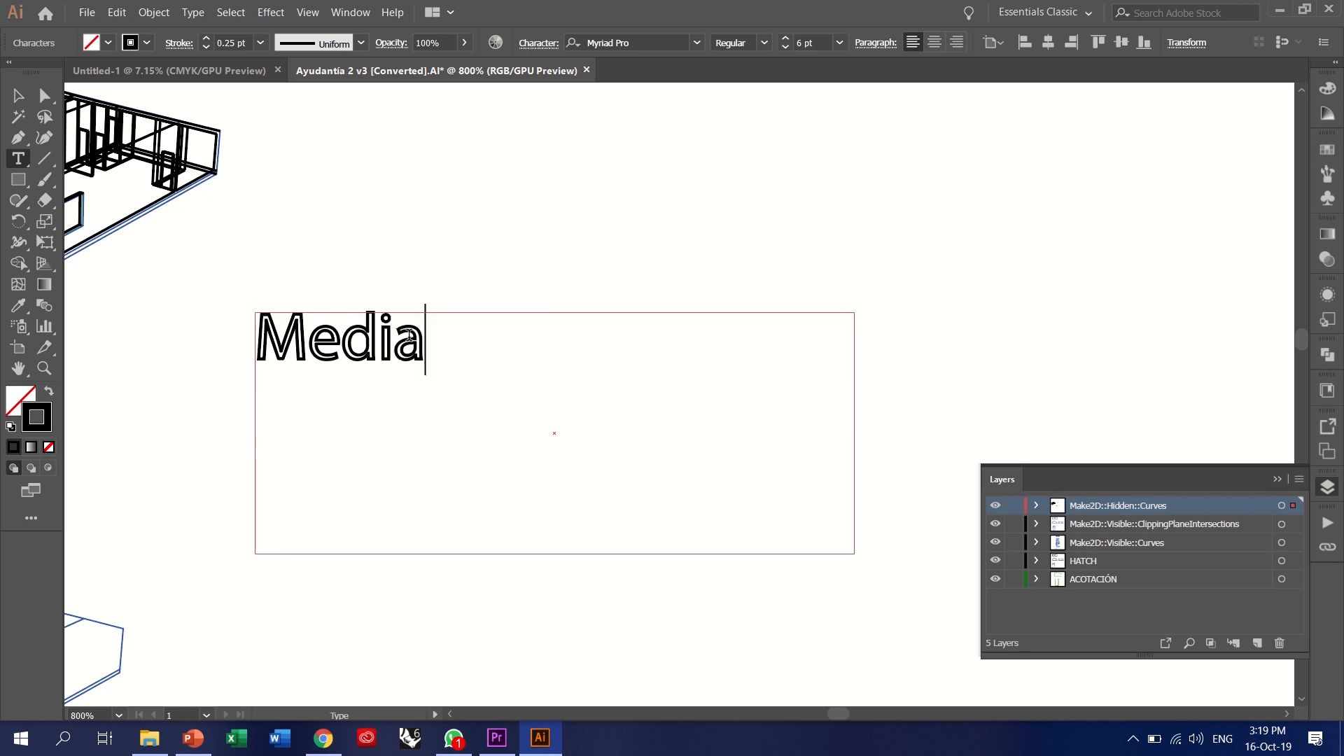
text(LAB 2019)
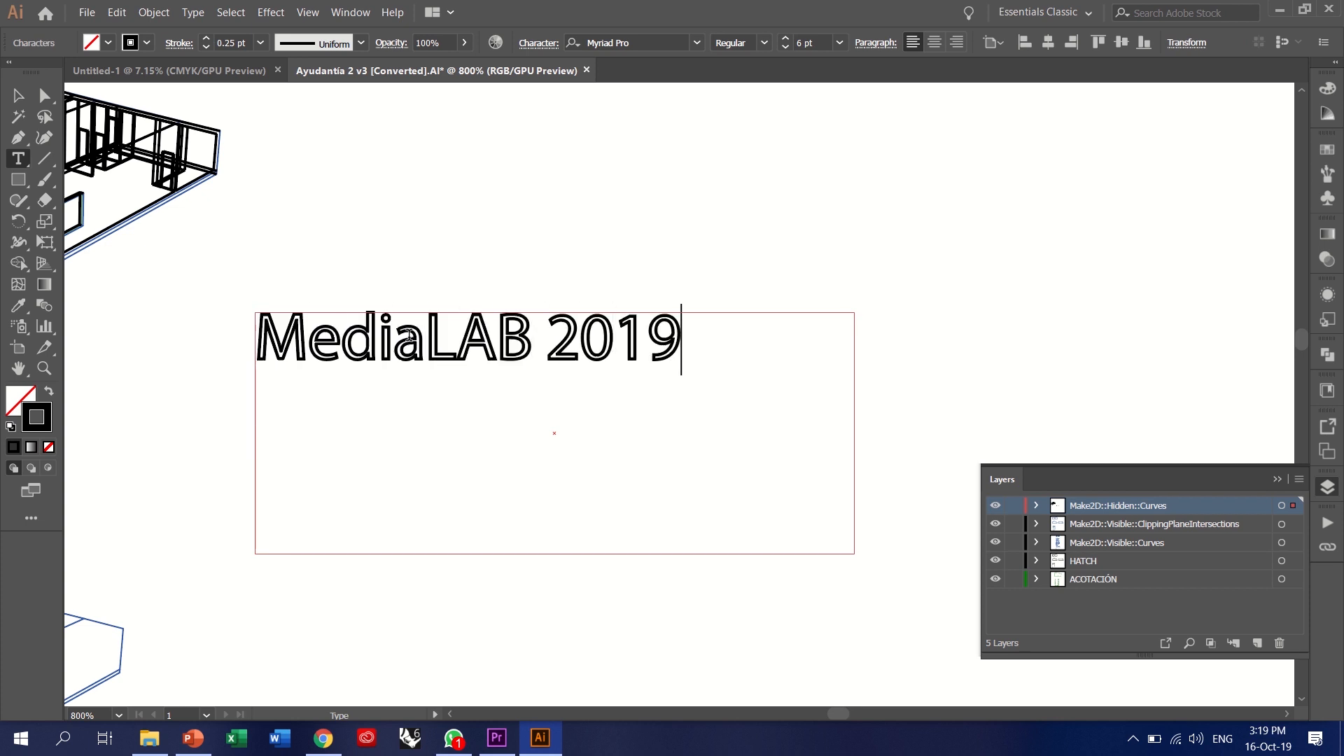
- Give all of the "MediaLAB 2019" text a bright red fill and finish editing it
click(25, 400)
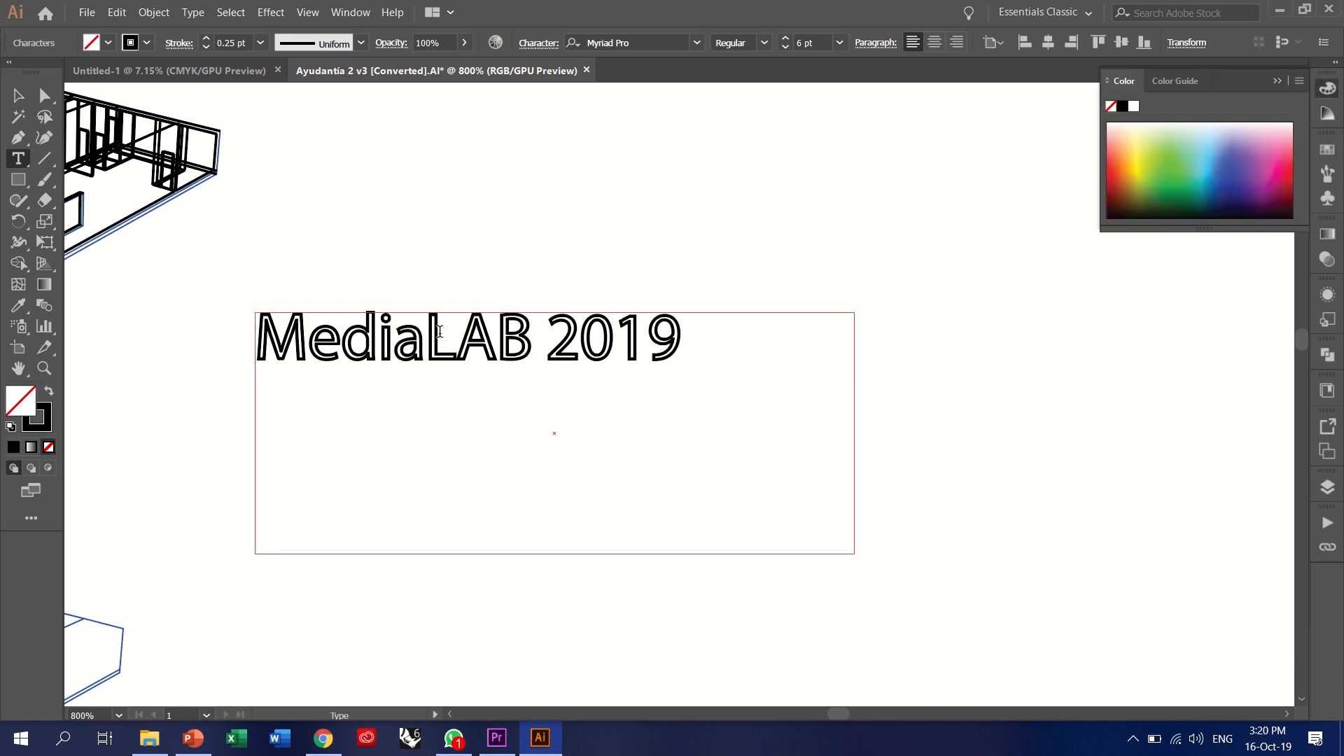
key(ctrl+a)
double_click(10, 405)
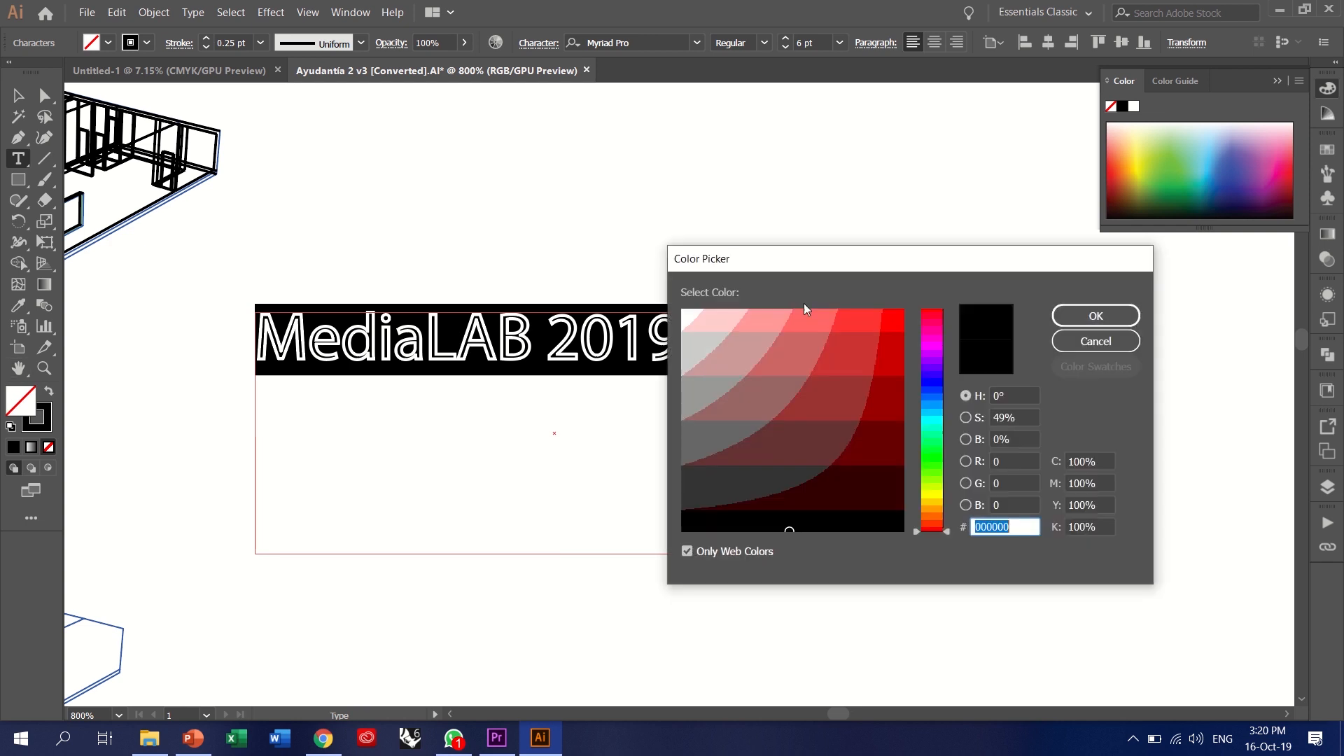
click(892, 311)
click(1084, 316)
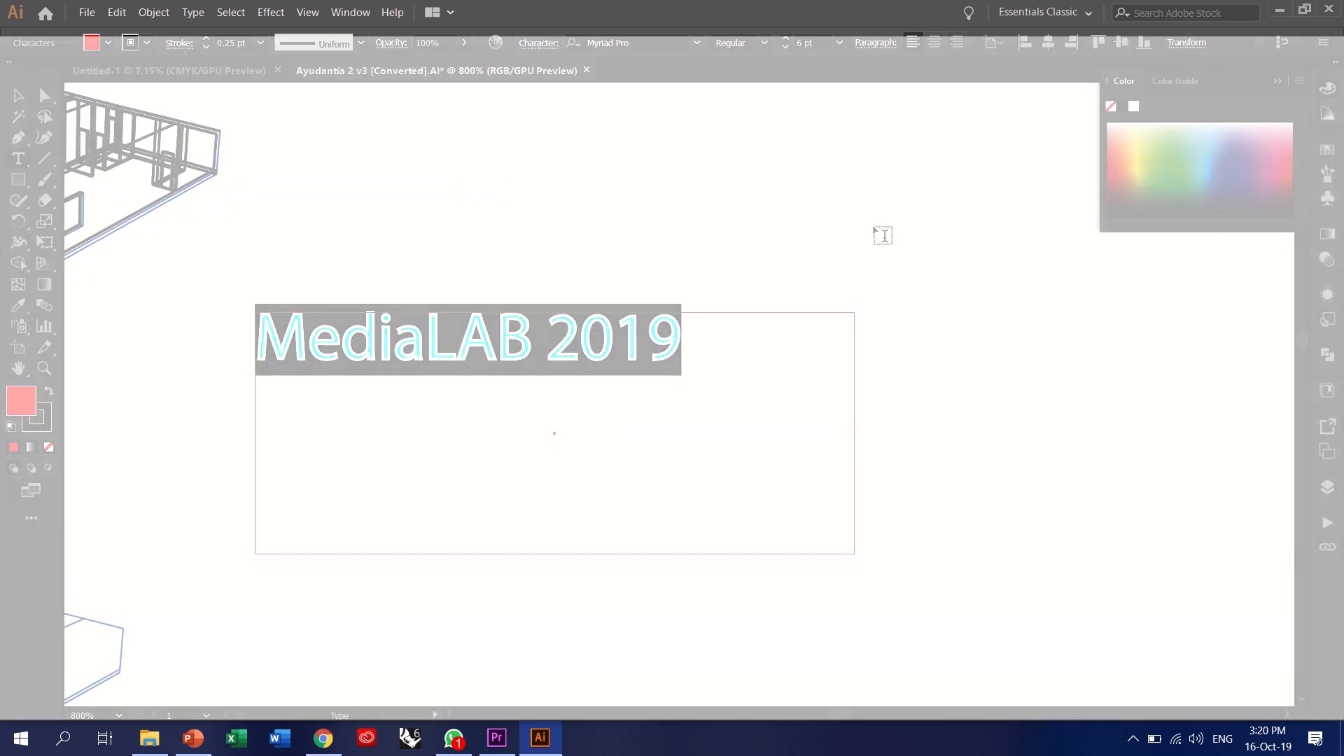
key(Escape)
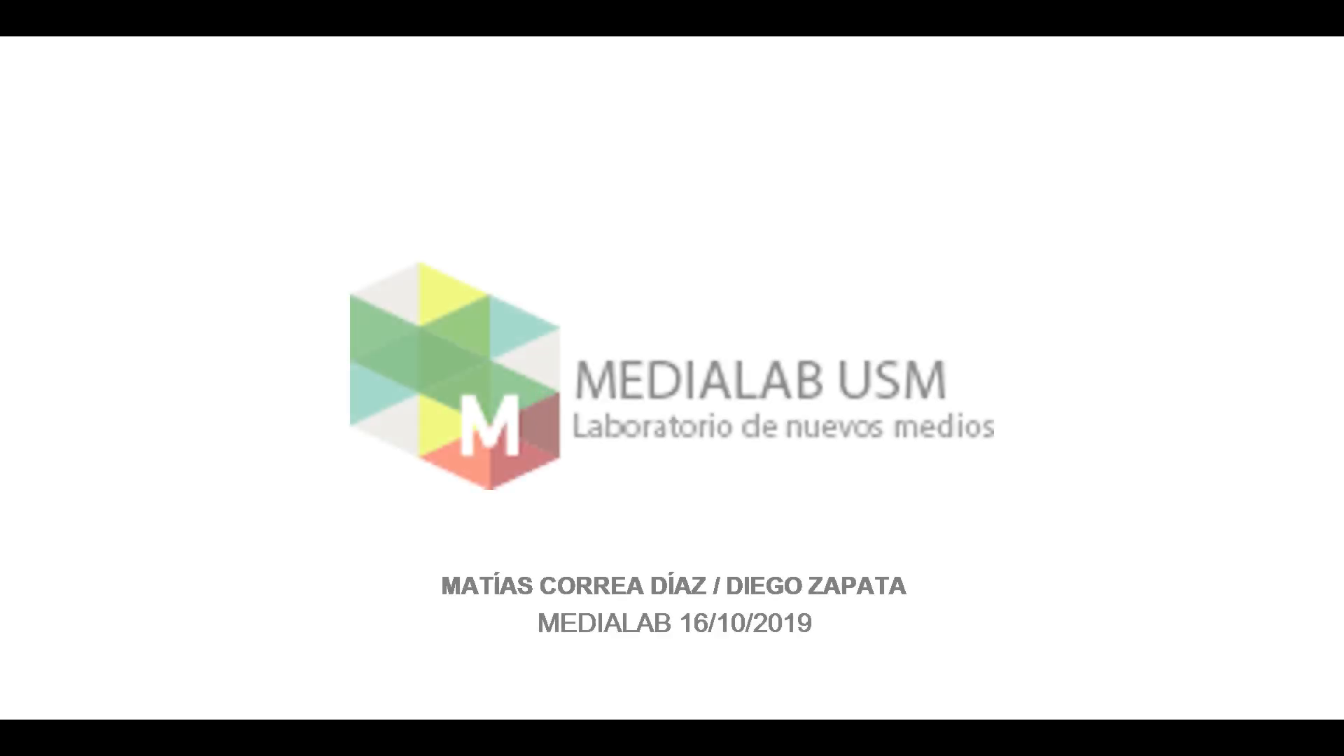